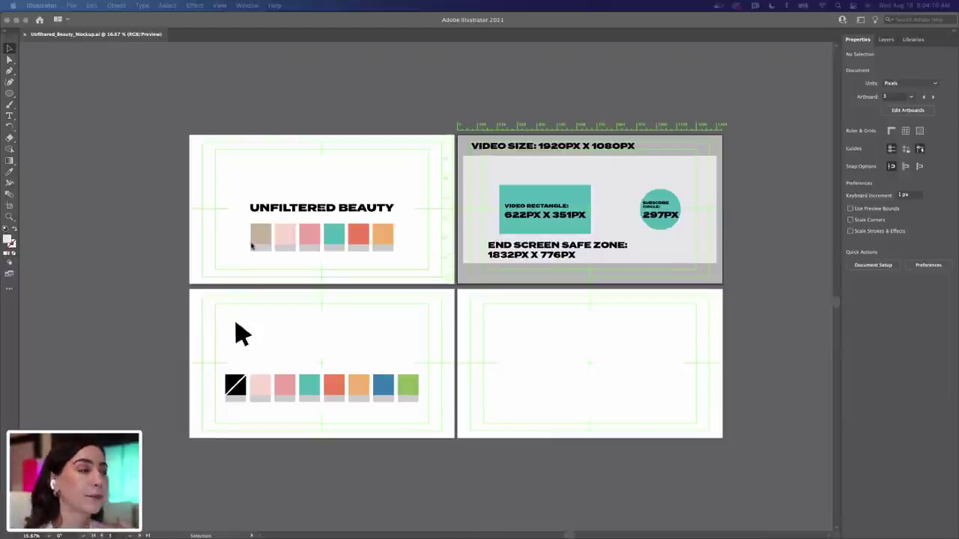
Copy the green swatch onto the empty bottom-right artboard, undoing an accidental move first
click(399, 374)
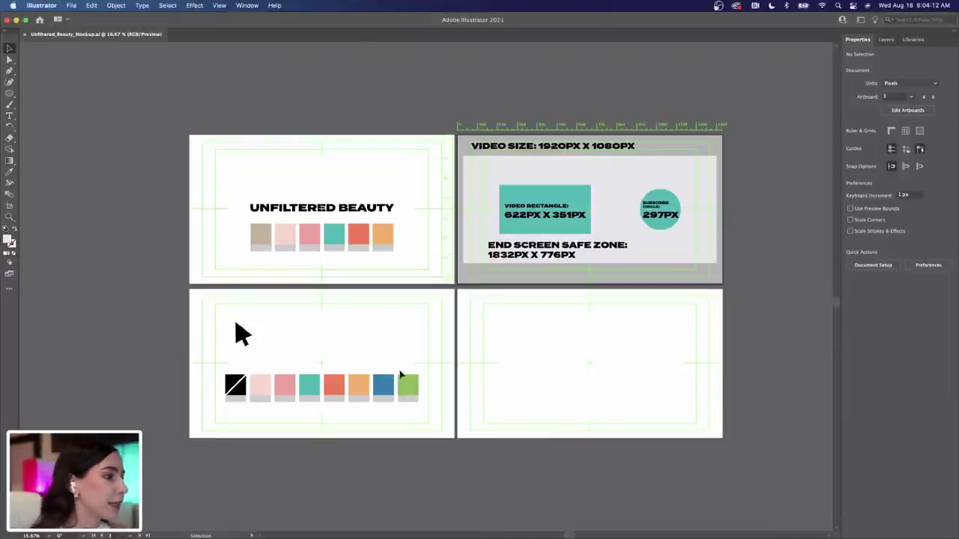
click(408, 385)
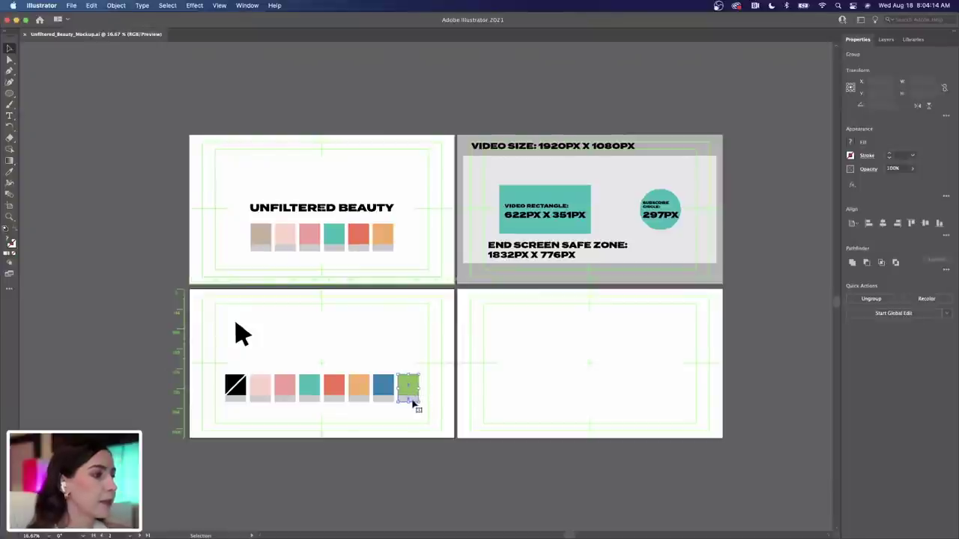
drag(413, 394, 390, 348)
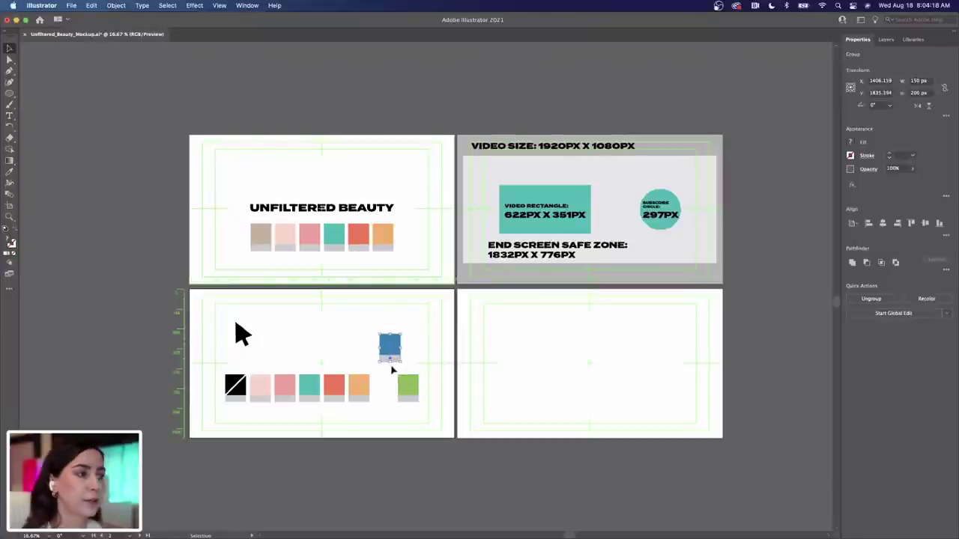
key(super+z)
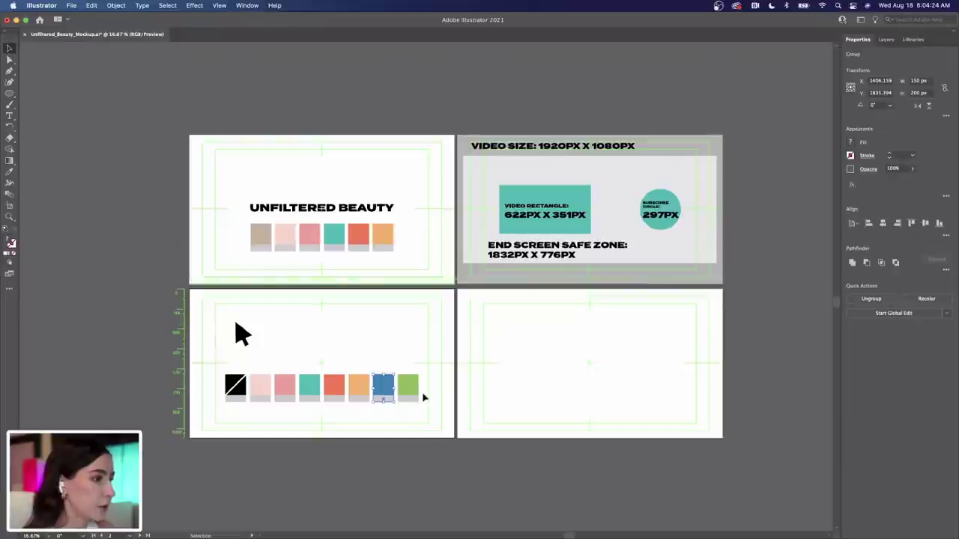
drag(410, 389, 516, 389)
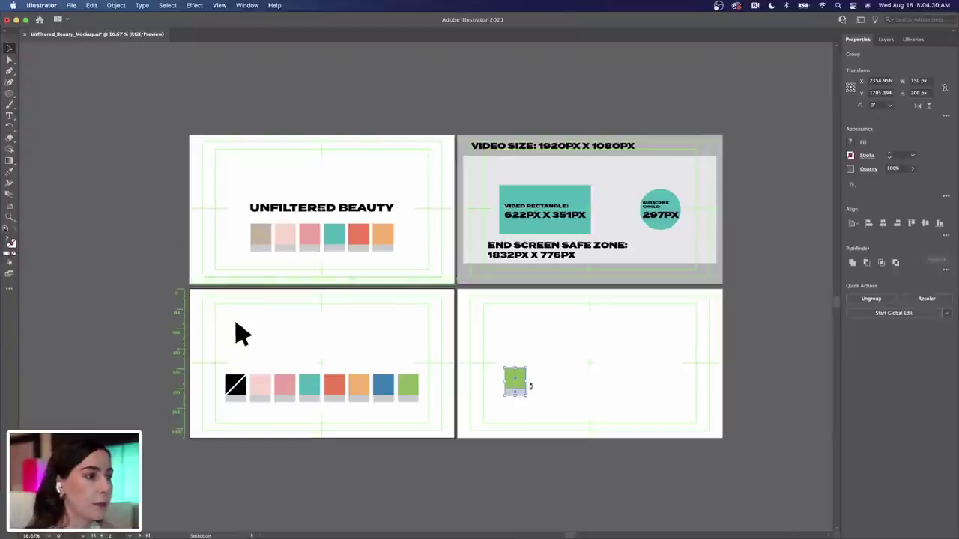
Ungroup the copied green swatch and move its grey strip slightly lower
right_click(520, 386)
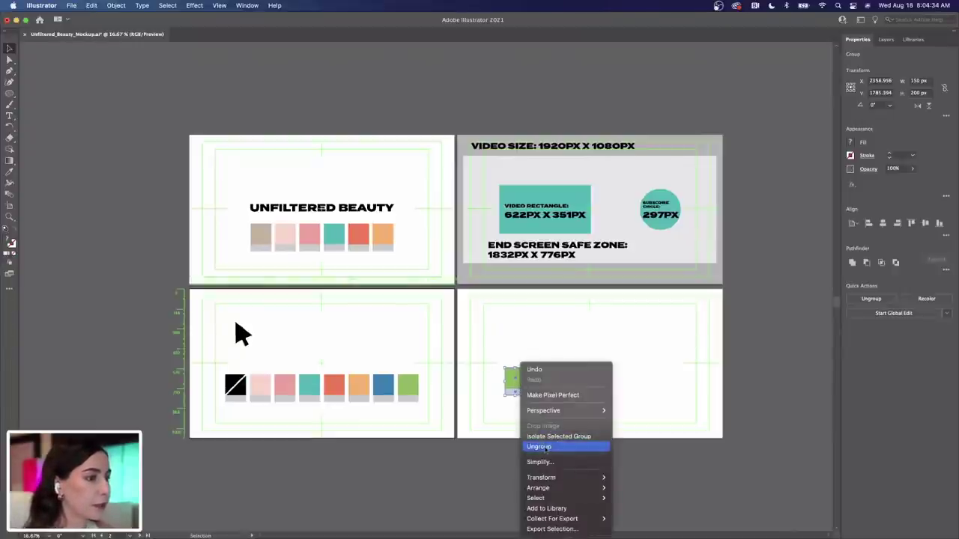
click(539, 446)
click(541, 394)
drag(517, 392, 517, 403)
click(539, 377)
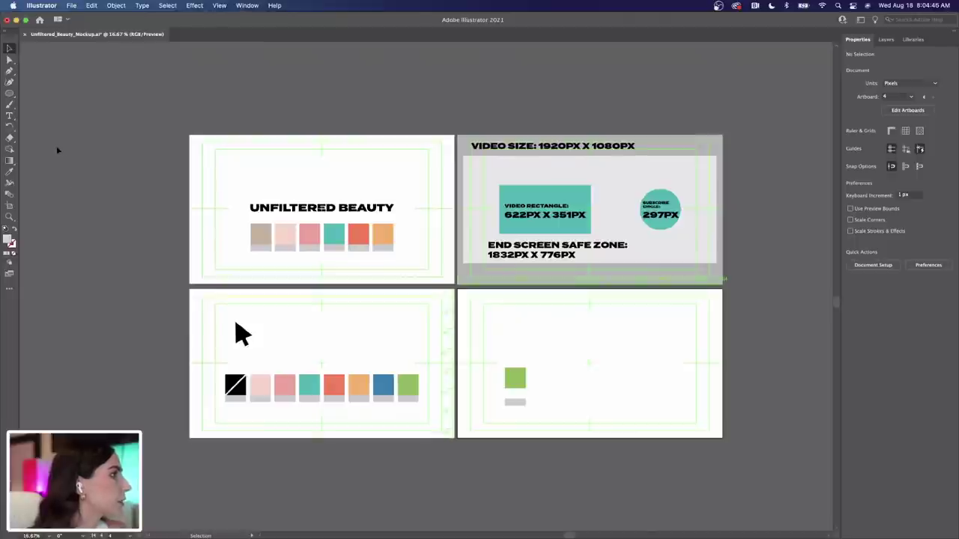
Draw a 150 × 150 px square with the Rectangle tool beside the green swatch
click(10, 92)
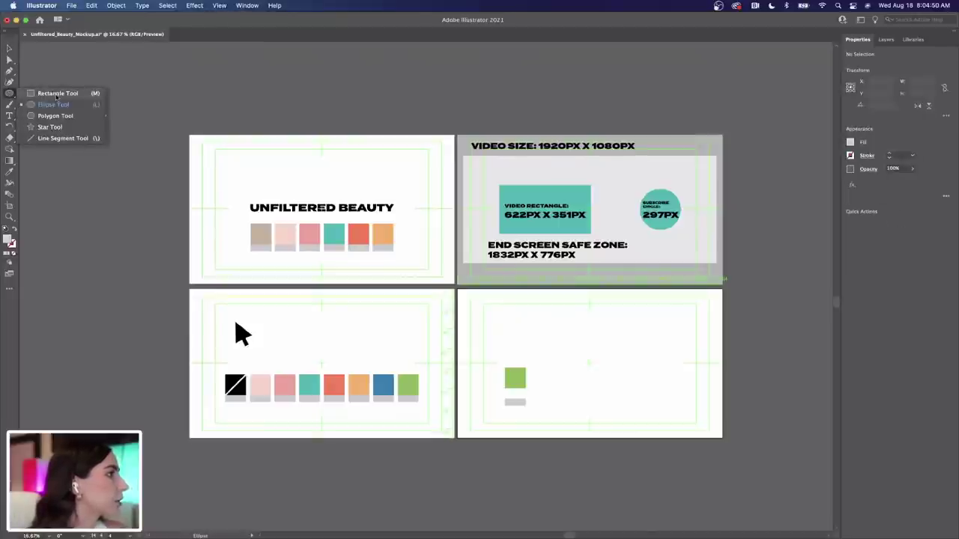
click(58, 93)
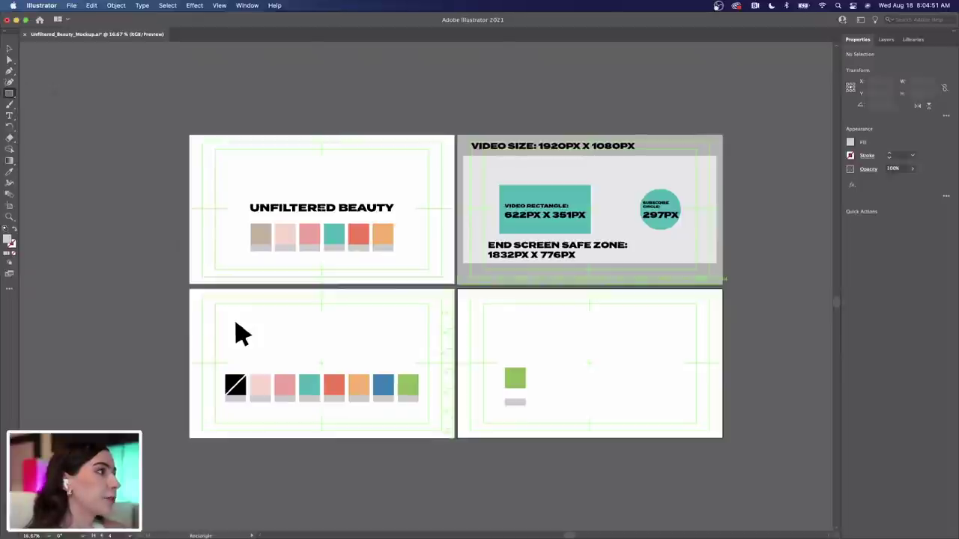
click(560, 361)
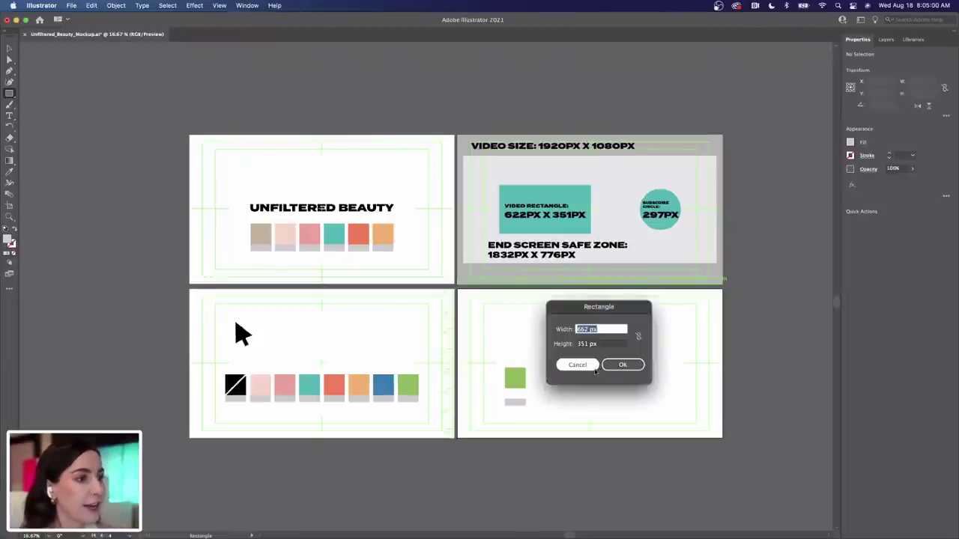
click(587, 330)
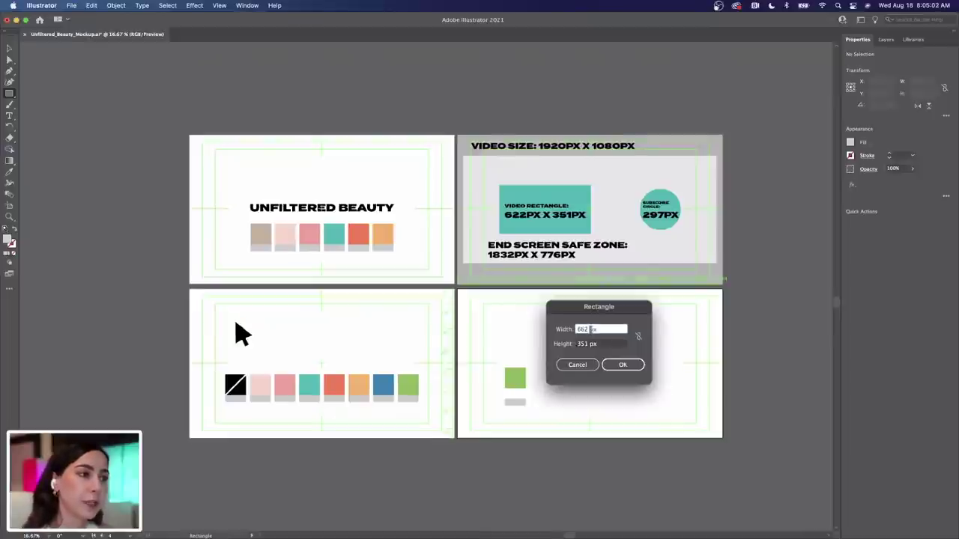
double_click(587, 329)
text(150)
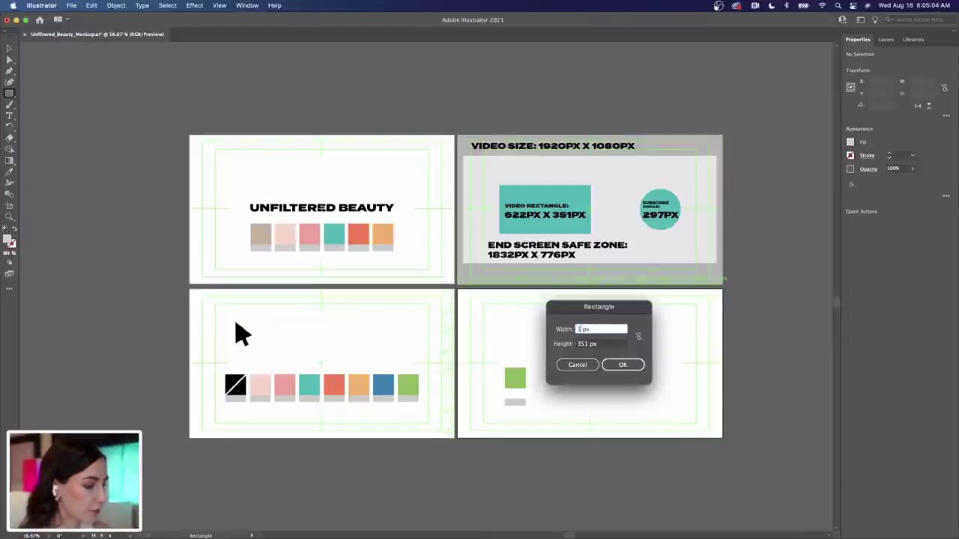
key(Tab)
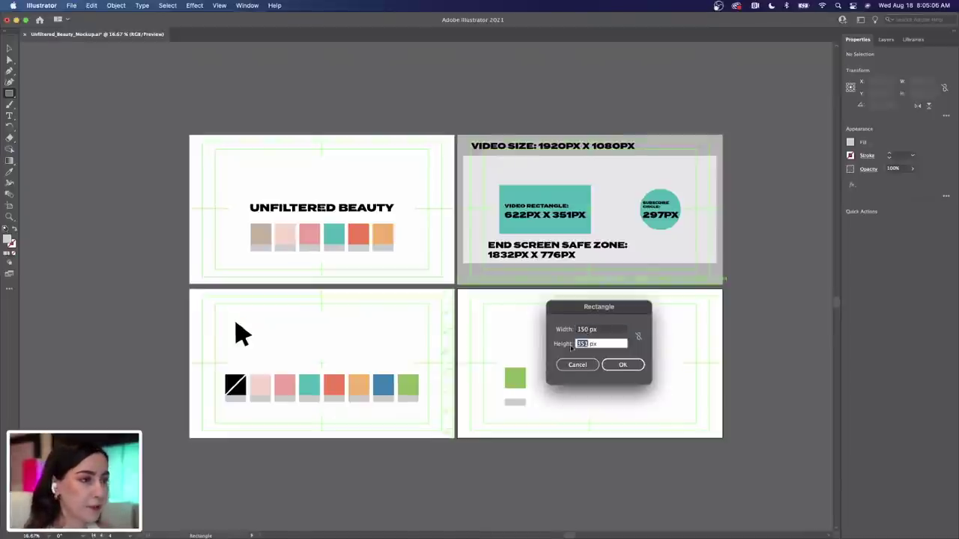
text(150)
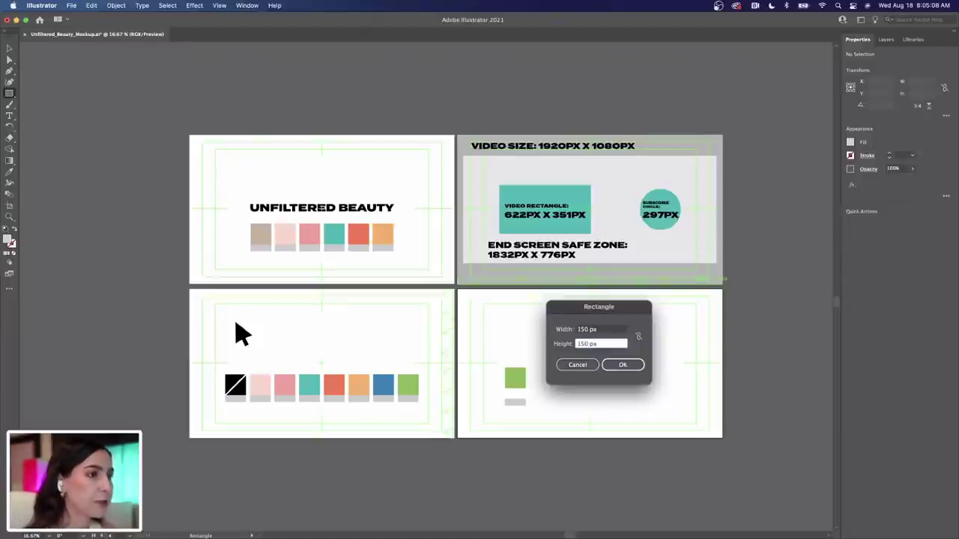
click(622, 365)
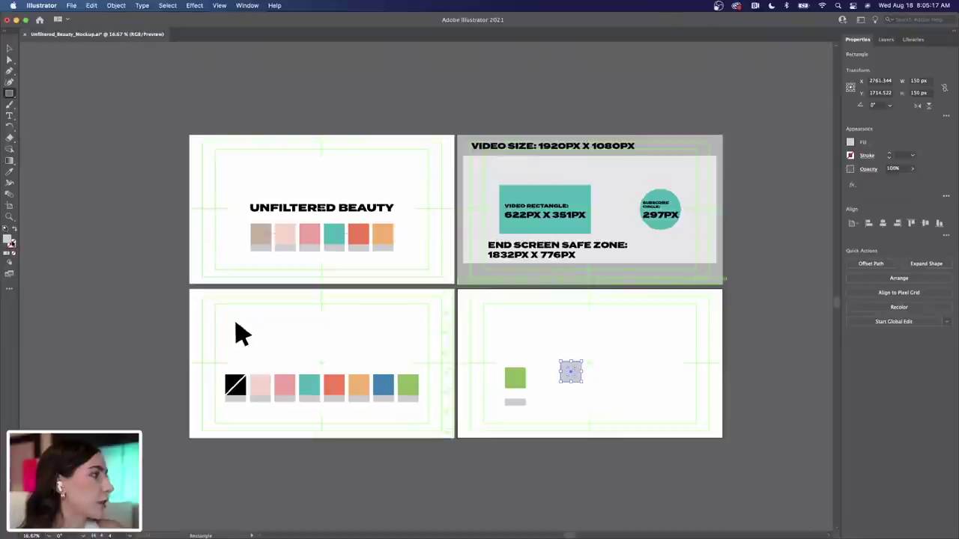
Fill the new square teal and draw a 150 × 50 px teal strip beneath it
double_click(8, 239)
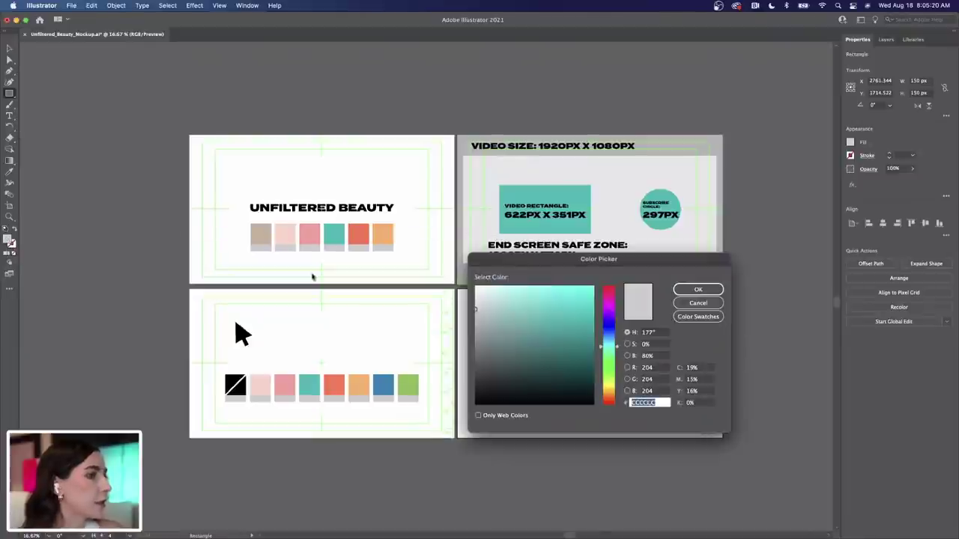
drag(547, 316, 559, 304)
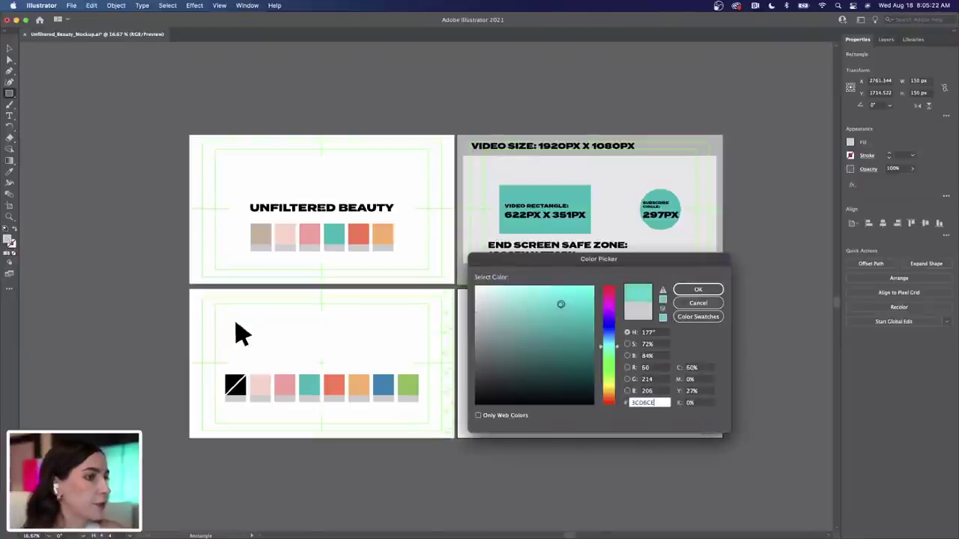
click(698, 291)
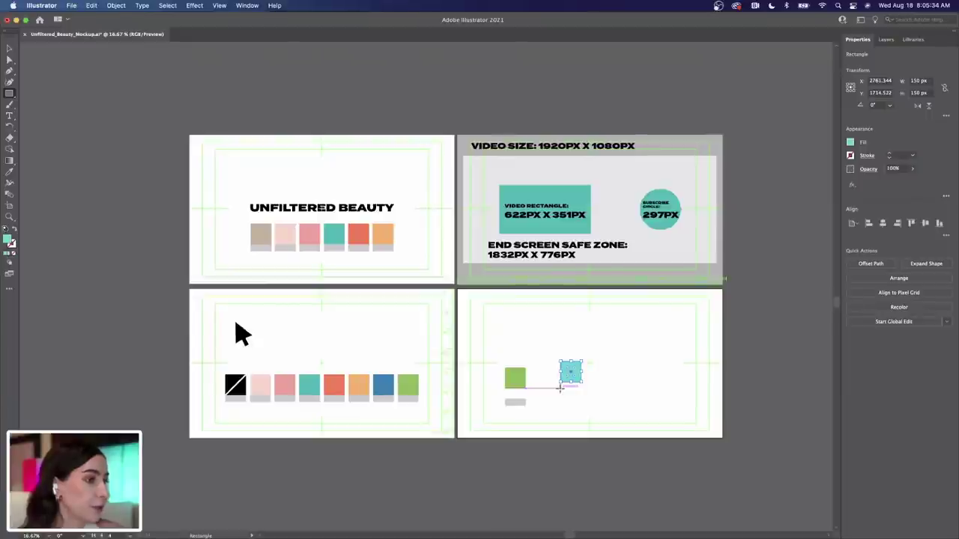
drag(559, 388, 582, 395)
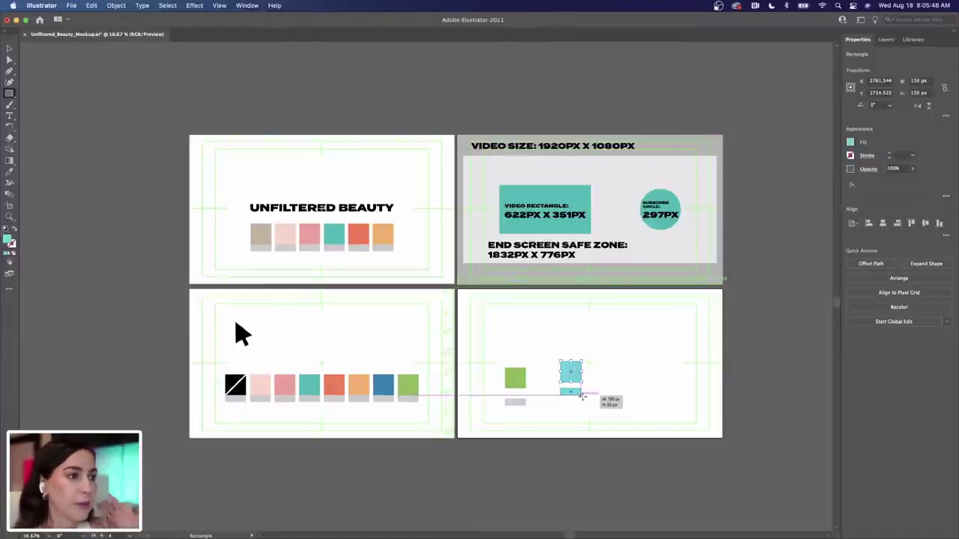
drag(582, 395, 583, 396)
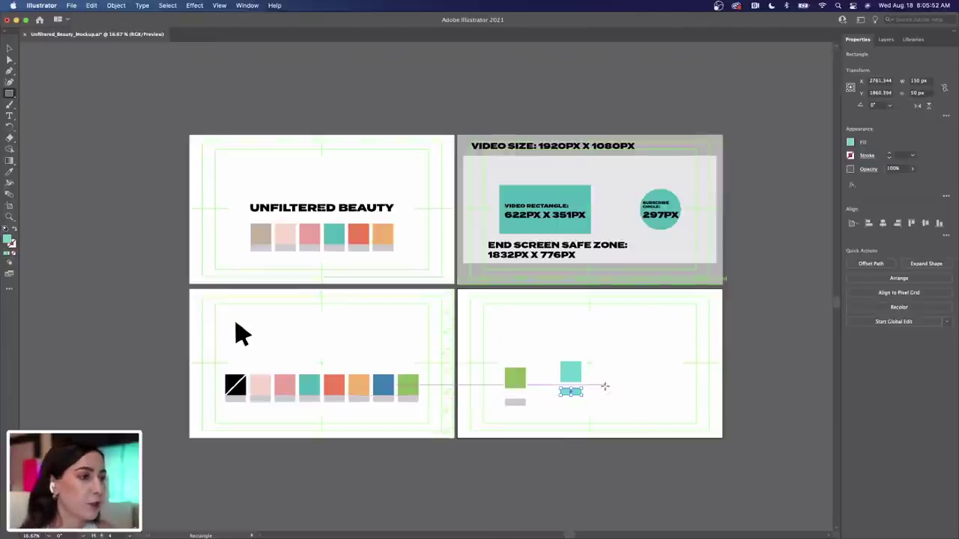
Create another 150 × 50 px rectangle to the right of the teal pair
click(604, 386)
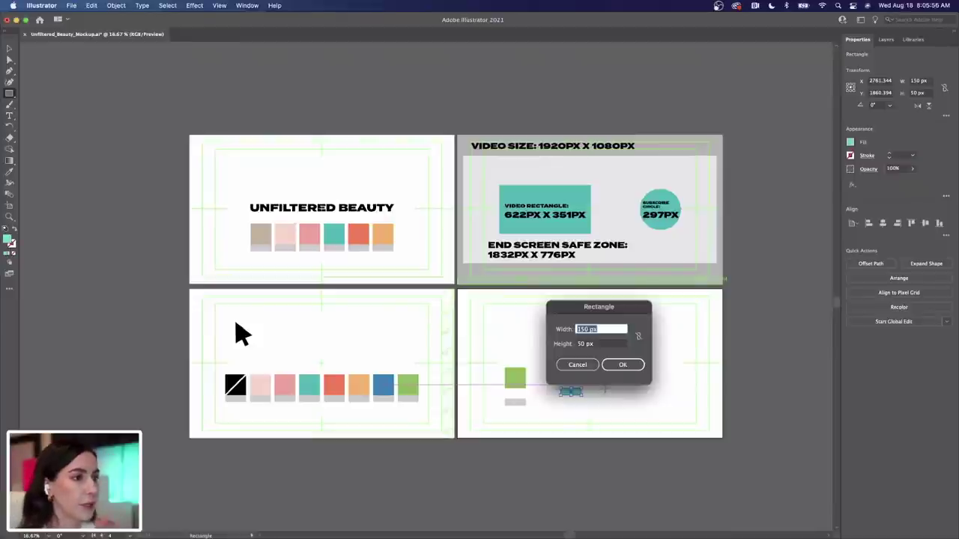
click(599, 329)
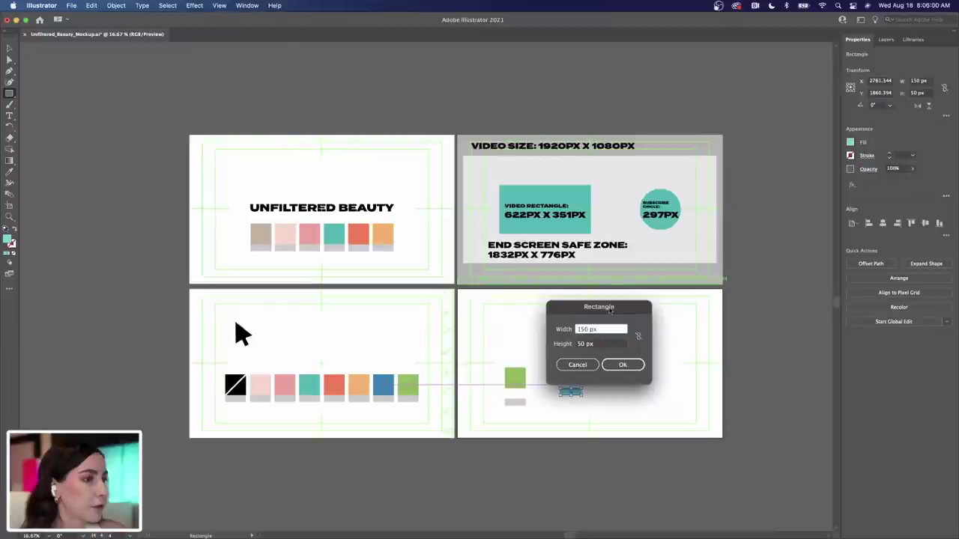
drag(609, 308, 634, 306)
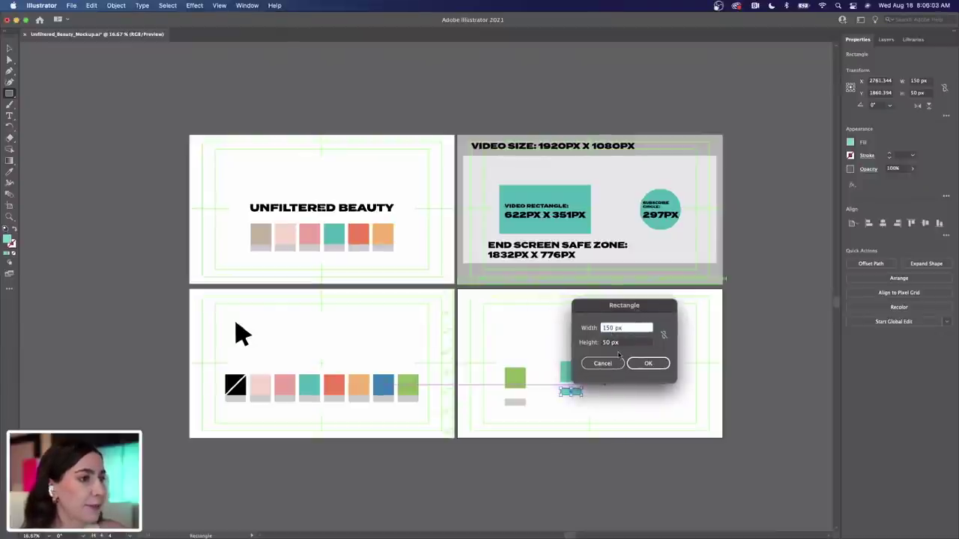
click(644, 363)
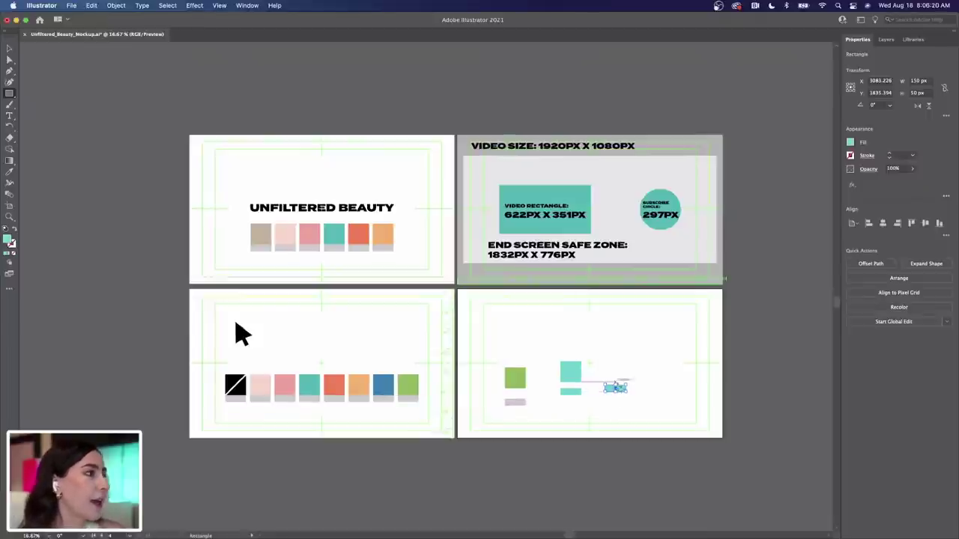
Fill the new strip light grey #CCCCCC in the Color Picker
double_click(9, 241)
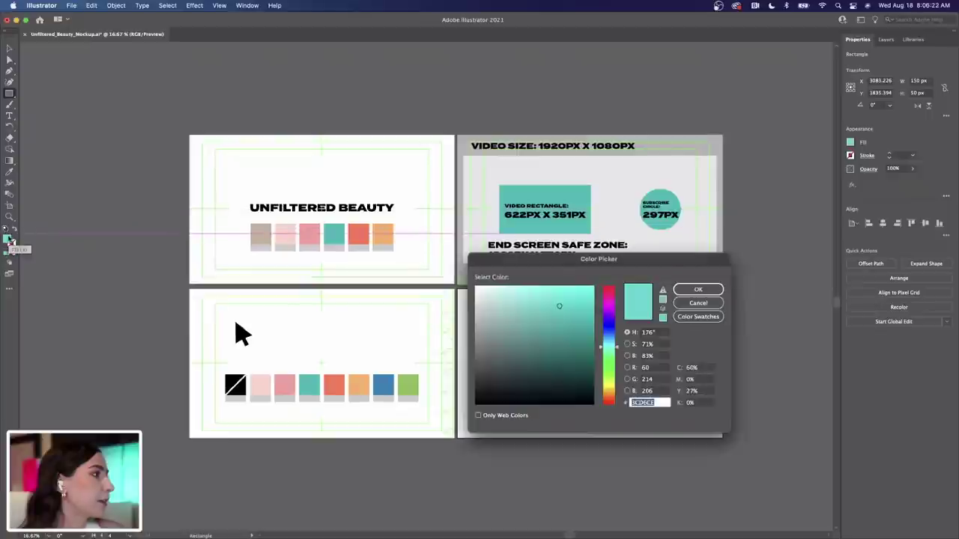
click(485, 315)
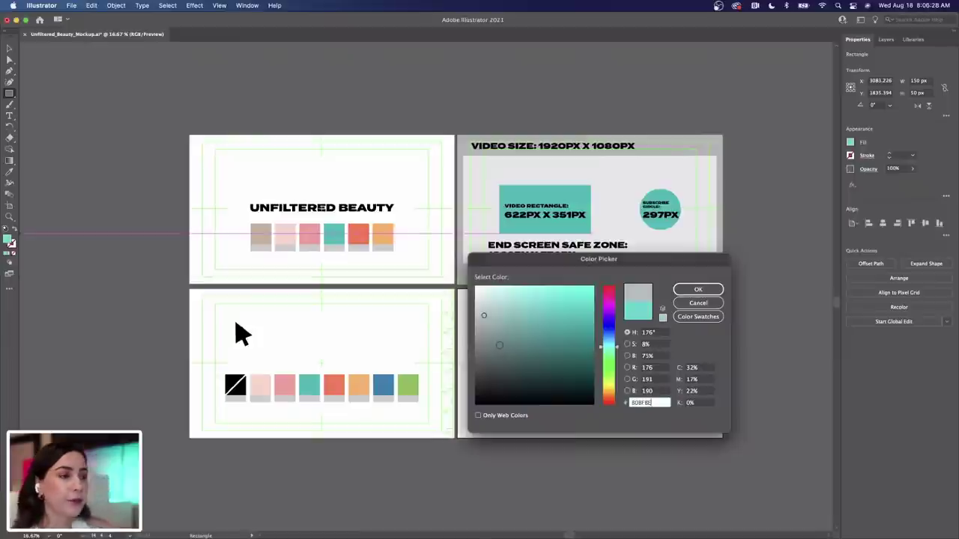
key(shift+Left)
key(shift+Left)
key(shift+Left)
key(shift+Left)
key(shift+Left)
key(shift+Left)
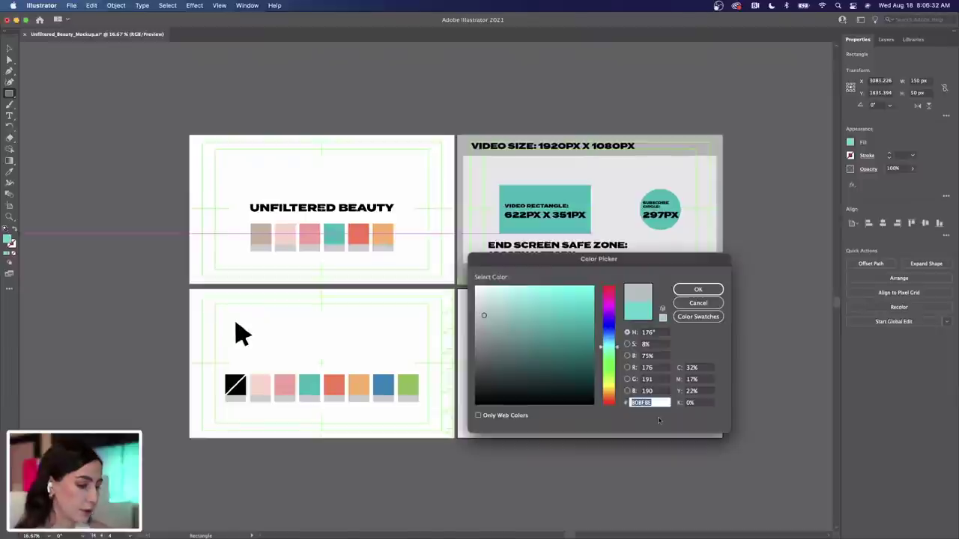
text(cccccc)
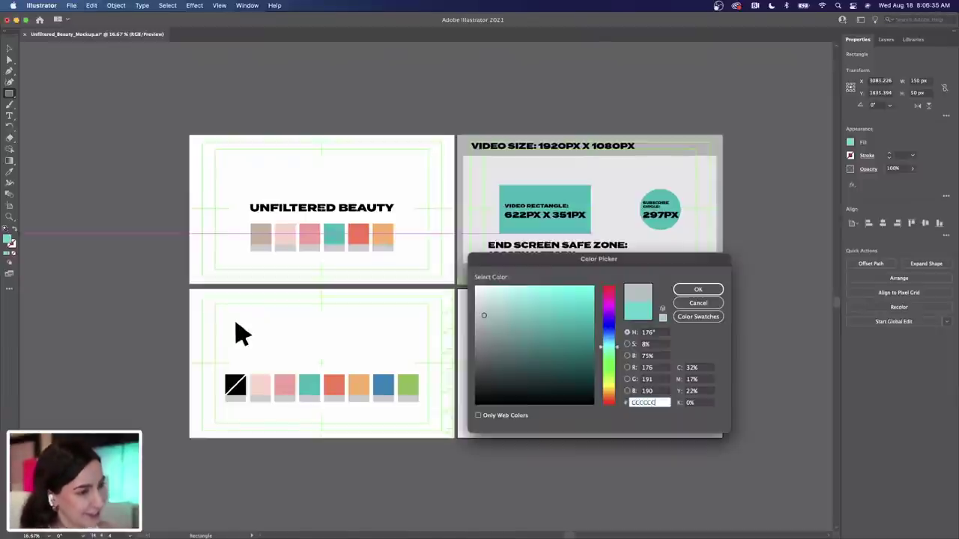
key(Return)
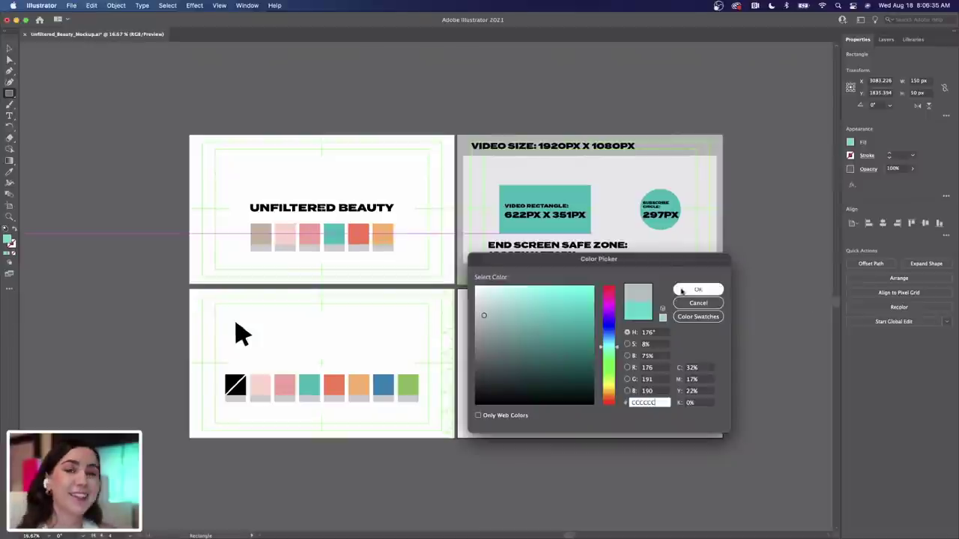
click(690, 291)
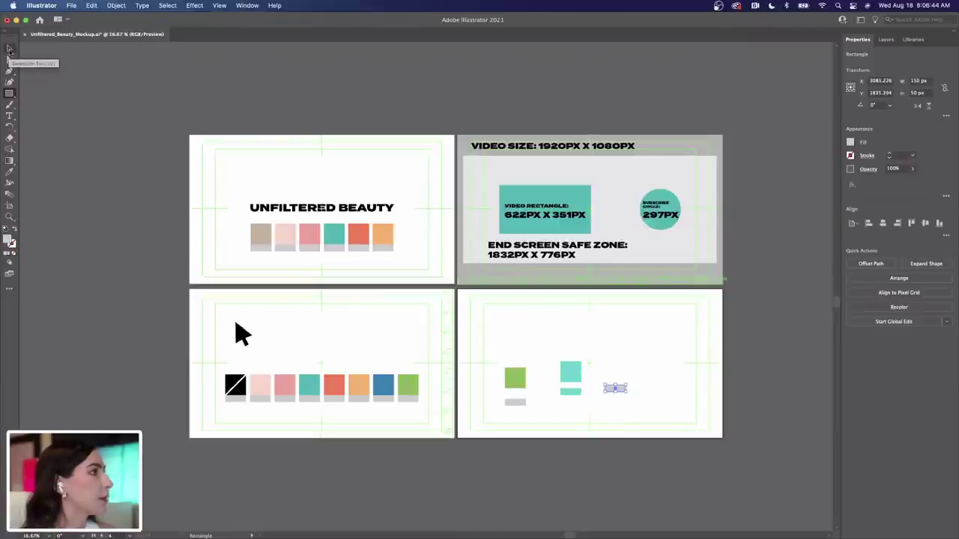
Move the grey bar under the teal square and snap it flush to the square's bottom edge
click(9, 48)
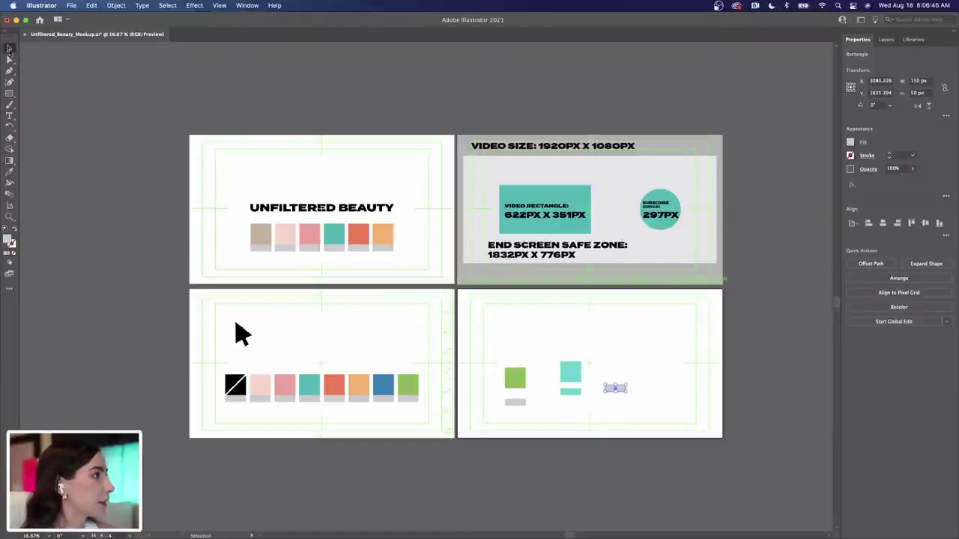
click(574, 393)
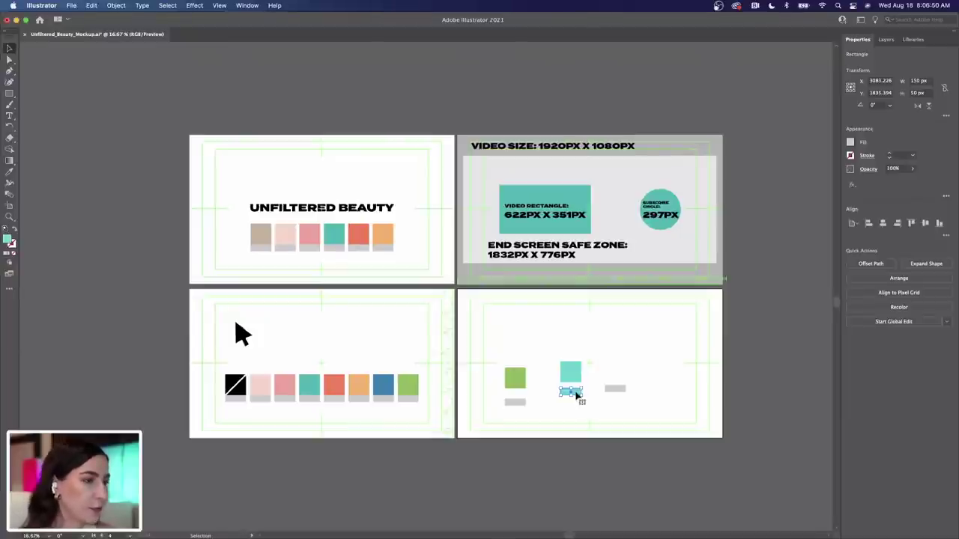
click(589, 399)
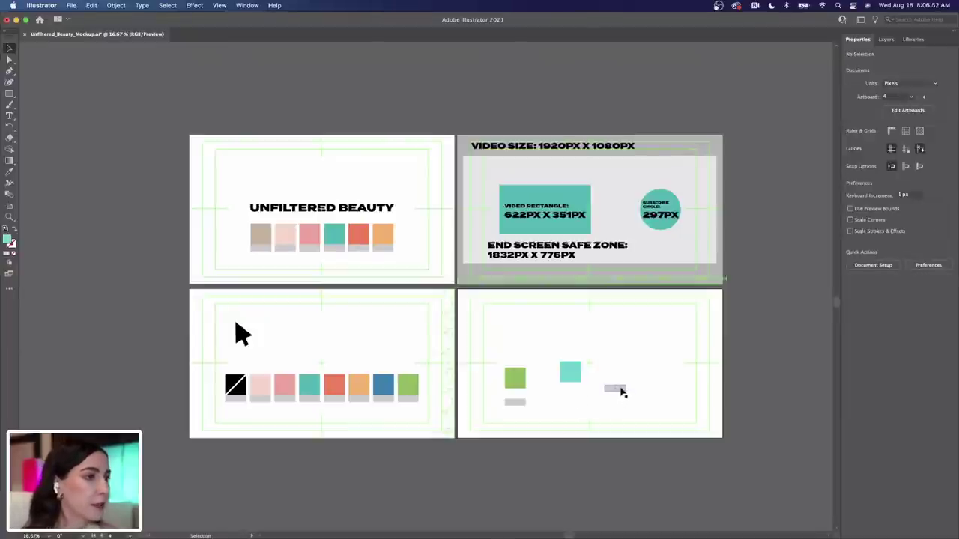
drag(620, 391, 575, 391)
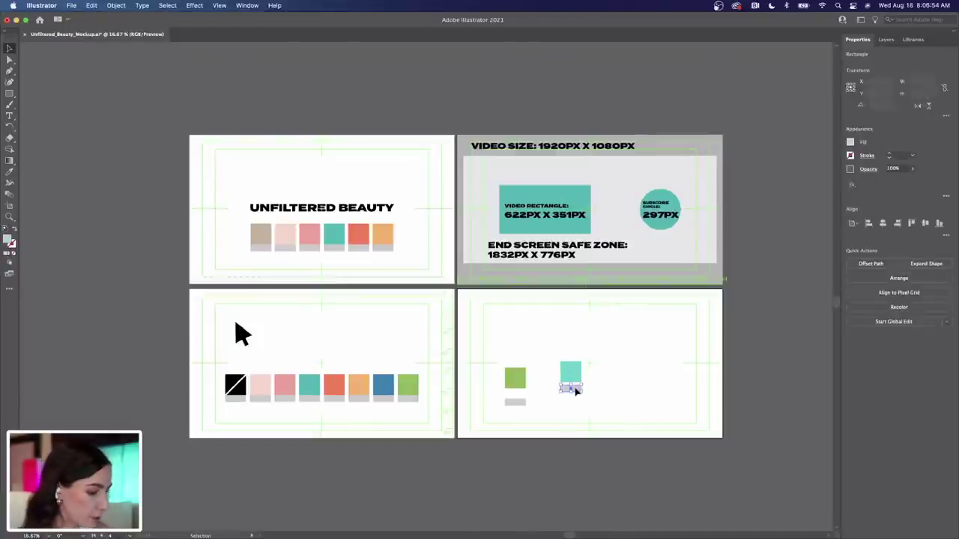
key(super+equal)
key(super+equal)
key(super+equal)
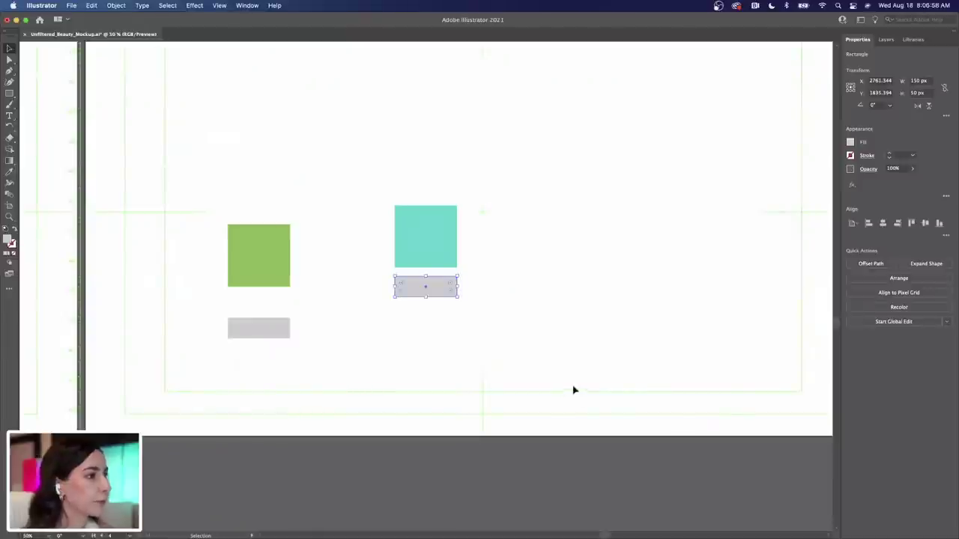
mouse_move(432, 293)
mouse_down()
mouse_move(457, 293)
mouse_move(435, 295)
mouse_up()
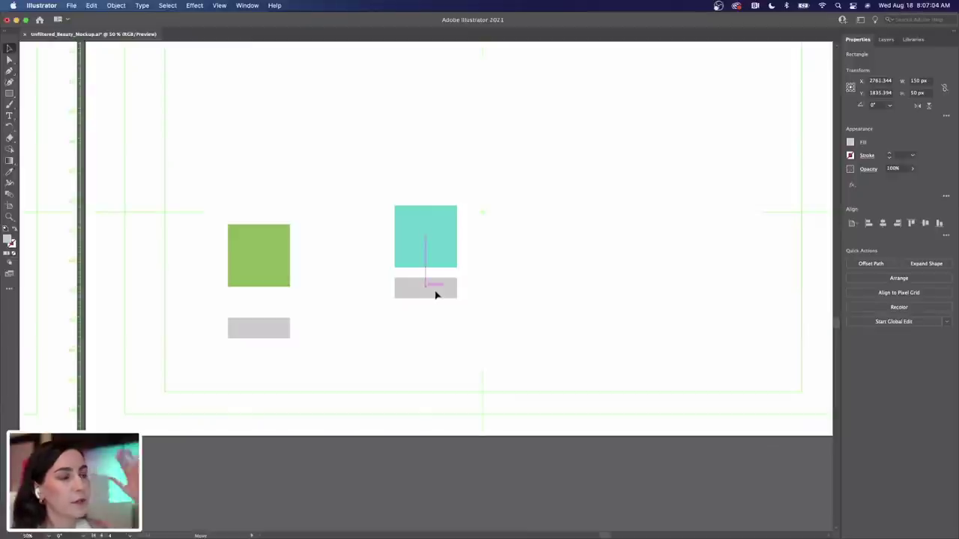
drag(437, 294, 435, 286)
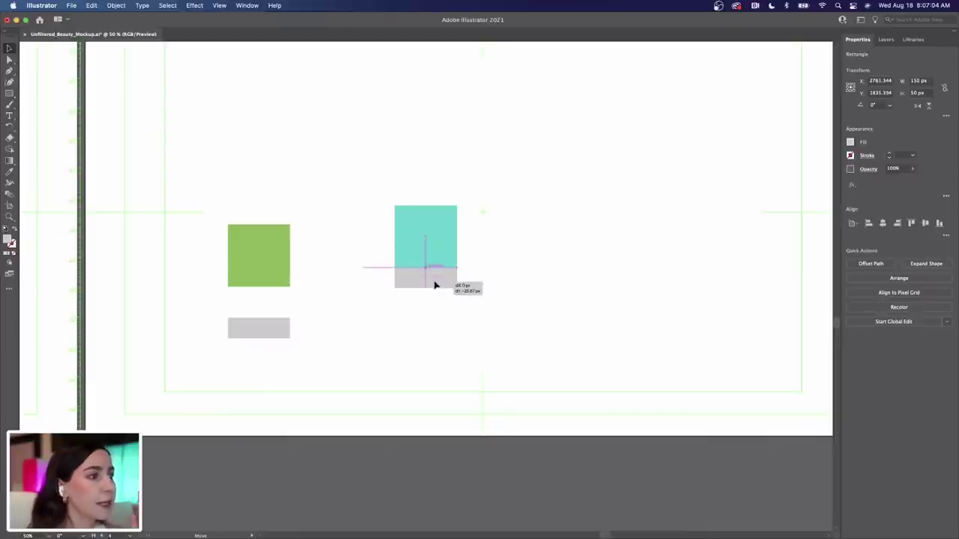
drag(435, 285, 436, 282)
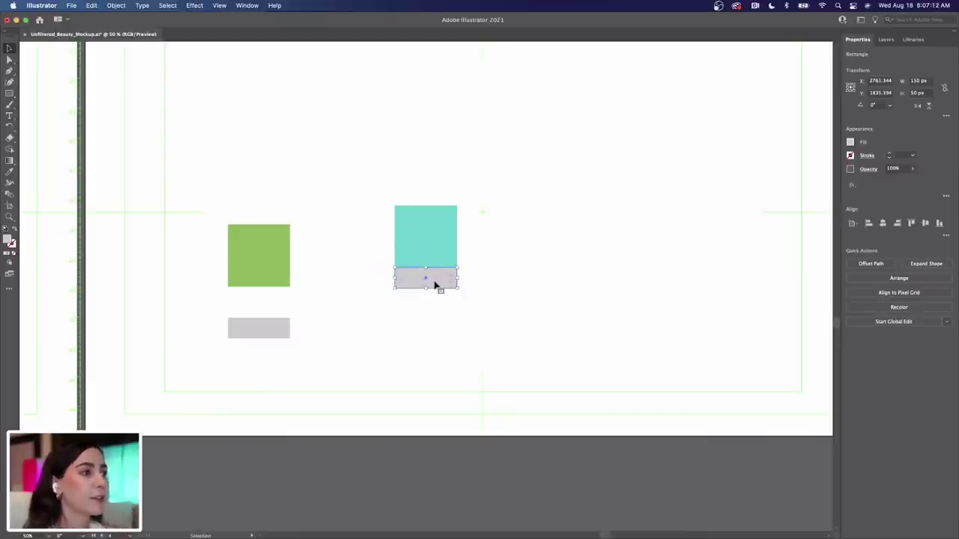
click(548, 289)
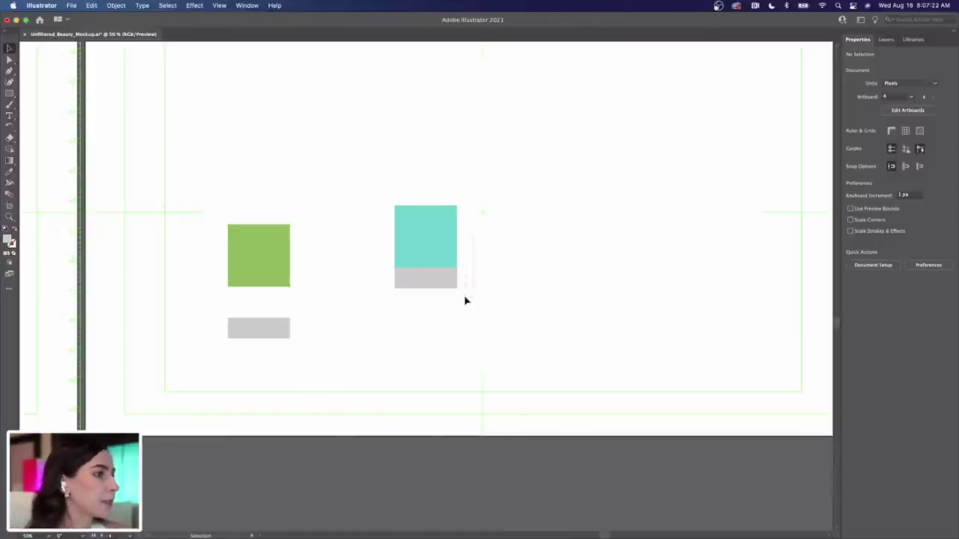
Group the teal square with its grey bar into a single swatch
click(416, 279)
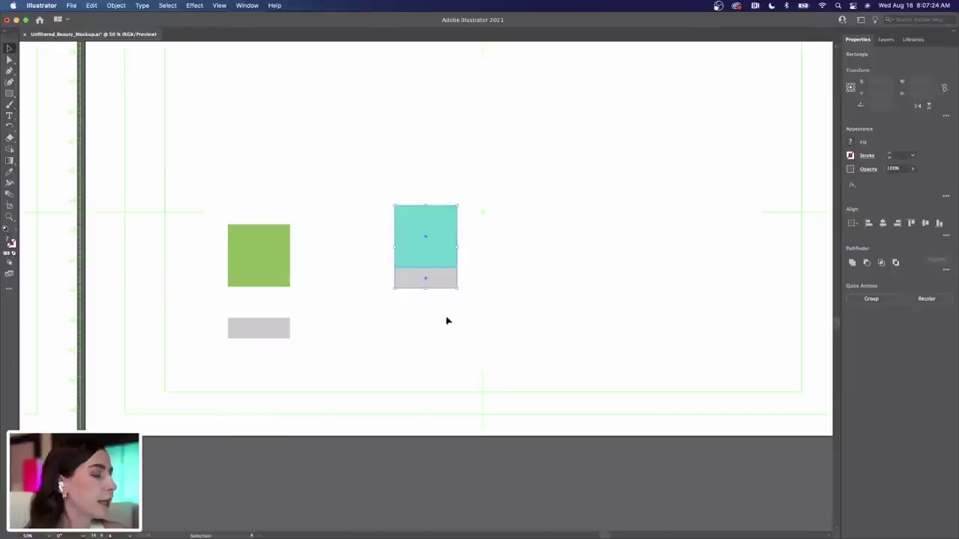
right_click(440, 243)
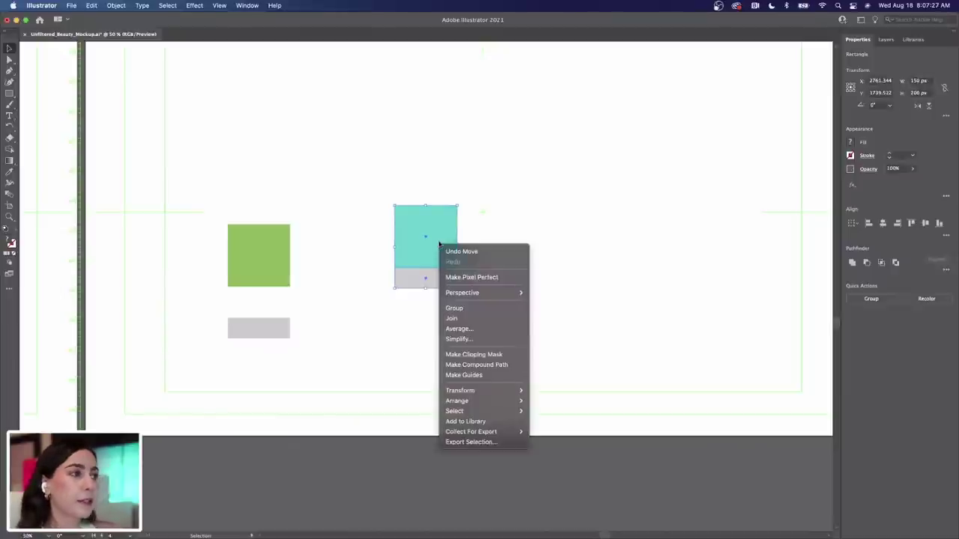
click(480, 307)
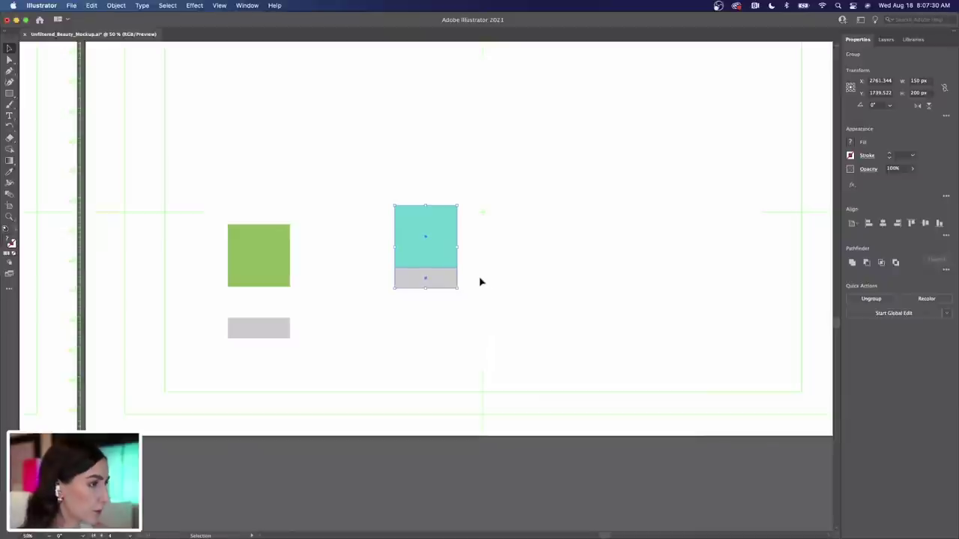
drag(436, 255, 397, 247)
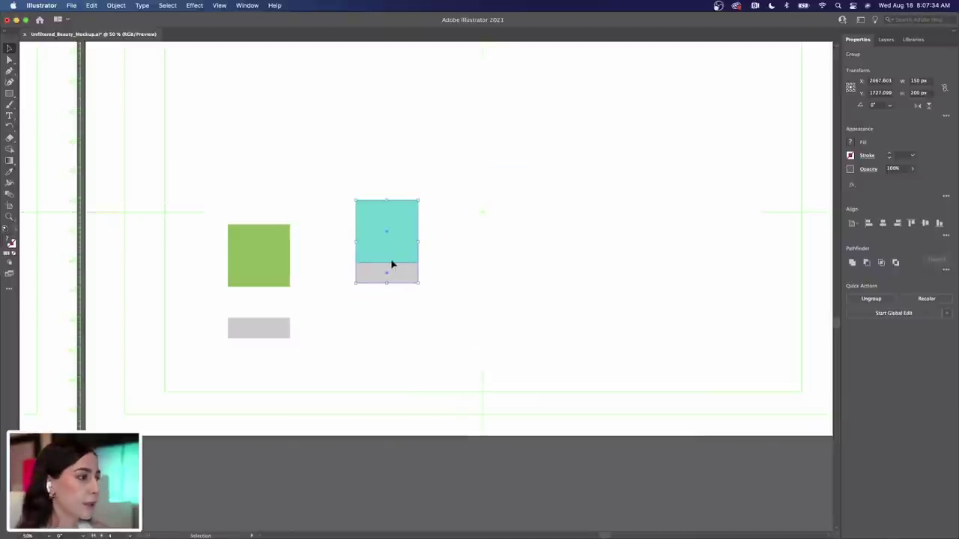
Duplicate the swatch into a row of five and nudge the copies level
scroll(348, 269, up, 2)
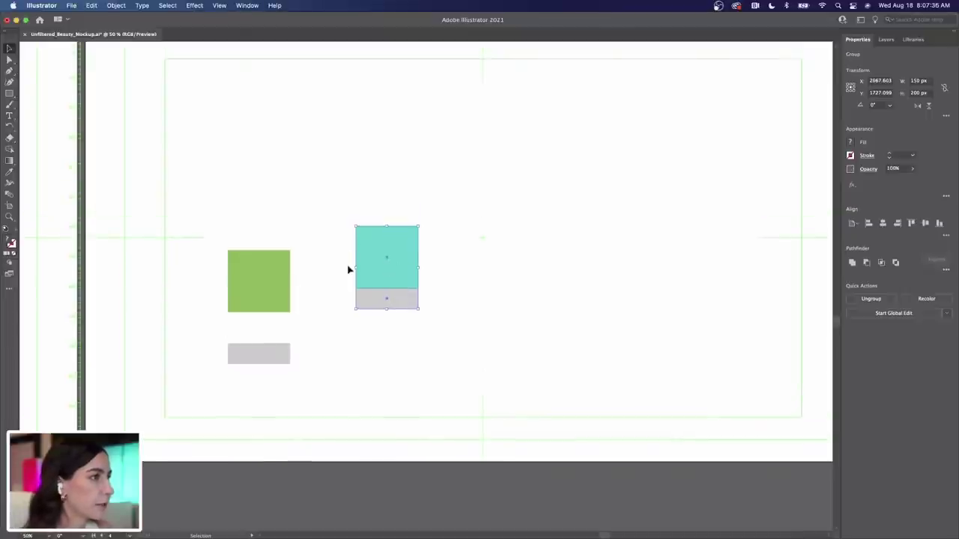
scroll(348, 270, right, 2)
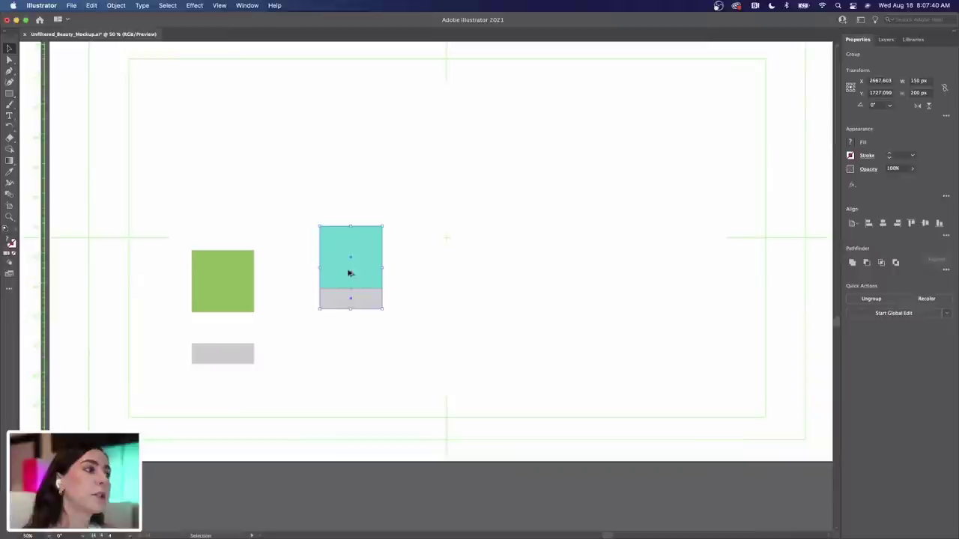
drag(349, 273, 635, 282)
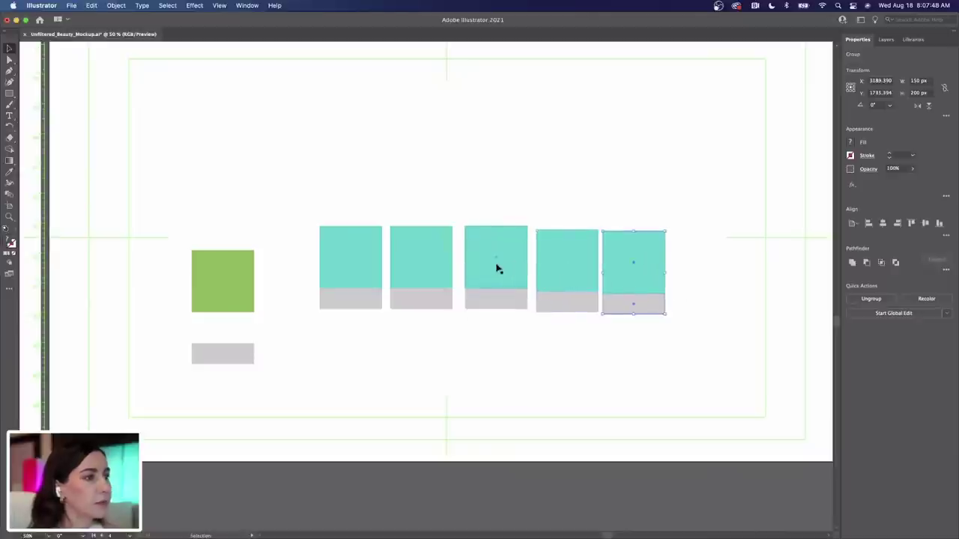
drag(497, 268, 494, 268)
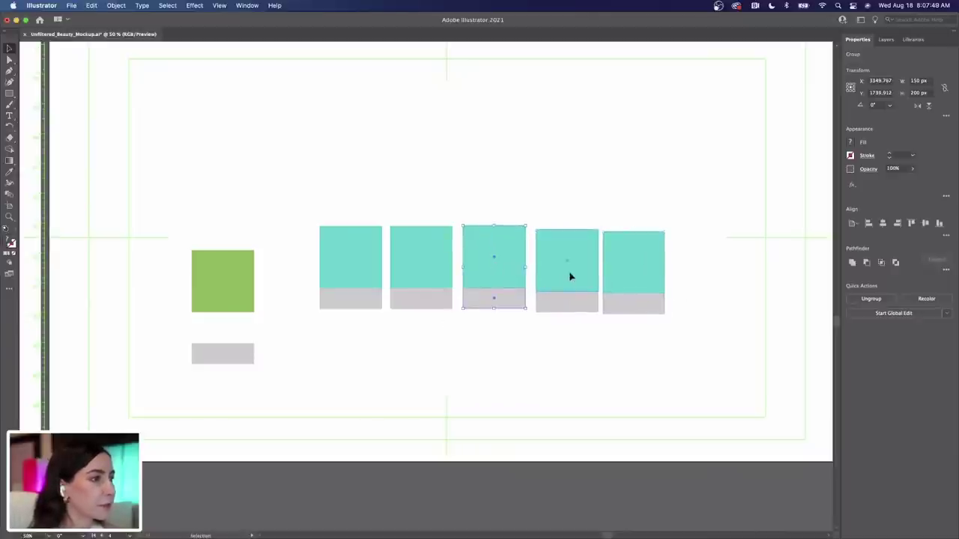
drag(569, 277, 569, 272)
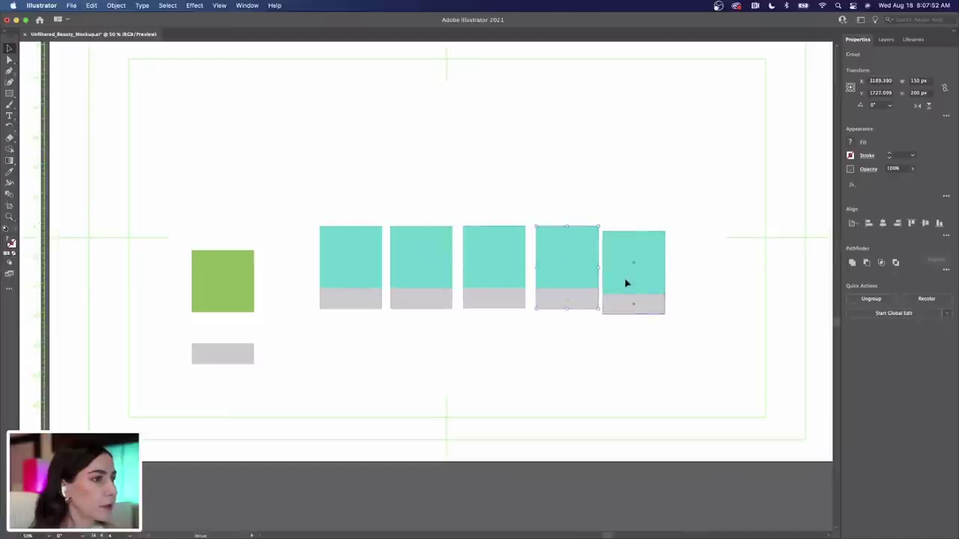
drag(627, 283, 628, 278)
click(668, 337)
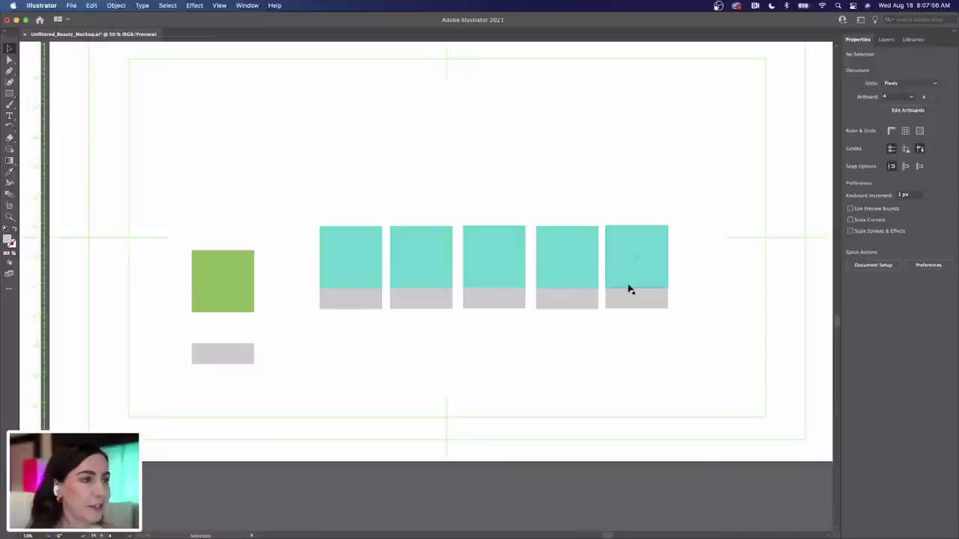
click(423, 268)
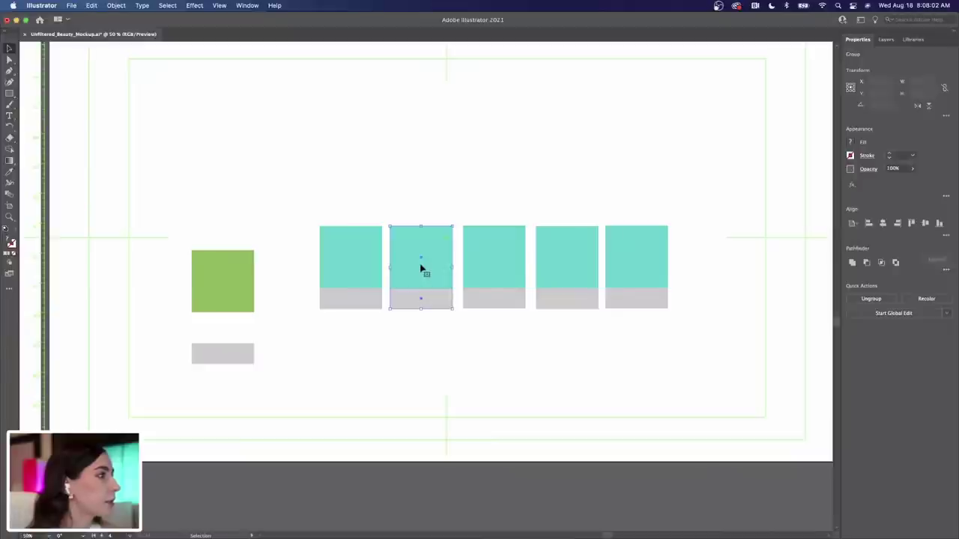
Sample the lone square's green onto only the second swatch's top square, keeping its bar grey
scroll(421, 268, left, 5)
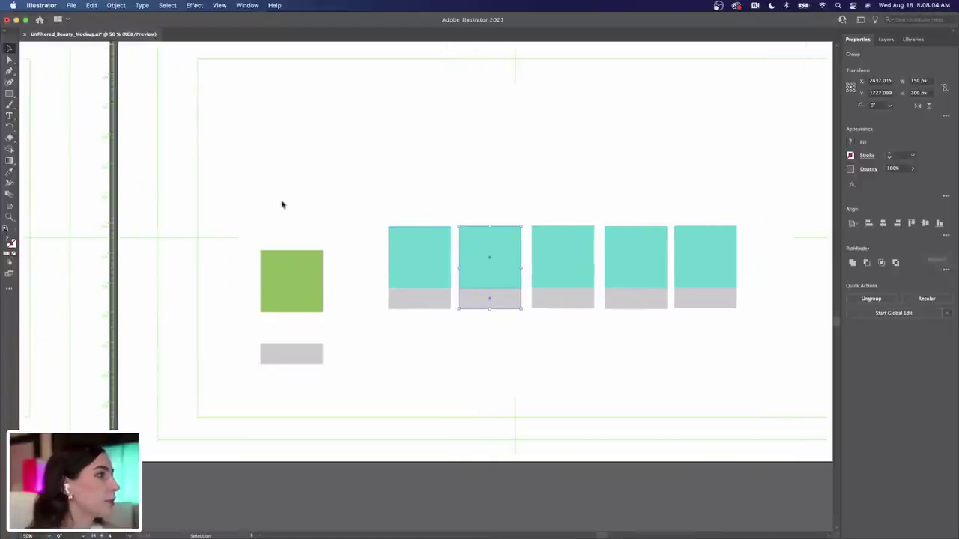
click(10, 175)
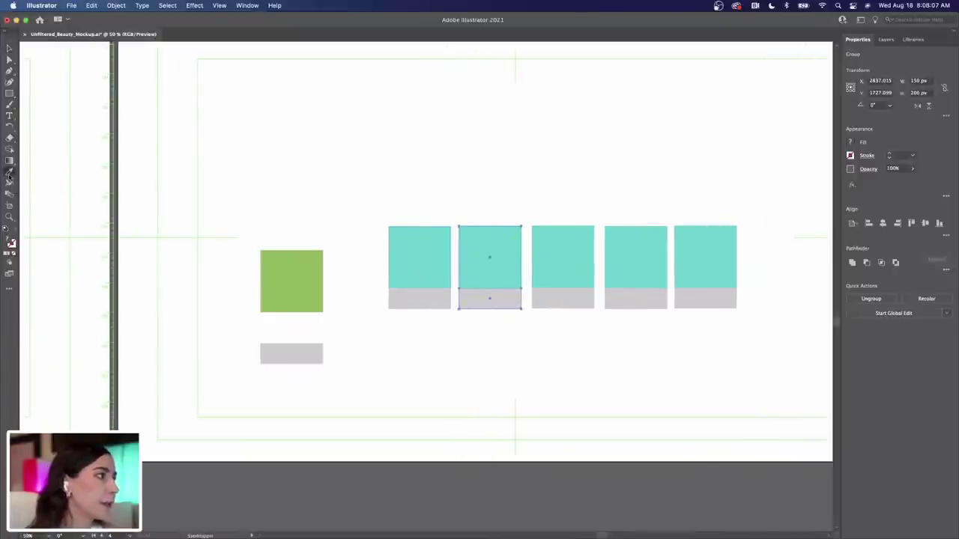
click(298, 260)
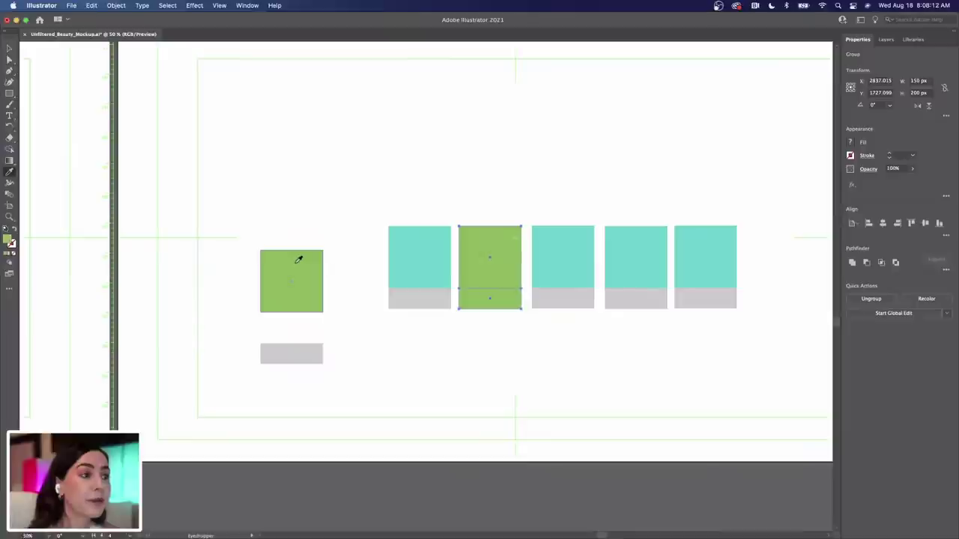
click(418, 237)
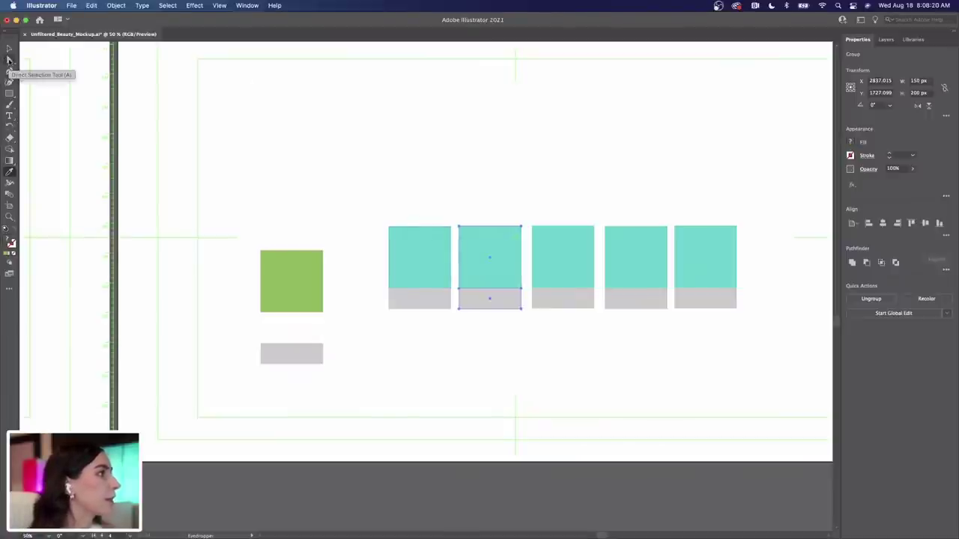
click(9, 60)
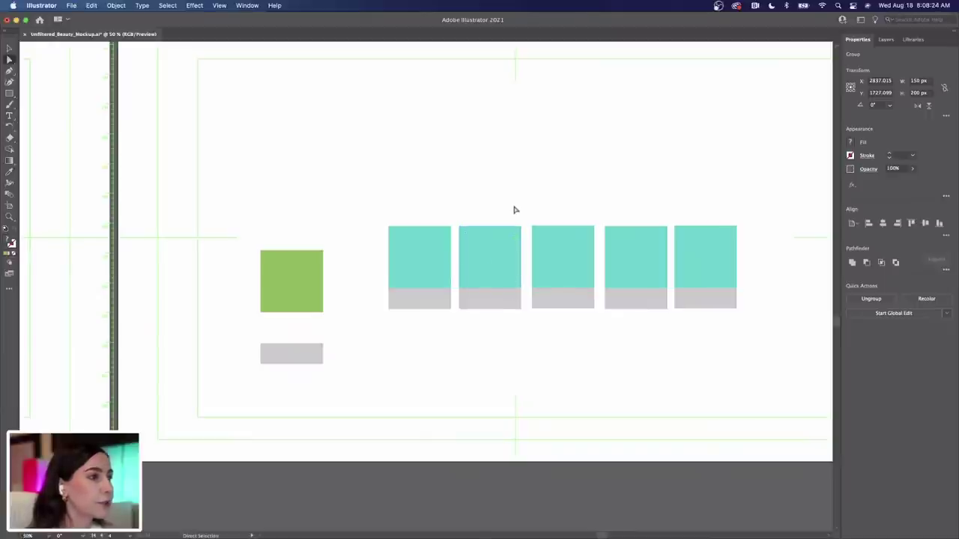
click(499, 254)
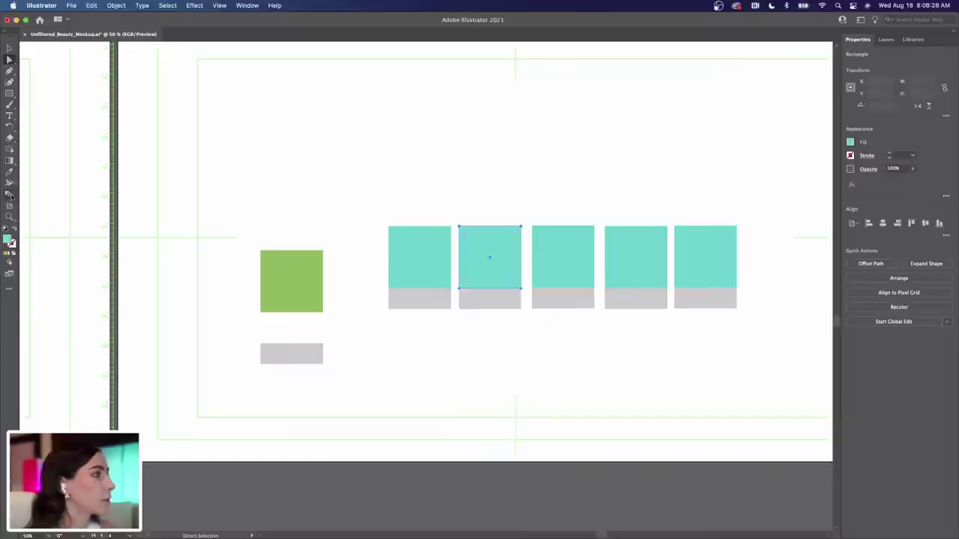
key(i)
click(295, 274)
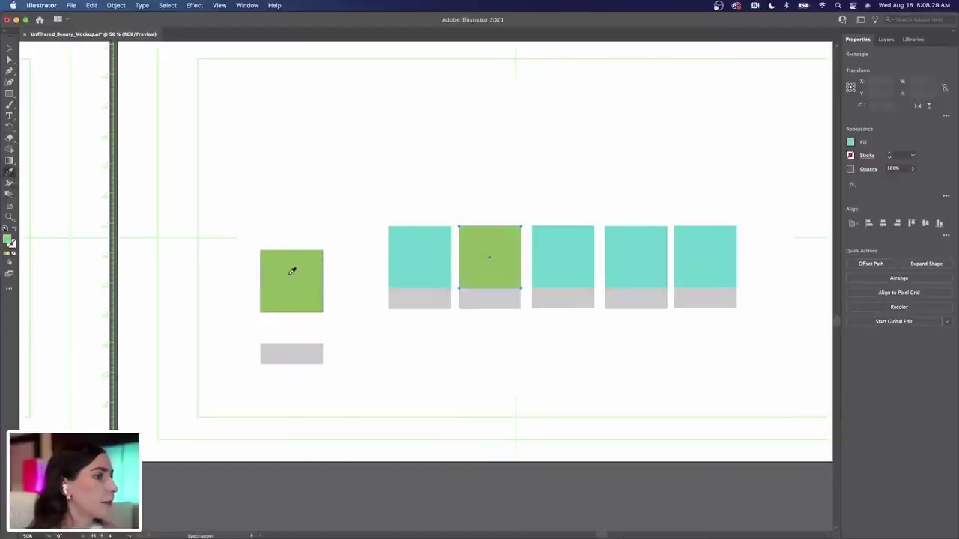
scroll(289, 278, down, 2)
Recolour the third square orange from the palette swatch
scroll(291, 274, down, 3)
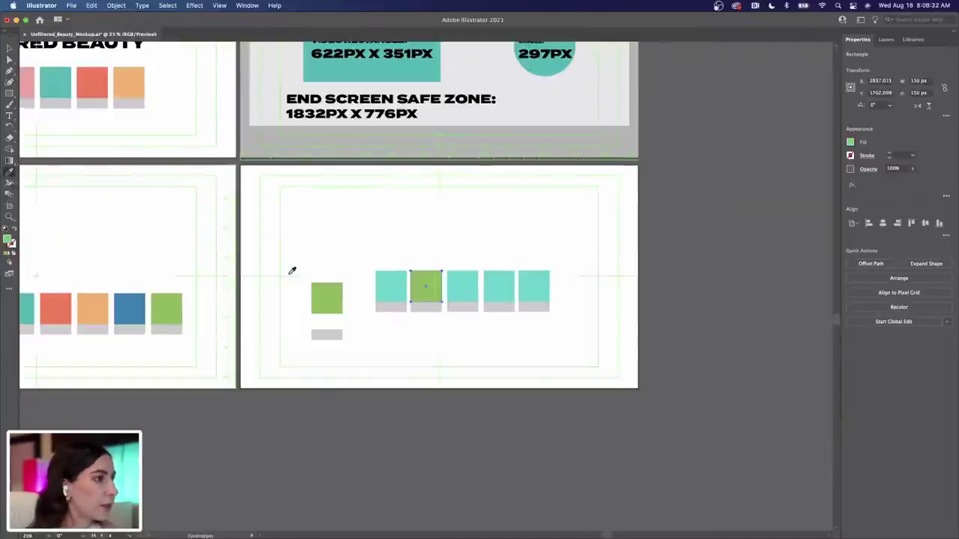
scroll(292, 272, left, 2)
scroll(291, 271, left, 2)
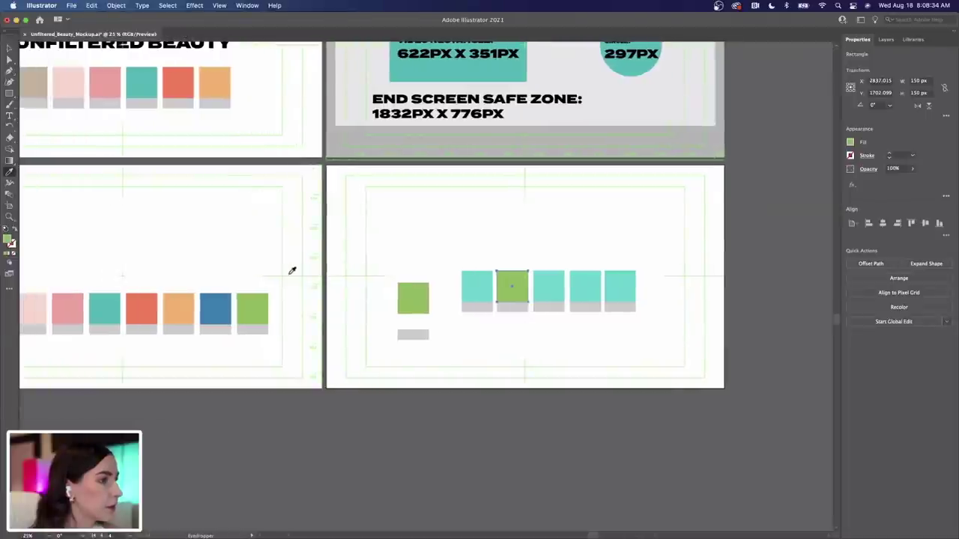
scroll(291, 270, up, 2)
click(9, 60)
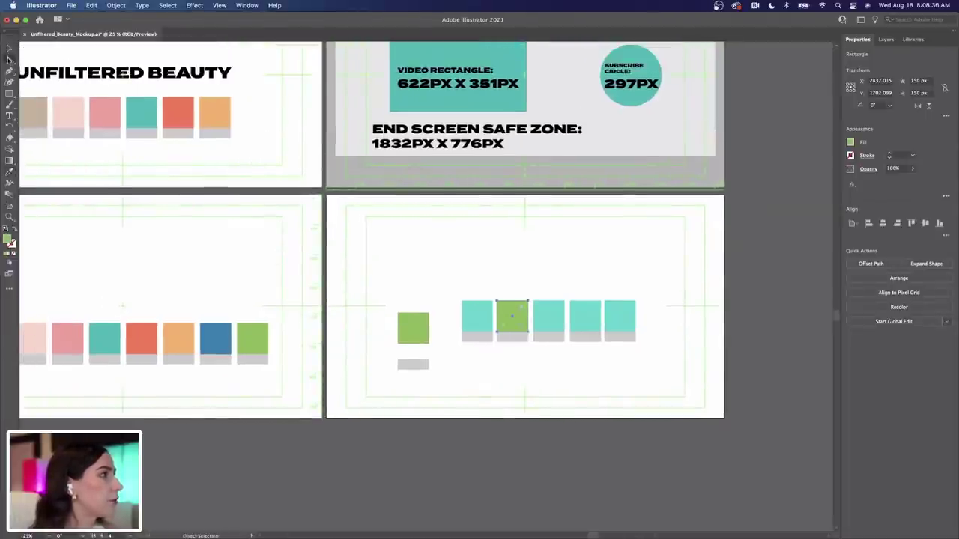
click(551, 319)
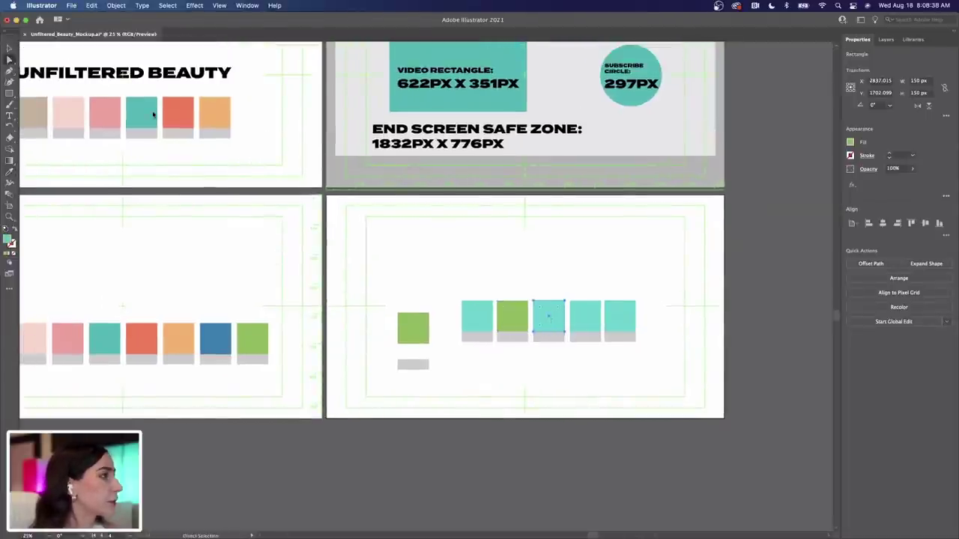
click(9, 171)
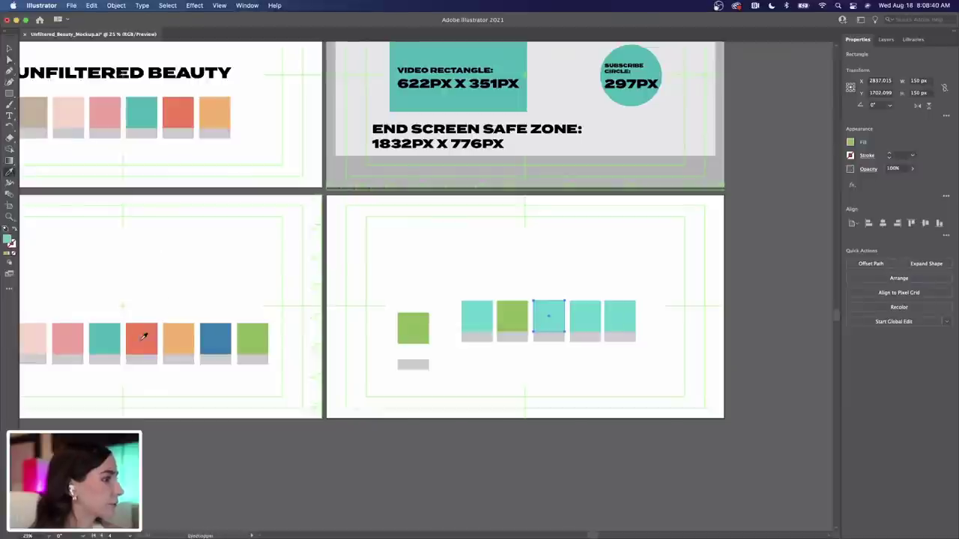
click(143, 334)
Recolour the fourth square pink and the fifth square beige from the palette
click(9, 60)
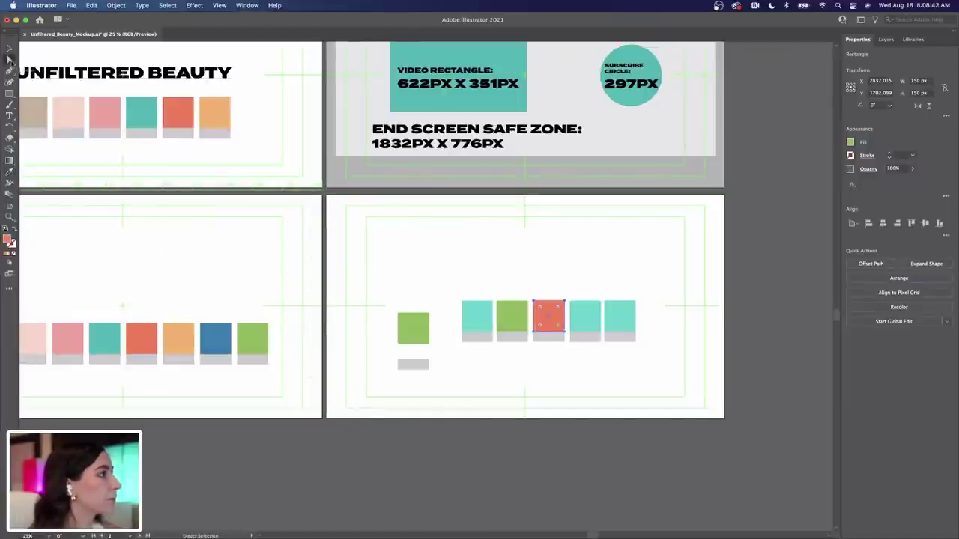
click(585, 316)
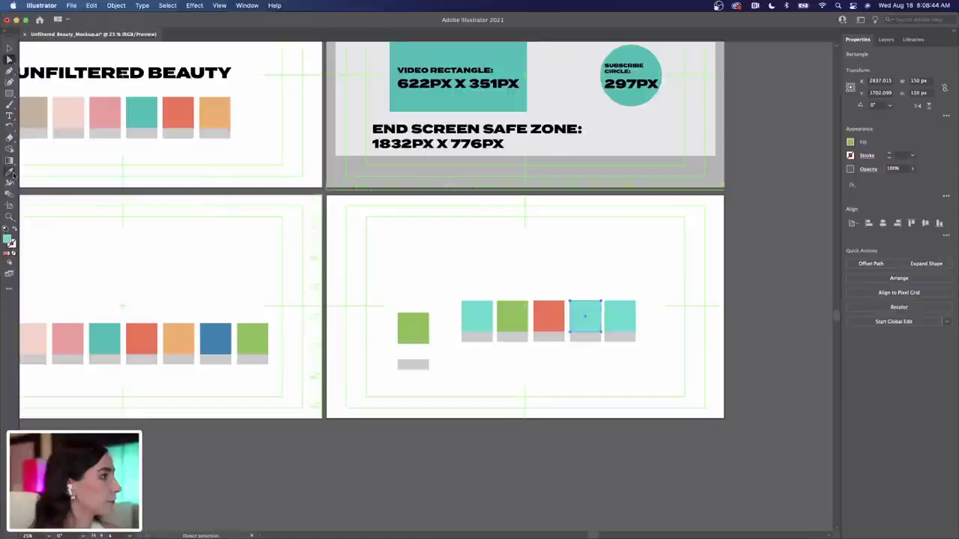
key(i)
click(70, 337)
click(9, 60)
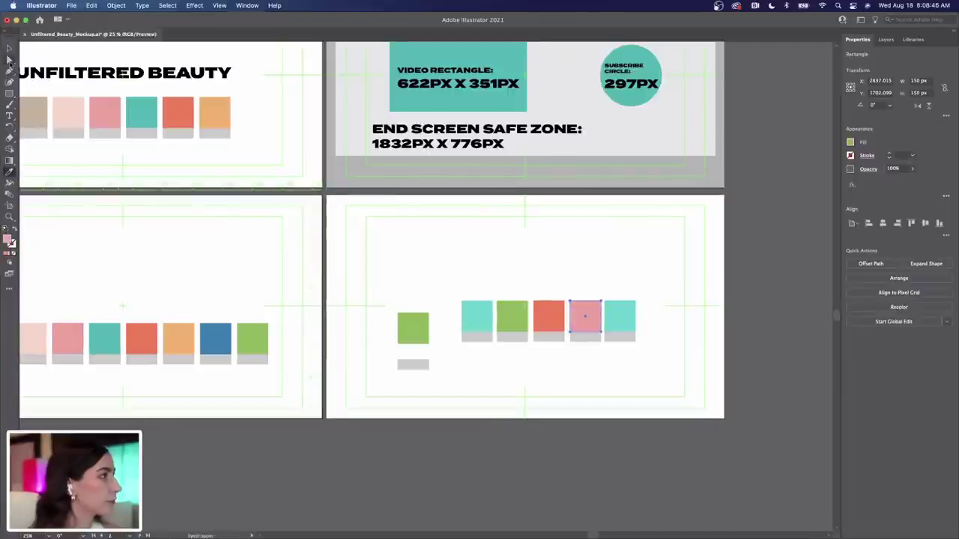
click(620, 318)
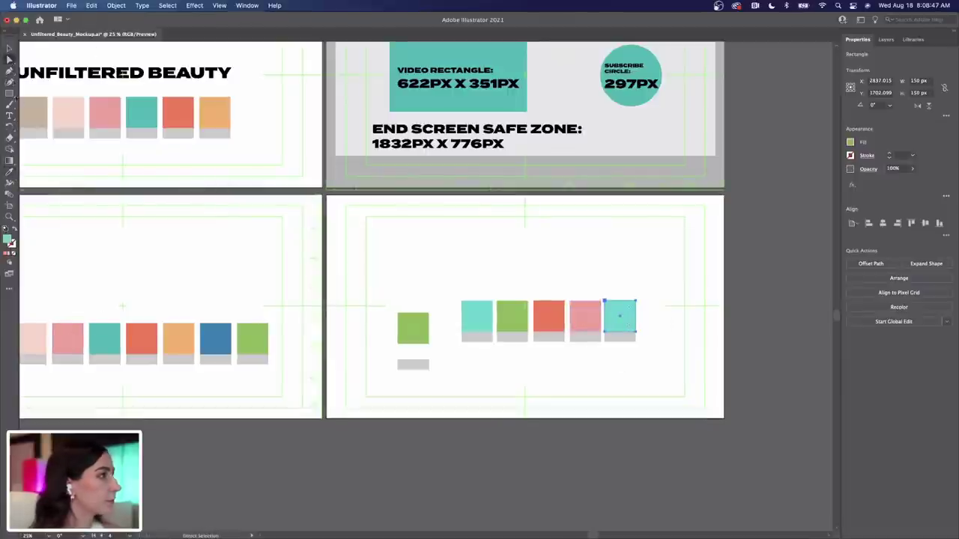
click(9, 172)
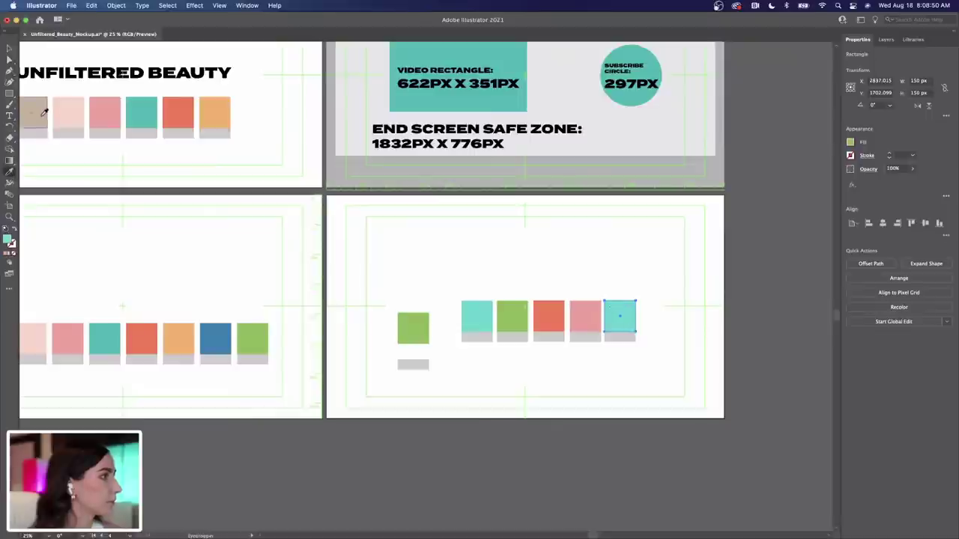
click(34, 116)
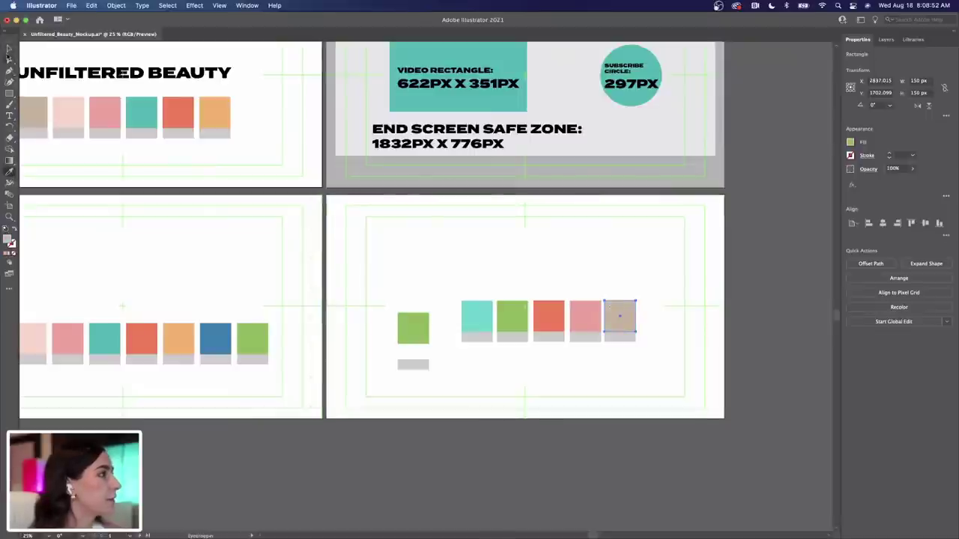
Delete the lone green square
click(9, 49)
click(410, 335)
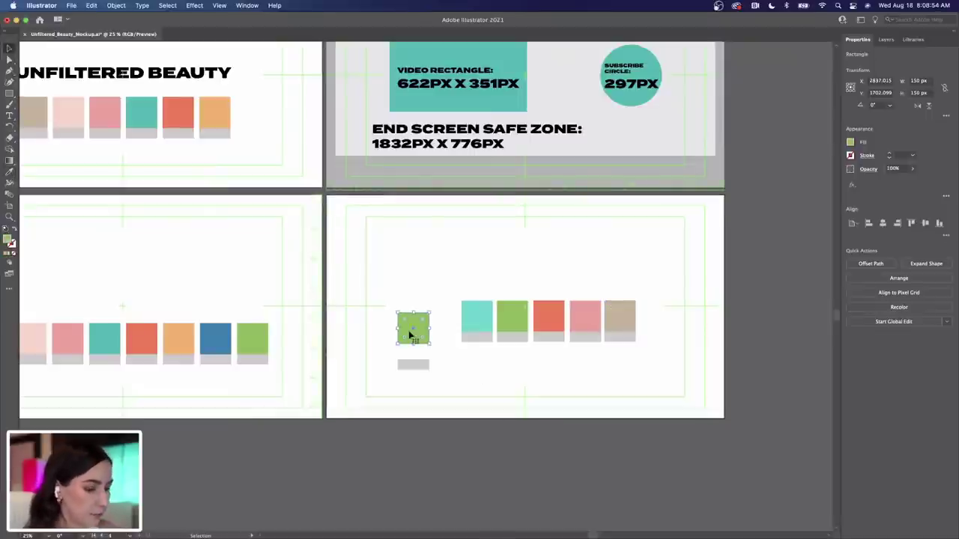
key(Delete)
Delete the leftover grey bar and evenly distribute the spacing of the five swatches
click(414, 364)
key(Delete)
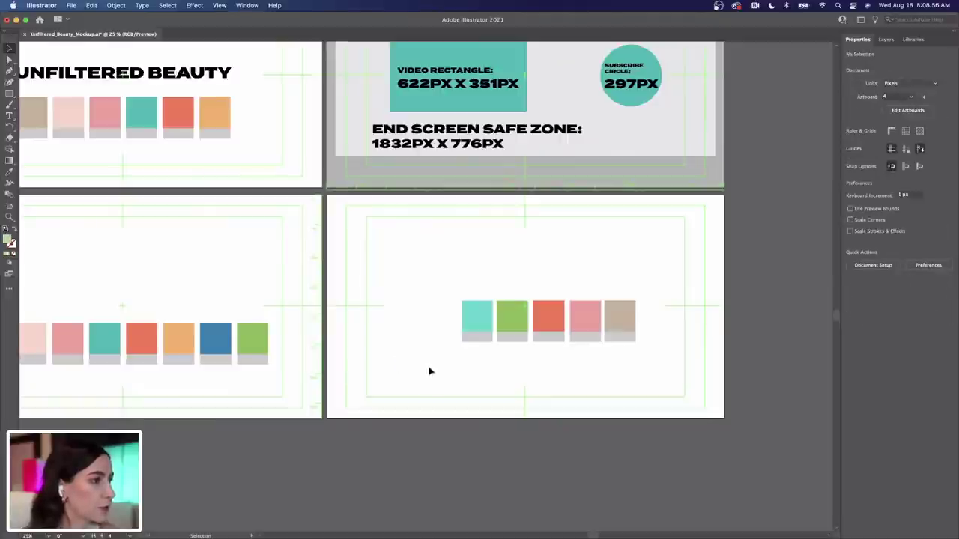
scroll(433, 345, right, 3)
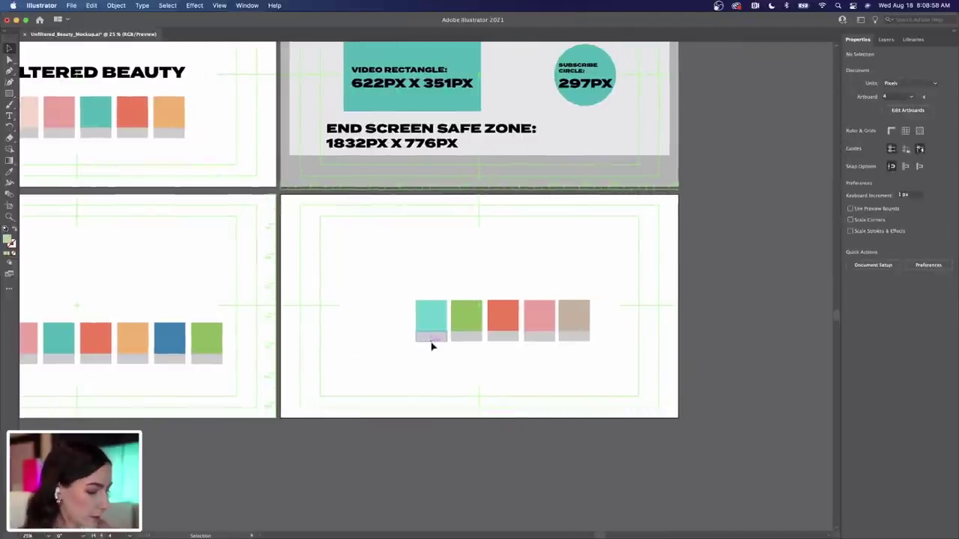
scroll(432, 346, down, 1)
scroll(431, 346, up, 2)
scroll(431, 346, right, 2)
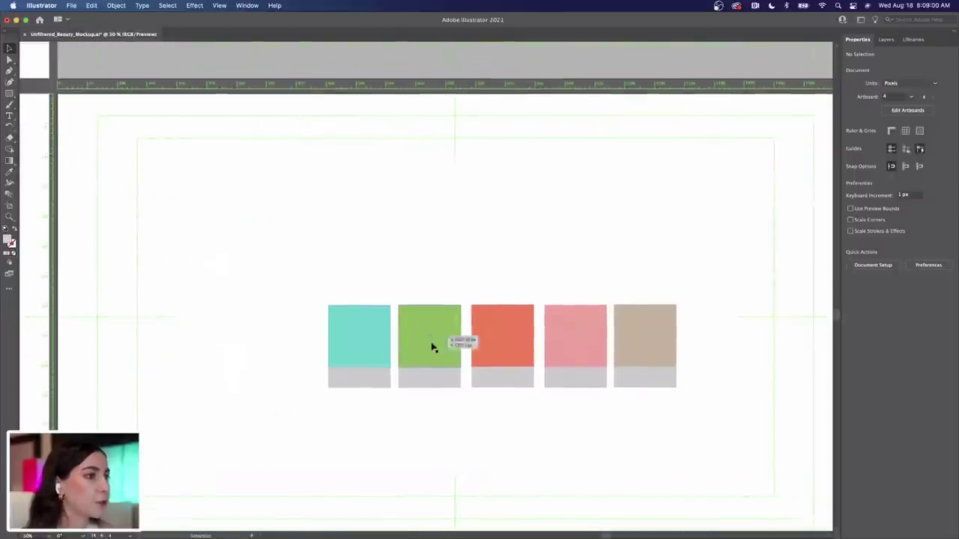
scroll(431, 346, down, 1)
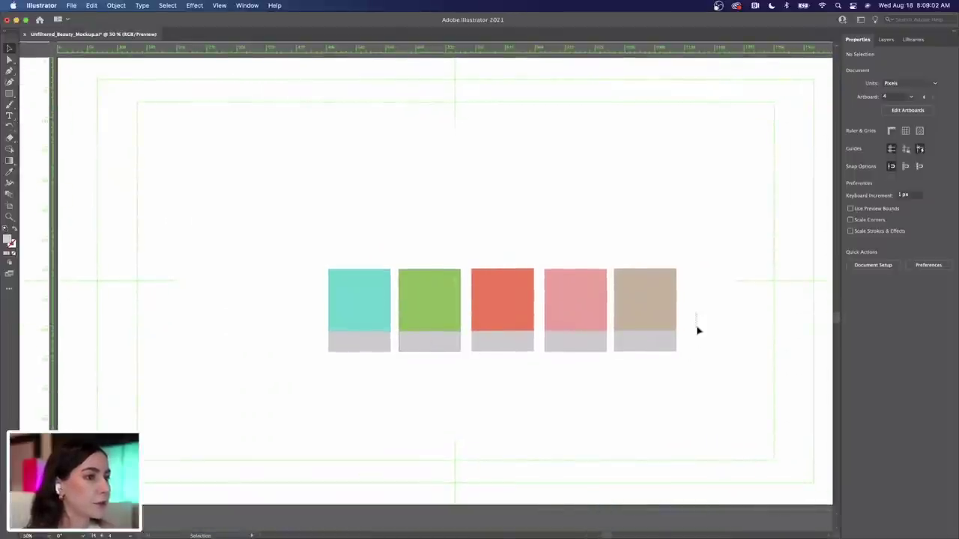
drag(696, 330, 313, 366)
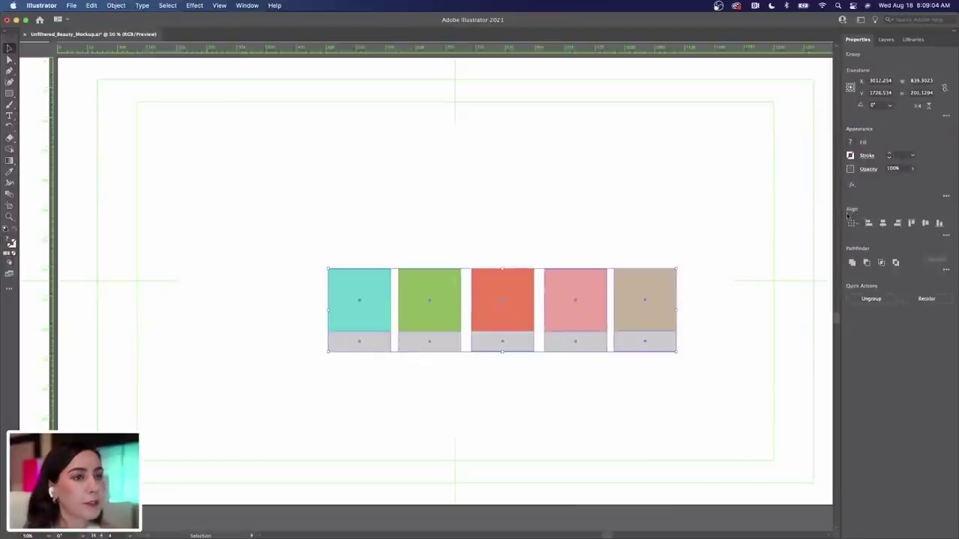
click(945, 236)
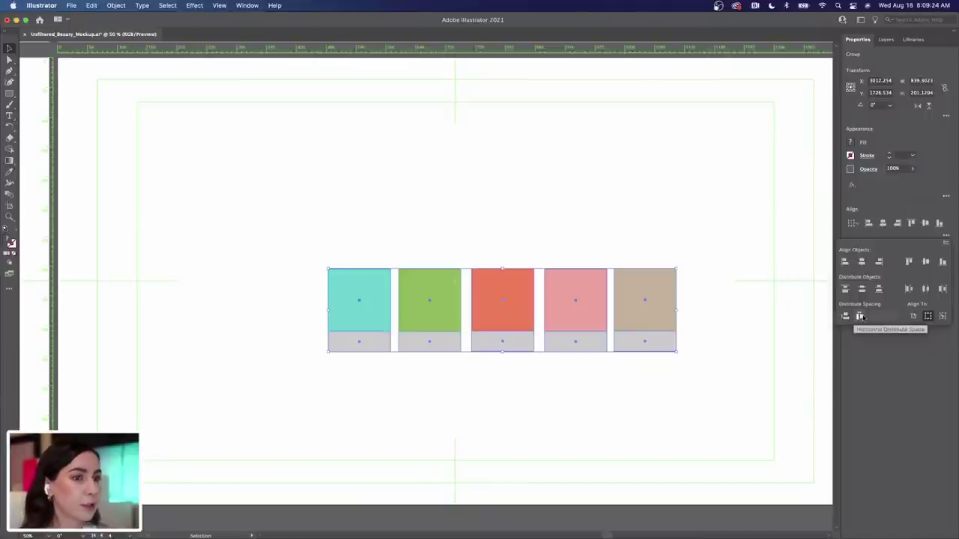
click(860, 316)
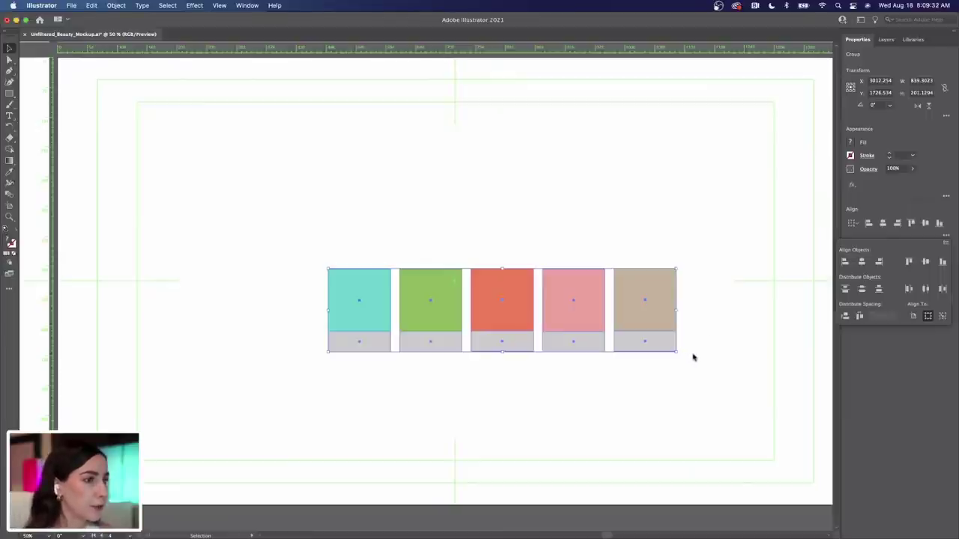
Group the five swatches and centre them horizontally and vertically on the artboard
right_click(640, 322)
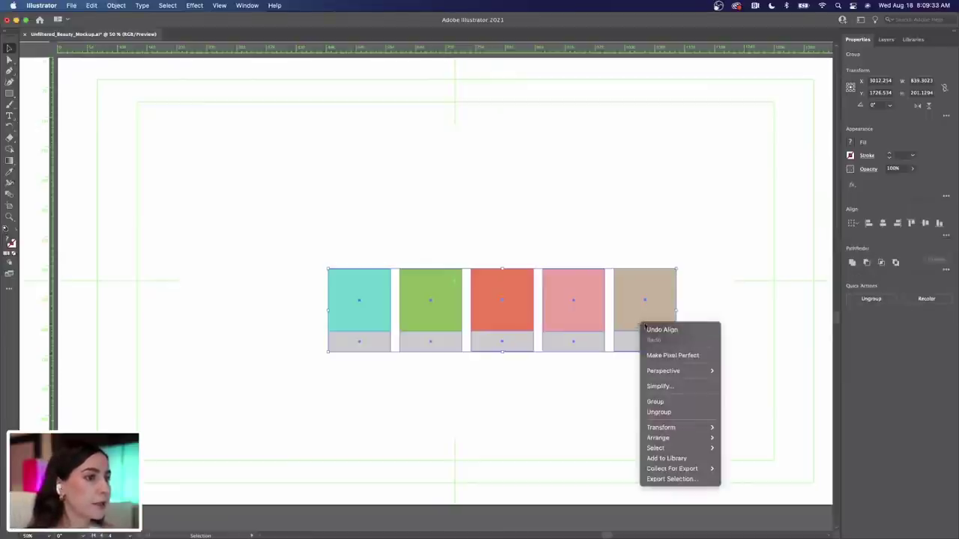
click(669, 402)
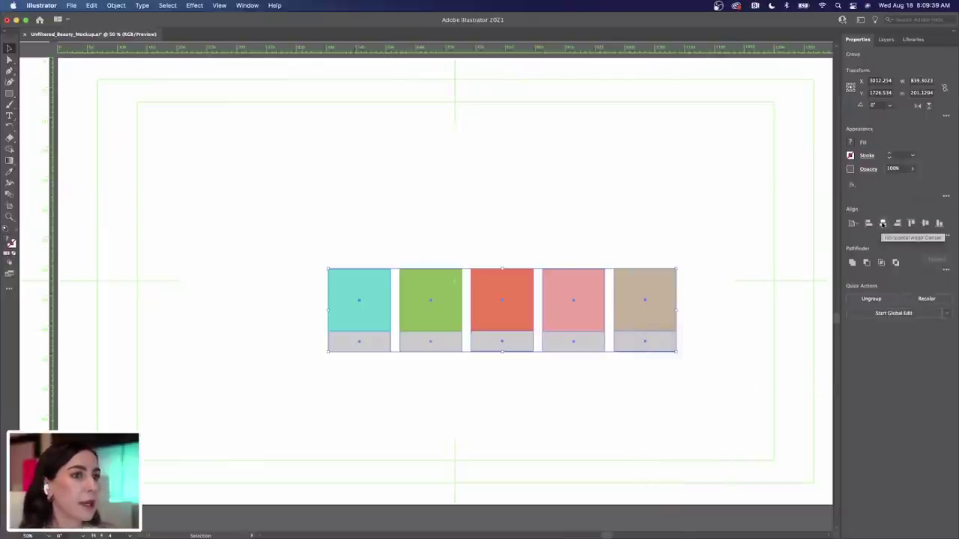
click(882, 223)
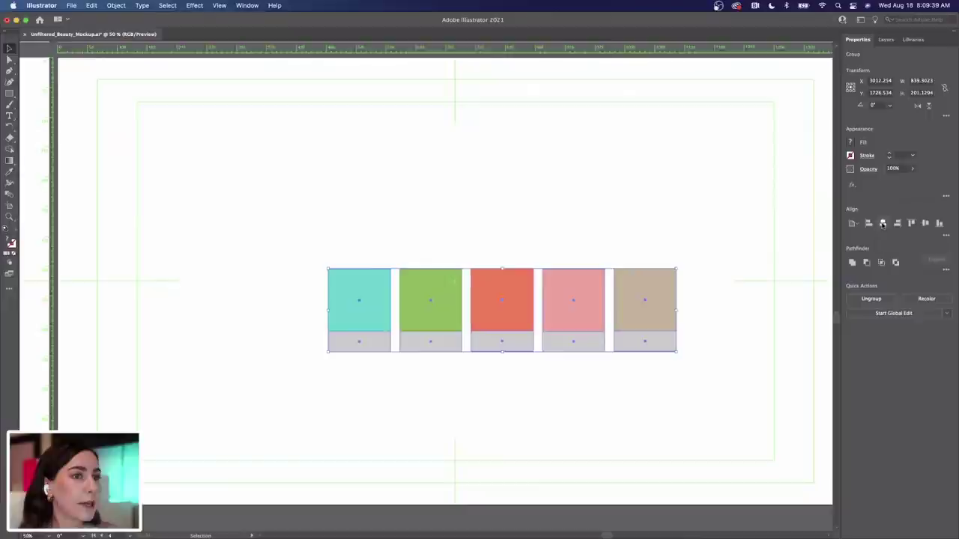
click(925, 223)
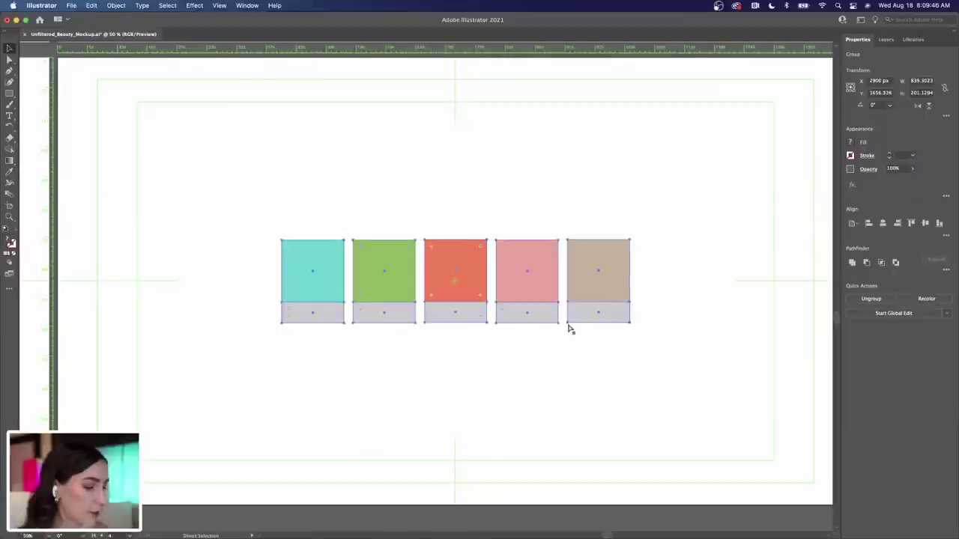
key(super+minus)
key(super+minus)
key(super+minus)
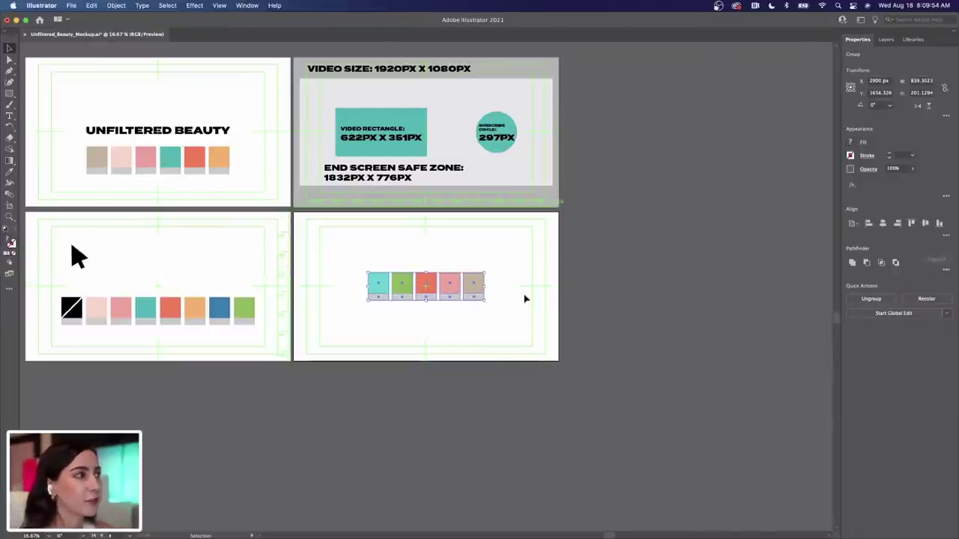
Drag the grouped five-swatch row down to just below the artboard's centre line
scroll(524, 299, left, 2)
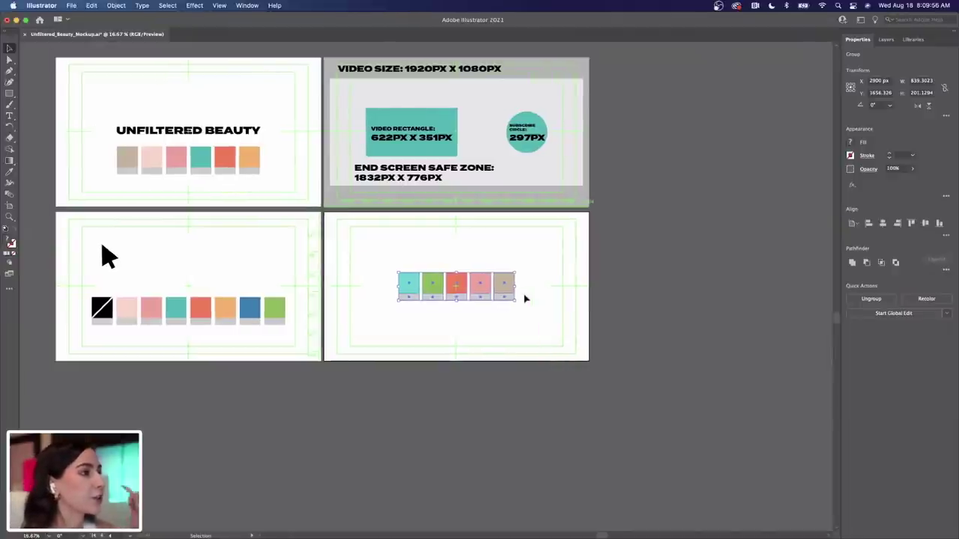
scroll(524, 299, up, 1)
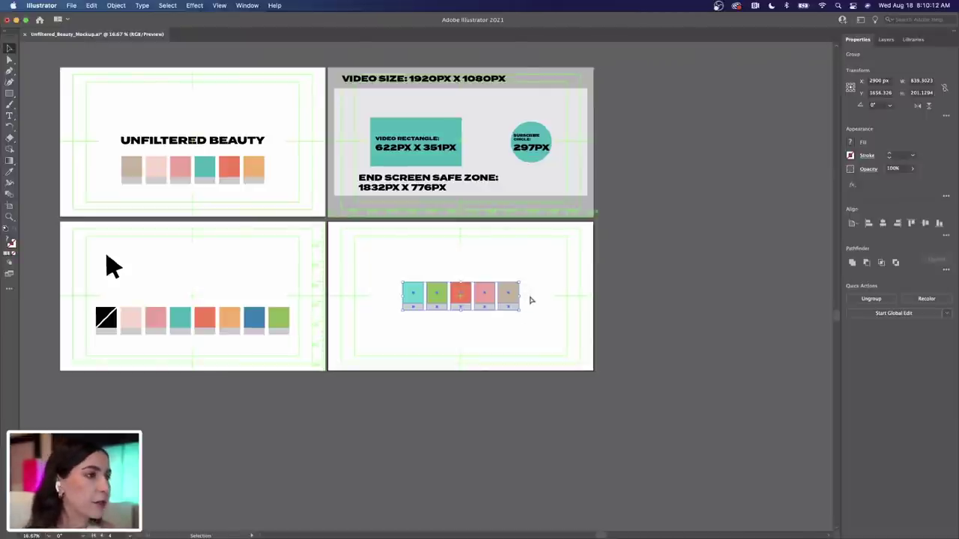
scroll(529, 301, up, 4)
scroll(530, 300, down, 2)
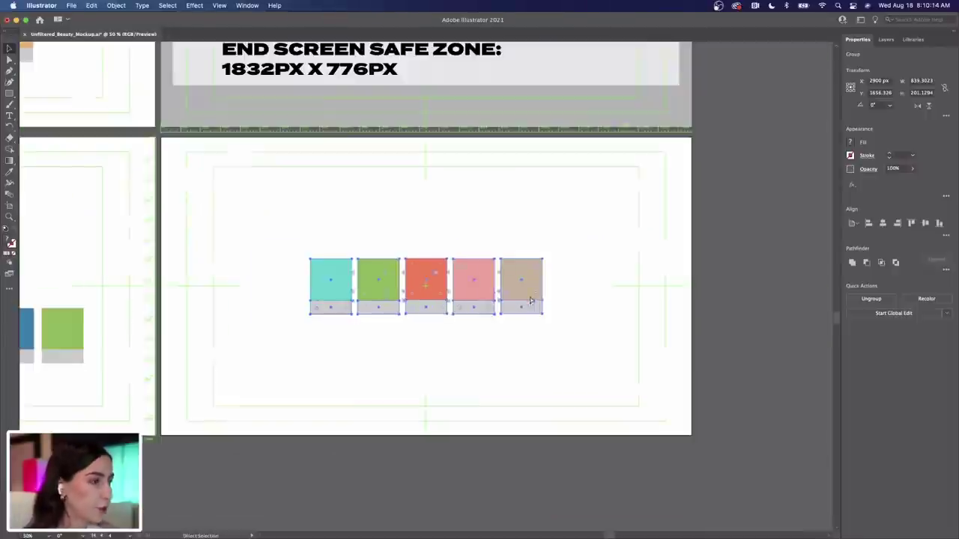
drag(531, 285, 531, 317)
click(398, 237)
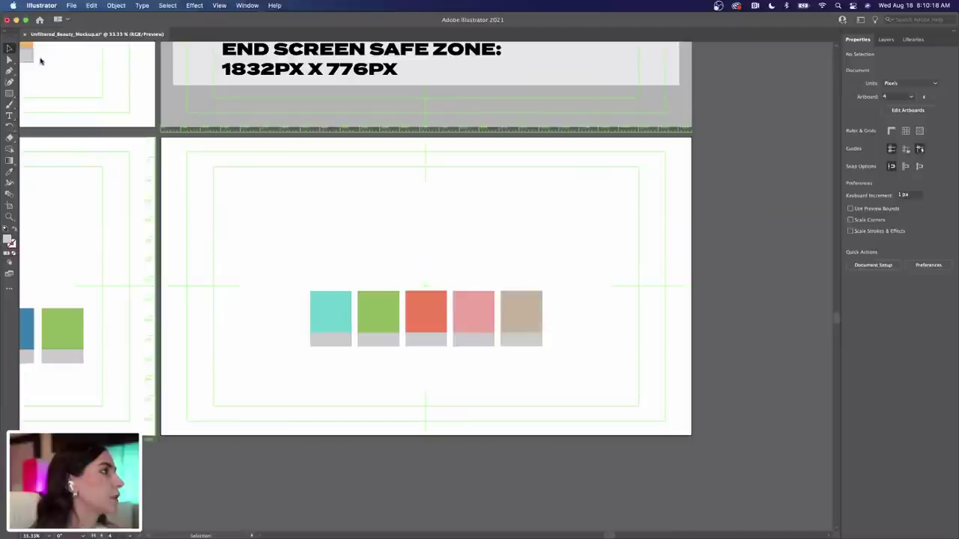
Draw a three-sided polygon above the pink swatch and nudge the triangle slightly down
click(9, 94)
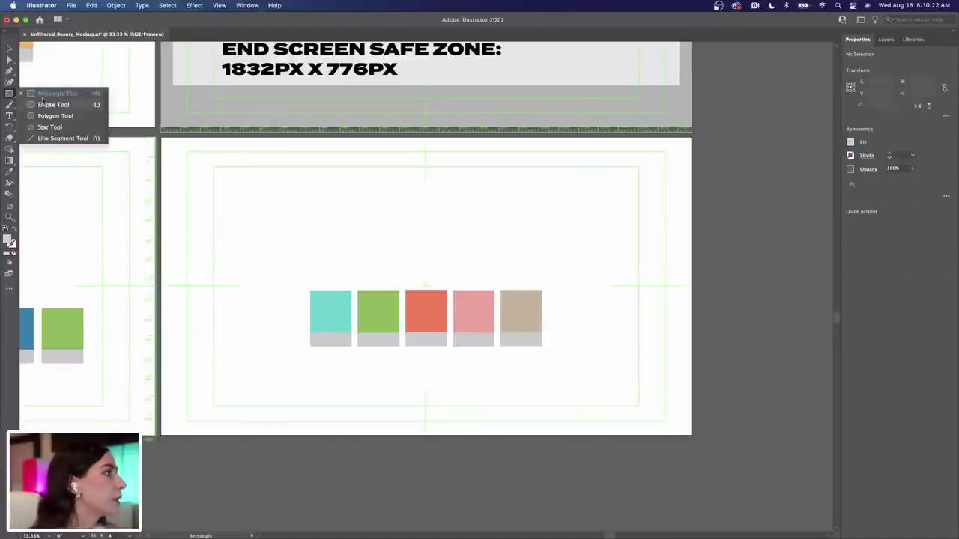
click(76, 120)
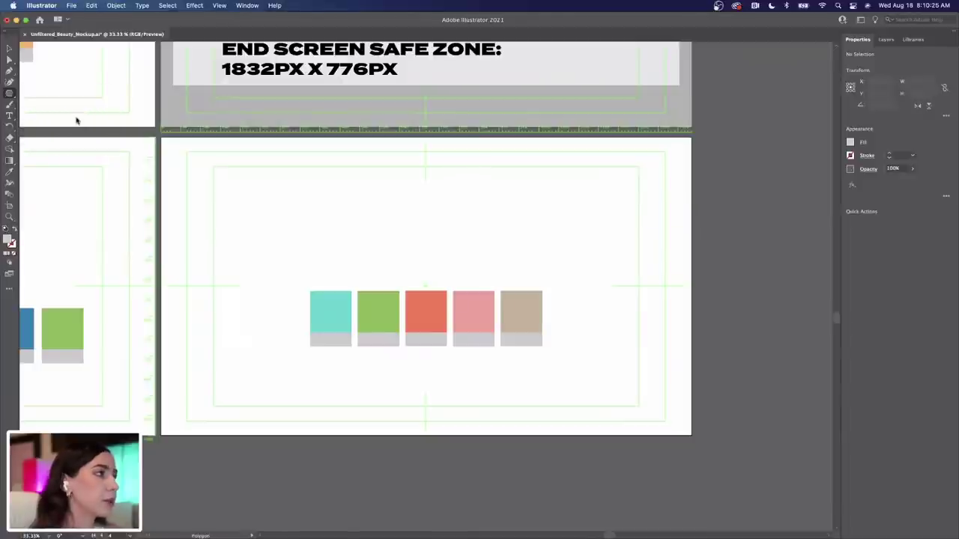
click(474, 208)
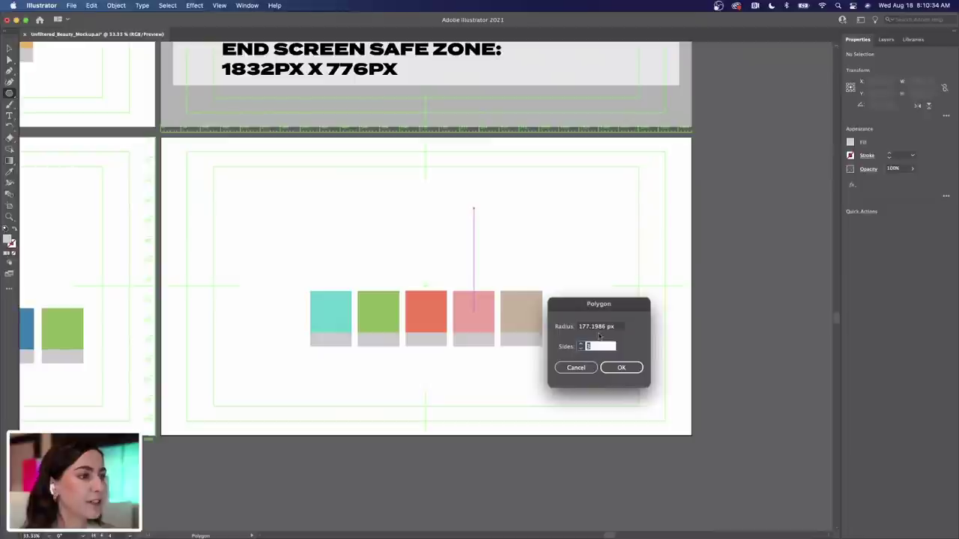
text(11)
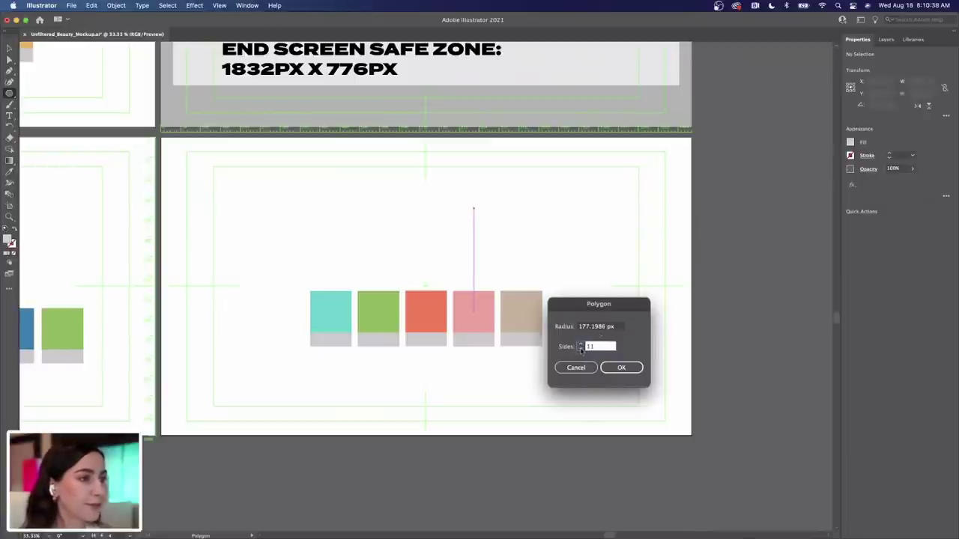
click(580, 349)
click(580, 349)
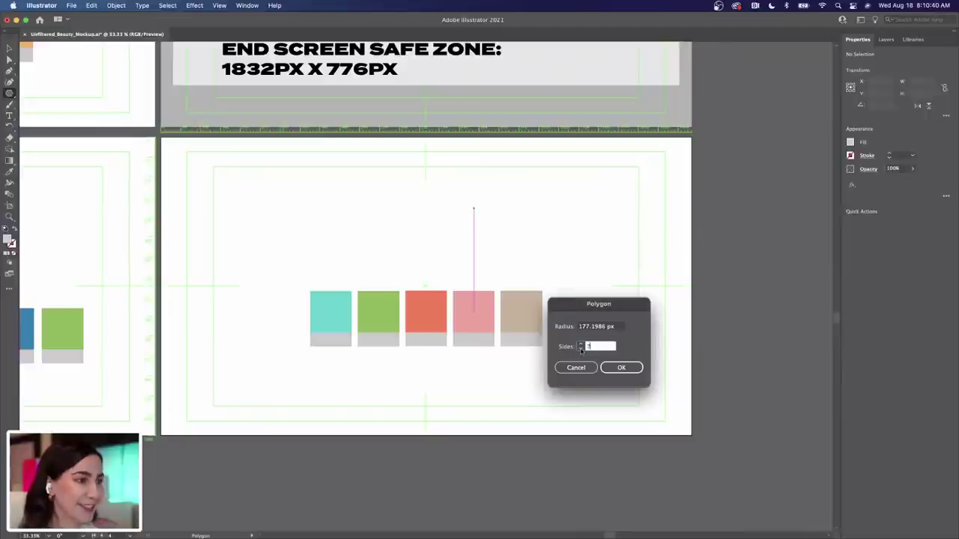
click(581, 349)
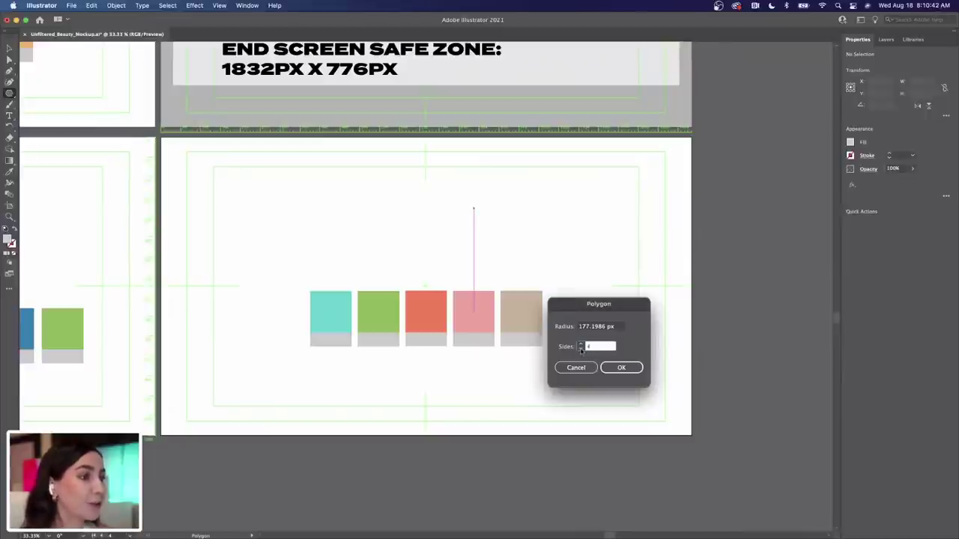
click(581, 349)
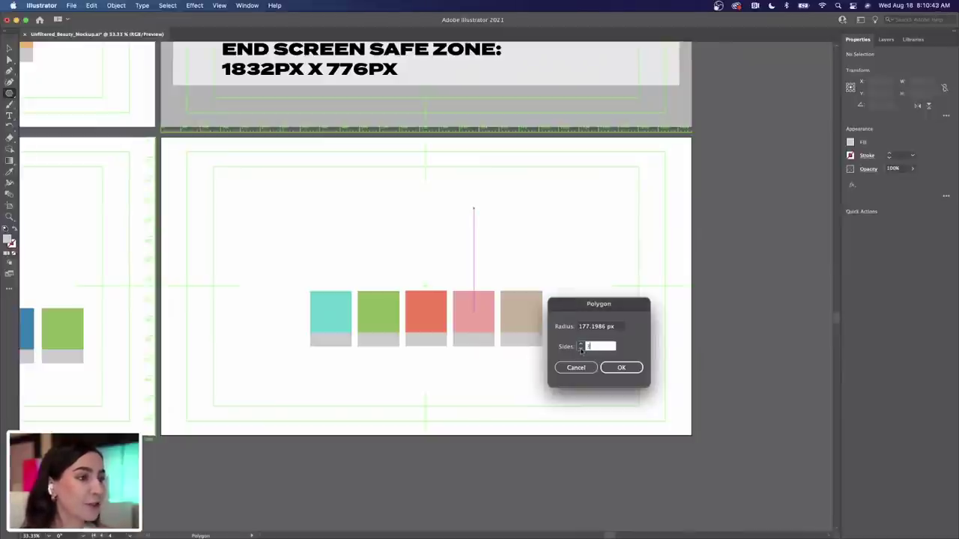
click(620, 368)
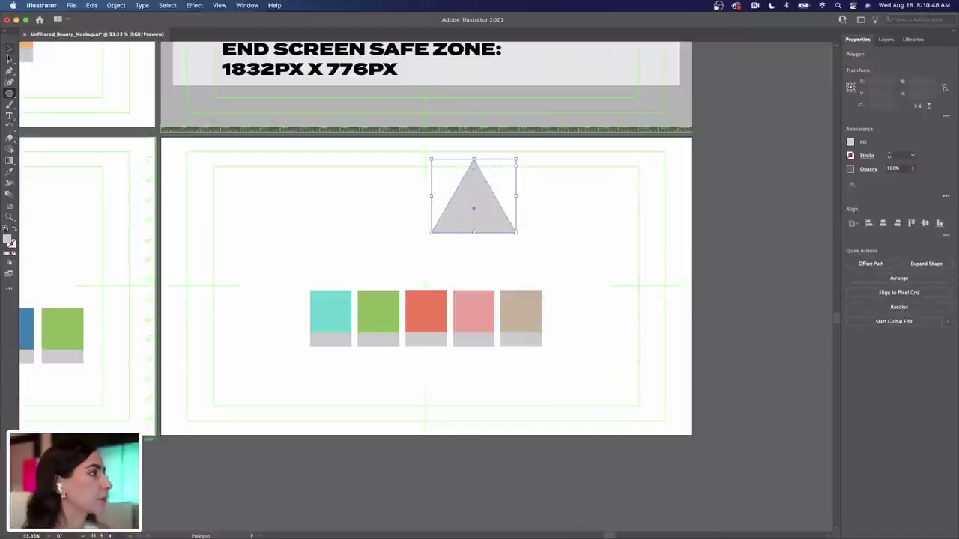
click(9, 48)
drag(458, 202, 473, 221)
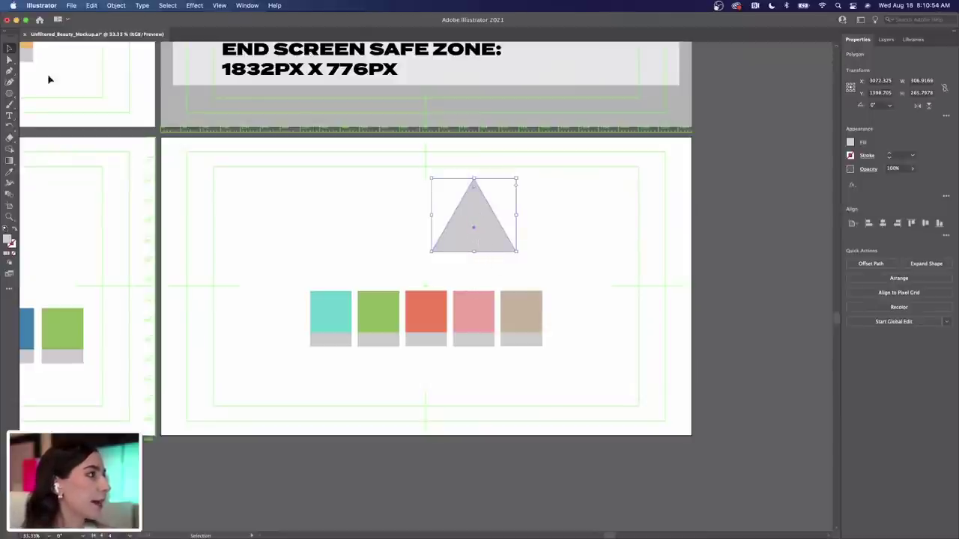
Add an anchor at the middle of the triangle's base and pull it up into a notch
click(9, 59)
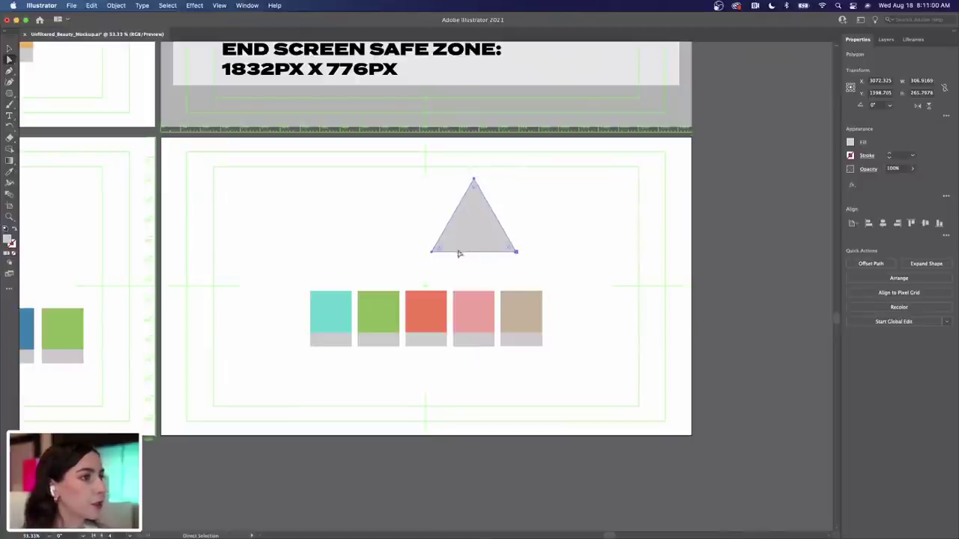
click(10, 71)
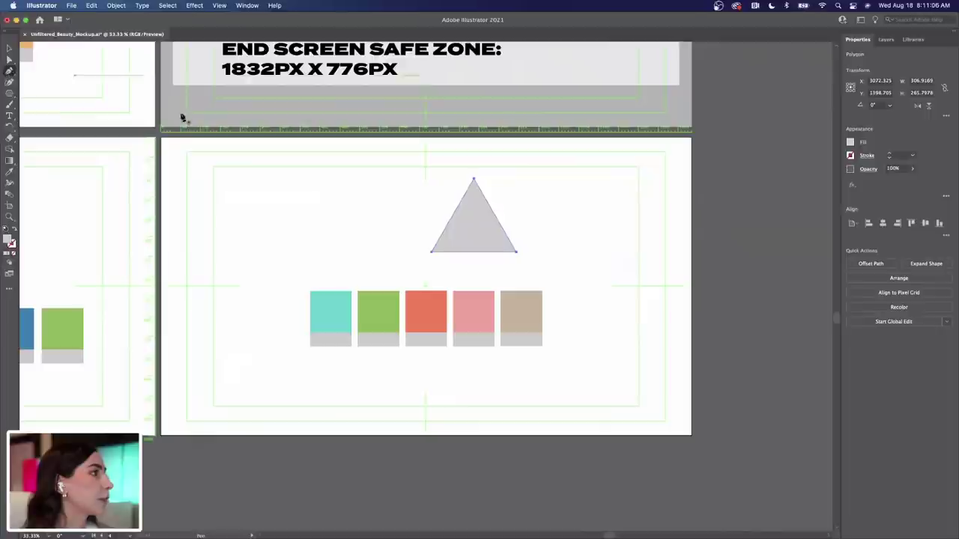
click(473, 253)
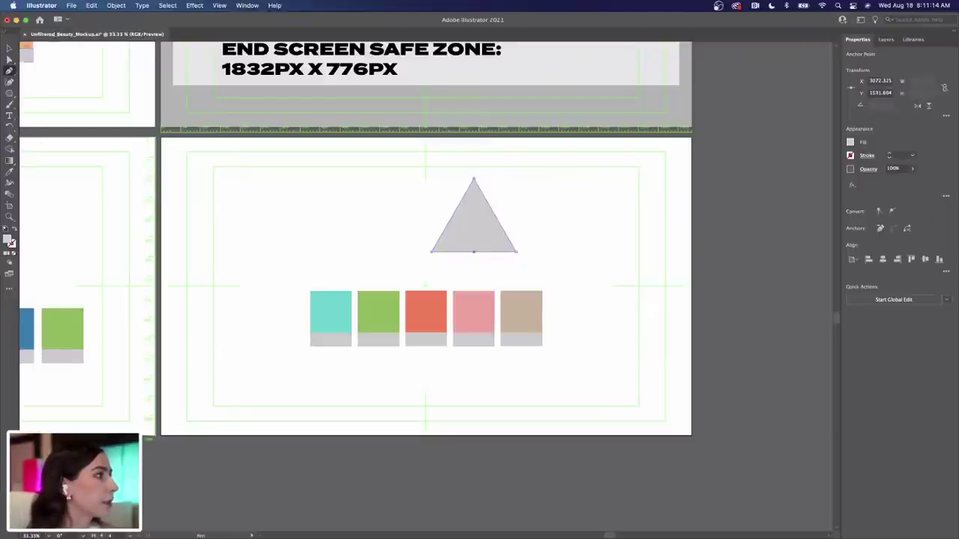
click(9, 59)
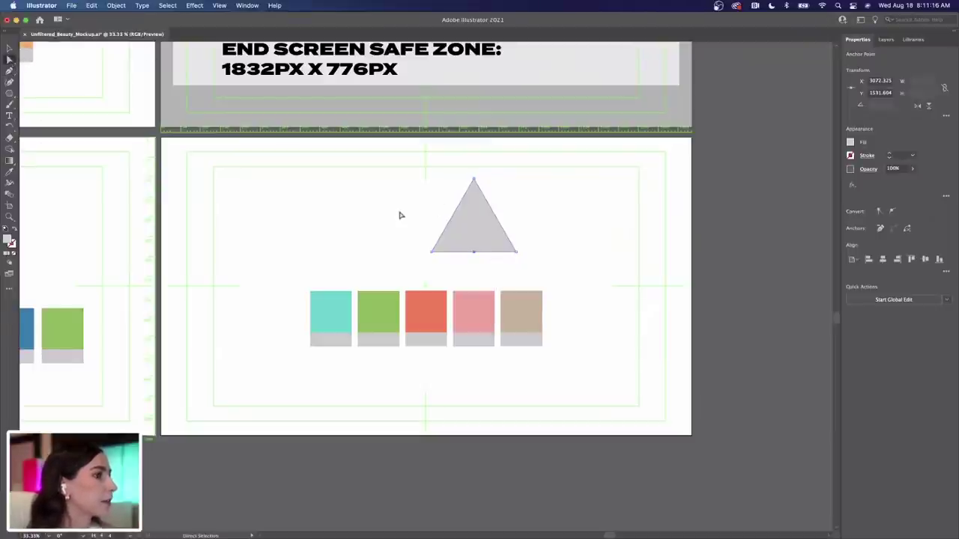
drag(474, 256, 473, 241)
Fine-tune the notch point's position and convert it to a smooth point
click(541, 230)
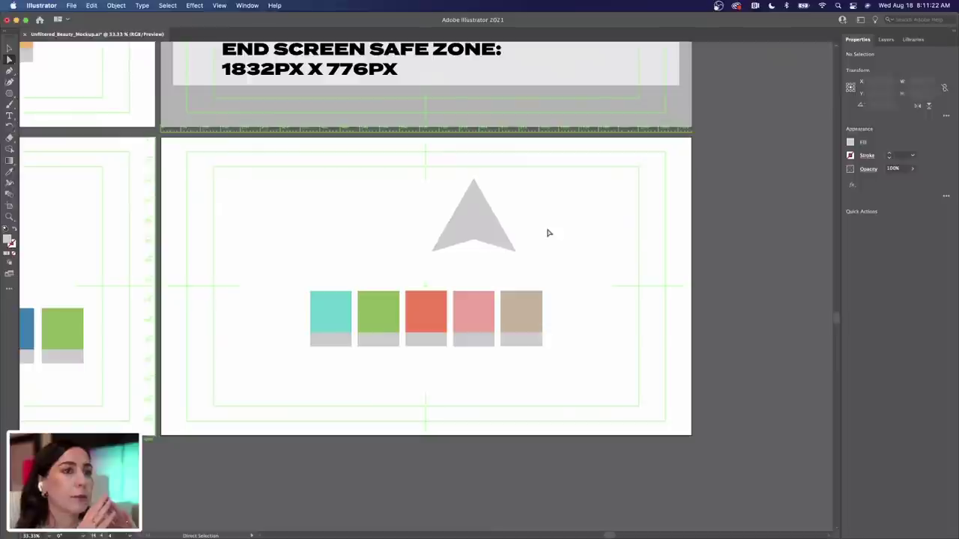
click(474, 241)
drag(475, 241, 474, 240)
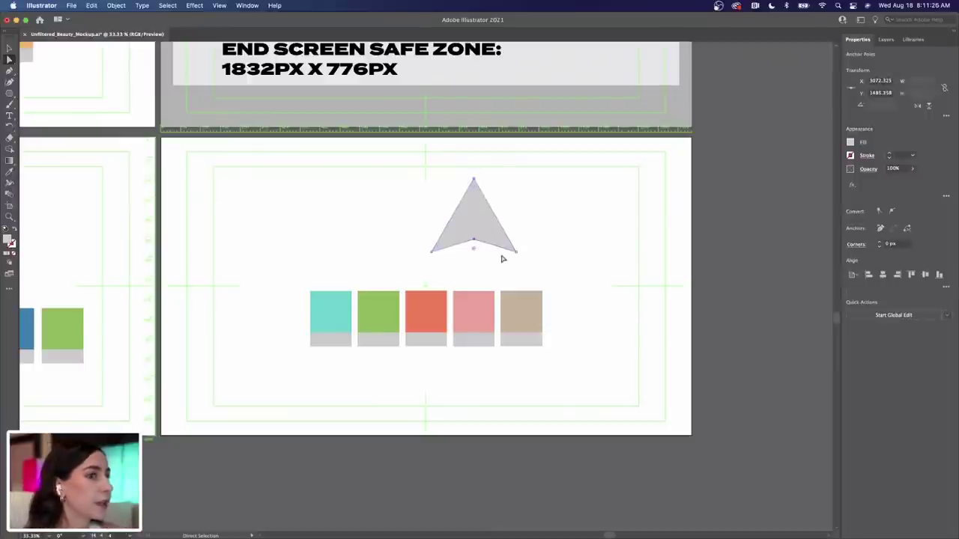
click(892, 212)
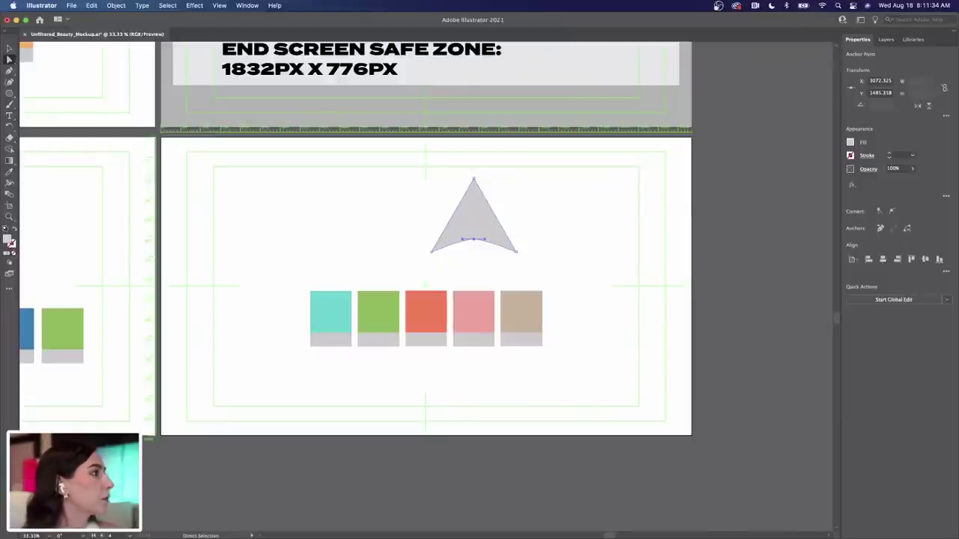
click(10, 93)
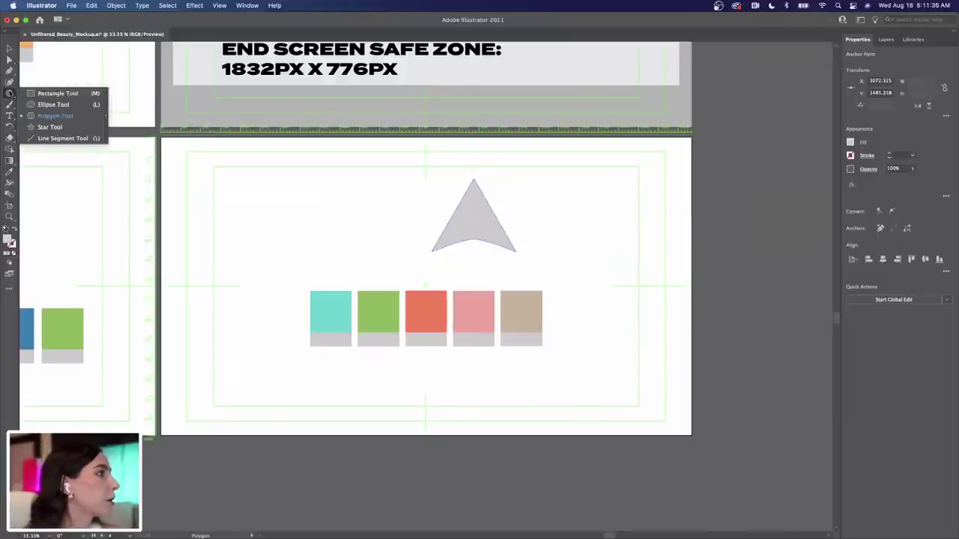
Draw a thin rectangle stem running down from the arrowhead's centre
click(53, 95)
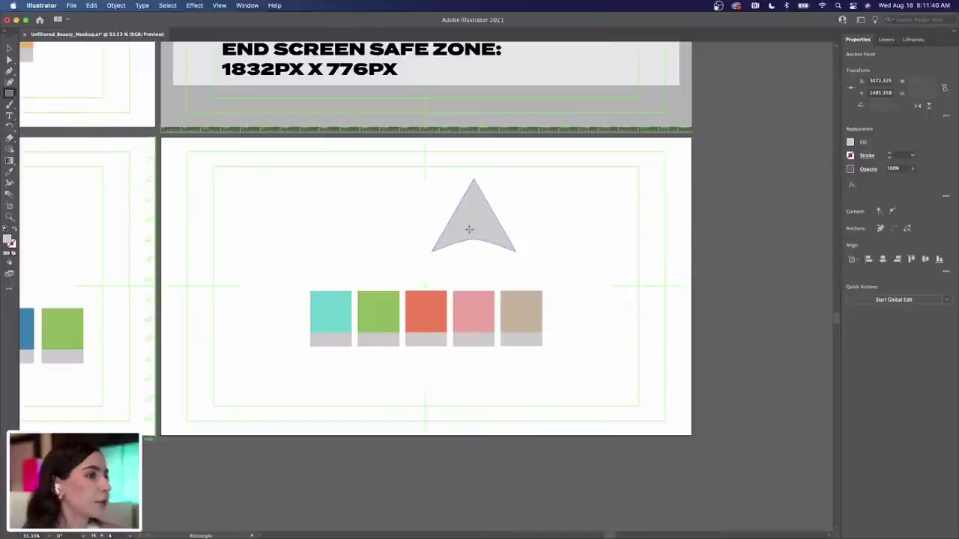
drag(469, 228, 478, 282)
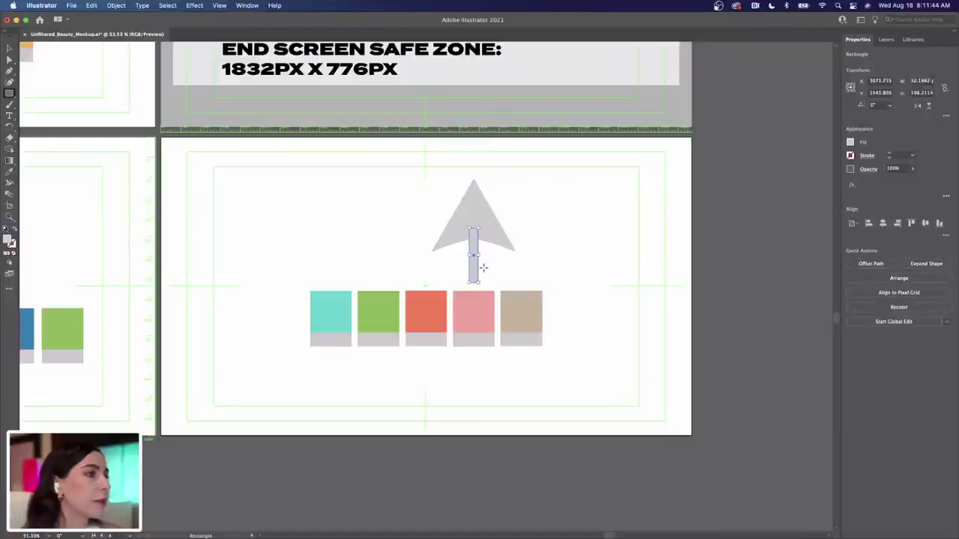
click(9, 239)
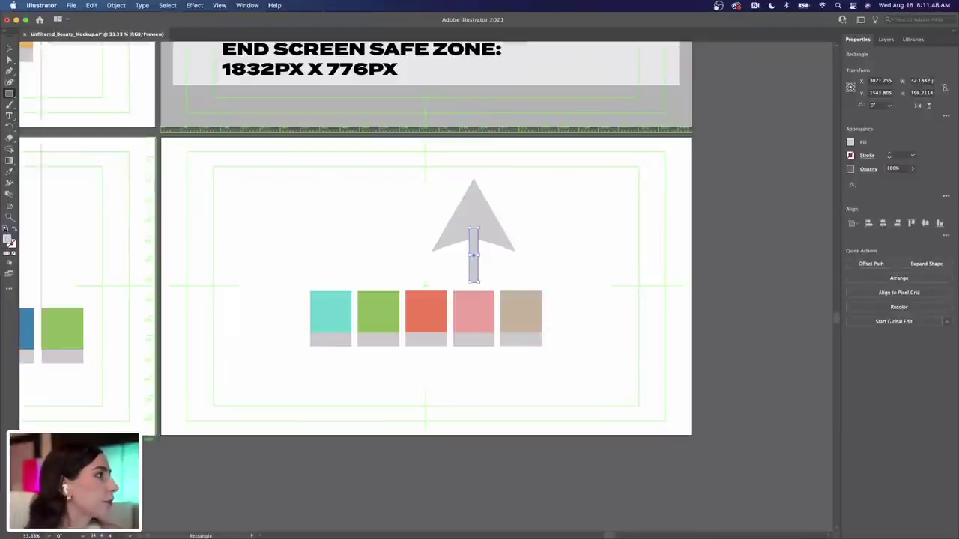
key(v)
click(455, 259)
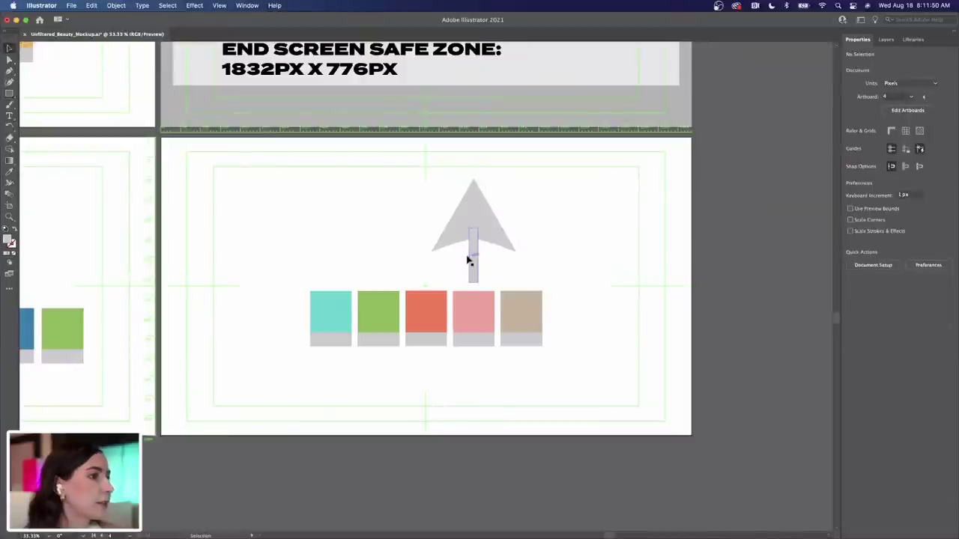
click(470, 258)
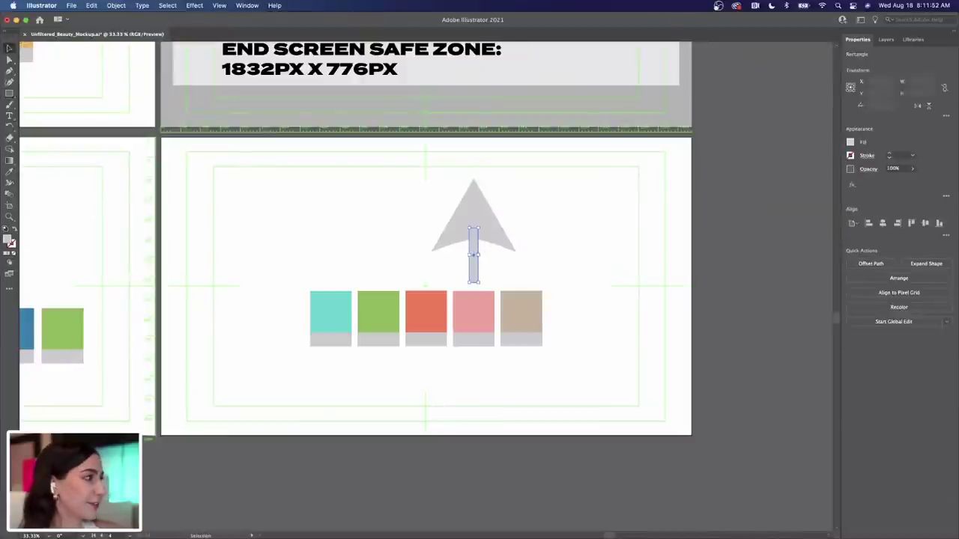
Fill the stem with teal 0FF4E3, then select both arrowhead and stem
double_click(9, 242)
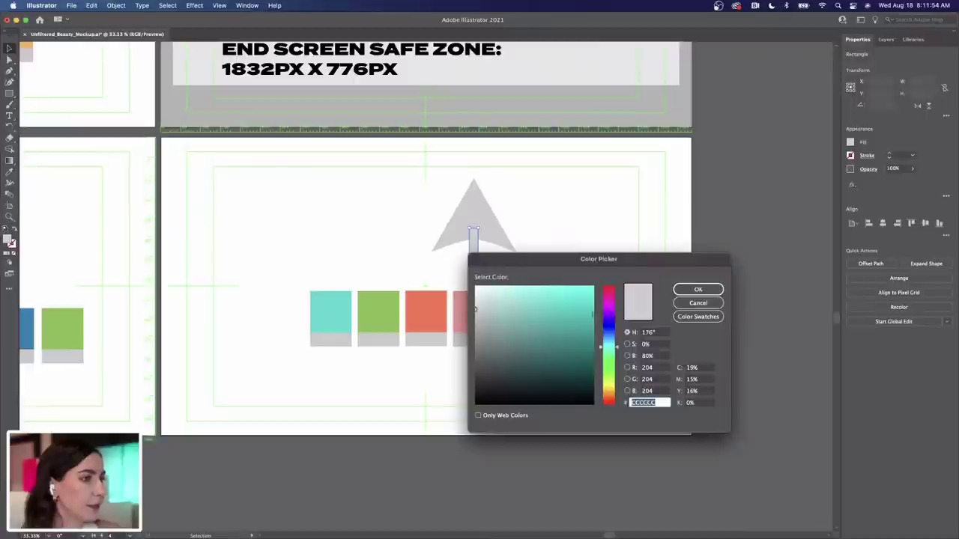
text(0FF4E3)
click(697, 292)
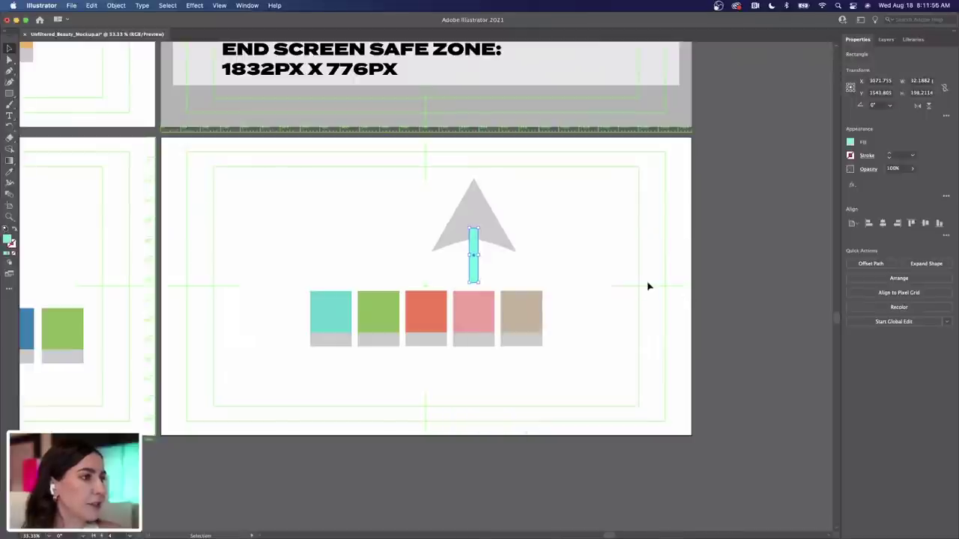
click(549, 237)
drag(525, 224, 445, 261)
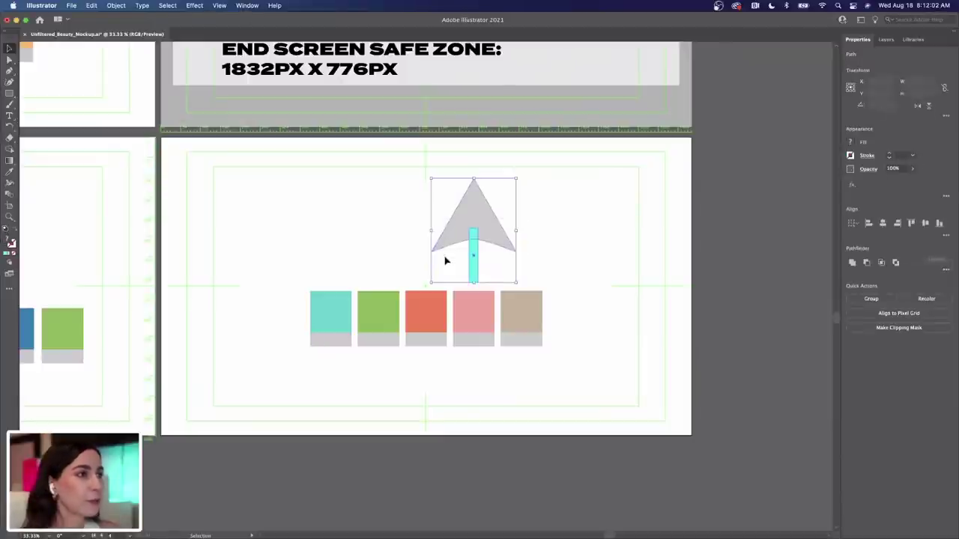
Unite the arrowhead and stem into one shape and fill it black 000000
click(851, 263)
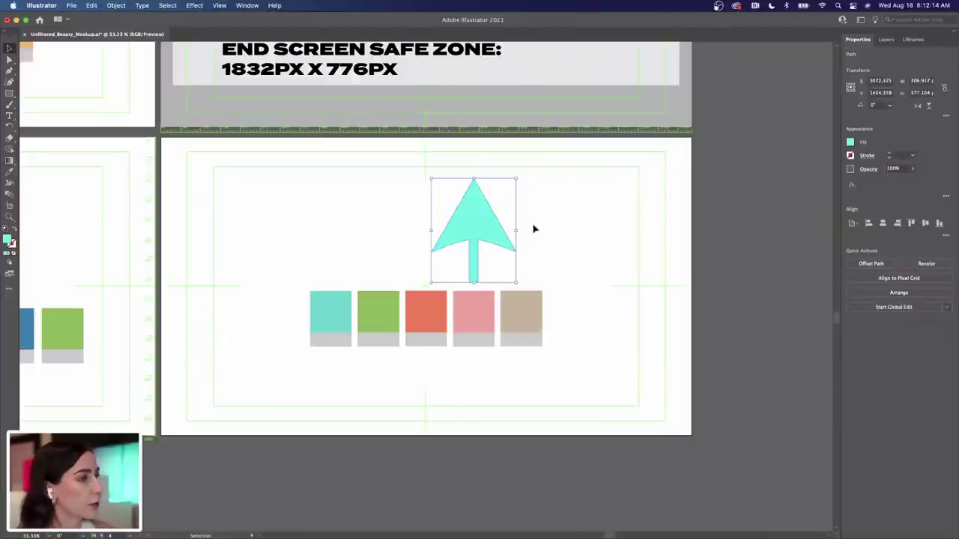
click(534, 229)
click(480, 226)
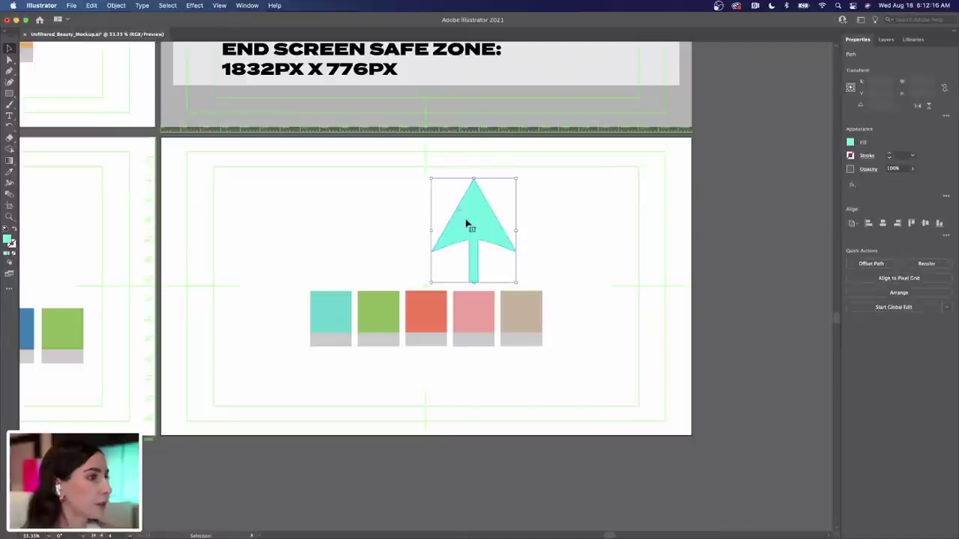
click(9, 60)
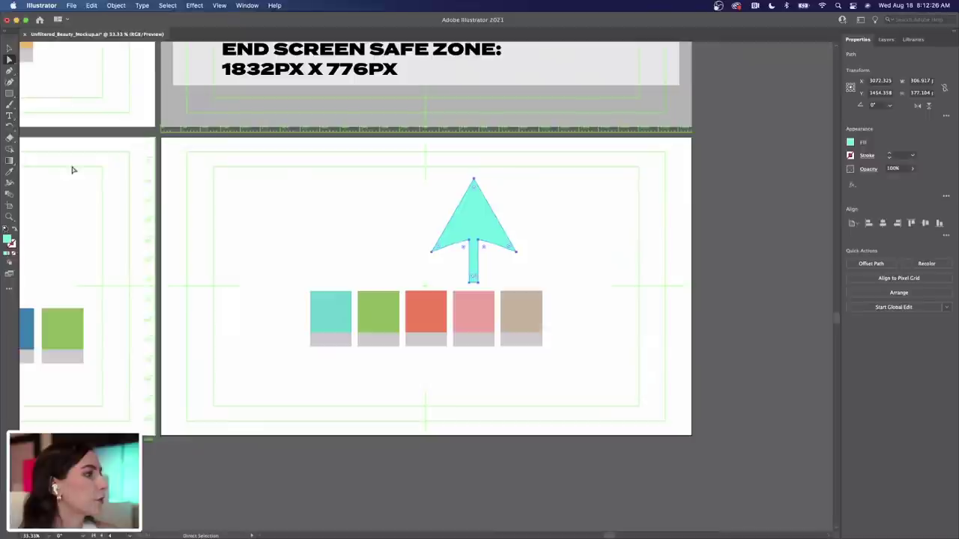
double_click(8, 241)
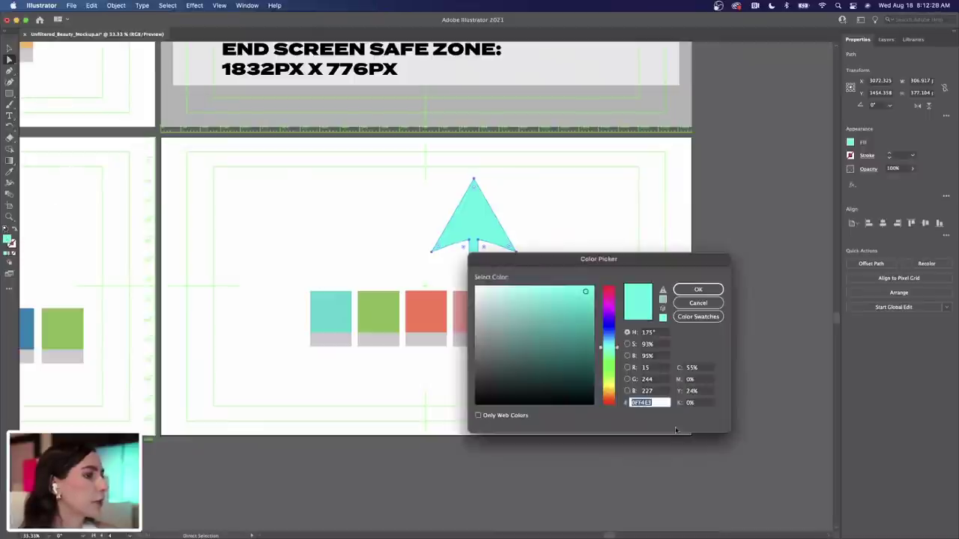
text(000000)
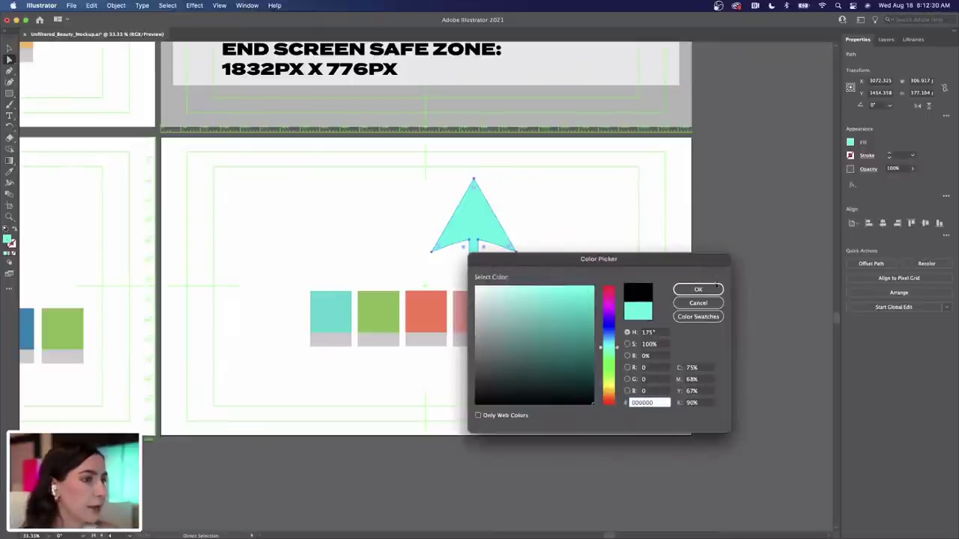
click(715, 289)
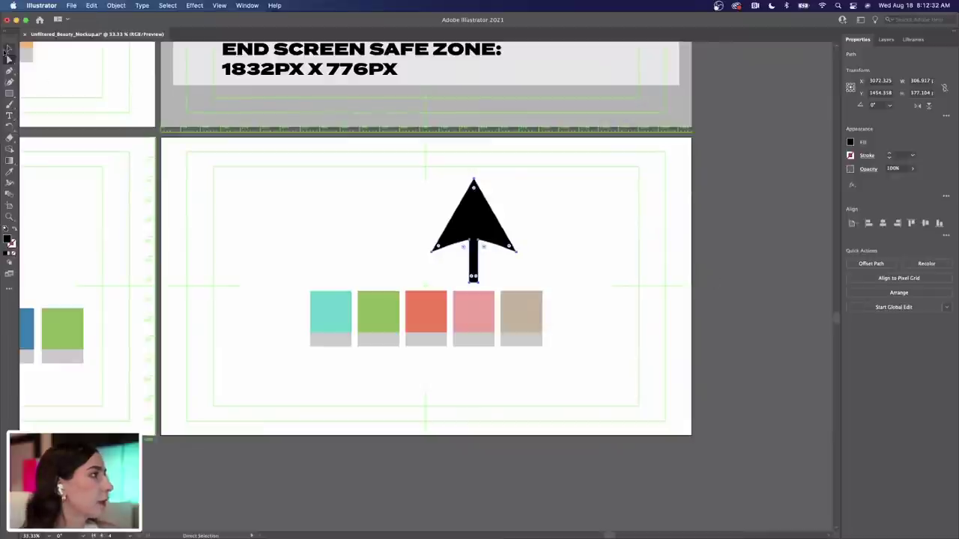
click(9, 48)
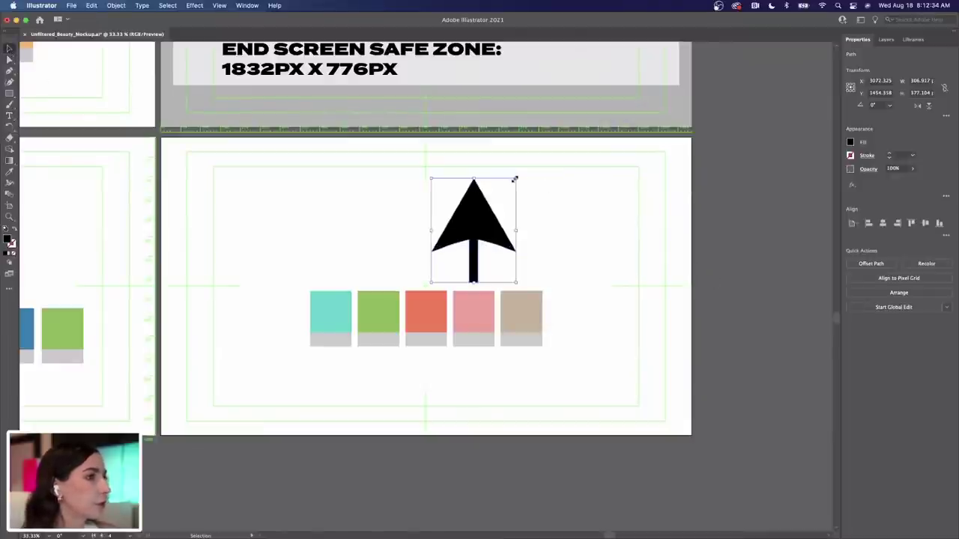
Shrink the arrow, tilt it to a pointer angle, and place it above the swatches' left end
drag(514, 179, 498, 216)
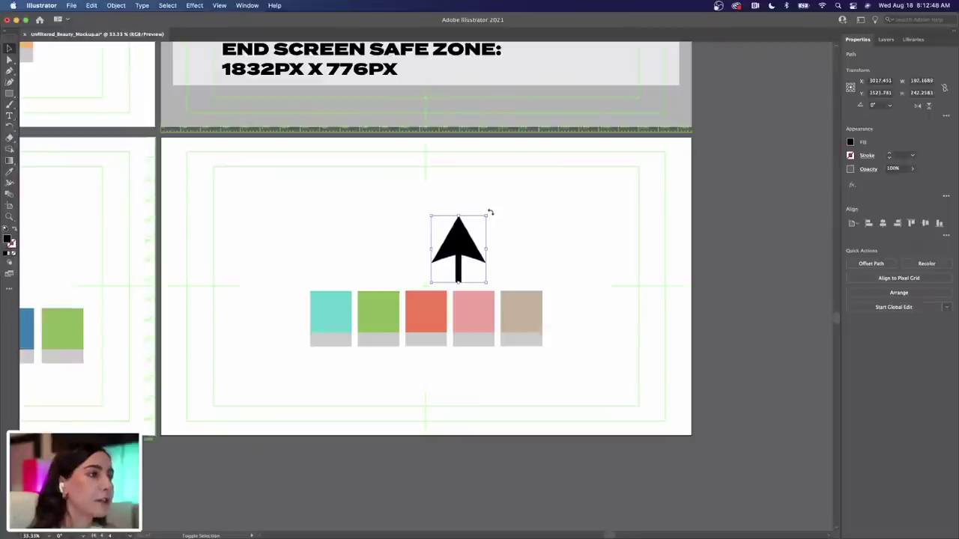
drag(486, 210, 469, 205)
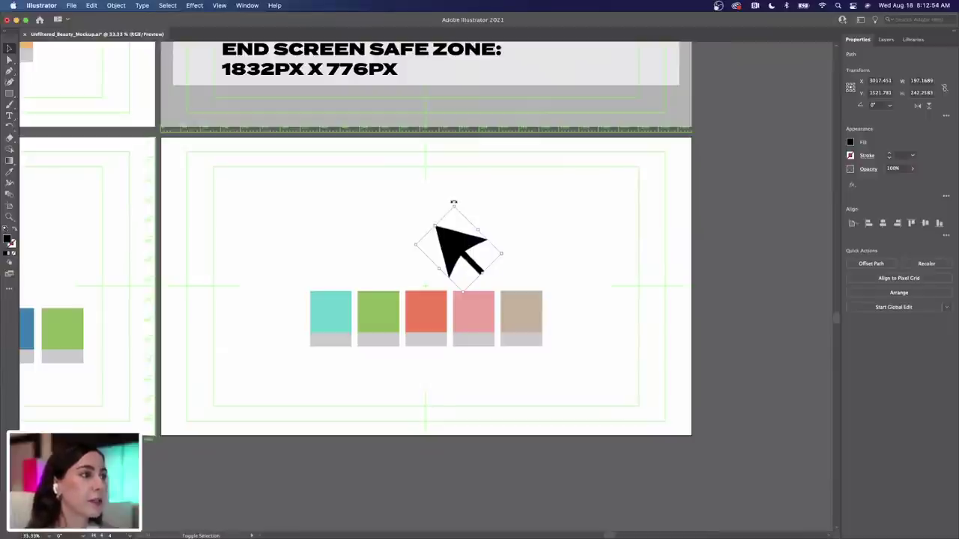
drag(453, 203, 450, 240)
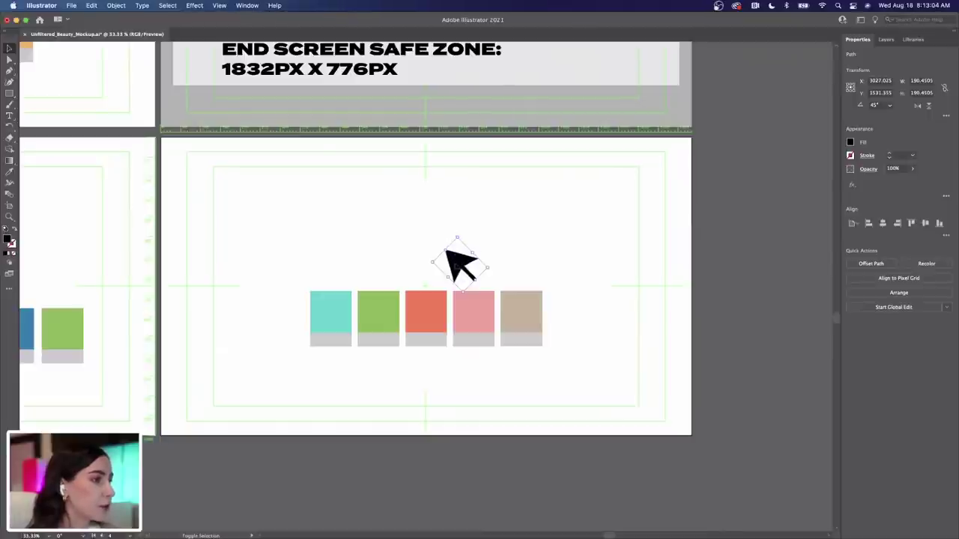
click(450, 241)
drag(460, 266, 335, 232)
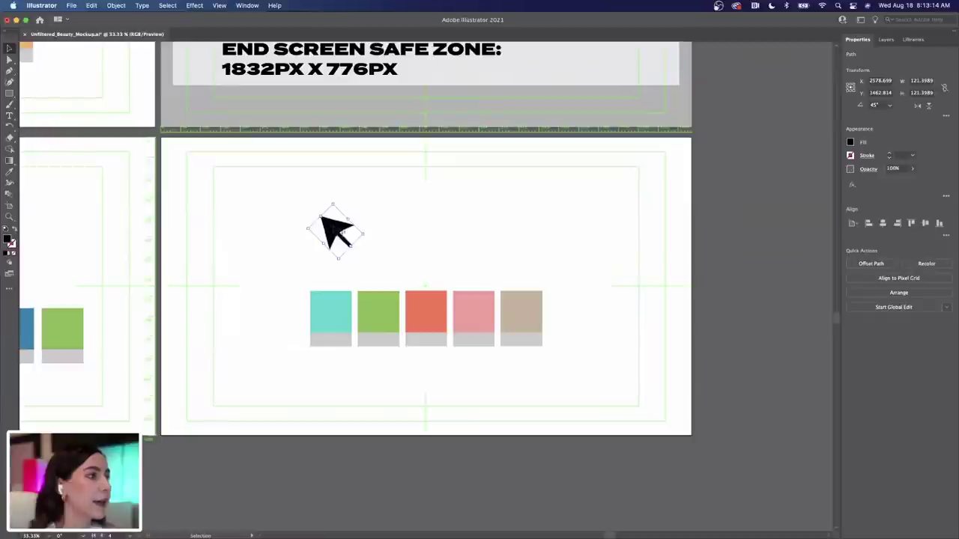
Add the arrow to export assets as Asset 13 without exporting, then select the swatch row
right_click(331, 228)
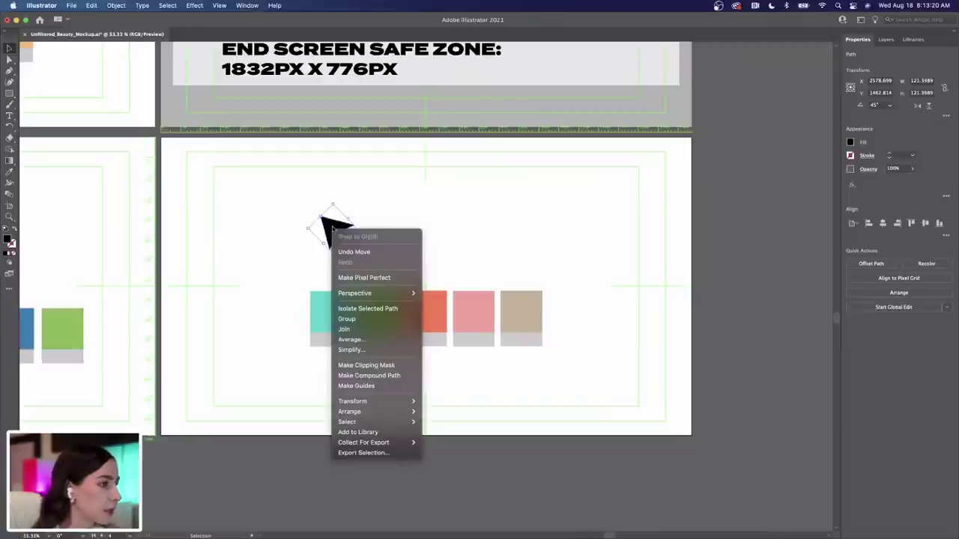
click(403, 453)
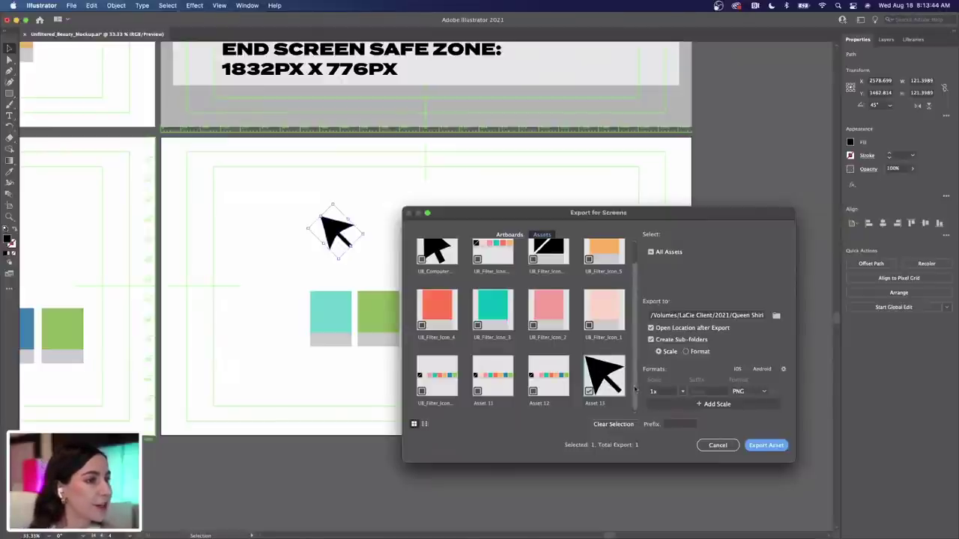
scroll(623, 352, up, 2)
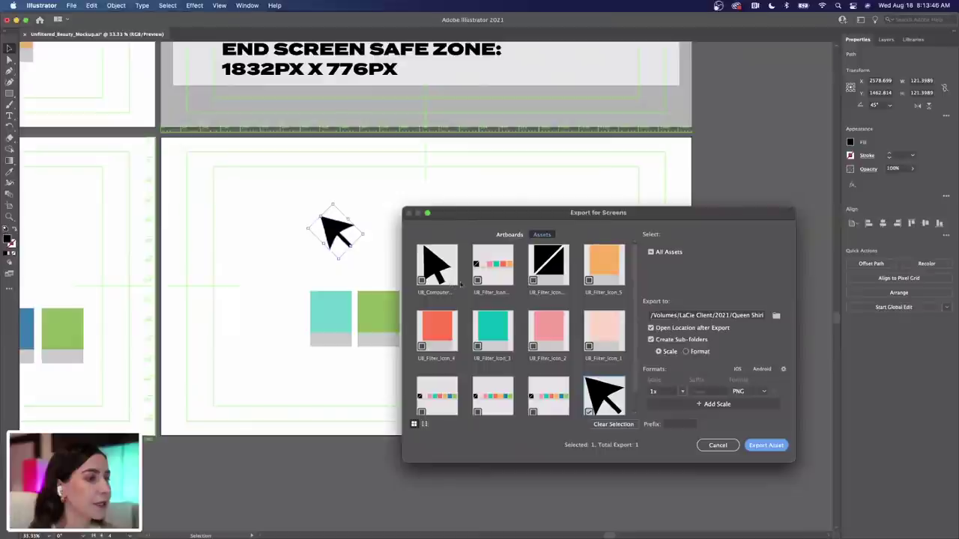
click(713, 445)
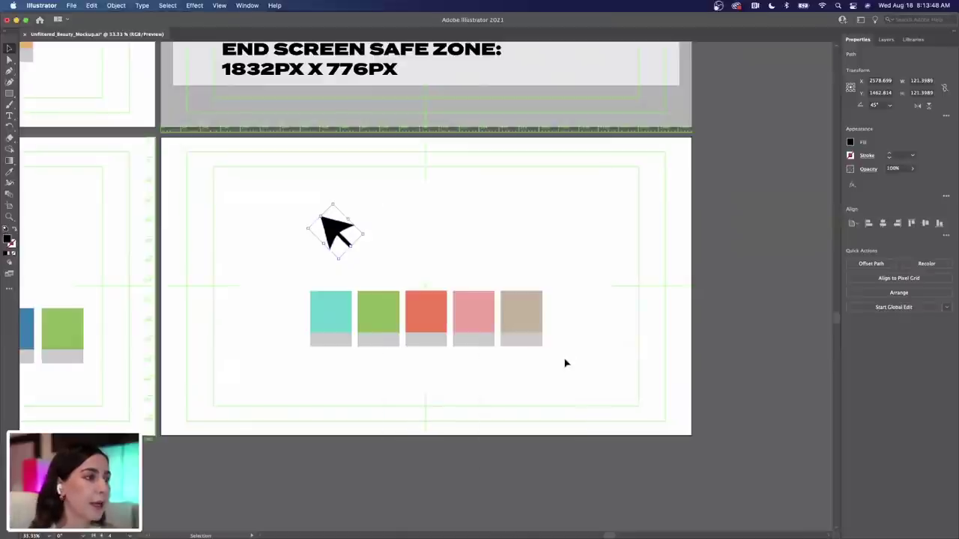
drag(564, 361, 306, 318)
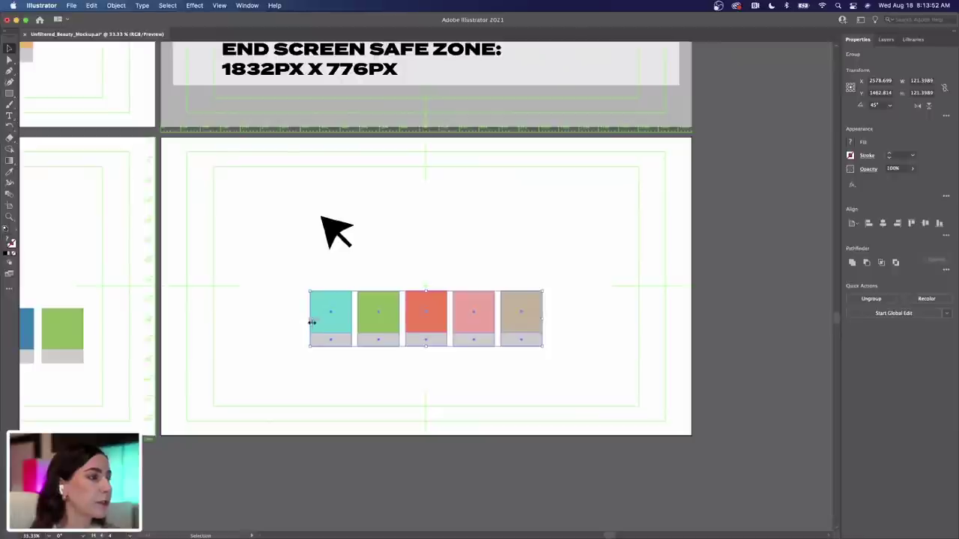
Add the colour swatch strip to the export assets as Asset 14
right_click(338, 323)
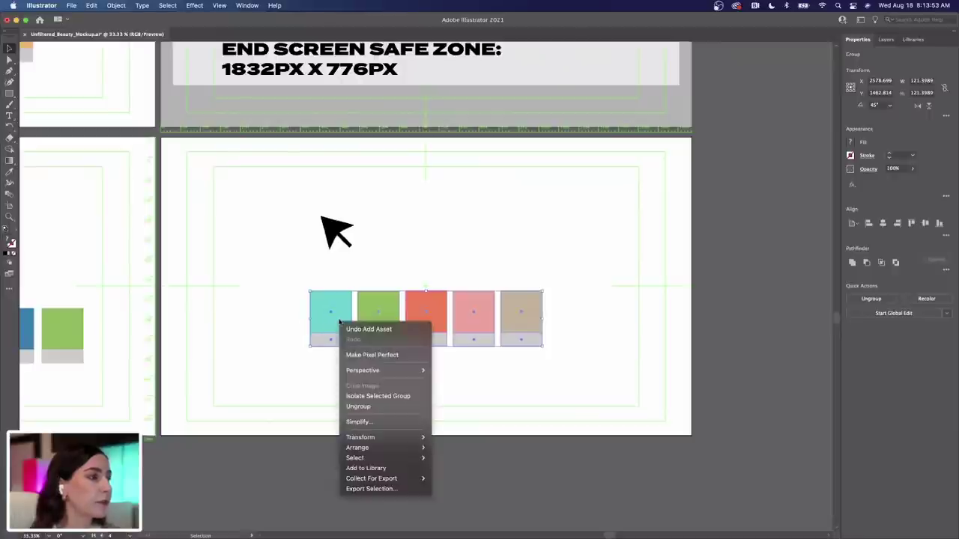
click(387, 490)
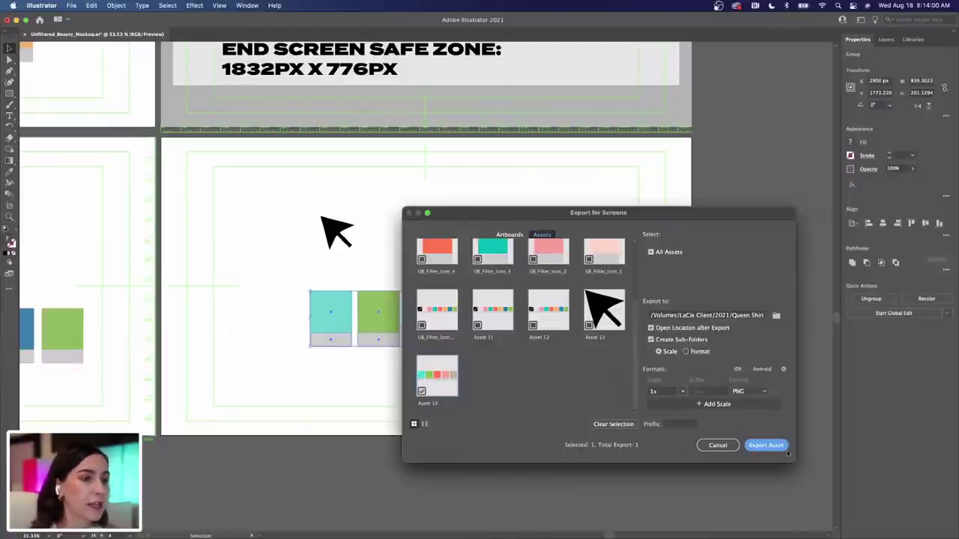
click(713, 446)
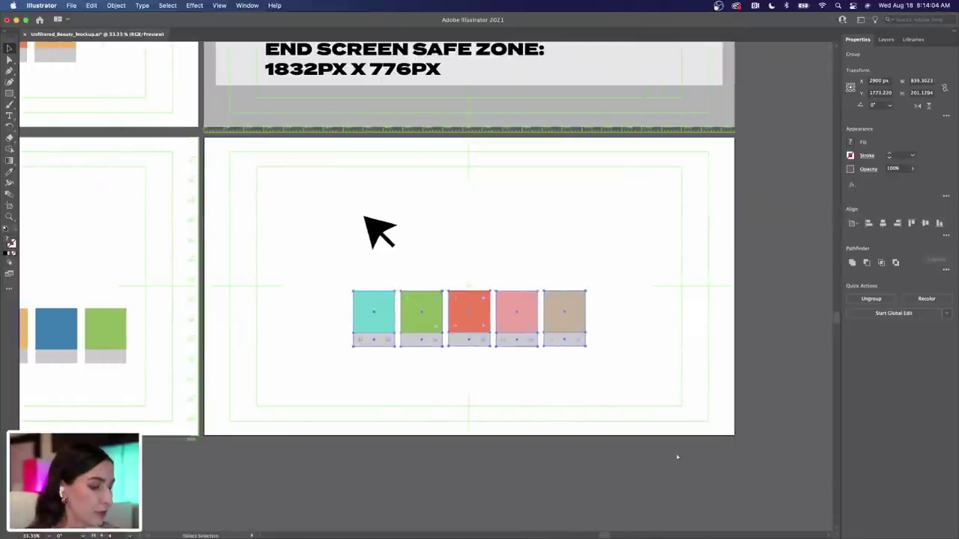
Zoom out to show all four artboards and switch to After Effects
key(super+minus)
key(super+minus)
scroll(677, 457, up, 4)
scroll(677, 457, left, 4)
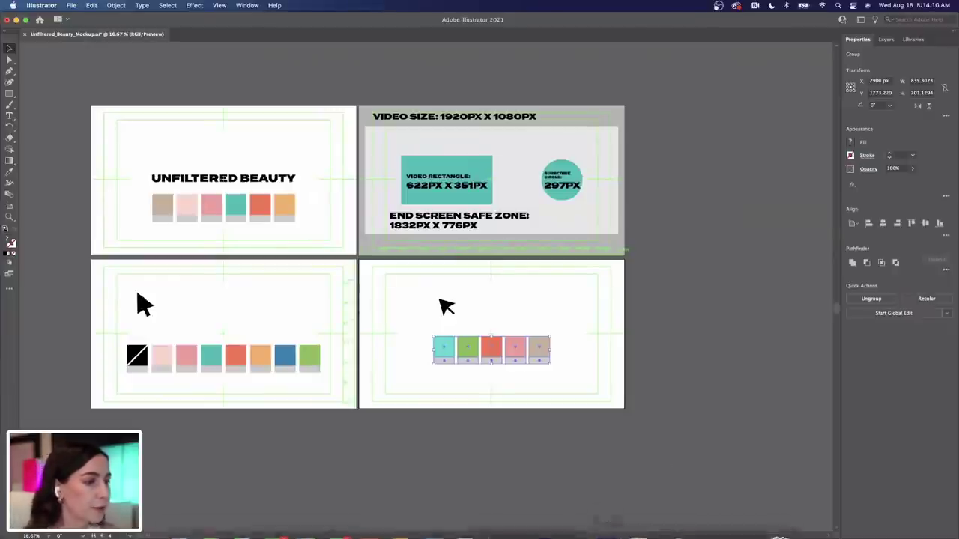
mouse_move(621, 535)
click(574, 517)
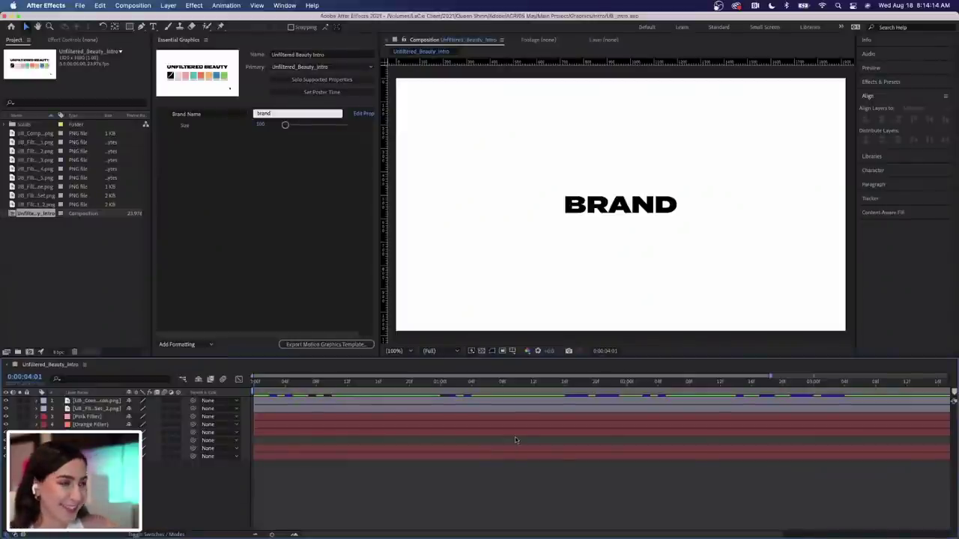
click(262, 385)
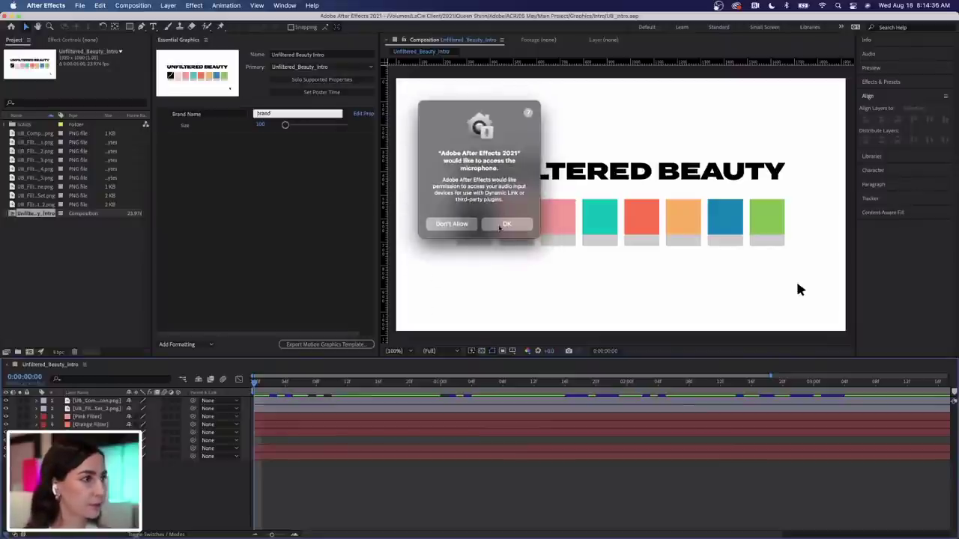
click(502, 224)
key(space)
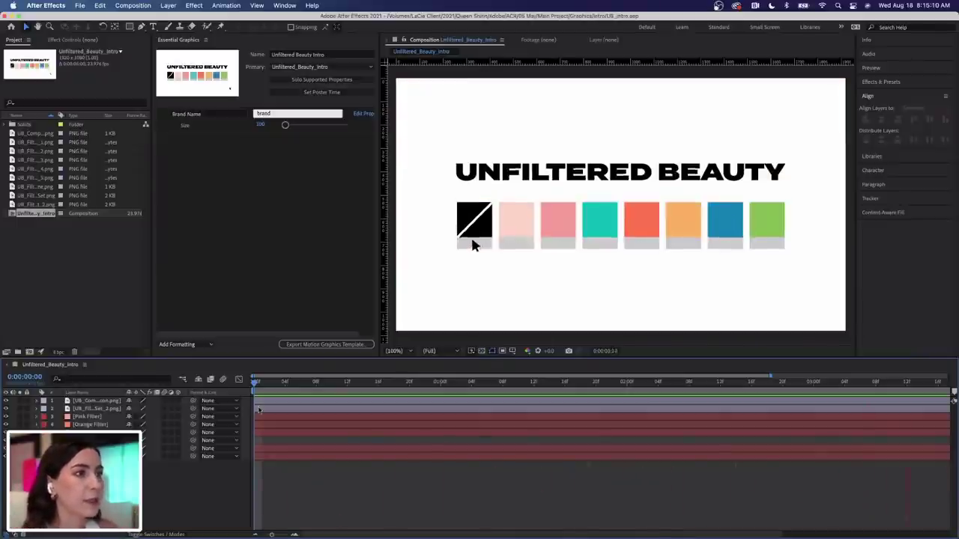
key(space)
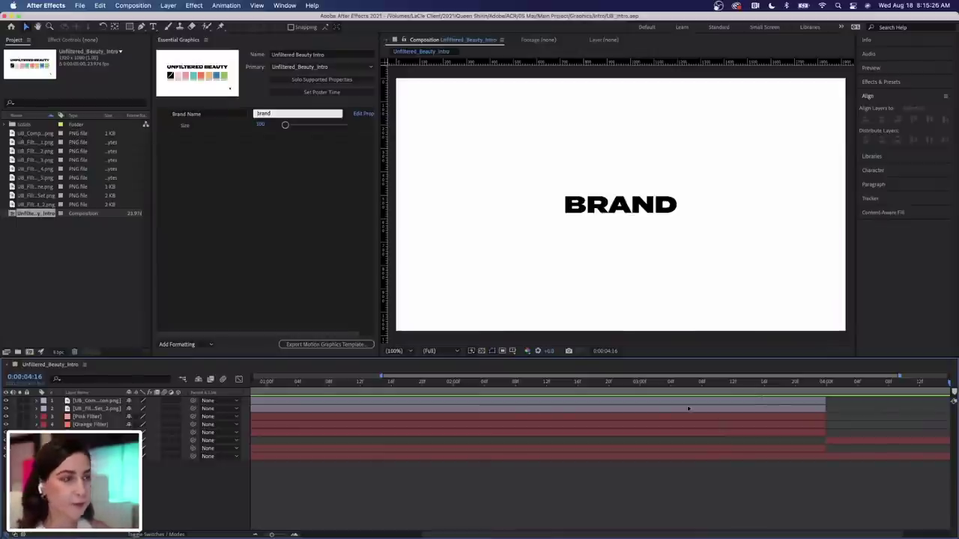
scroll(403, 424, left, 5)
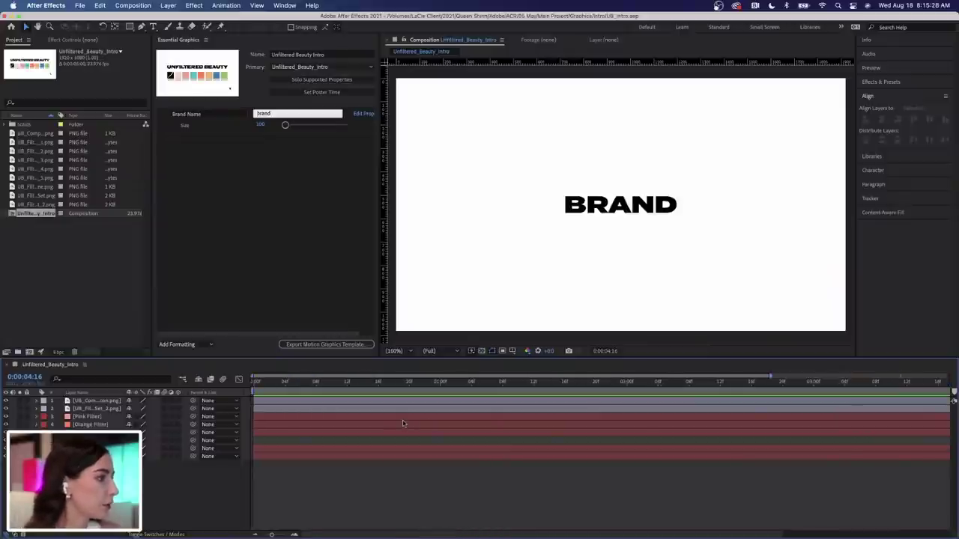
key(Home)
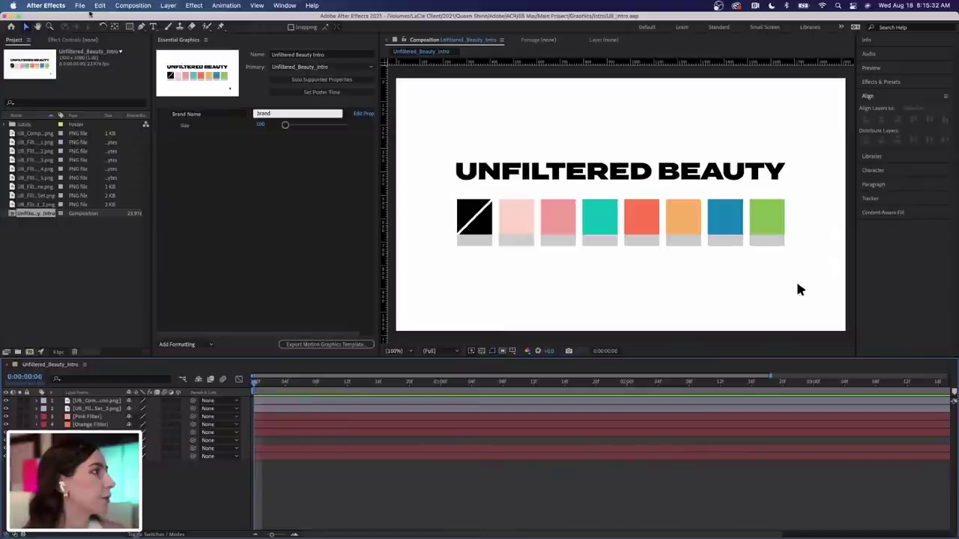
Start a new empty project and a new composition named UnfilteredBeauty_Intro_Demo
click(79, 6)
mouse_move(93, 20)
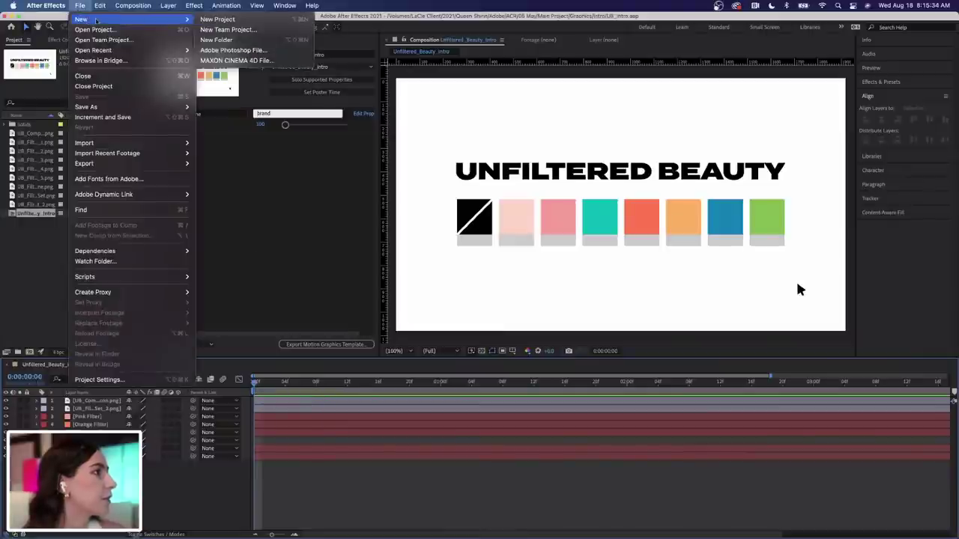
click(248, 19)
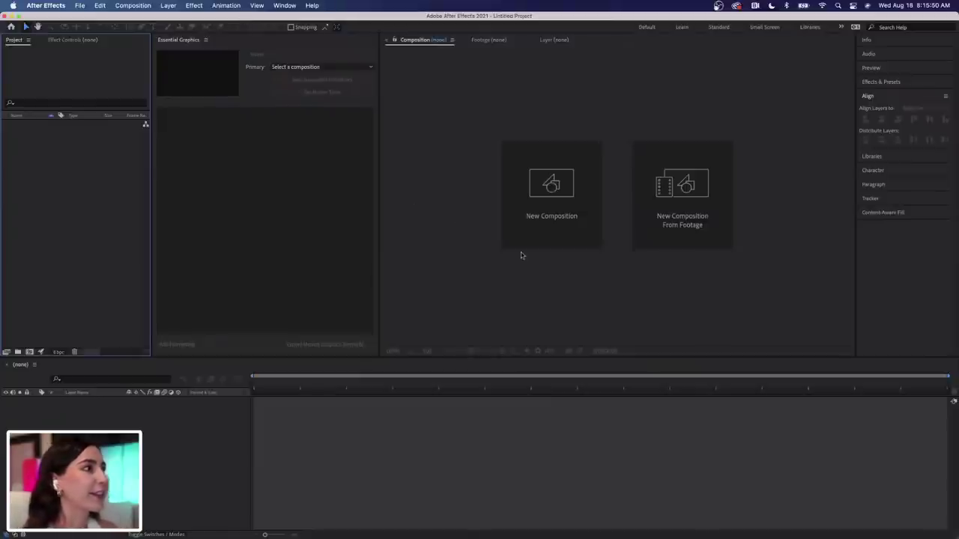
click(564, 220)
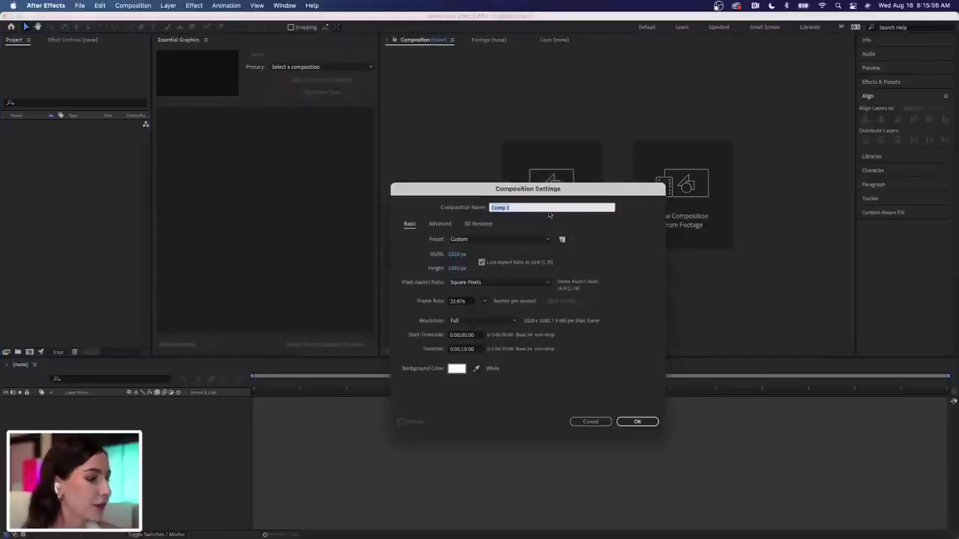
text(Unfiltered)
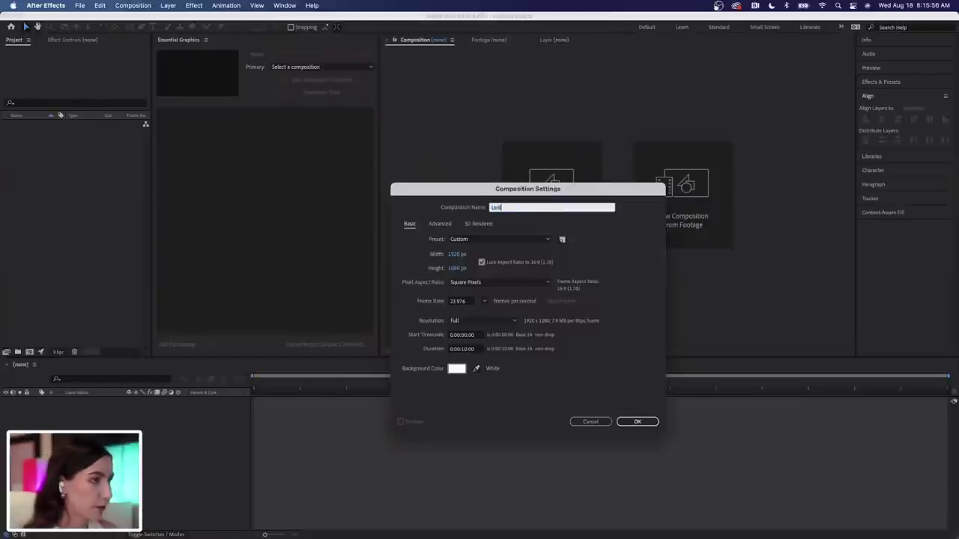
text(Beaut)
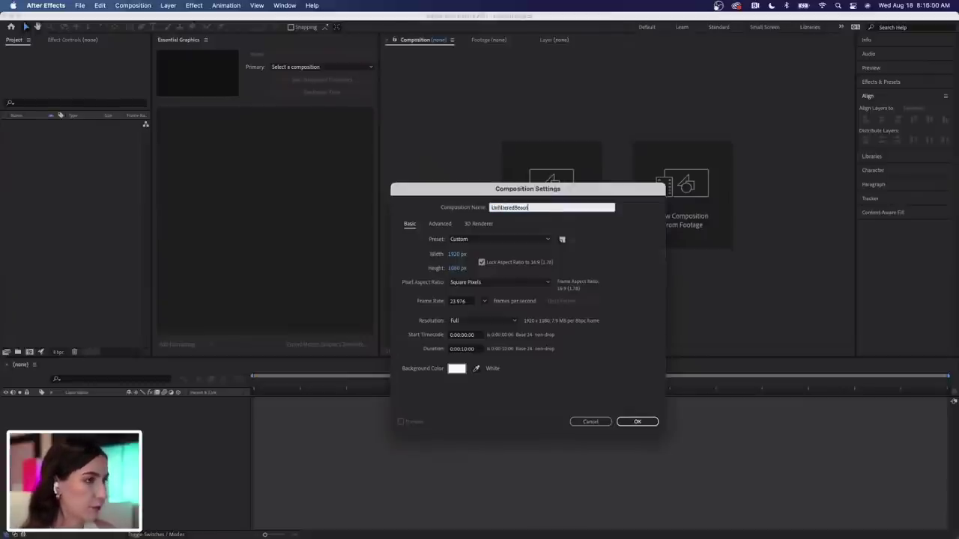
text(y_Intro)
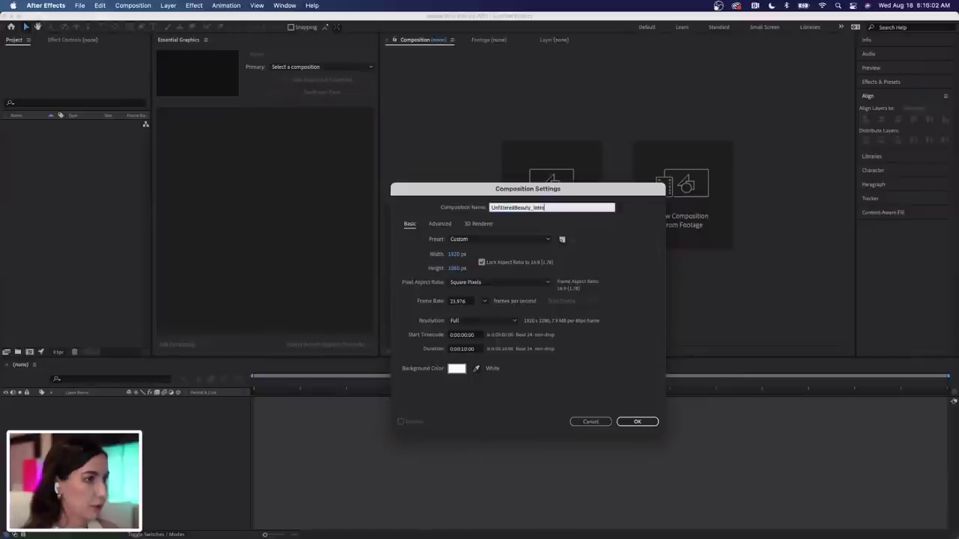
text(_Demo)
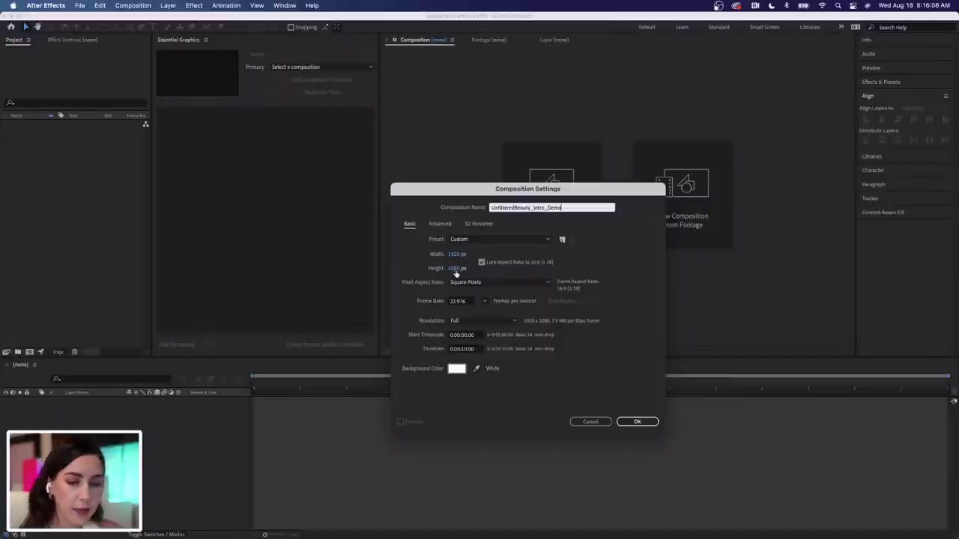
Confirm the 1920×1080 composition settings and start a new solid layer from the timeline
click(637, 422)
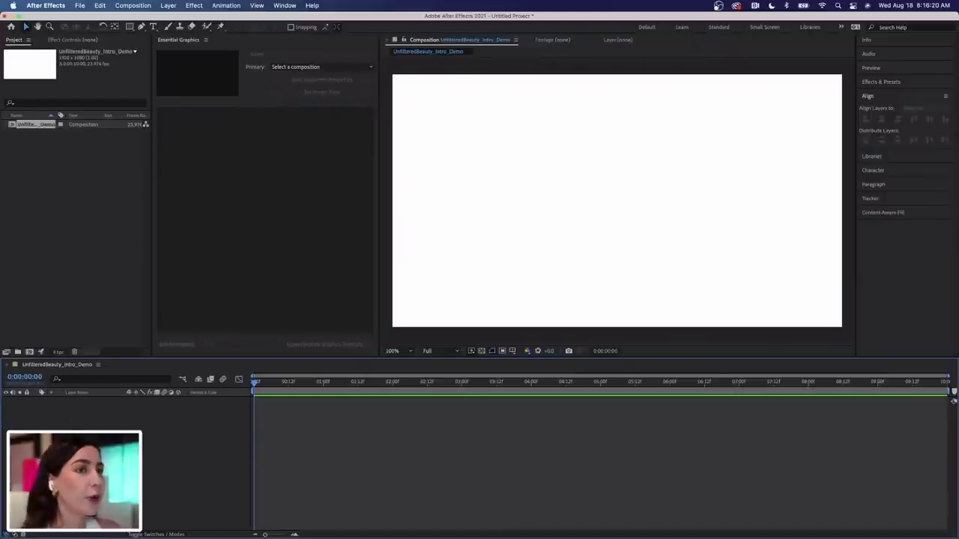
right_click(74, 410)
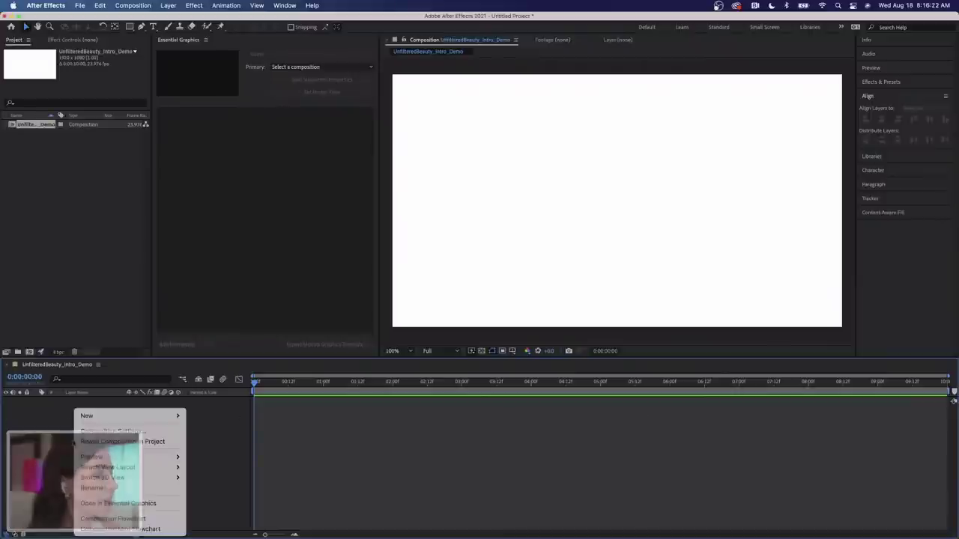
mouse_move(88, 416)
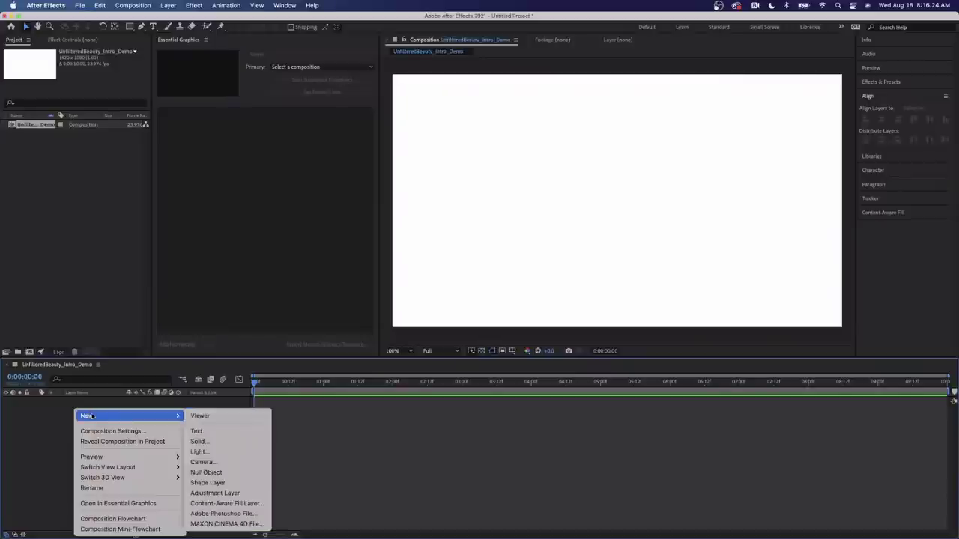
key(Escape)
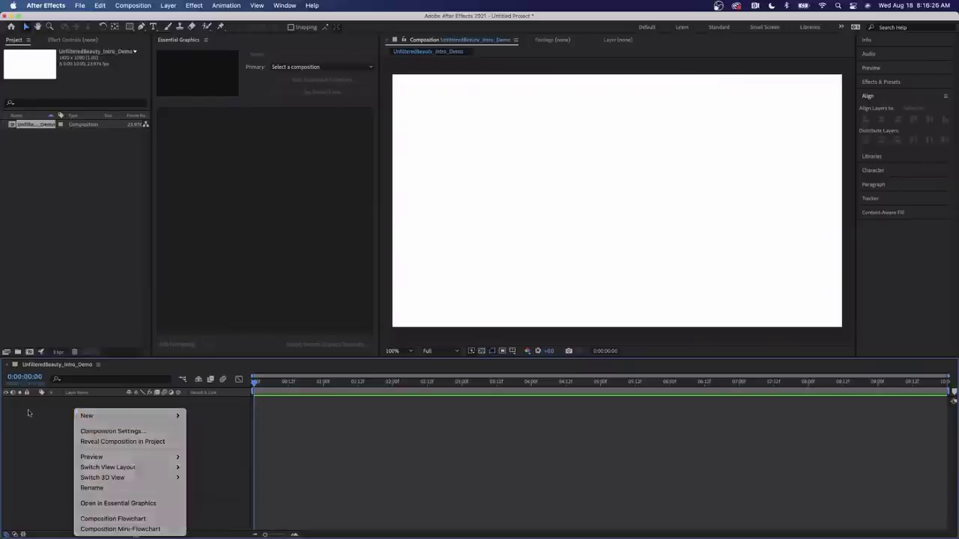
right_click(77, 427)
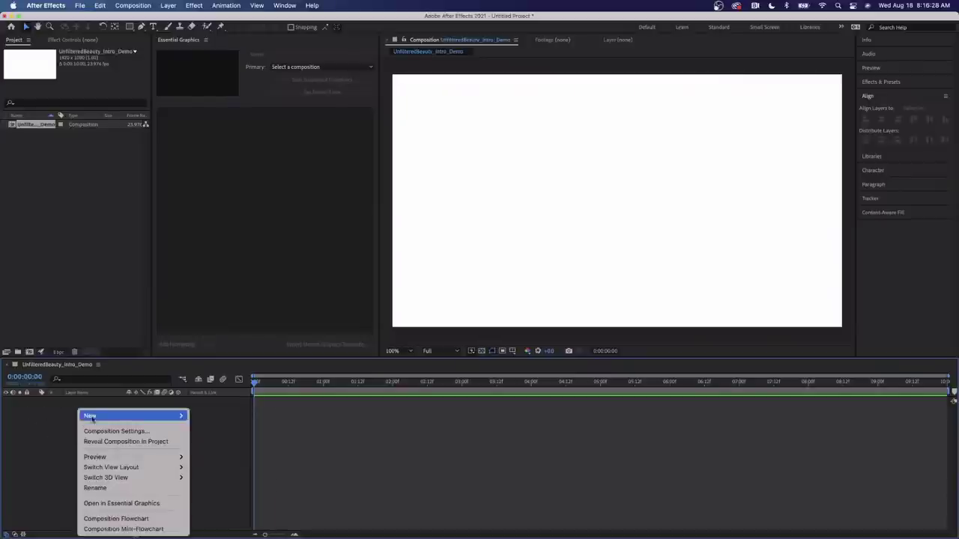
mouse_move(93, 418)
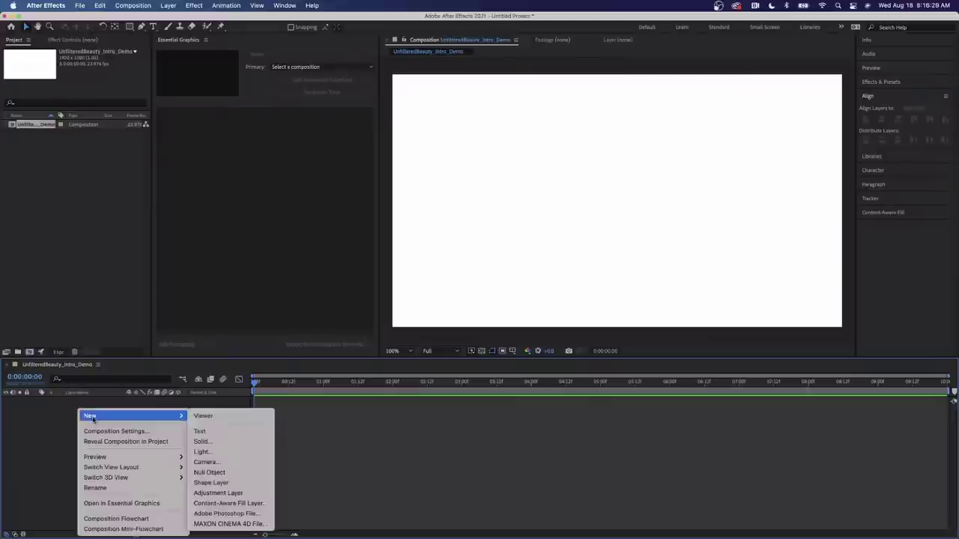
click(231, 444)
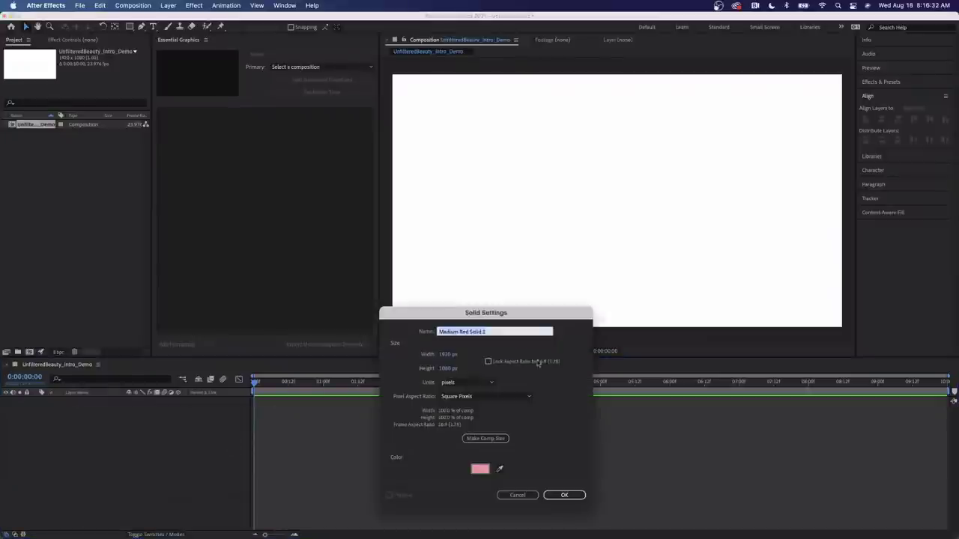
Make the solid pure white, name it White BG, and create it
drag(532, 317, 532, 300)
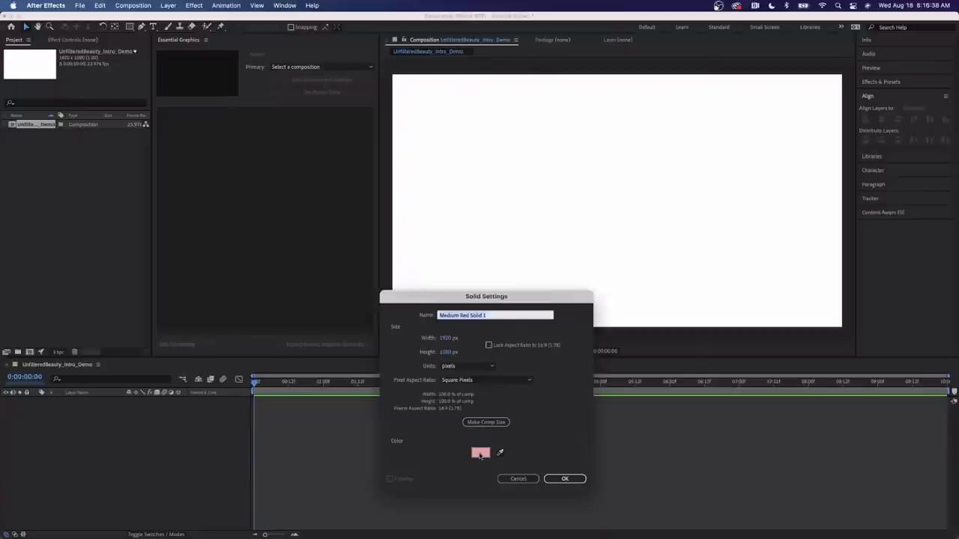
click(481, 453)
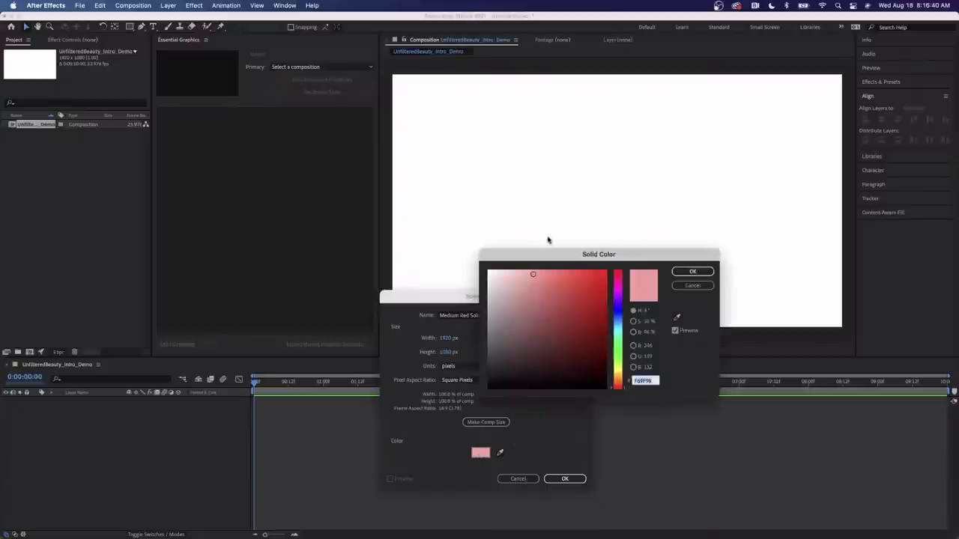
drag(528, 288, 476, 267)
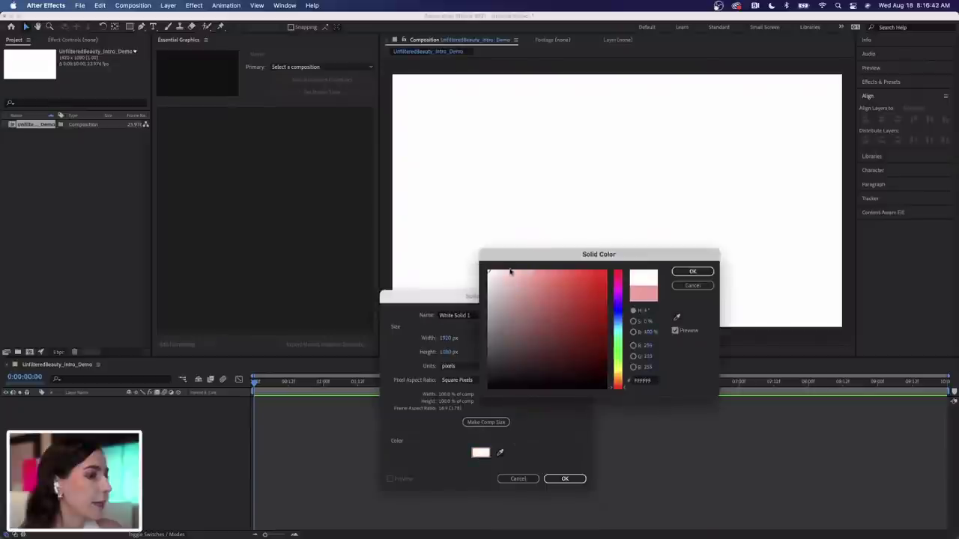
click(692, 272)
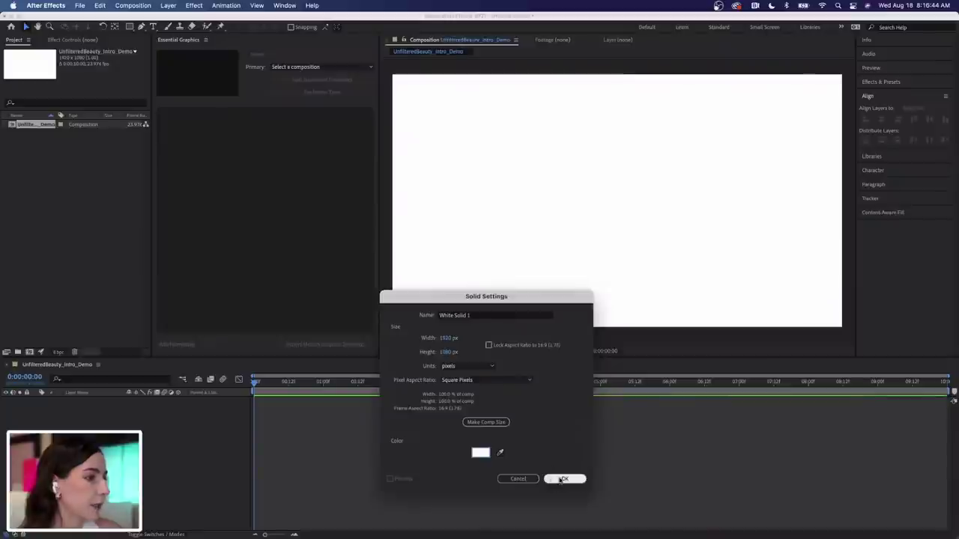
click(460, 315)
drag(455, 316, 498, 317)
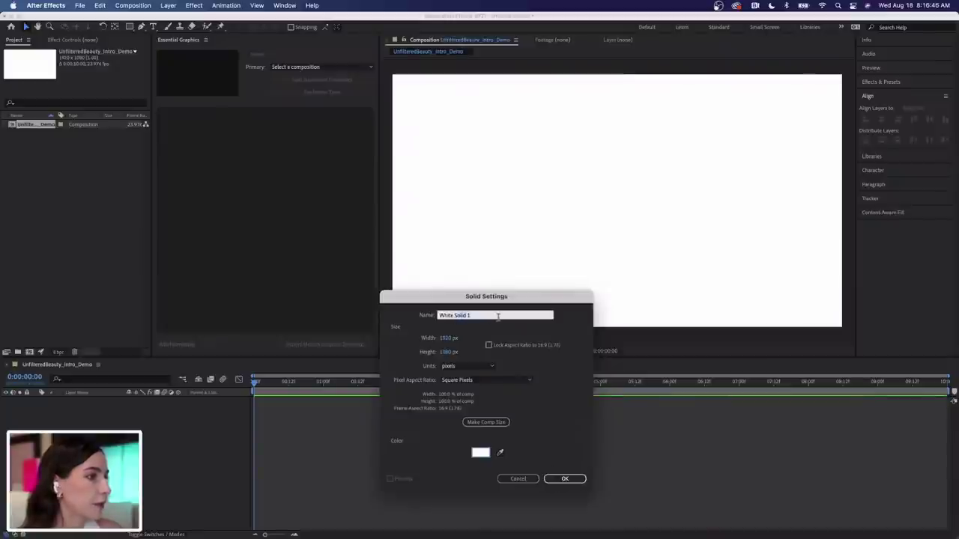
text(BG)
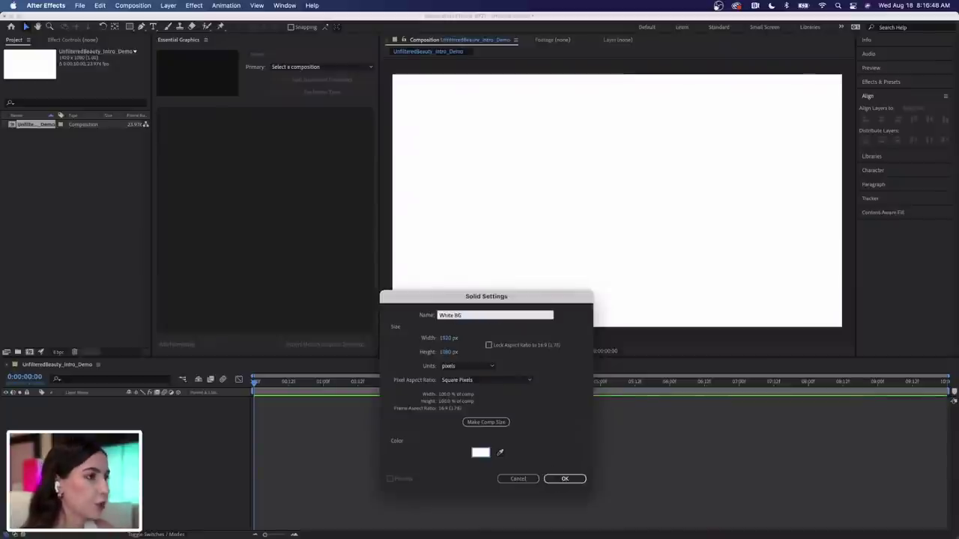
click(573, 479)
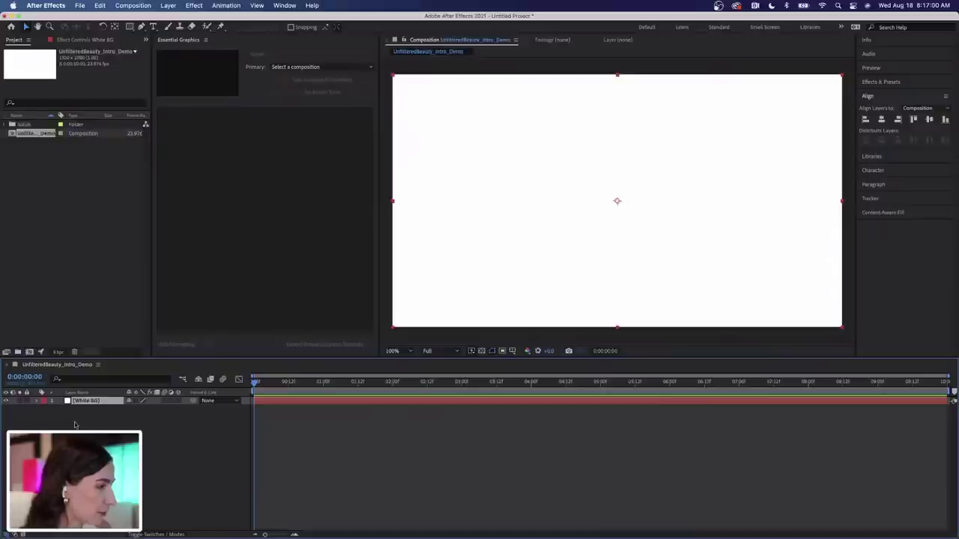
key(super+shift+y)
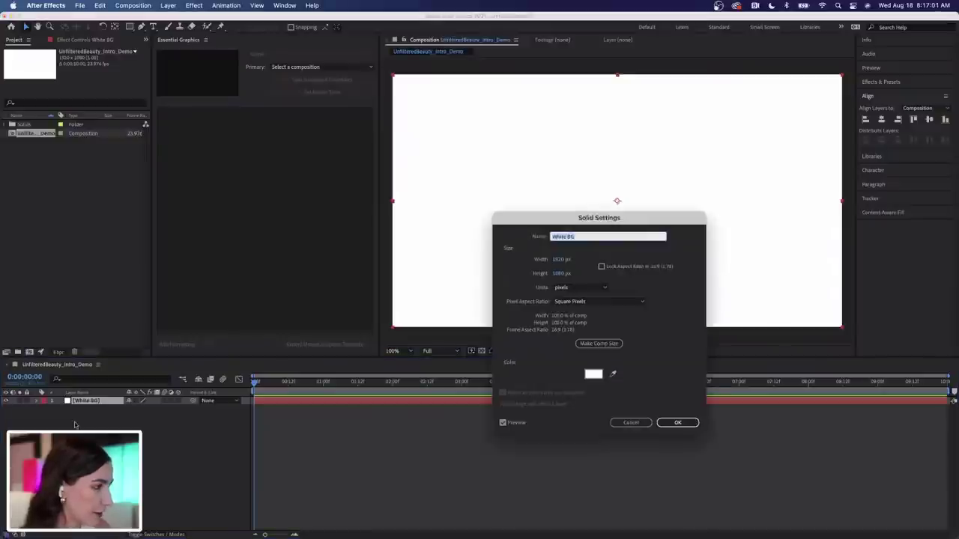
click(613, 374)
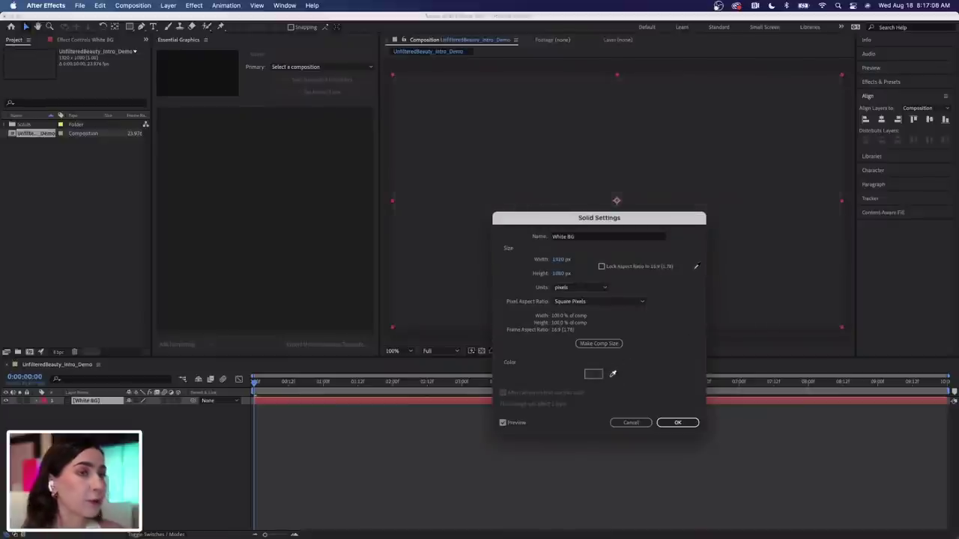
click(590, 375)
drag(590, 375, 620, 303)
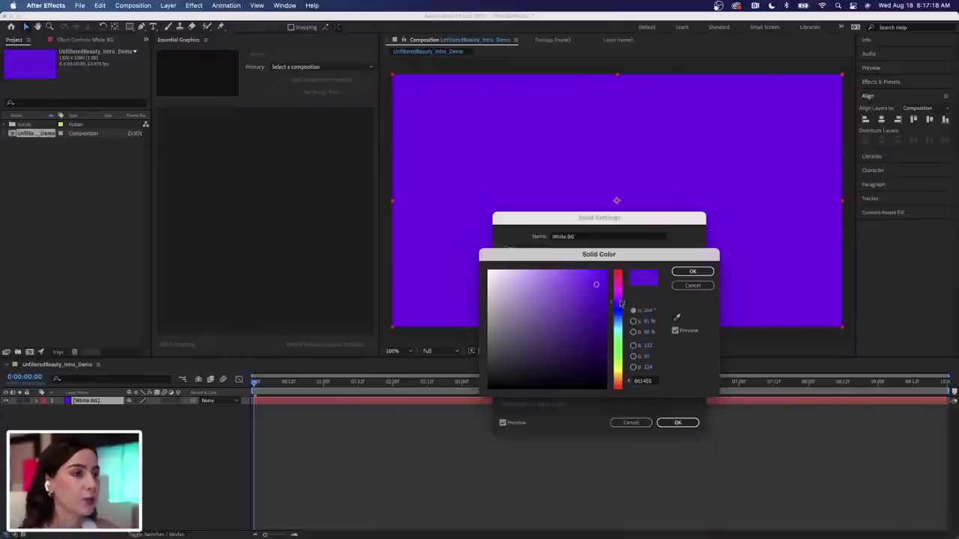
click(693, 285)
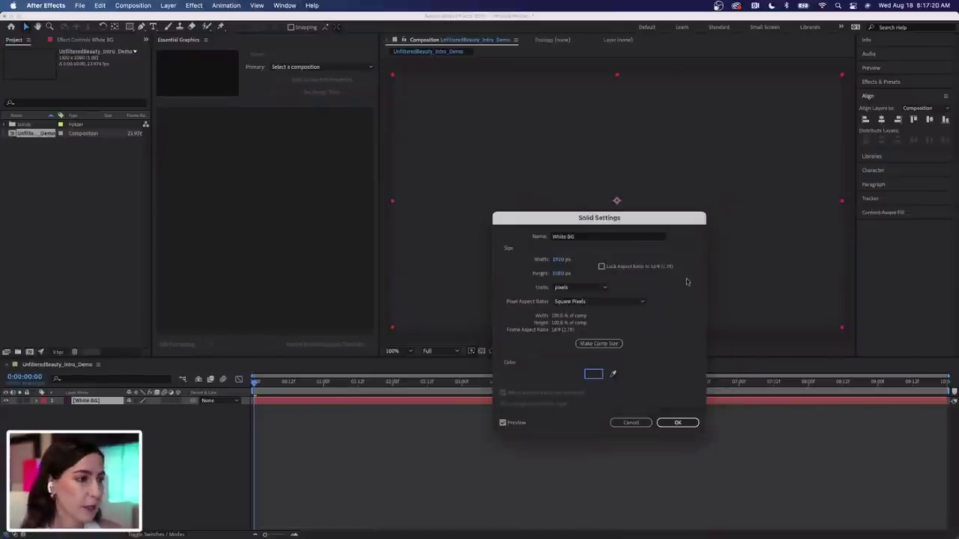
click(592, 370)
mouse_move(499, 274)
mouse_down()
mouse_move(506, 290)
mouse_move(481, 254)
mouse_up()
click(691, 271)
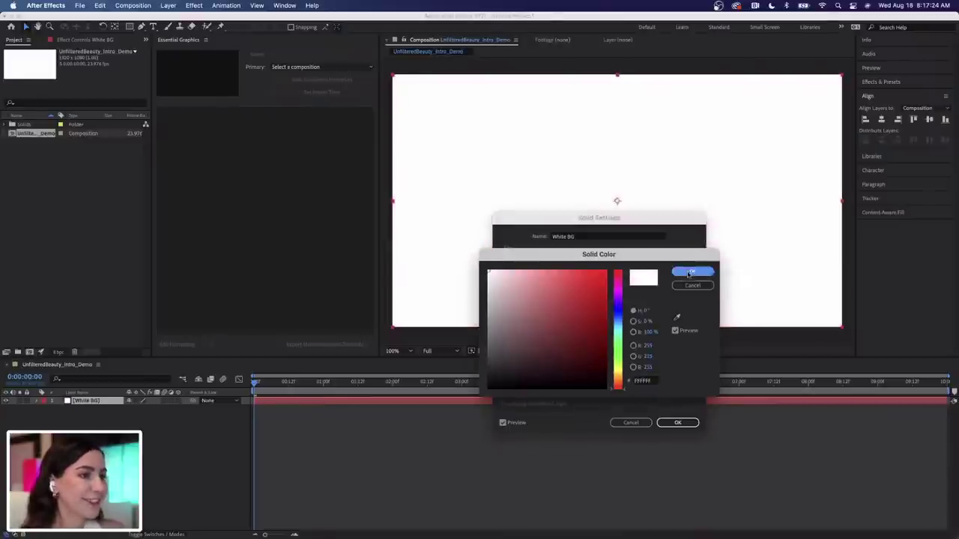
click(678, 423)
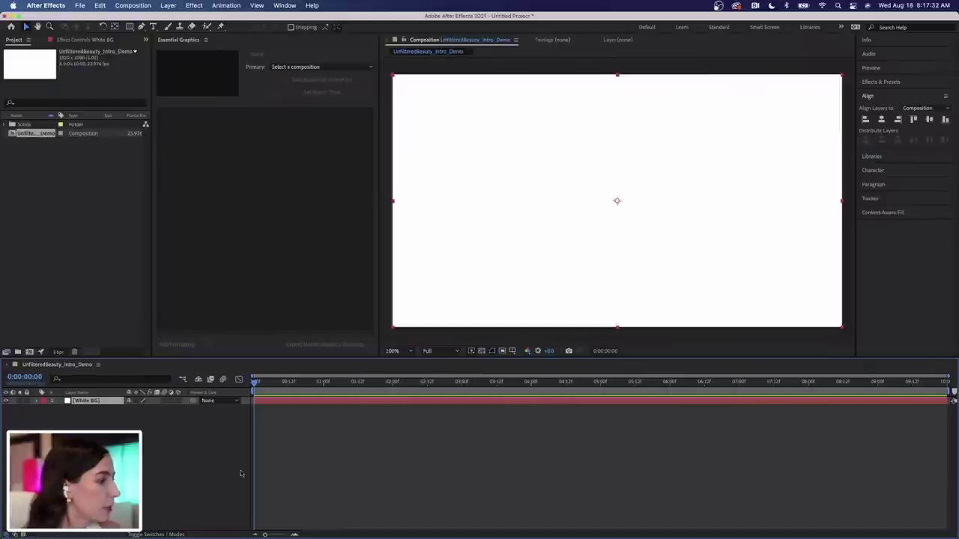
Drag the swatch strip PNG and UB_Computer_Mouse_Icon.png from the Icons folder into the timeline
mouse_move(337, 529)
click(178, 531)
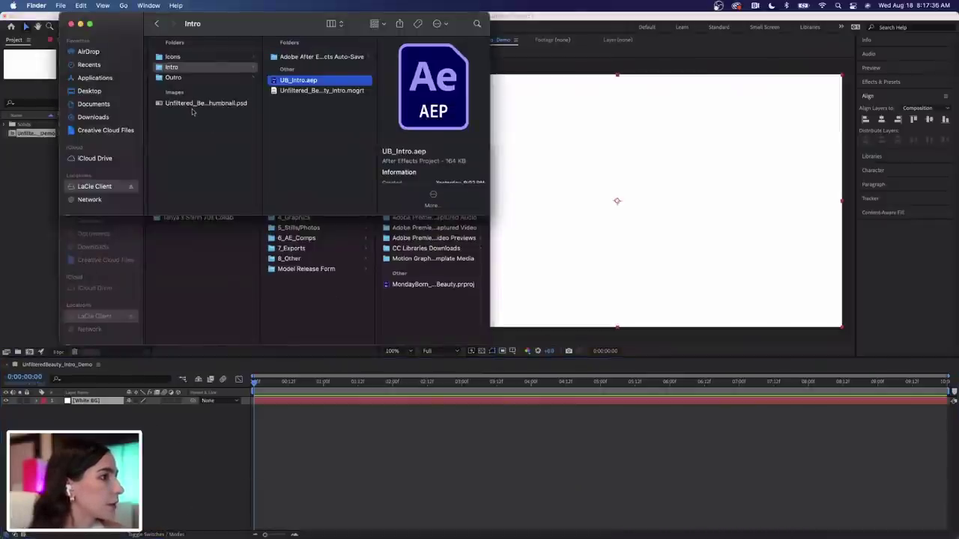
click(186, 59)
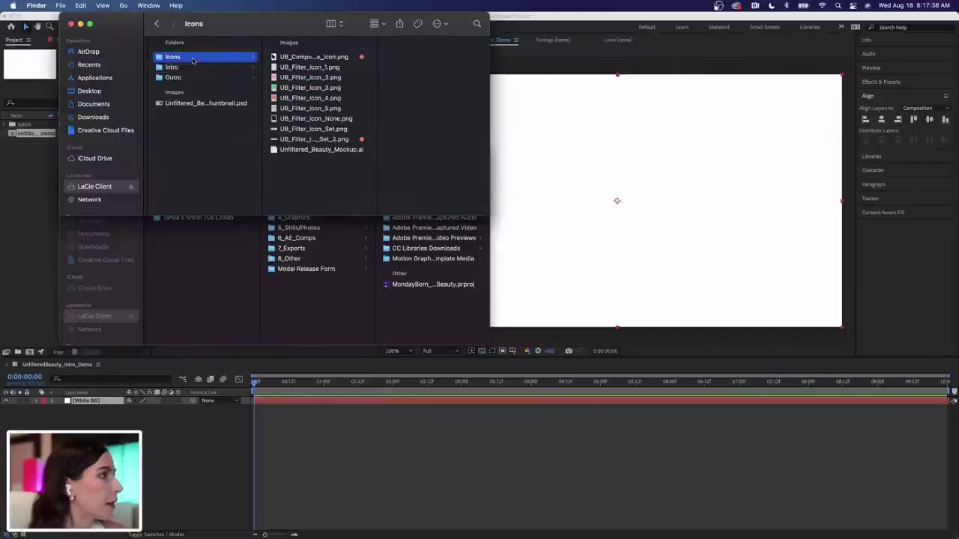
click(330, 141)
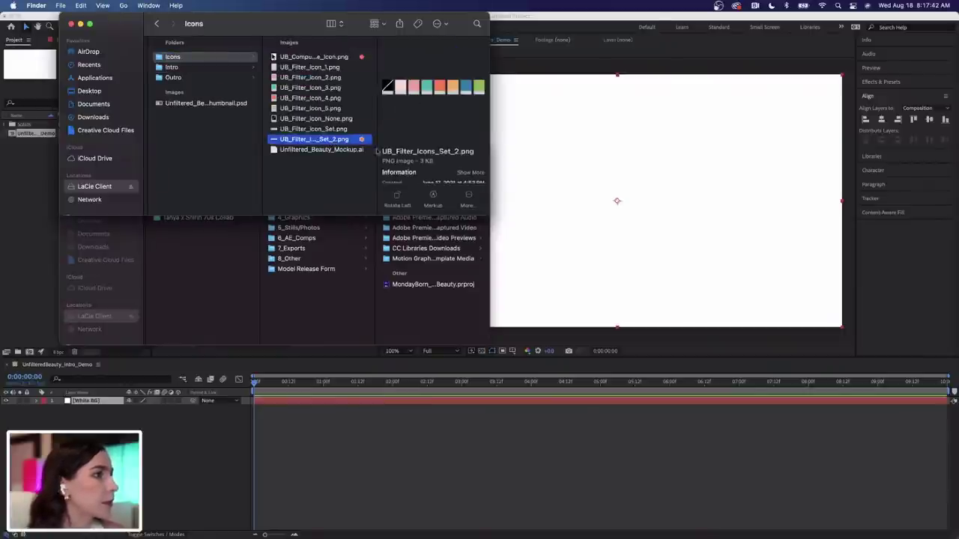
drag(319, 141, 158, 445)
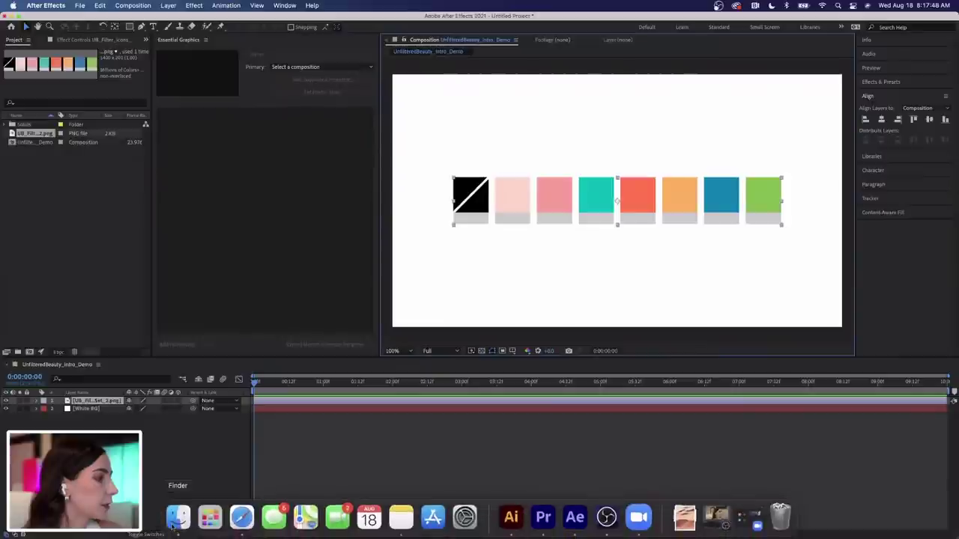
click(177, 518)
click(321, 57)
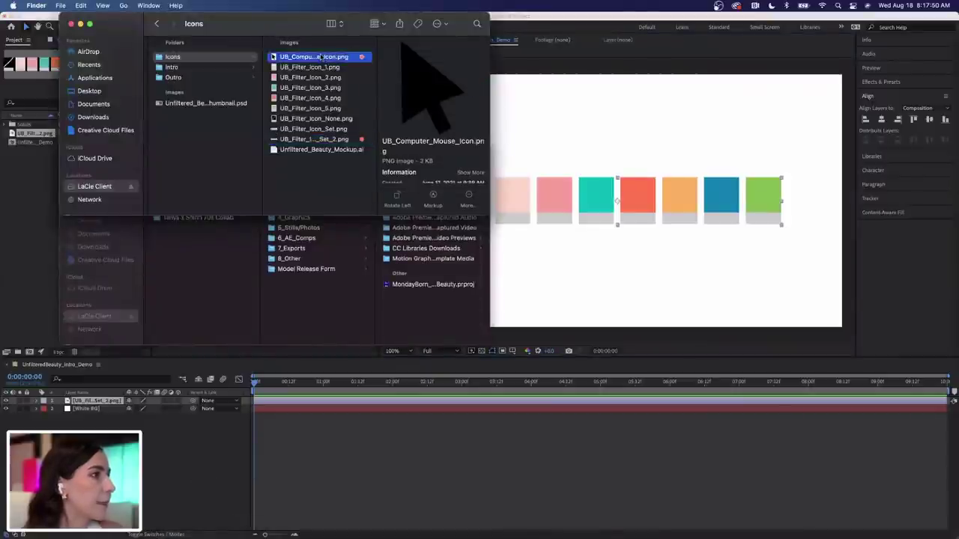
drag(321, 57, 159, 462)
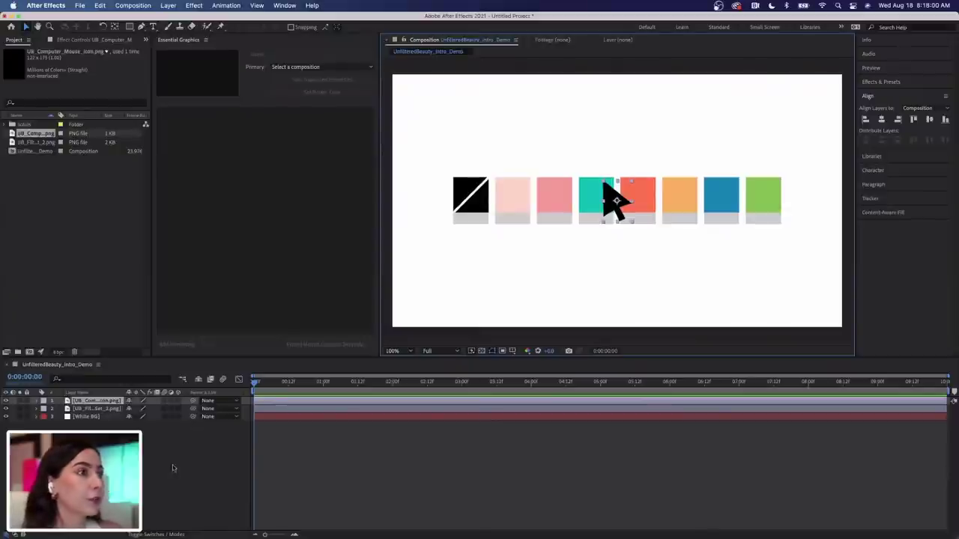
Set the swatch strip layer's Position to 960, 670 by entering 670 for Y
click(36, 409)
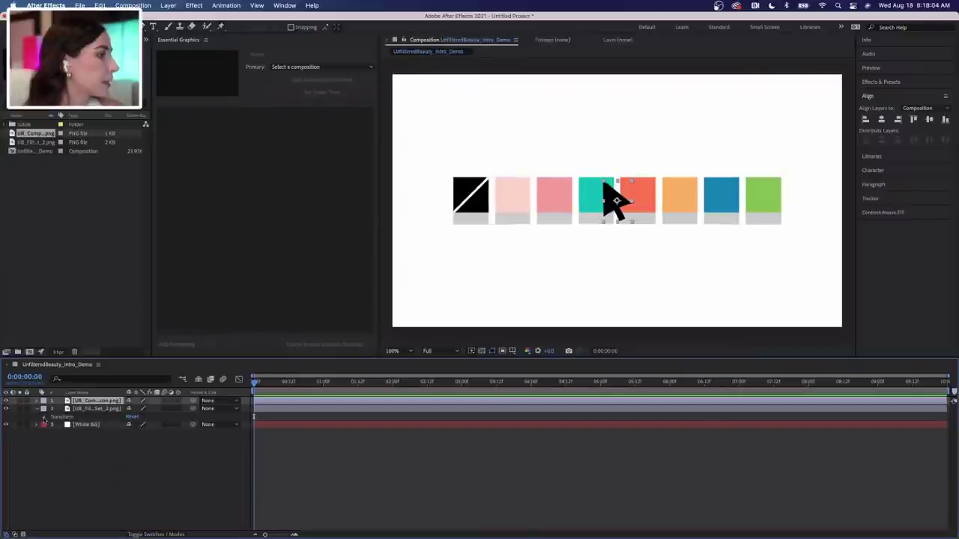
click(43, 418)
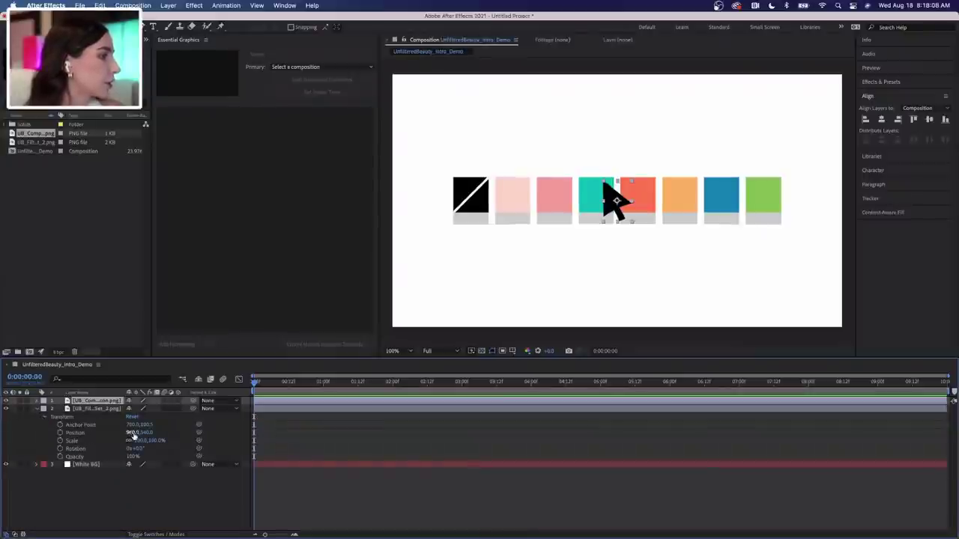
mouse_move(130, 433)
mouse_down()
mouse_move(110, 432)
mouse_move(149, 438)
mouse_move(135, 439)
mouse_up()
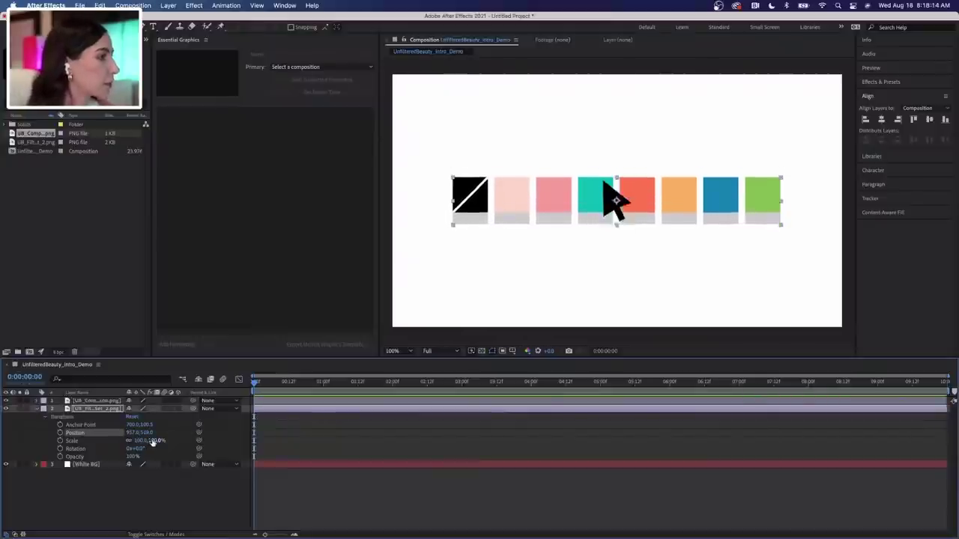
key(ctrl+z)
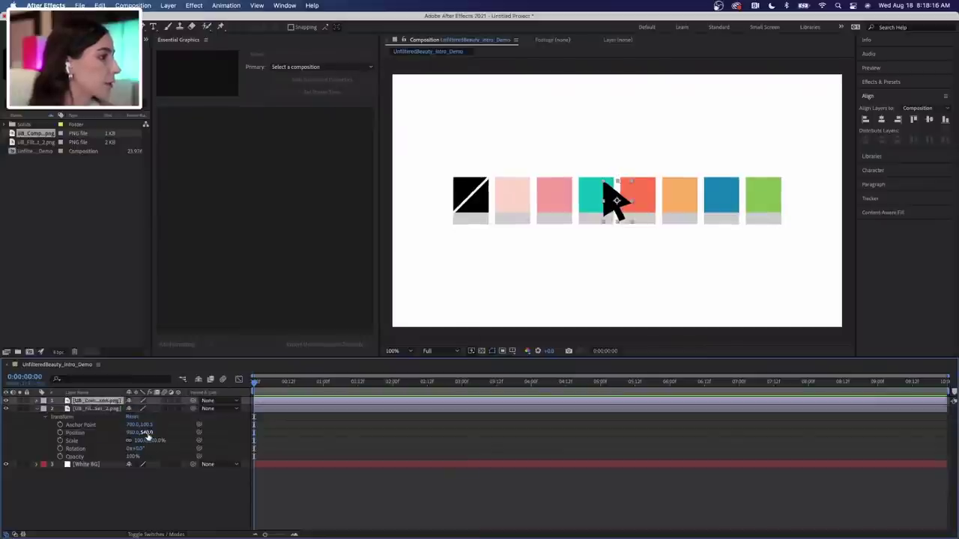
drag(148, 433, 209, 436)
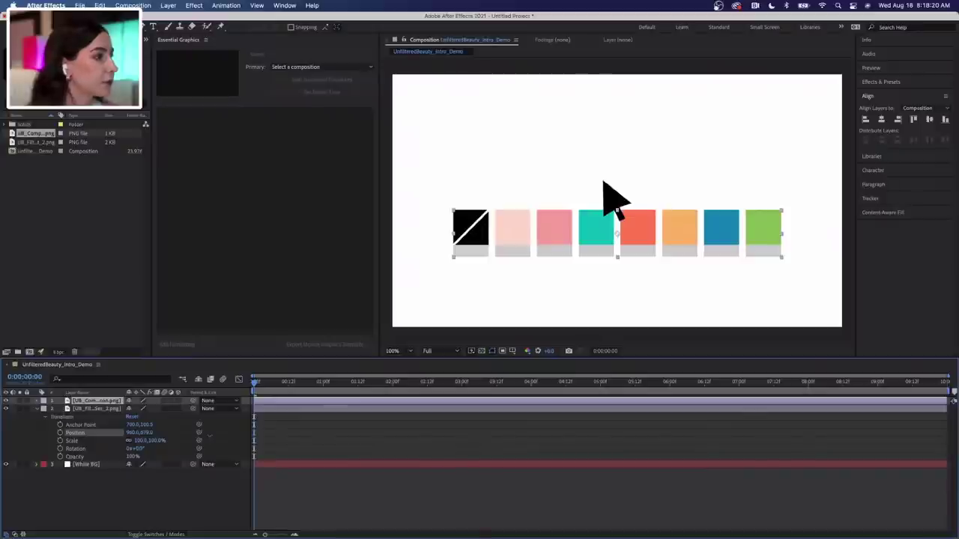
click(149, 434)
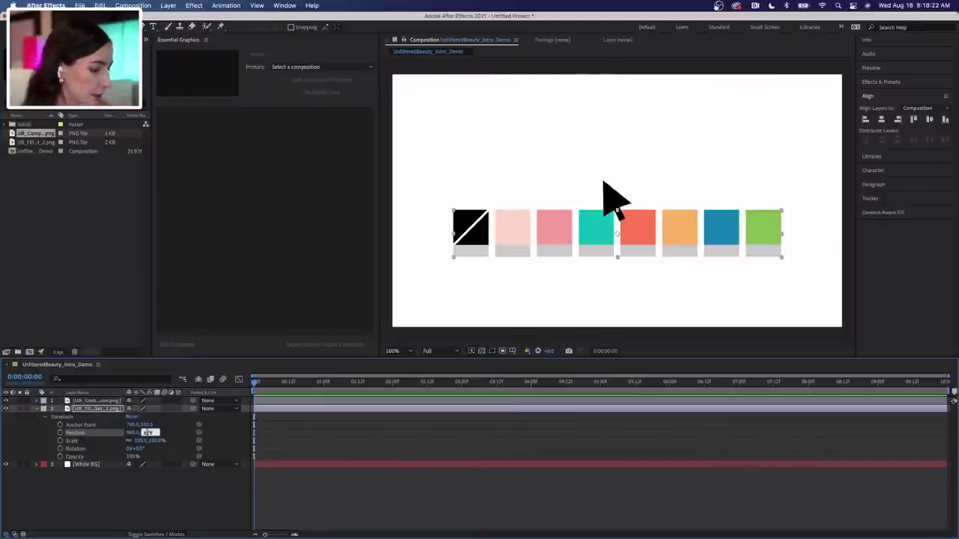
text(670)
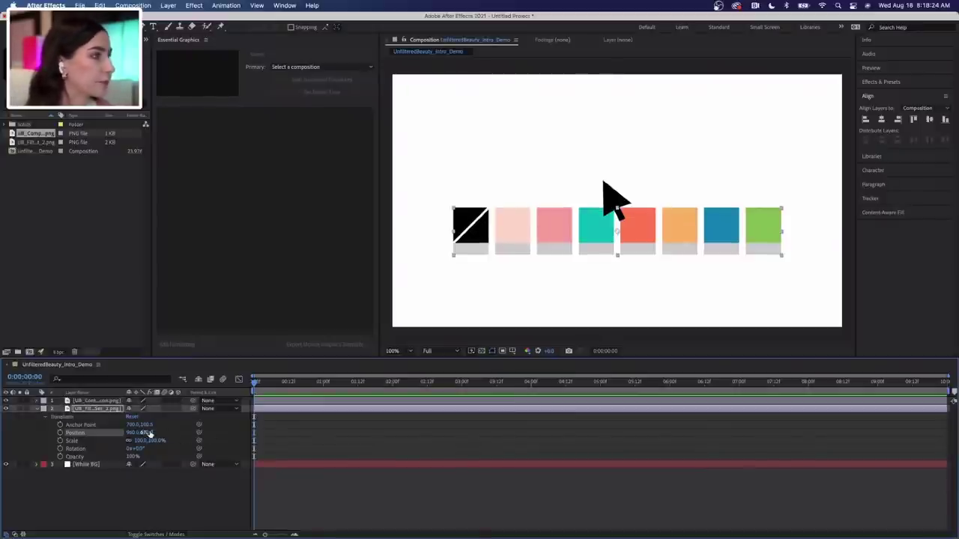
key(Return)
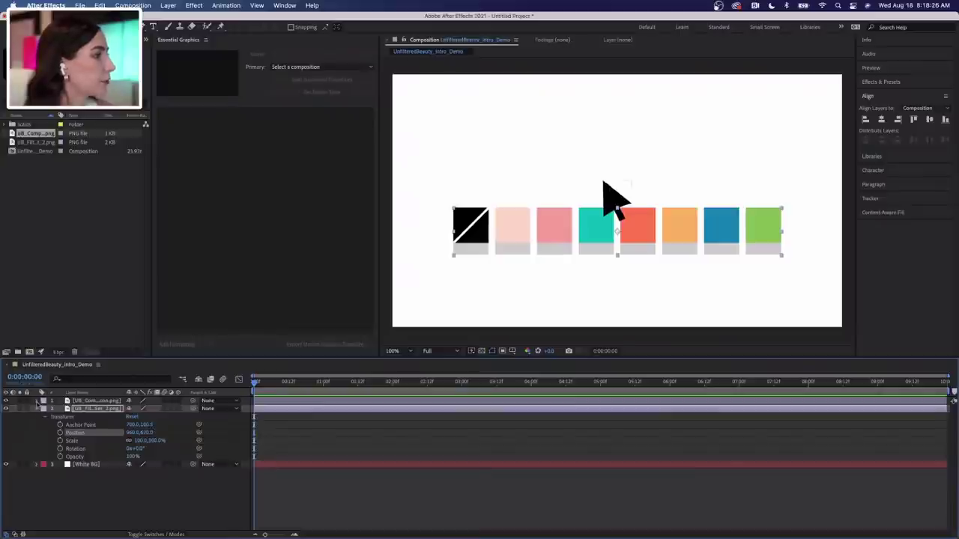
click(36, 401)
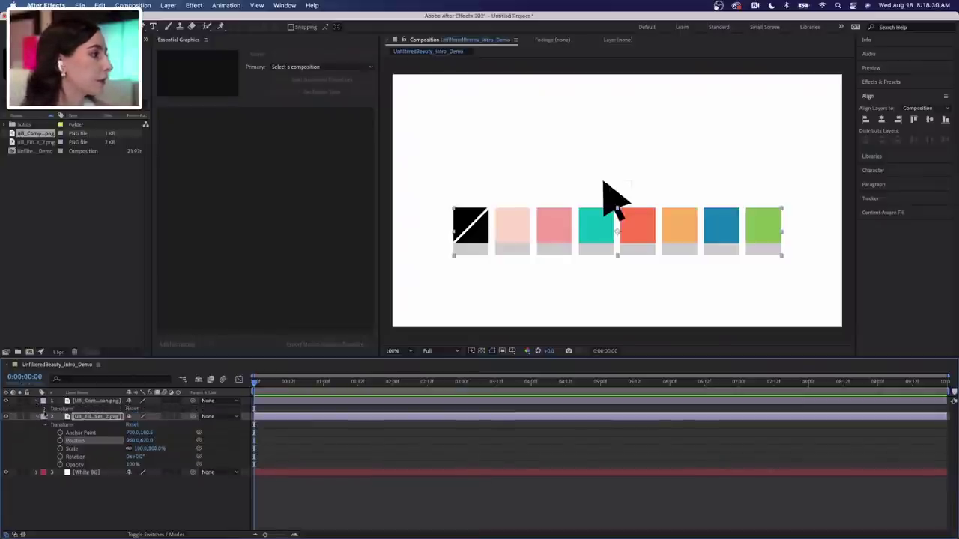
click(45, 410)
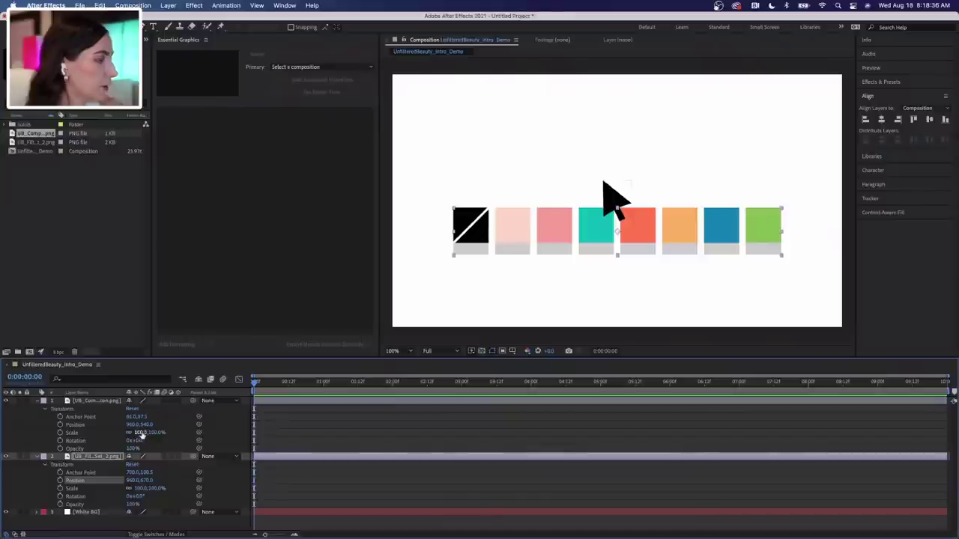
Scrub the cursor icon's Position toward the lower right of the frame, to 1508, 918
drag(141, 436, 112, 436)
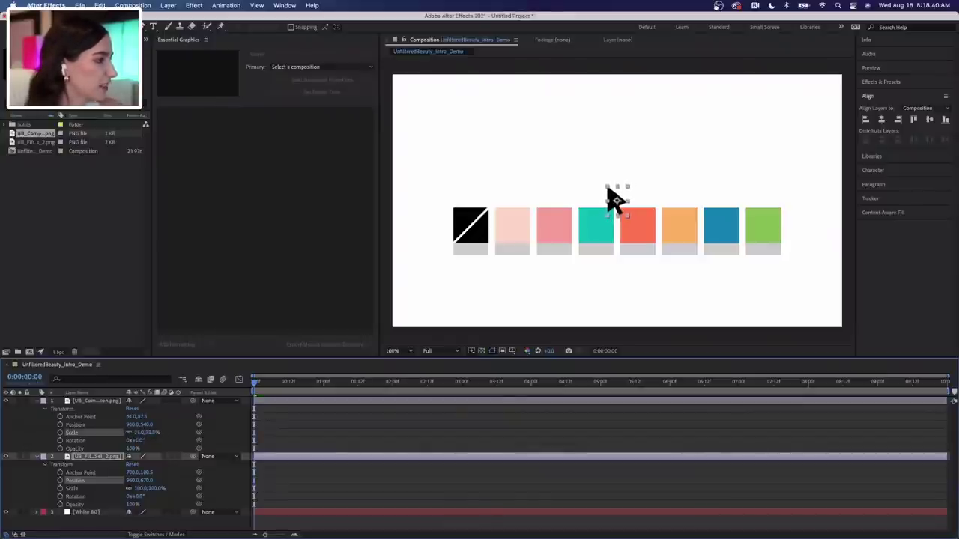
click(129, 436)
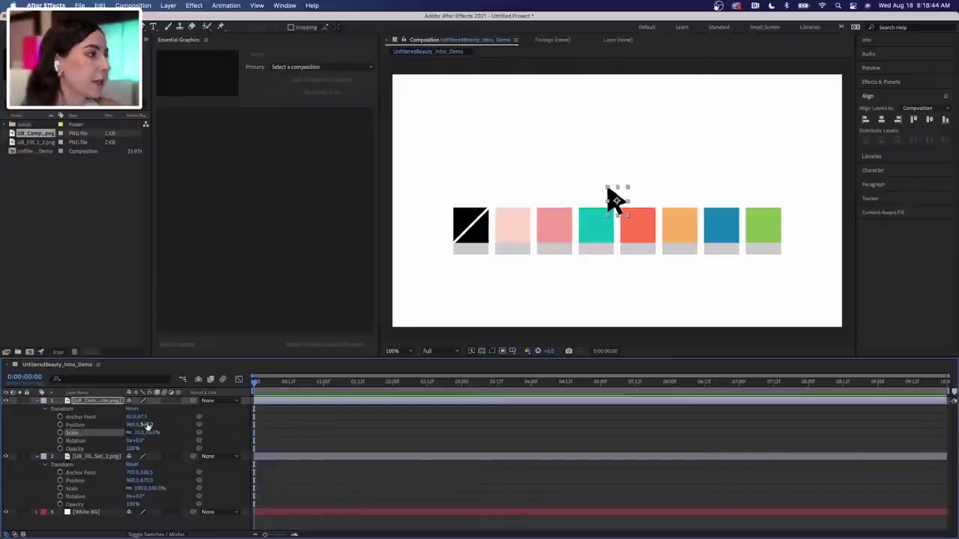
drag(147, 425, 248, 425)
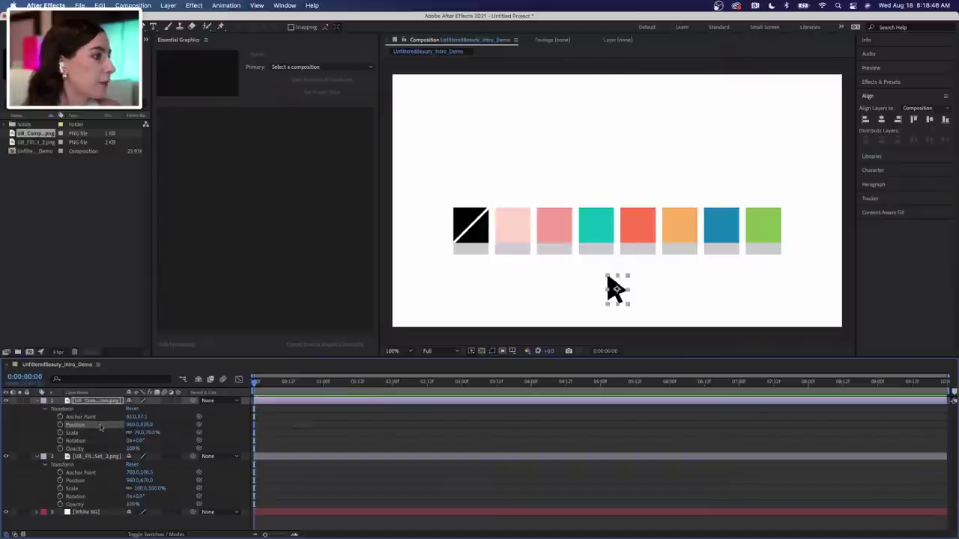
drag(132, 425, 194, 426)
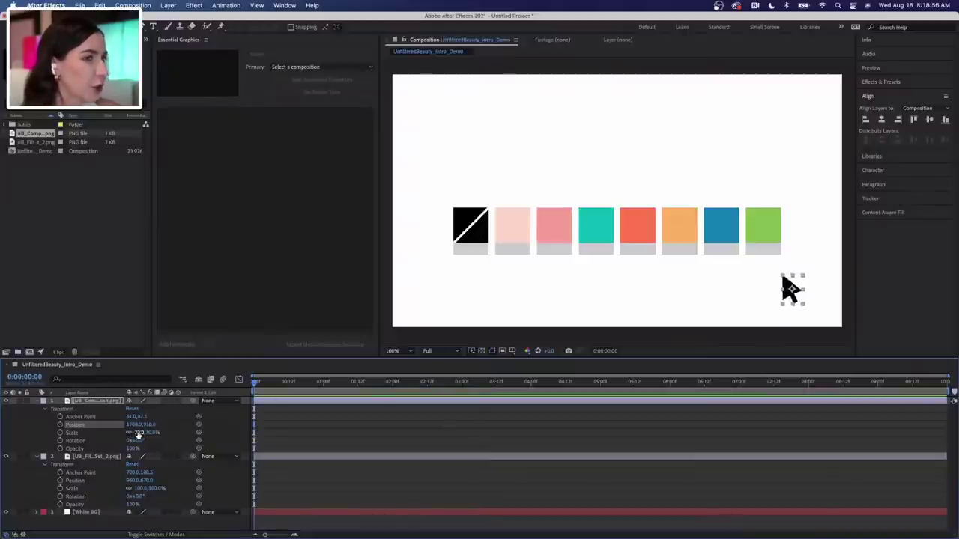
Set the cursor icon's Scale to 60% and collapse both layers' properties
click(138, 434)
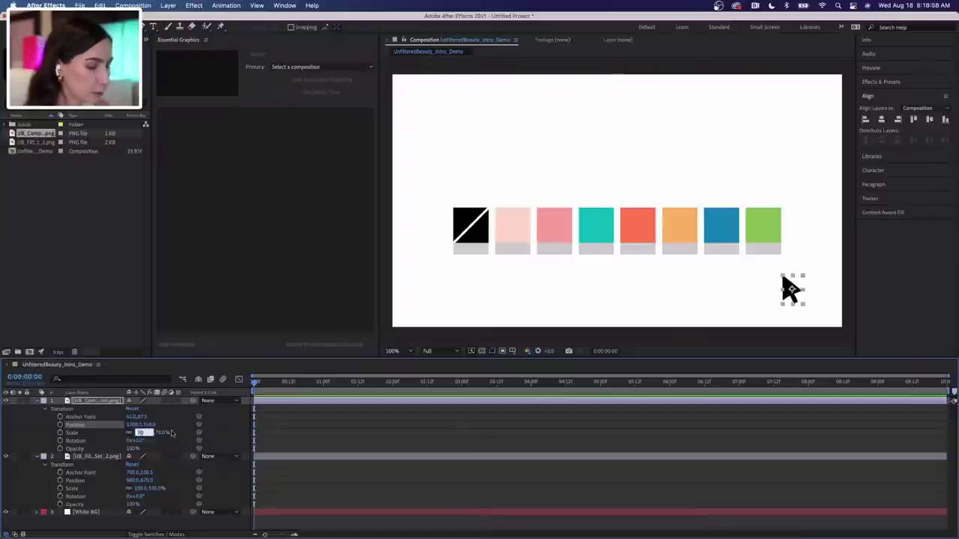
key(Return)
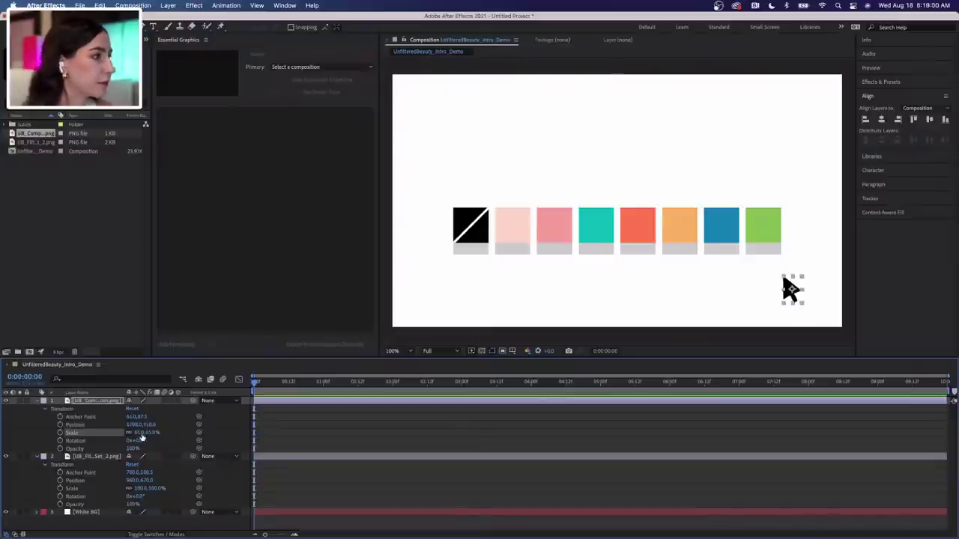
click(141, 433)
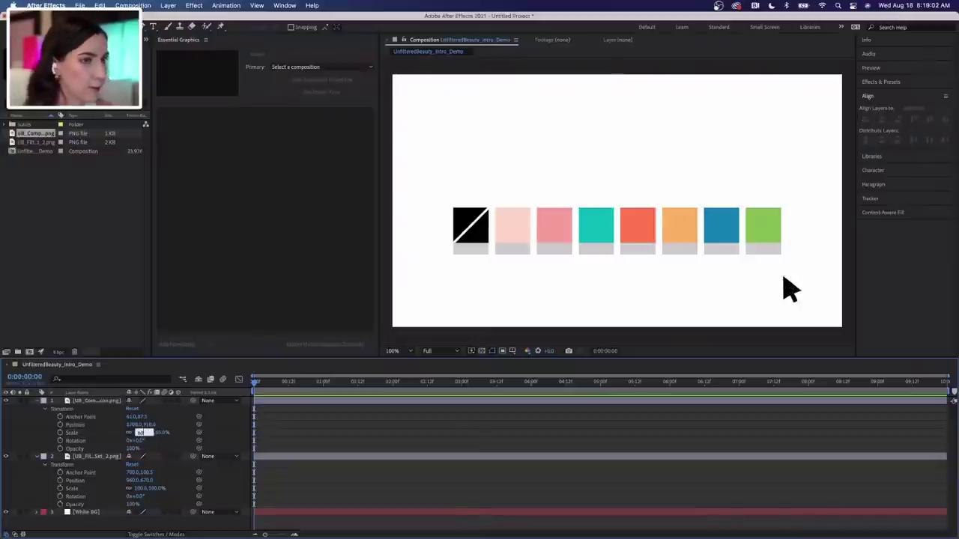
text(60)
click(790, 288)
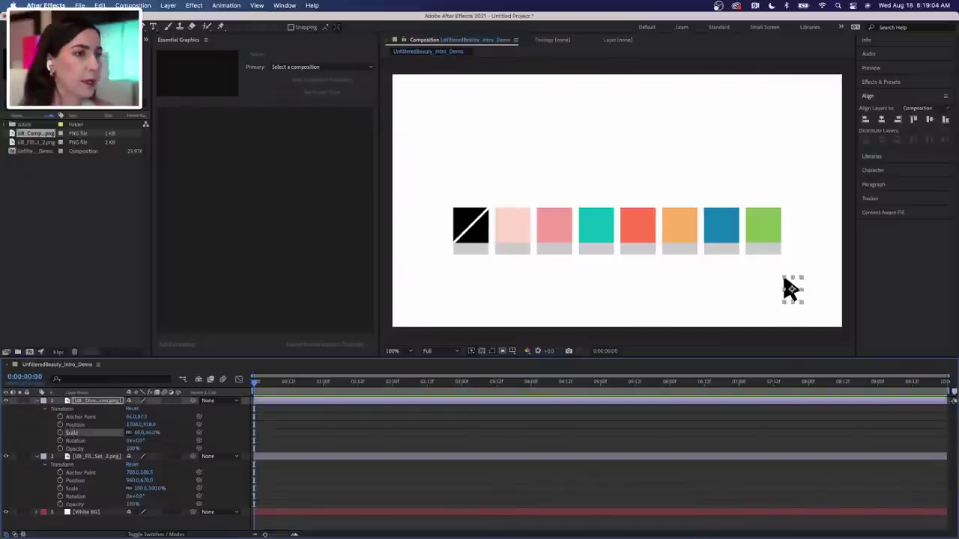
click(37, 401)
click(37, 409)
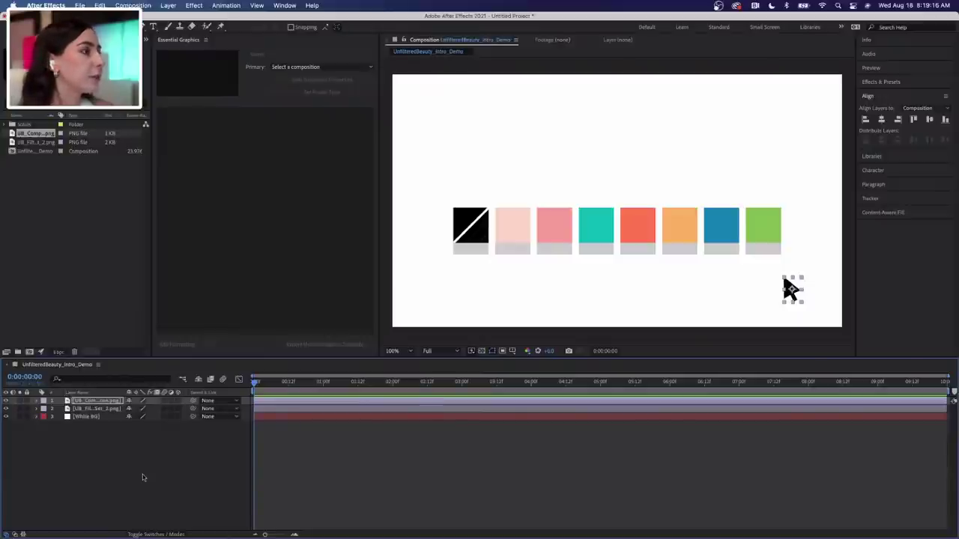
Add a new text layer reading 'Unfiltered beauty' and centre it over the swatches
right_click(127, 442)
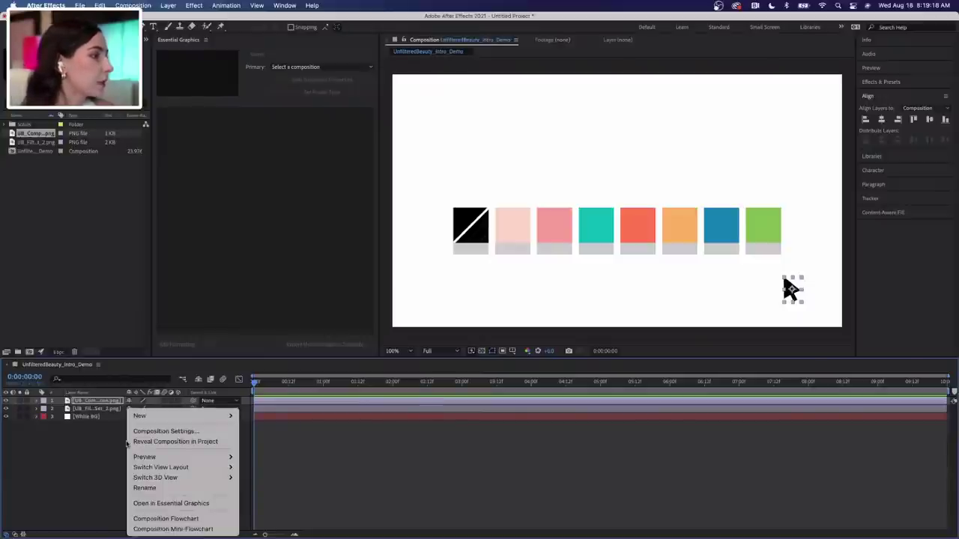
mouse_move(149, 416)
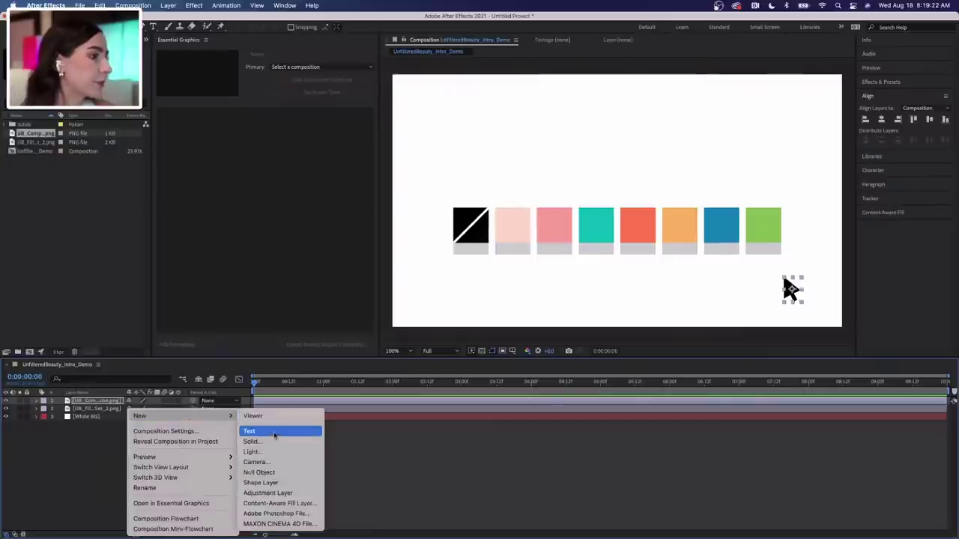
click(274, 436)
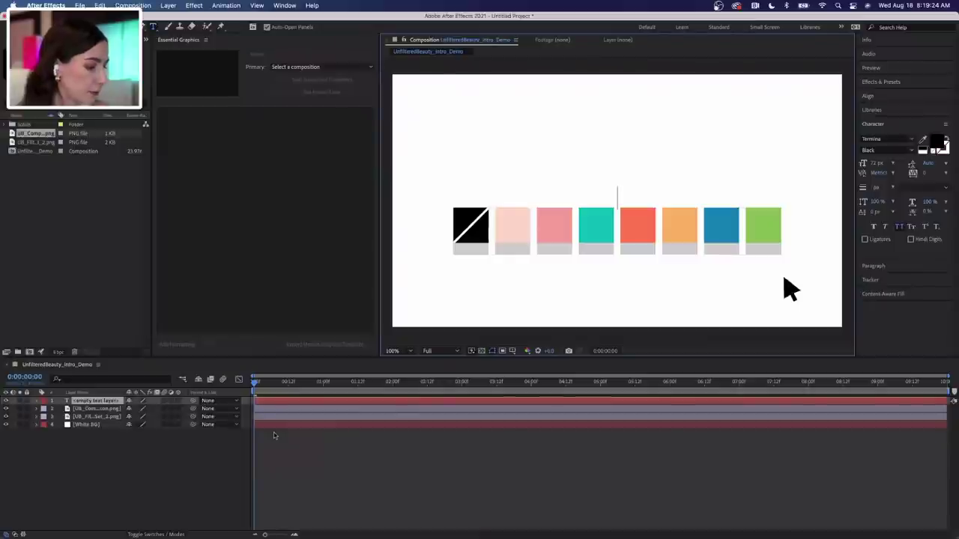
text(Unfilted)
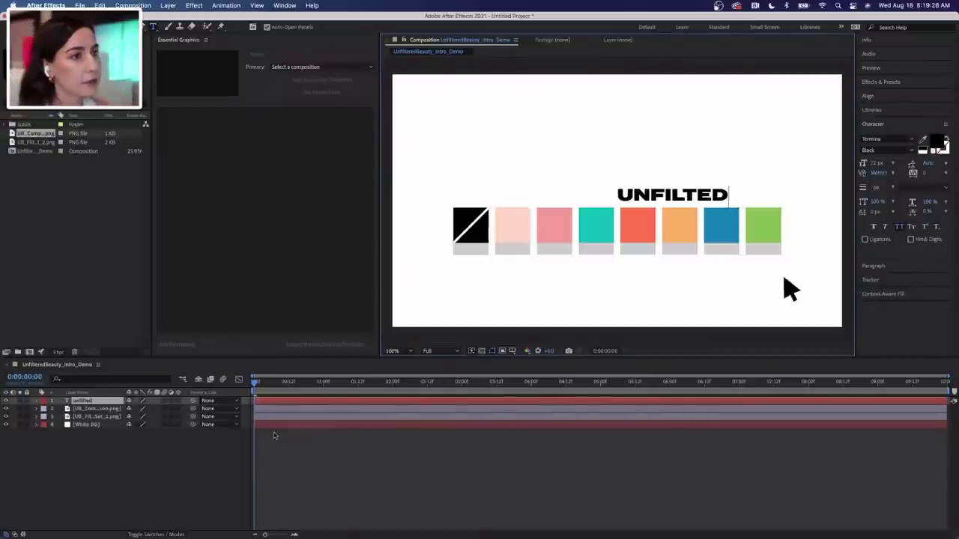
key(BackSpace)
text(red)
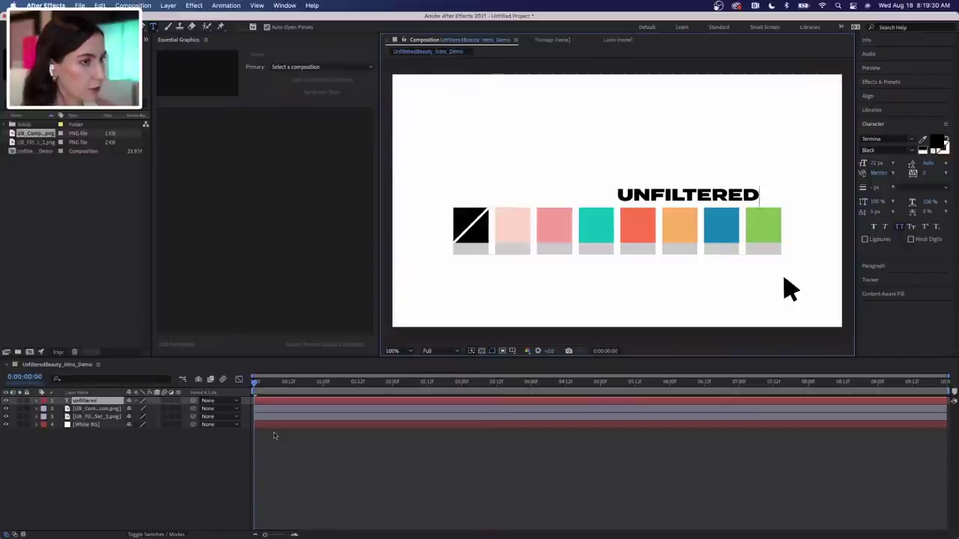
text( beauty)
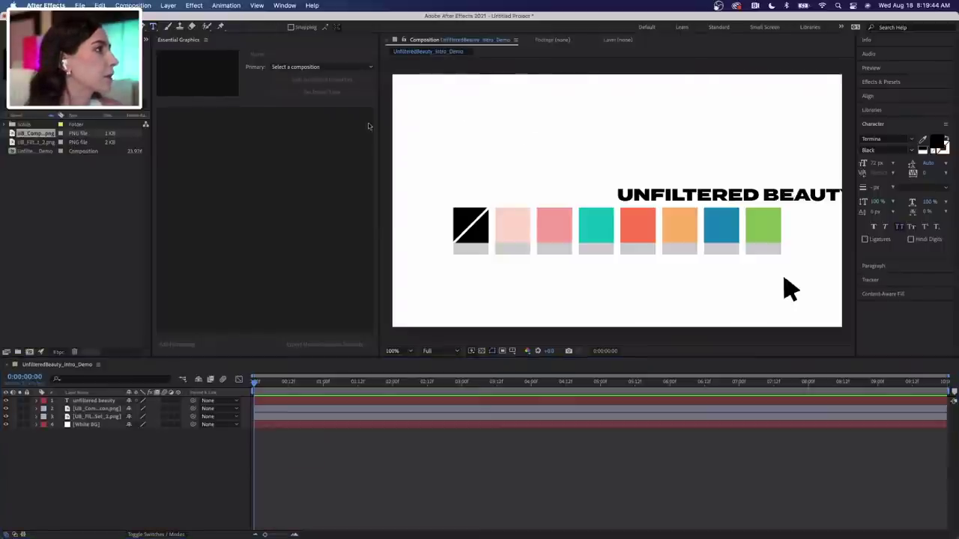
key(super+alt+Home)
key(super+Home)
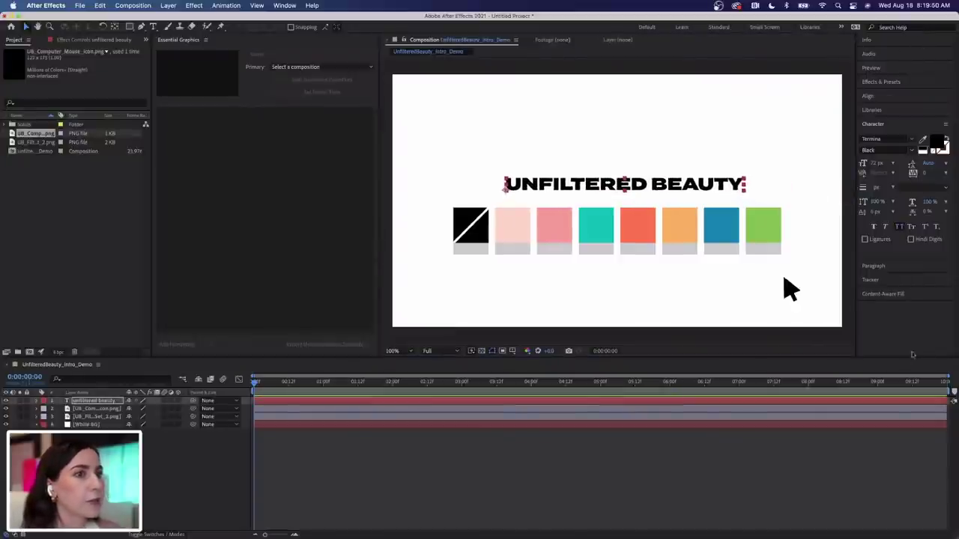
Align the title to the composition's horizontal and vertical centres
click(880, 99)
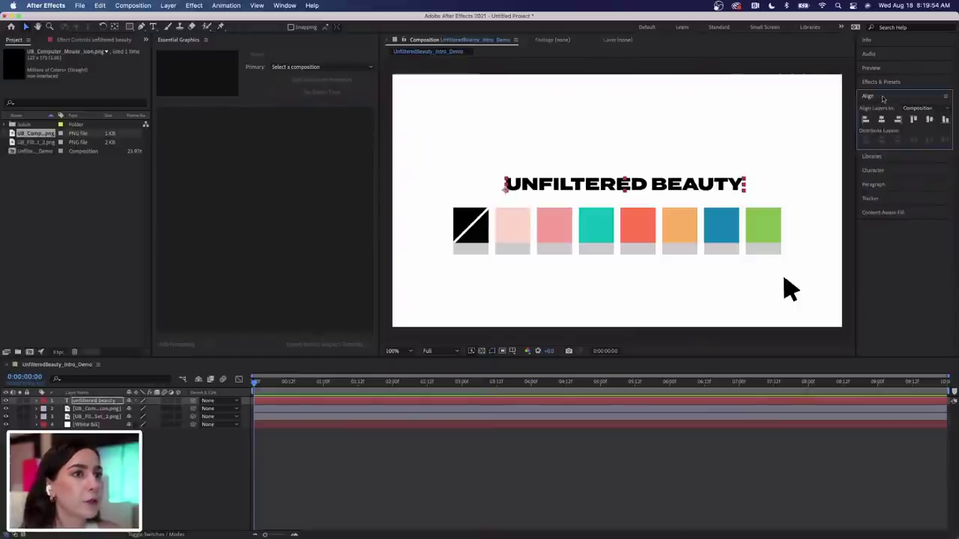
click(881, 120)
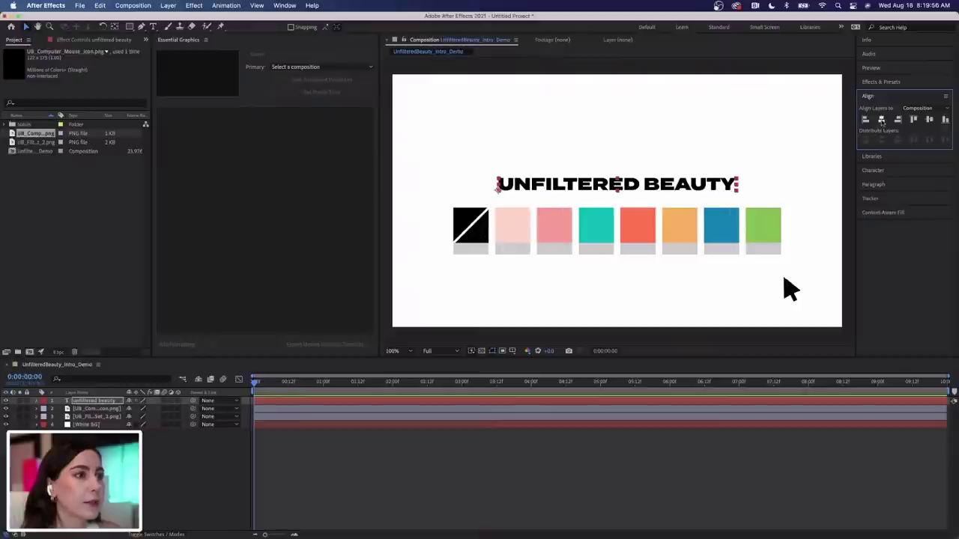
click(928, 120)
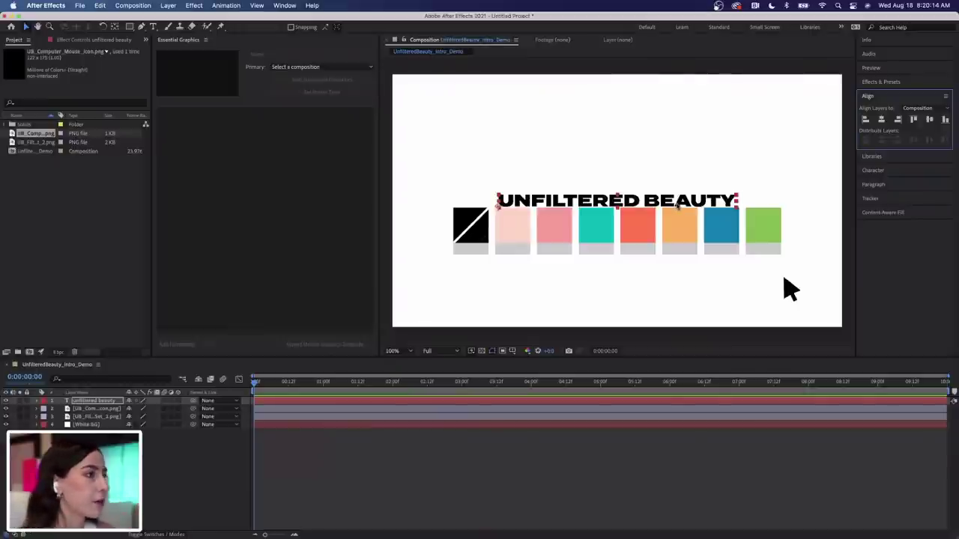
Scrub the title's scale to about 133% and re-centre it in the composition
click(37, 402)
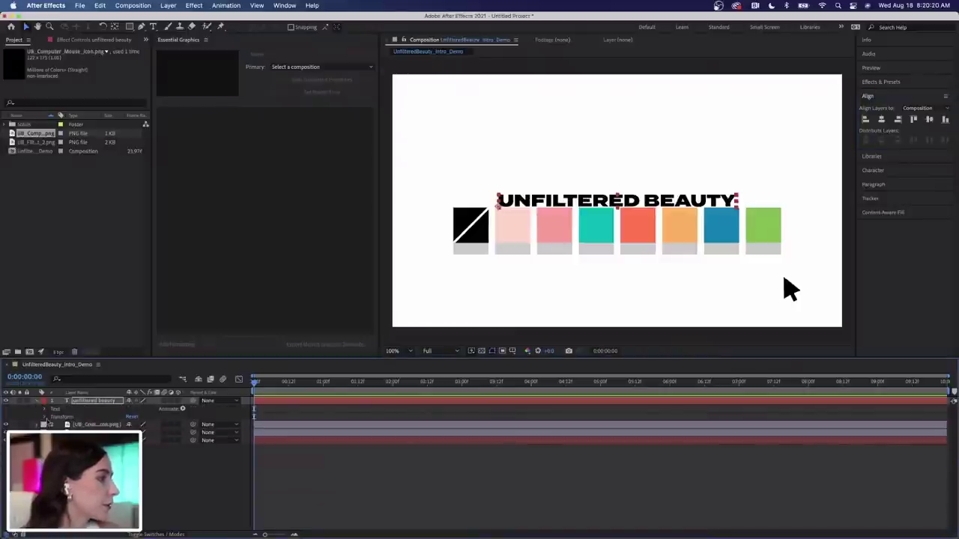
click(44, 416)
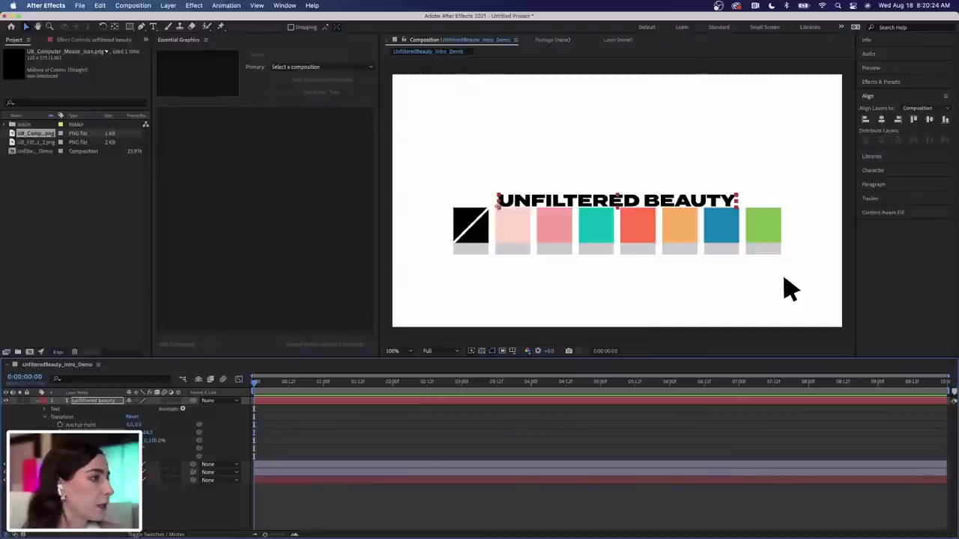
drag(147, 433, 135, 433)
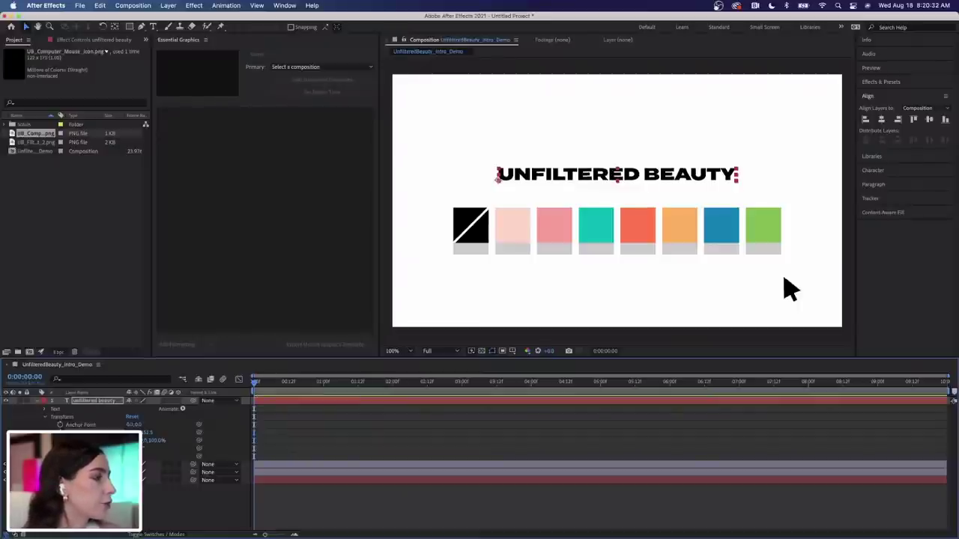
drag(147, 440, 171, 444)
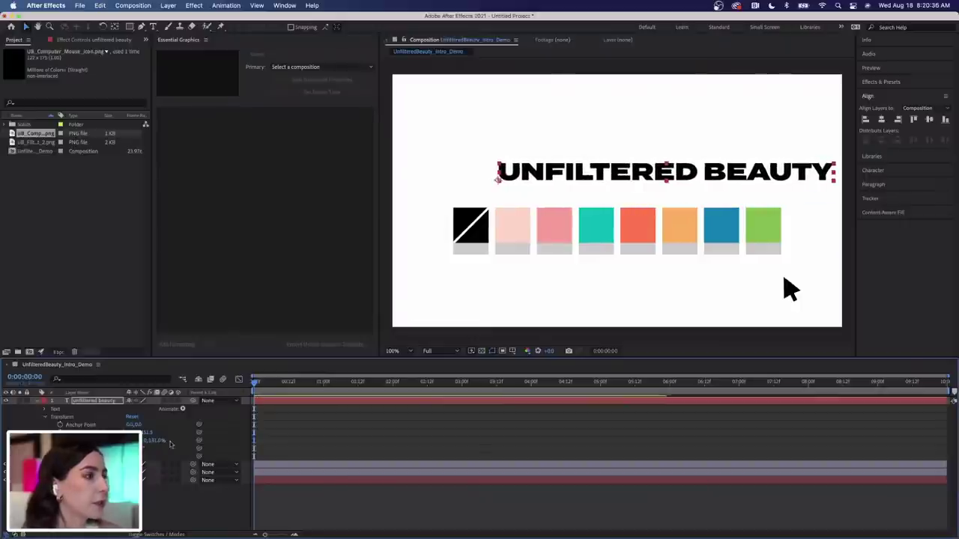
click(928, 120)
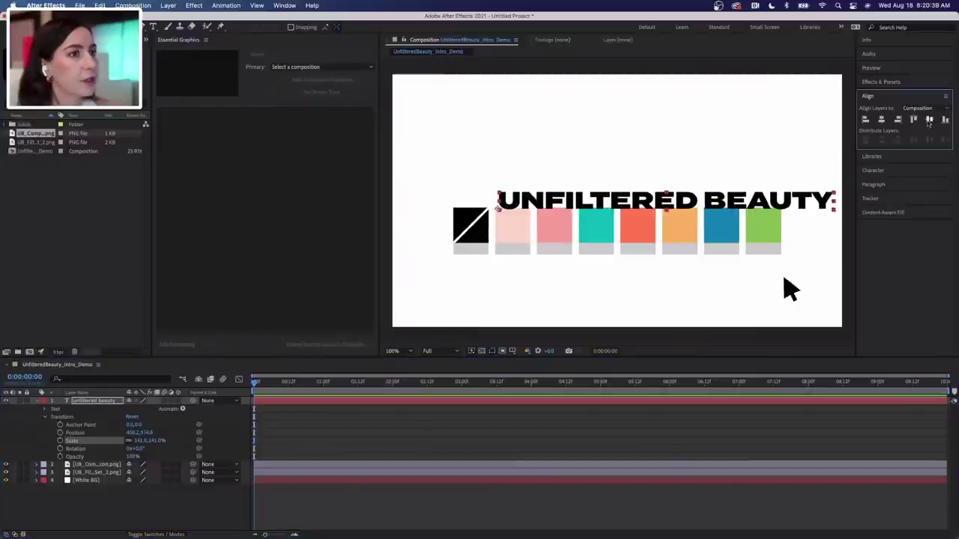
click(881, 120)
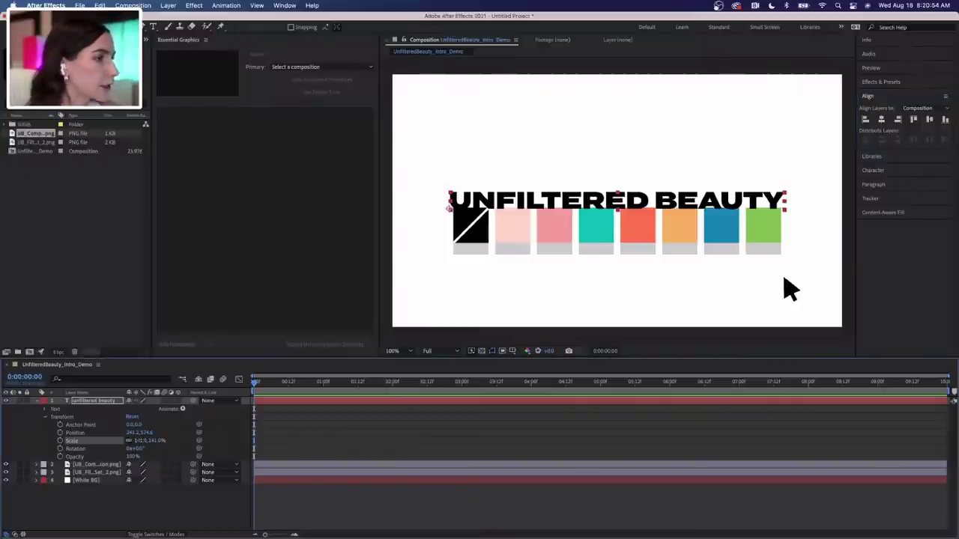
drag(139, 441, 124, 440)
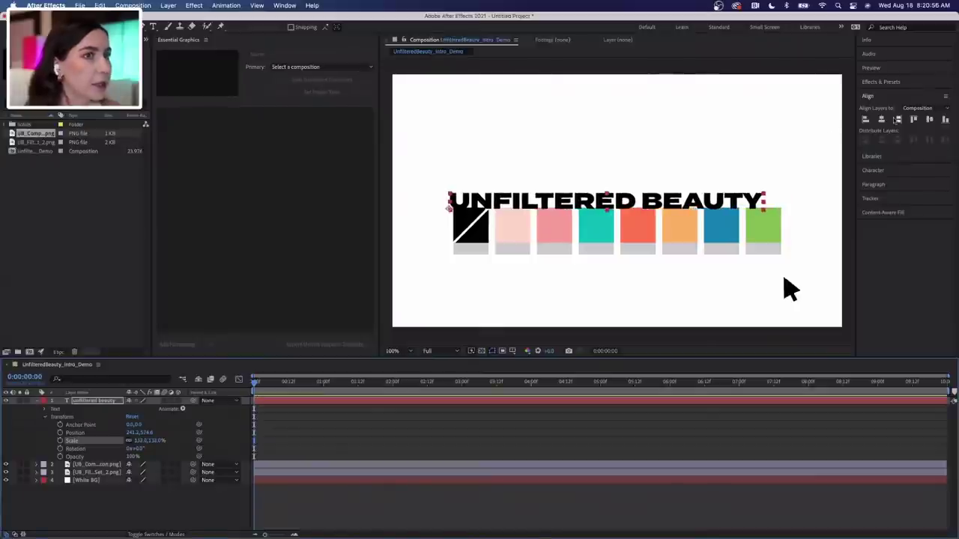
click(897, 121)
click(929, 121)
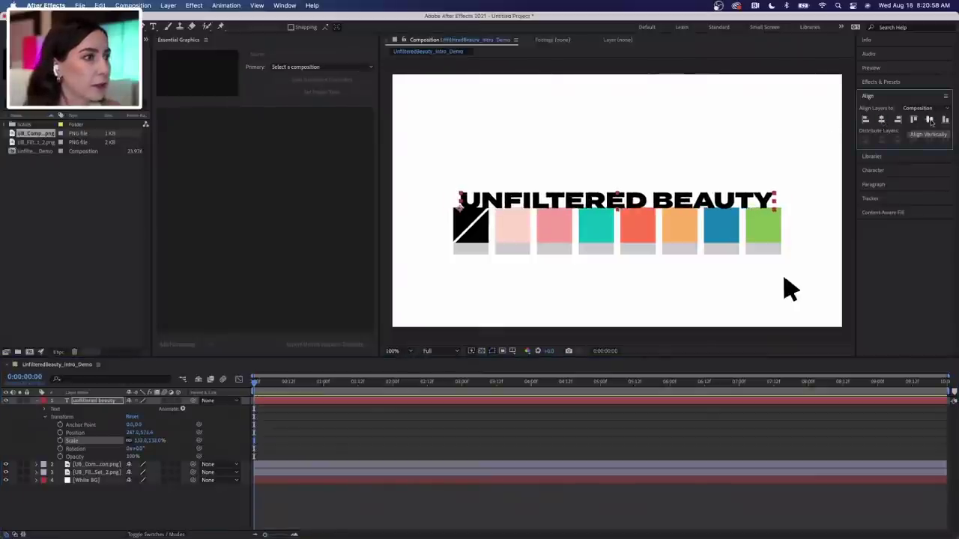
Set the title's Scale to 138% and centre it horizontally
click(141, 441)
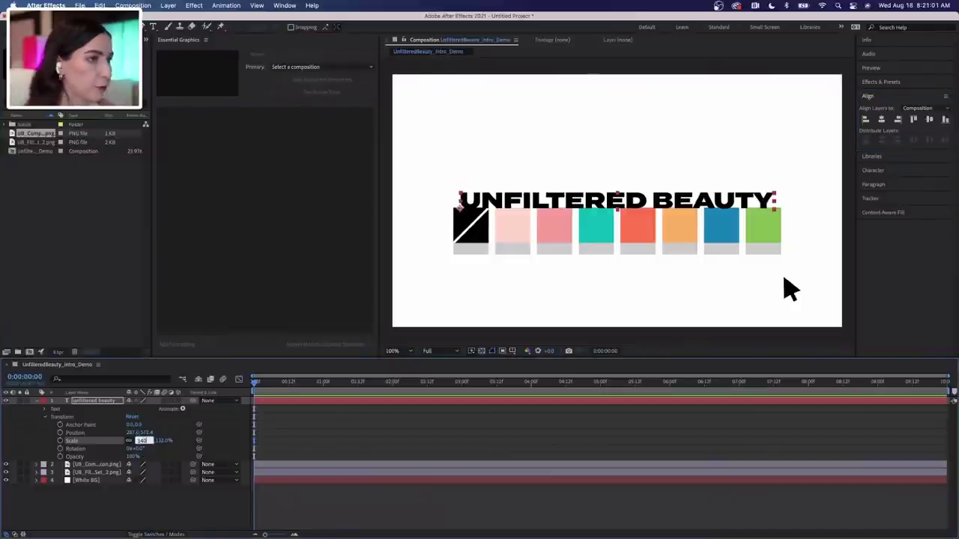
text(140)
key(Return)
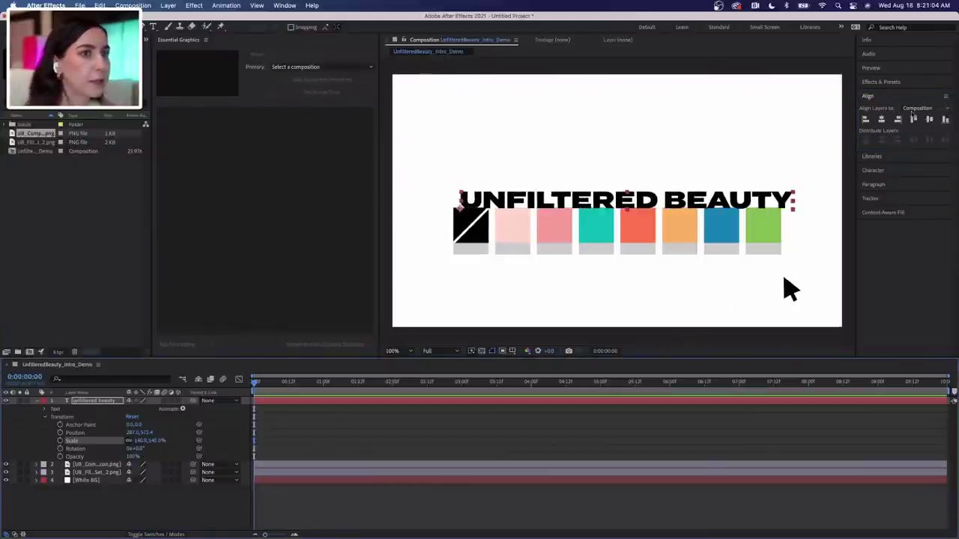
click(881, 120)
click(928, 120)
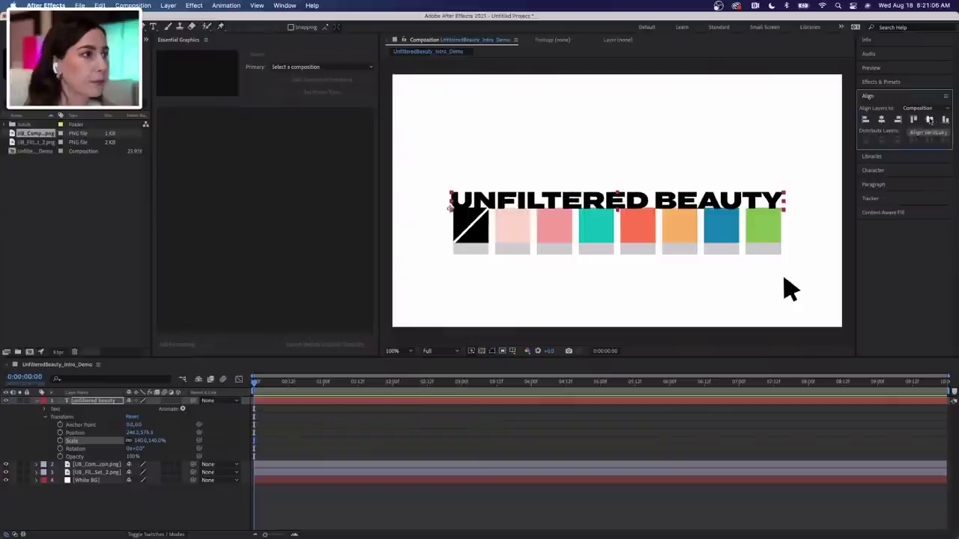
click(140, 442)
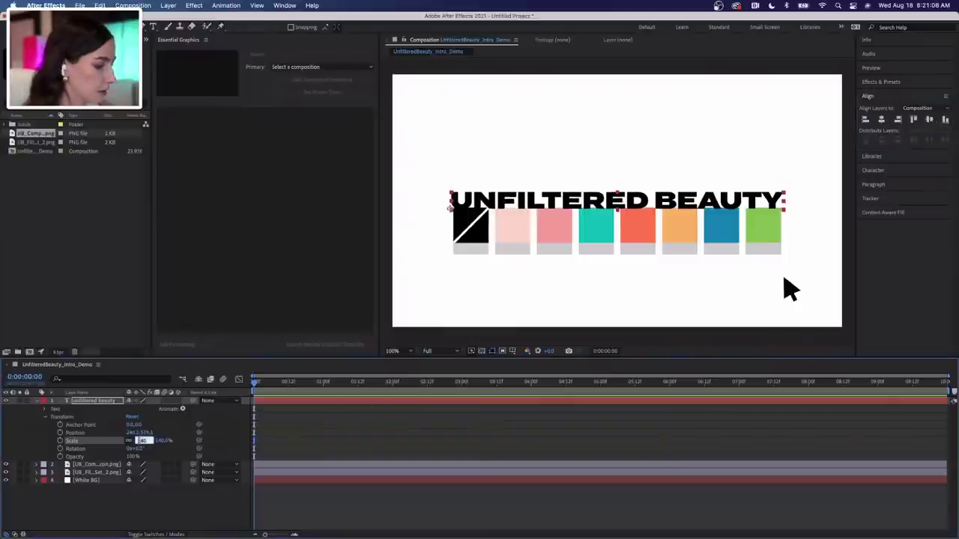
text(12)
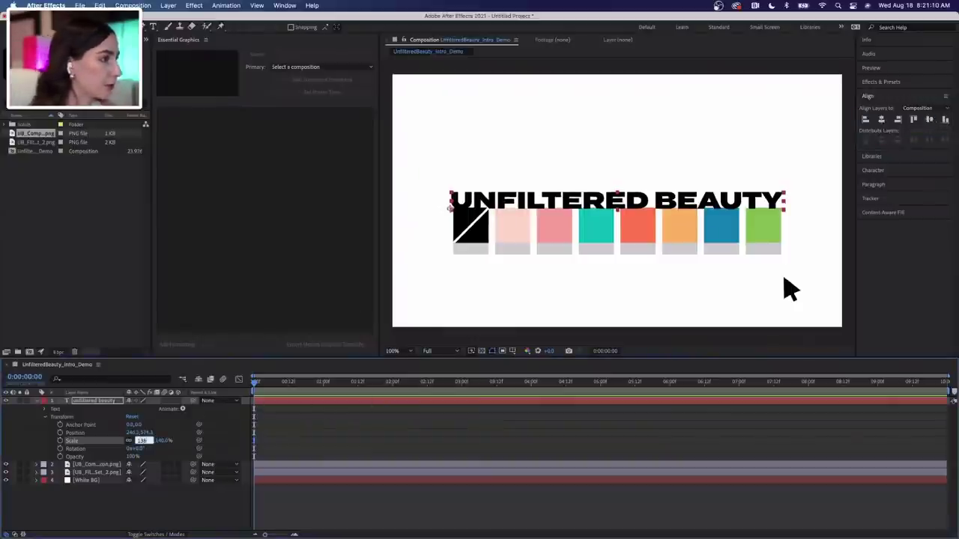
key(Return)
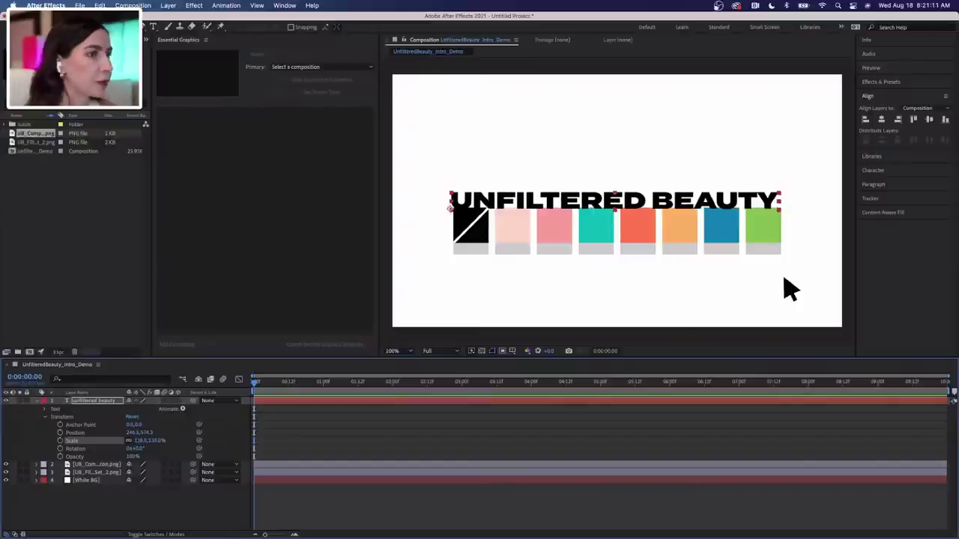
click(882, 120)
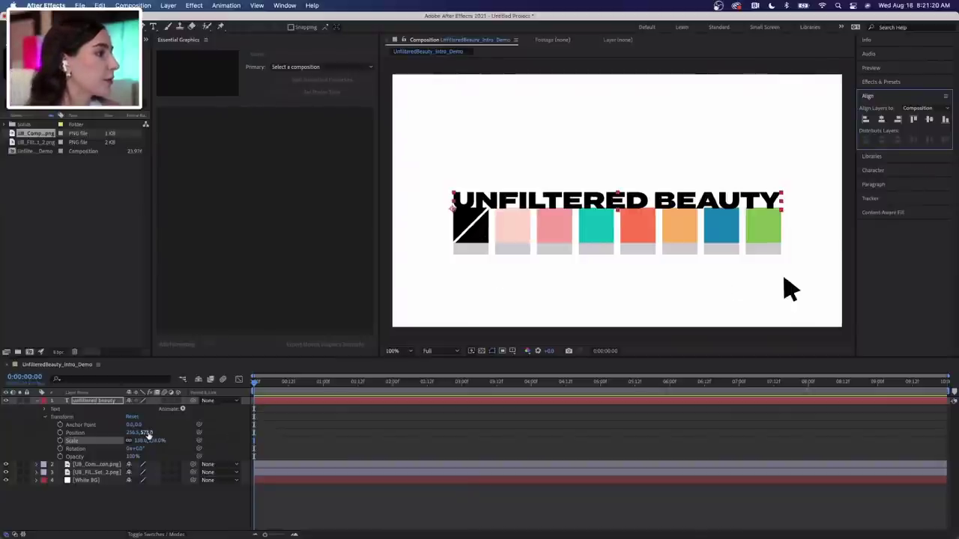
Nudge the title's Position upward to leave a gap above the swatch strip
drag(150, 433, 144, 433)
key(shift+Up)
key(shift+Up)
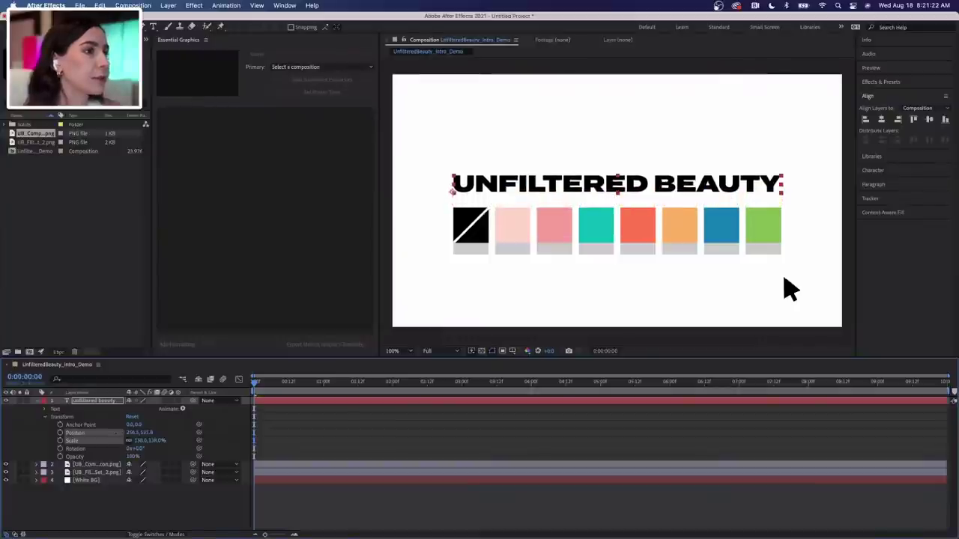
key(Down)
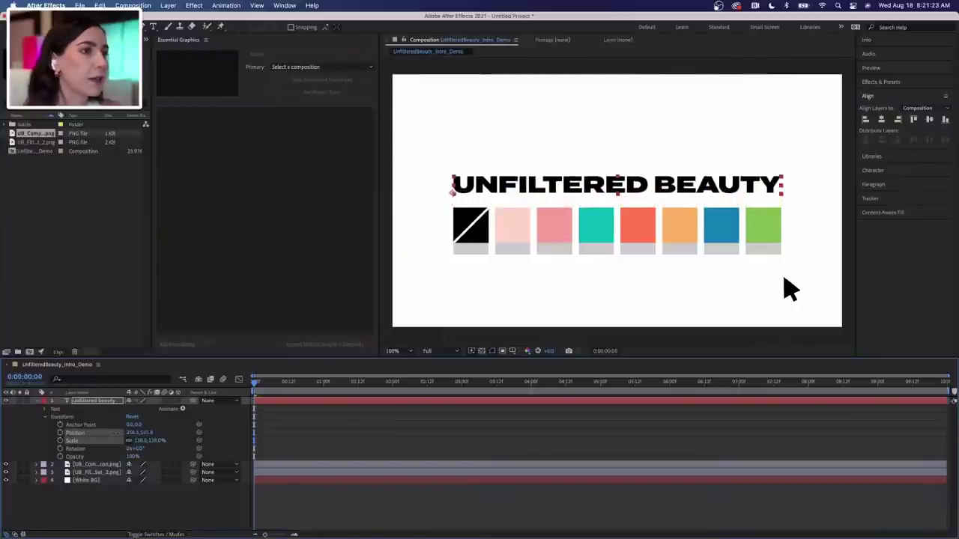
key(Up)
key(Up)
key(Up)
key(Up)
key(Up)
key(Up)
key(Up)
key(Up)
key(Up)
key(Up)
key(Up)
key(Up)
key(Up)
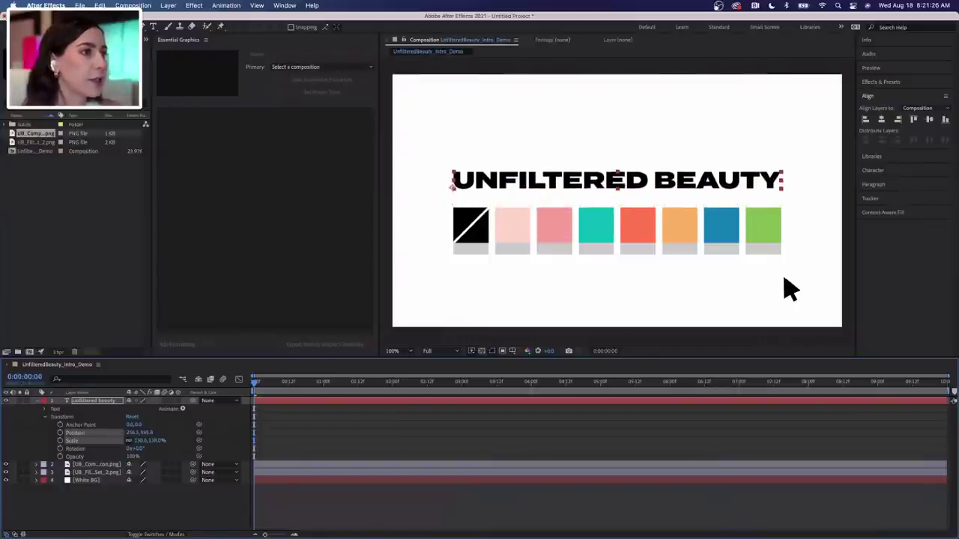
key(Down)
key(Down)
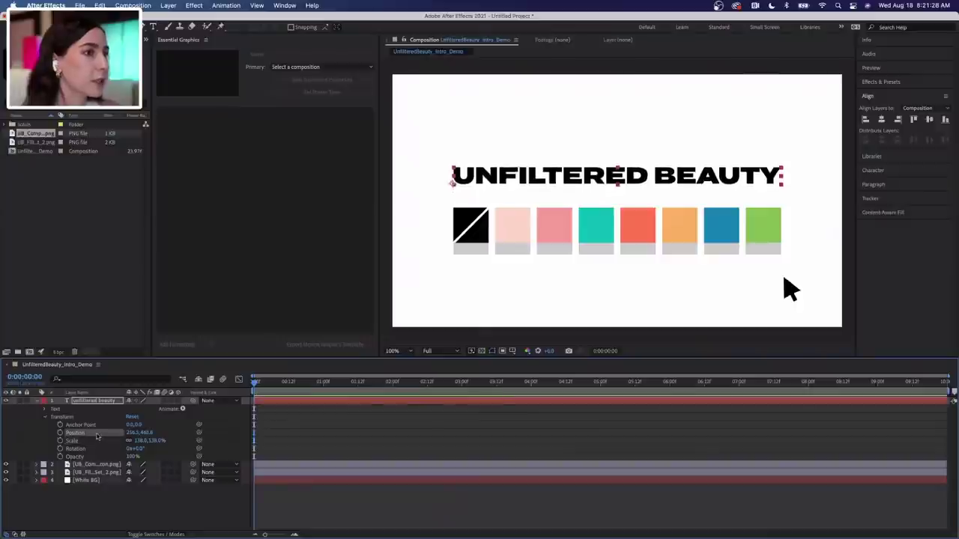
Nudge the swatch layer's Position Y up so the palette sits closer under the title
click(36, 401)
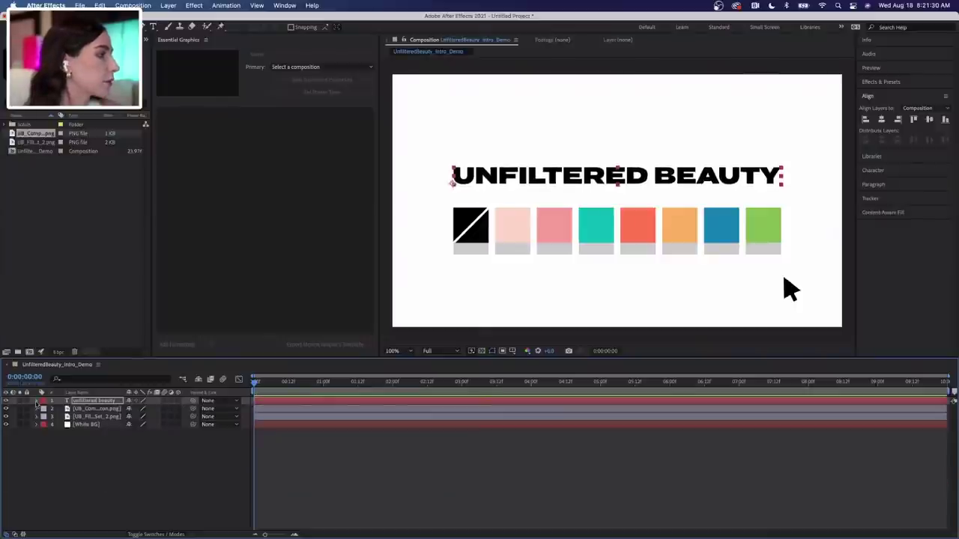
click(36, 416)
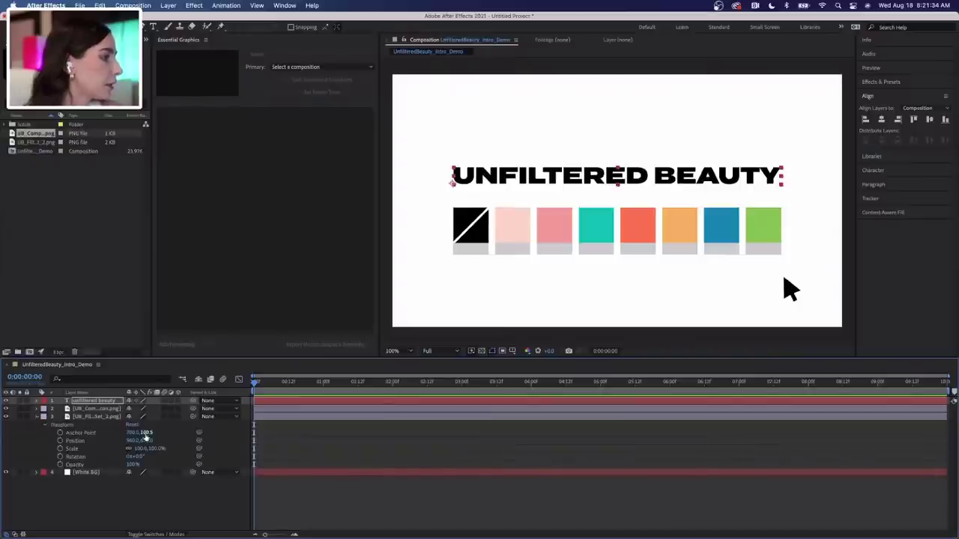
drag(148, 442, 140, 442)
key(Up)
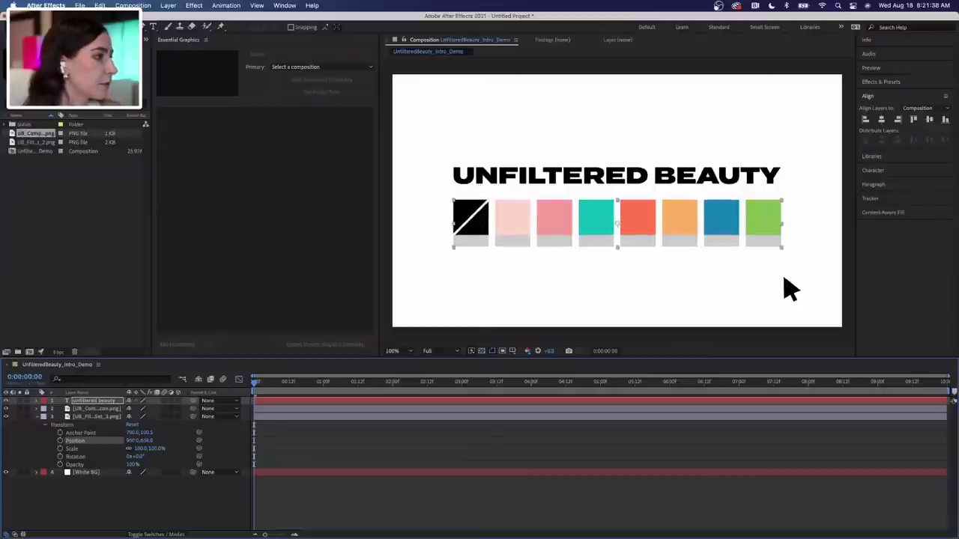
key(ctrl+Down)
key(ctrl+Down)
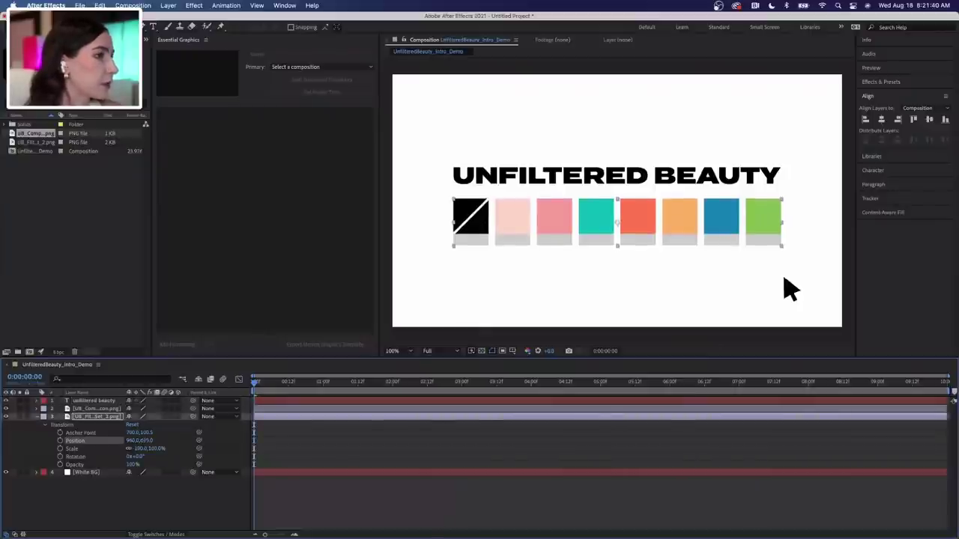
key(Up)
key(Down)
key(Down)
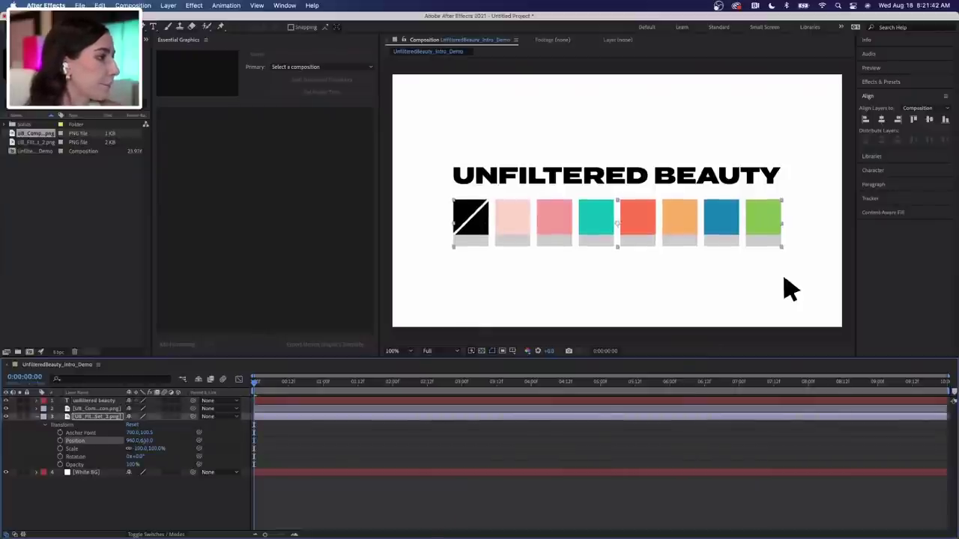
click(145, 441)
key(Return)
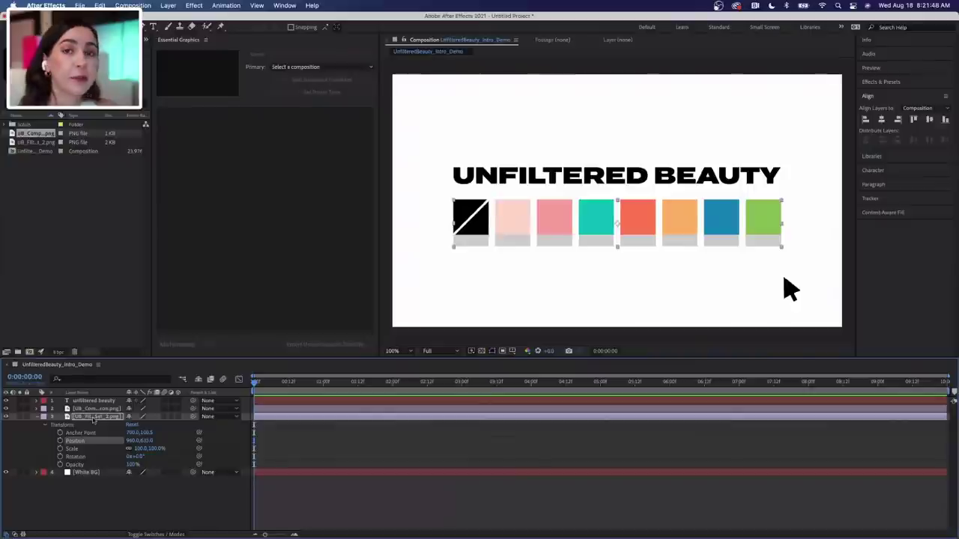
Rename the swatch strip layer to 'Filter Icons'
right_click(92, 419)
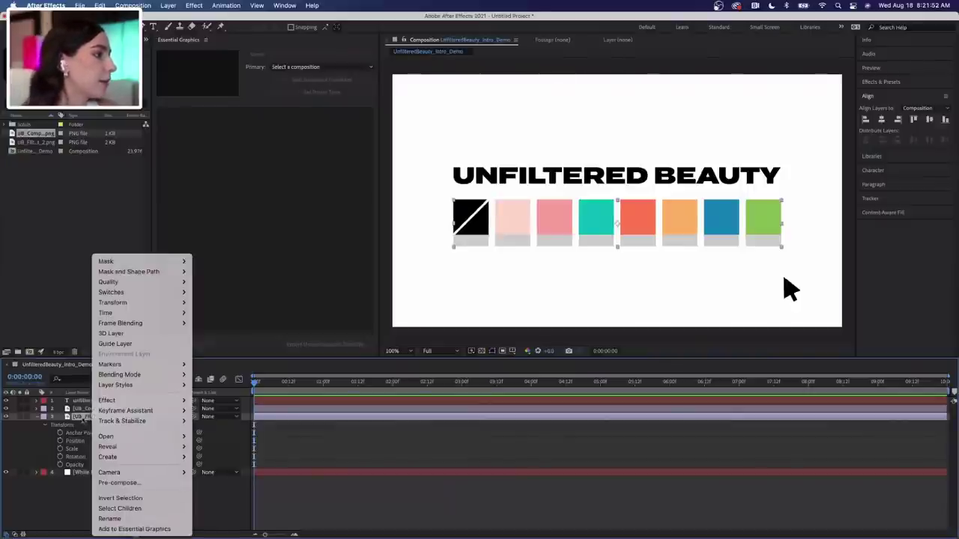
click(138, 518)
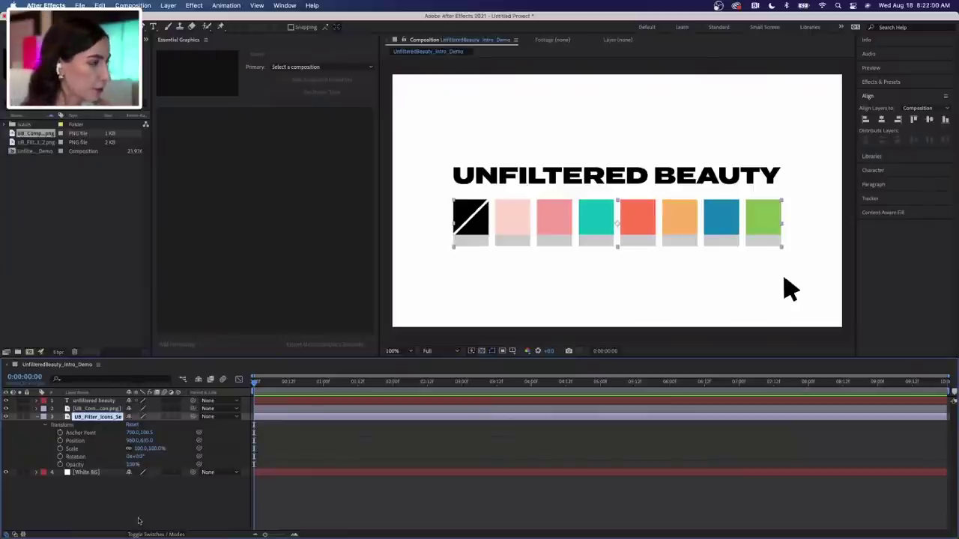
text(Iil)
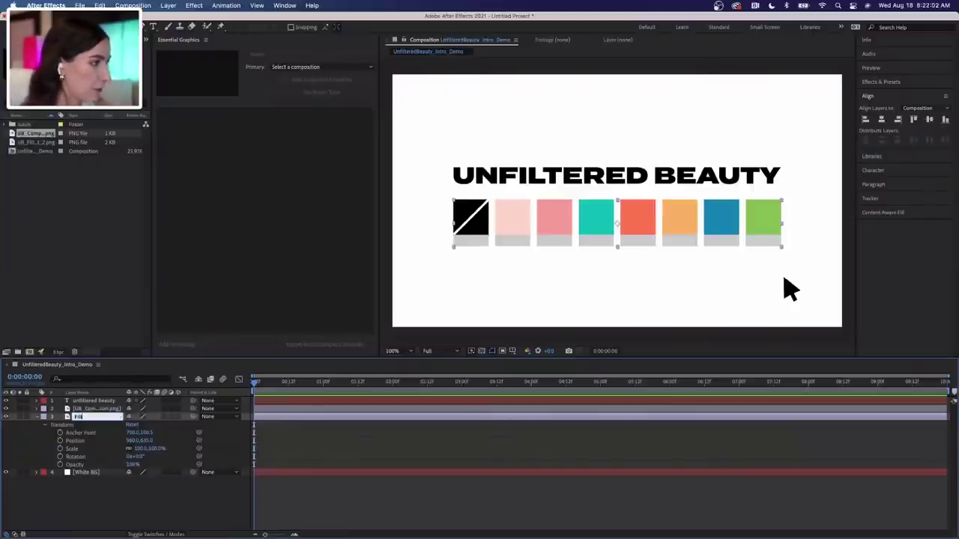
text(ter Icons)
key(Return)
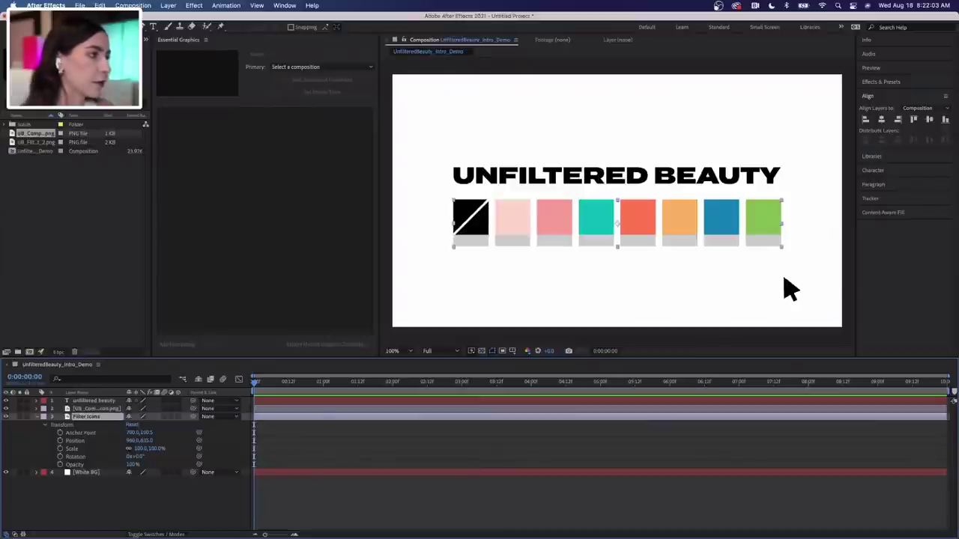
Rename the cursor image layer to 'Mouse' and collapse Filter Icons' properties
right_click(96, 412)
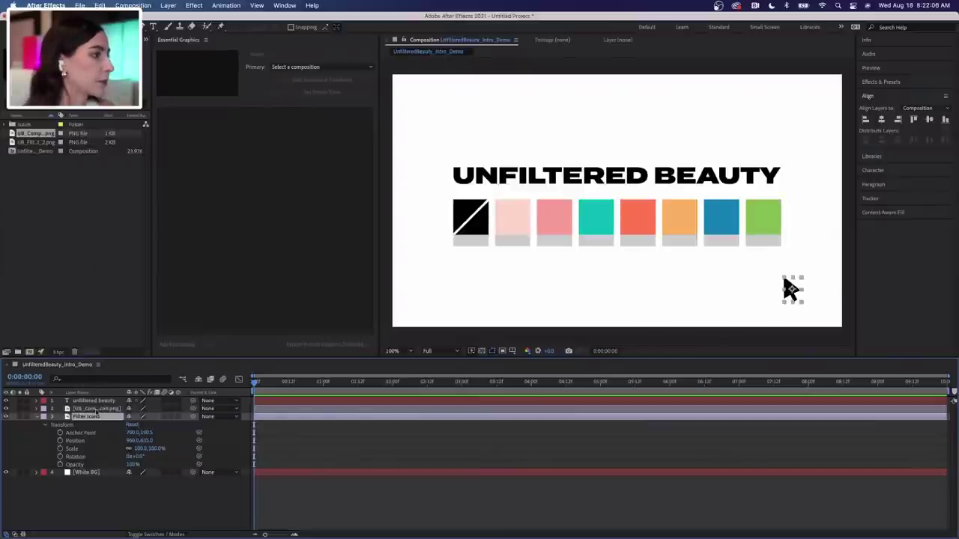
click(123, 518)
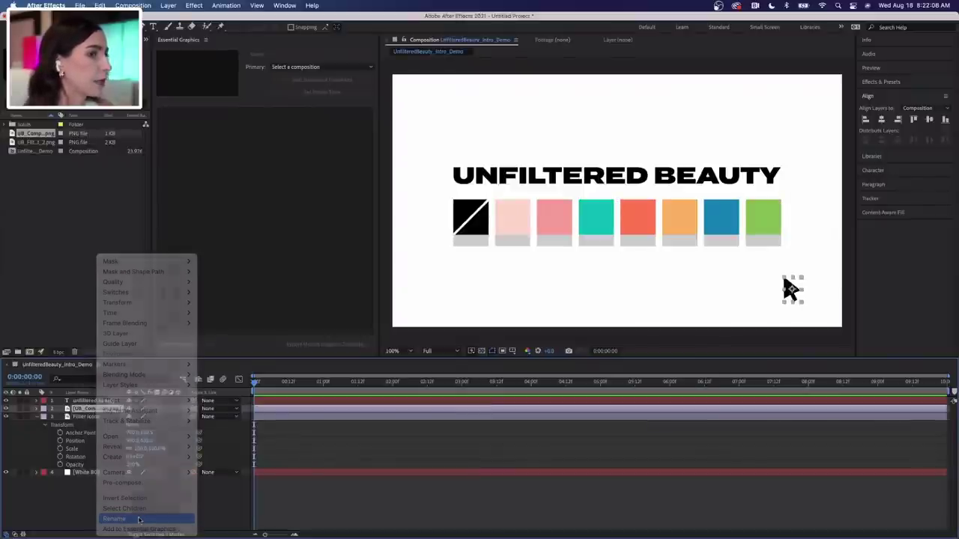
text(M)
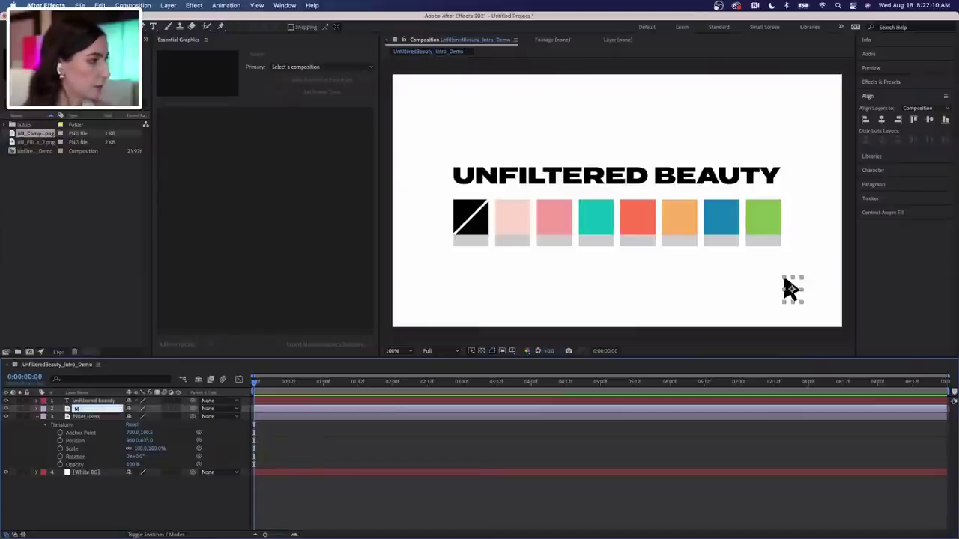
text(ouse)
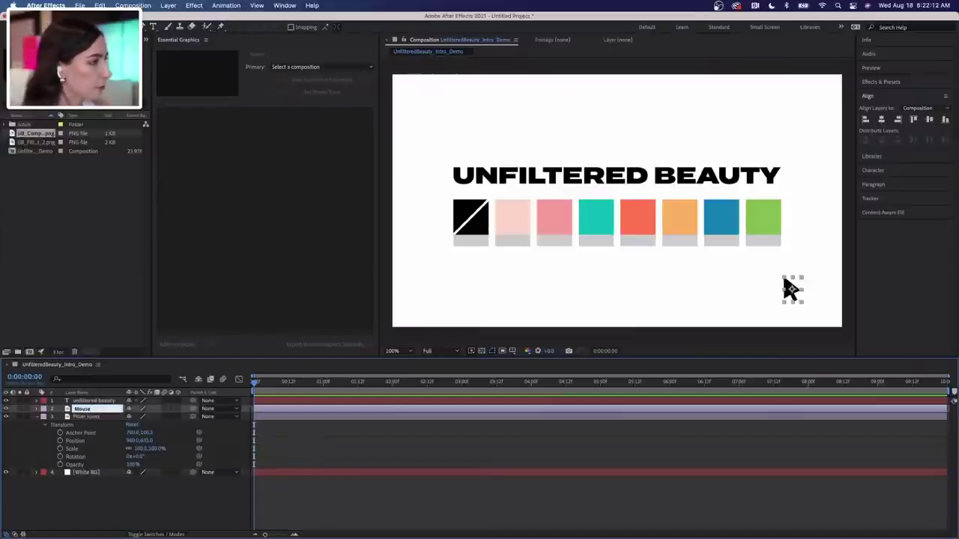
key(Return)
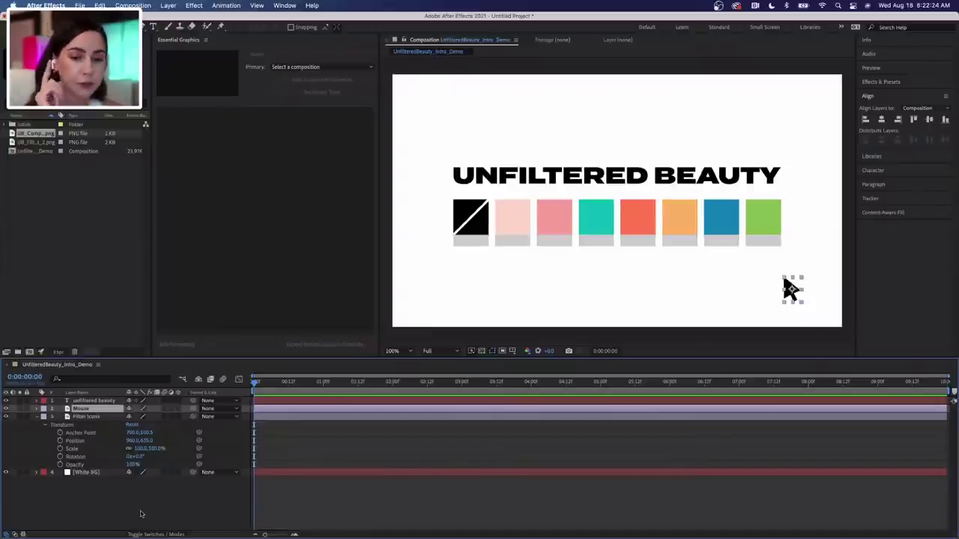
click(37, 418)
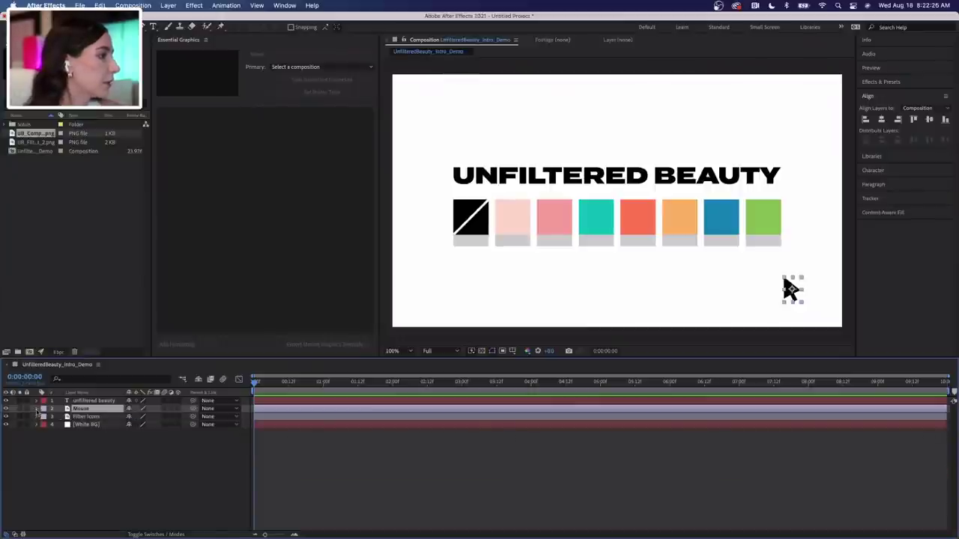
click(36, 408)
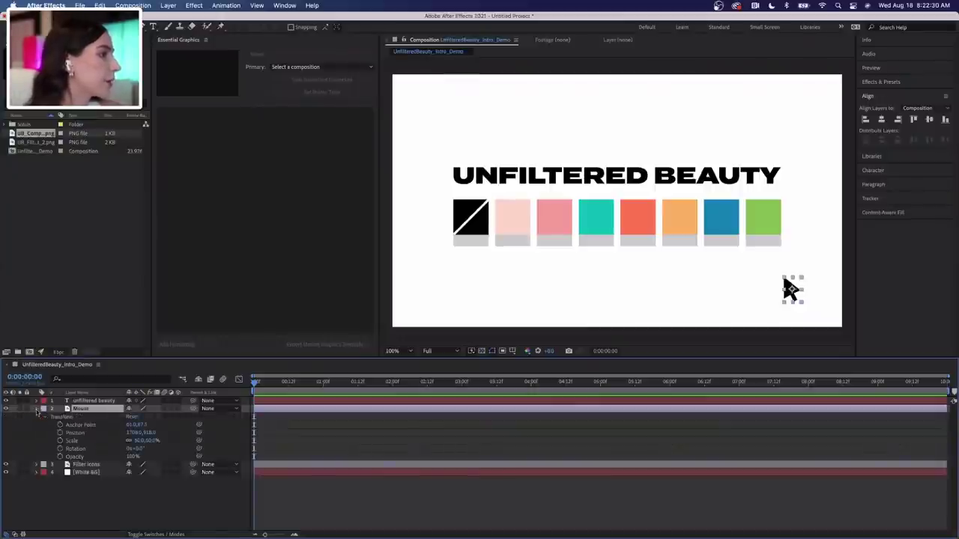
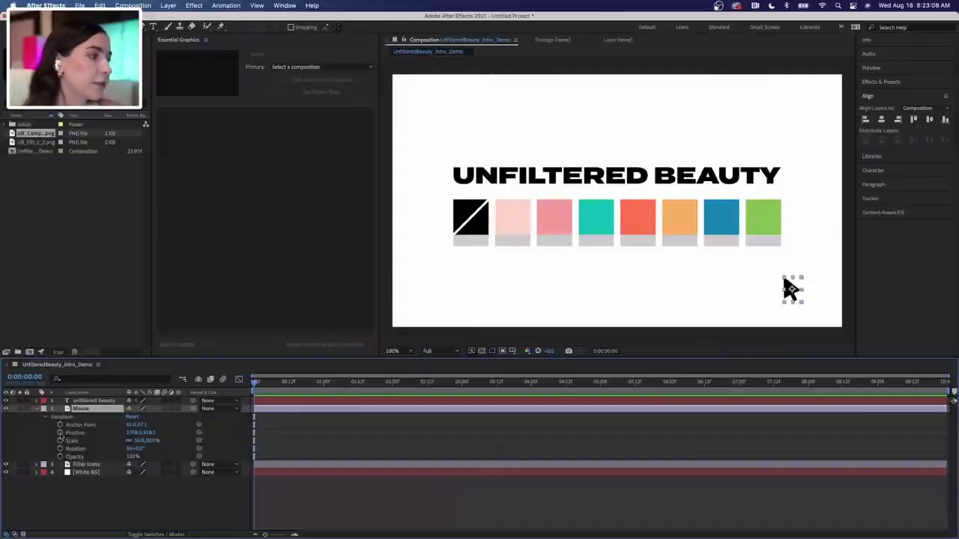
Keyframe the Mouse cursor's Position at 0:00 and raise it to about Y 767 at frame 12
click(61, 432)
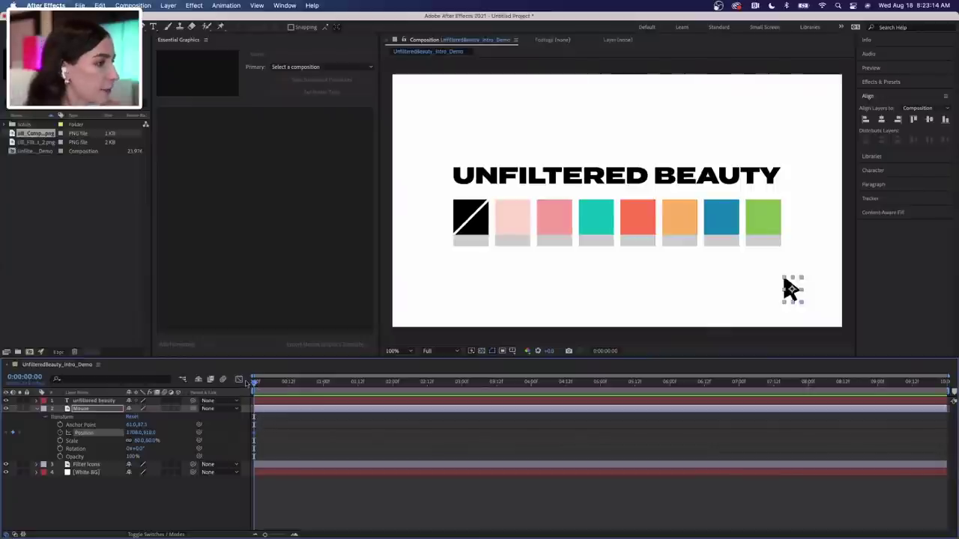
drag(255, 382, 285, 382)
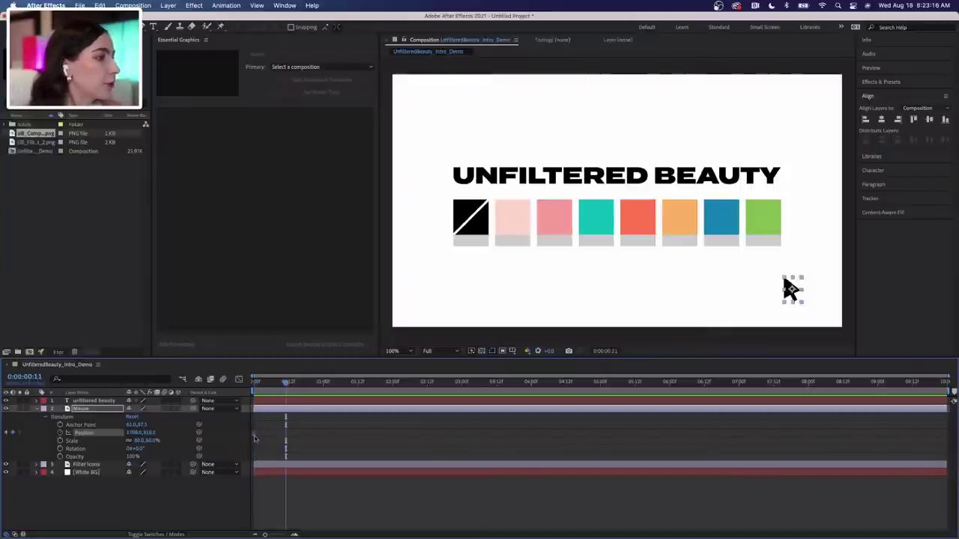
mouse_move(255, 438)
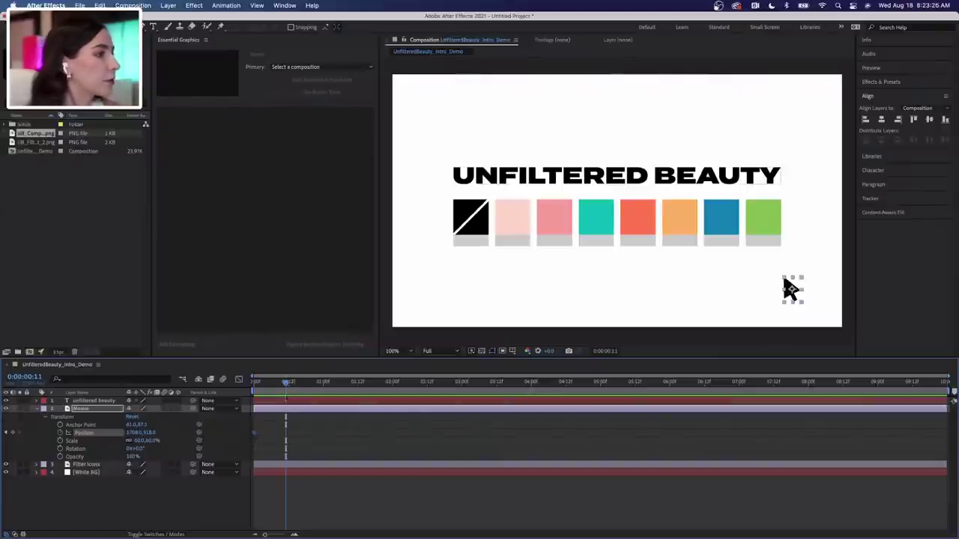
drag(286, 383, 290, 384)
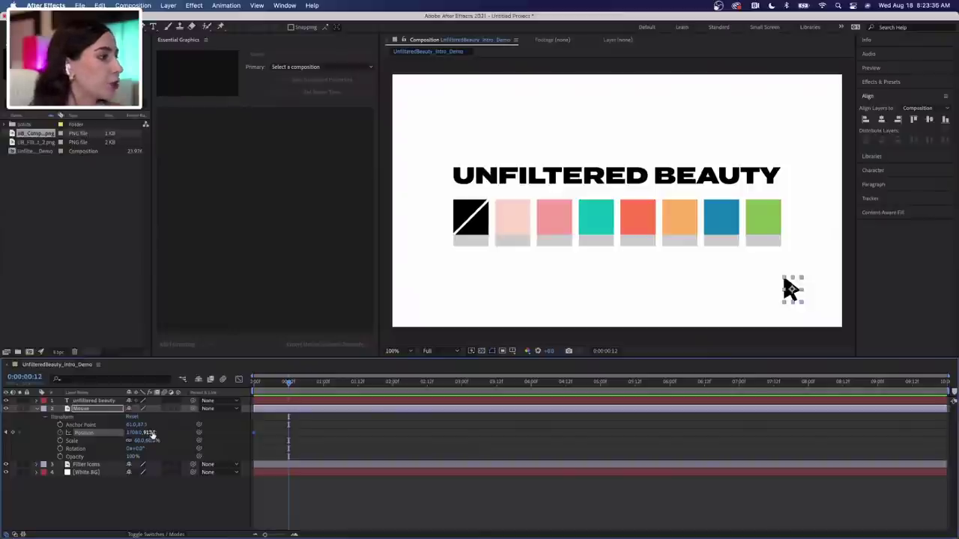
drag(152, 435, 69, 434)
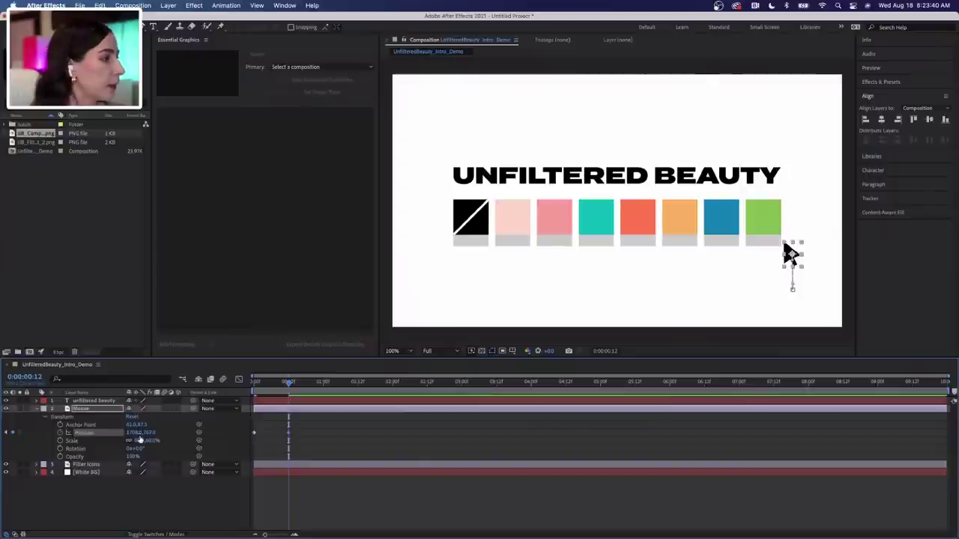
Shift the cursor's frame-12 Position to about 1444, 767, just below the blue swatch
mouse_move(131, 433)
mouse_down()
mouse_move(83, 433)
mouse_move(142, 435)
mouse_up()
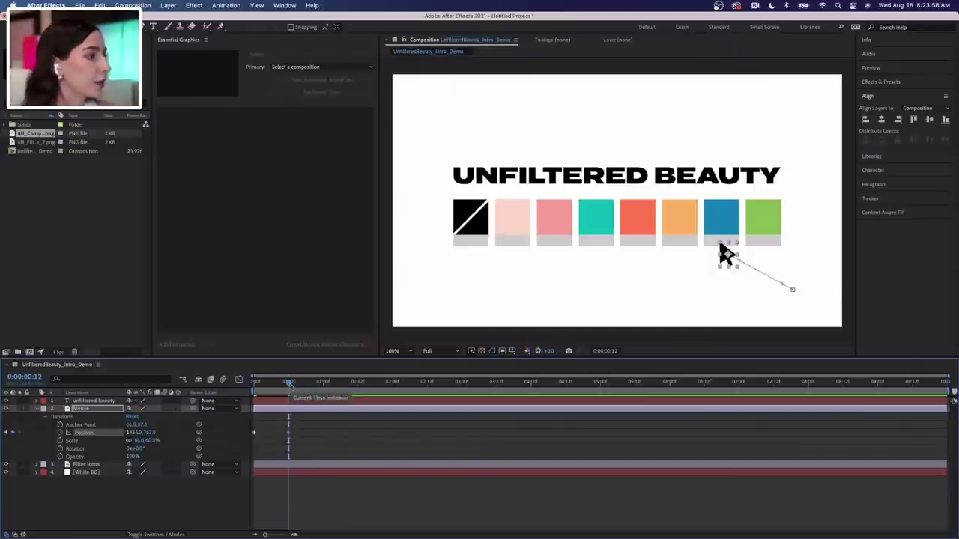
drag(289, 383, 300, 383)
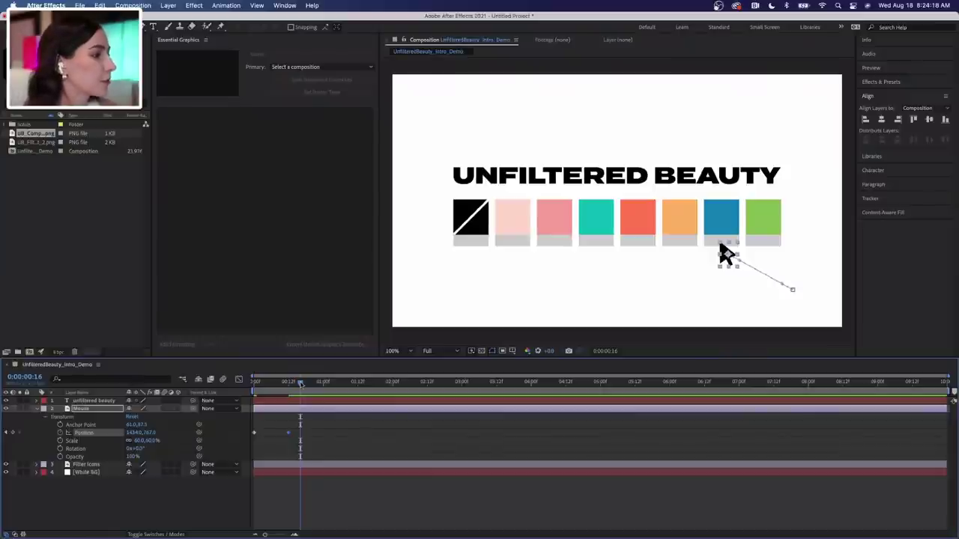
drag(299, 382, 288, 382)
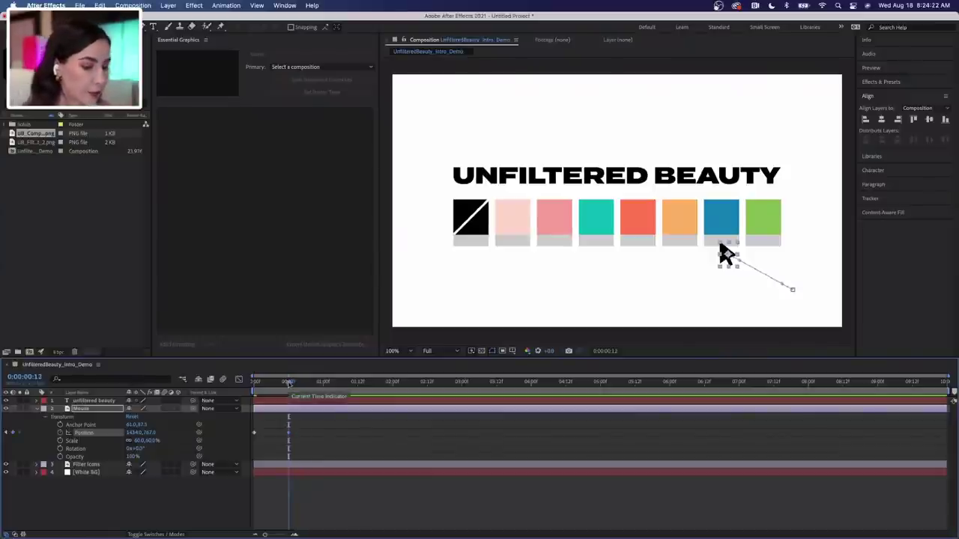
key(Page_Up)
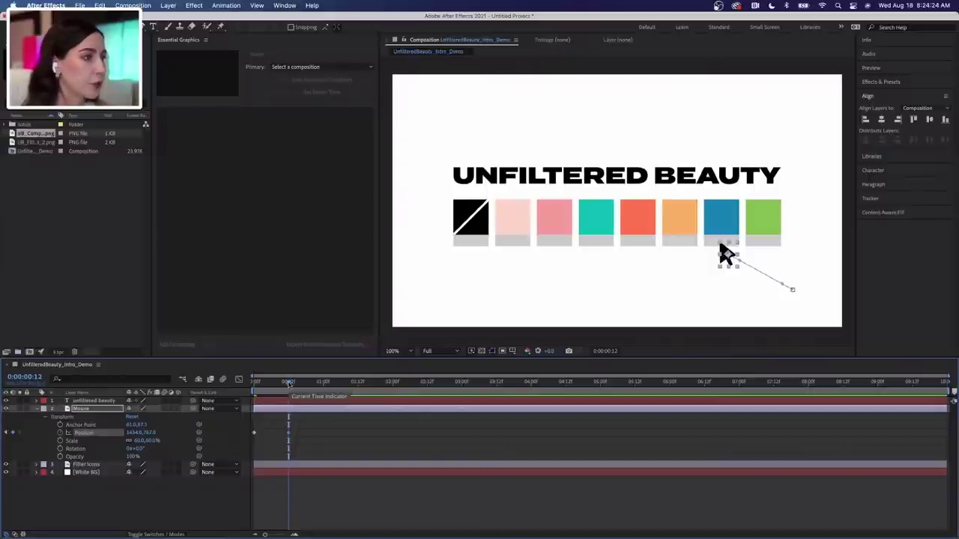
key(shift+Right)
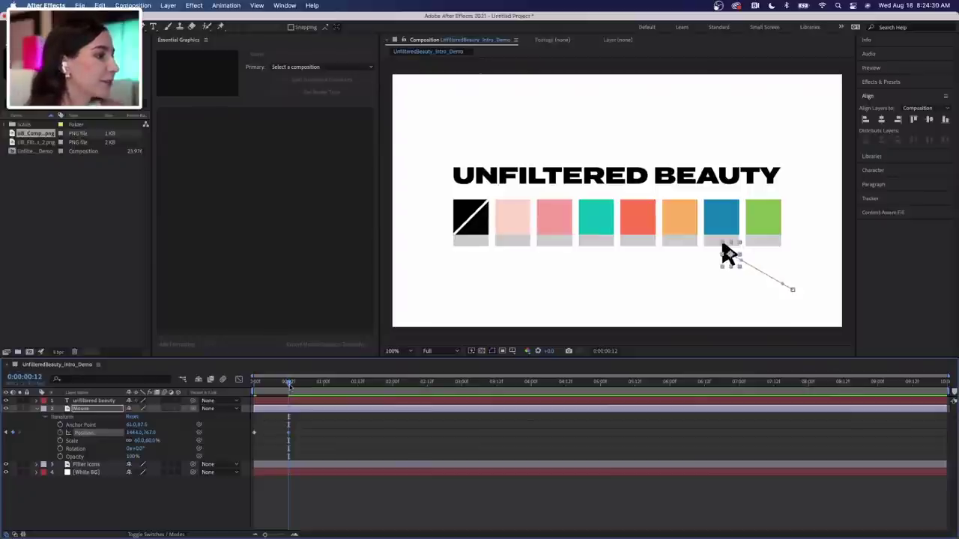
Hold the cursor under the blue swatch at frame 17, then move it to X 1080 at 1:12
drag(289, 383, 303, 383)
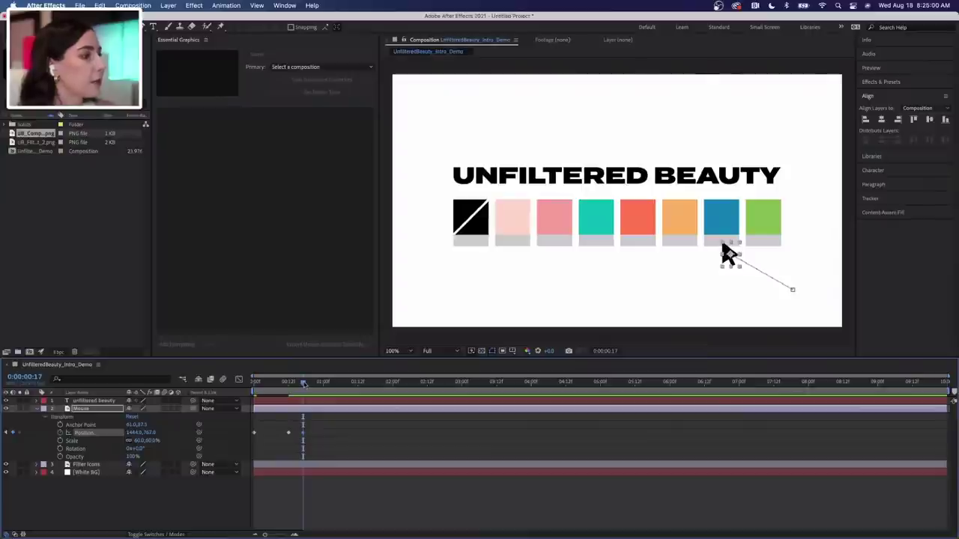
key(space)
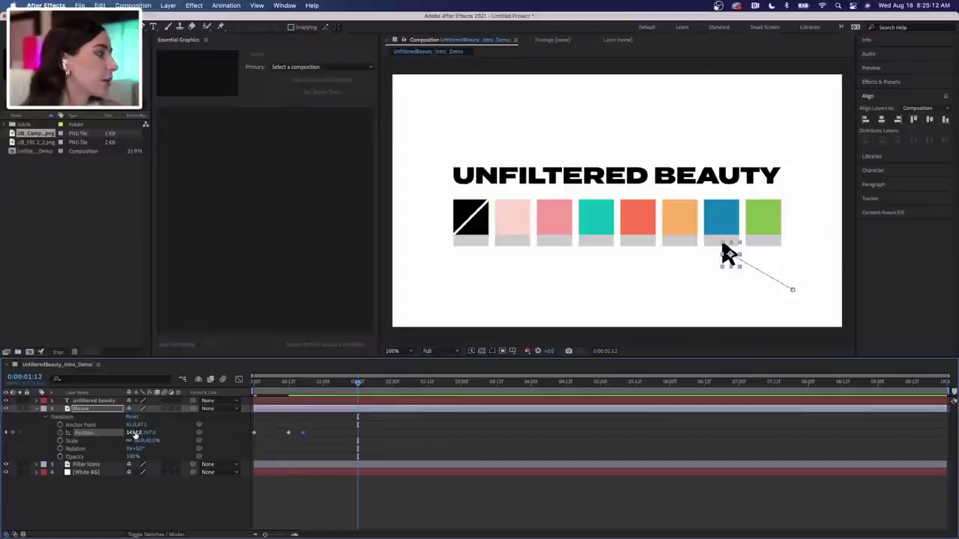
mouse_move(134, 434)
mouse_down()
mouse_move(98, 434)
mouse_move(127, 434)
mouse_move(116, 434)
mouse_up()
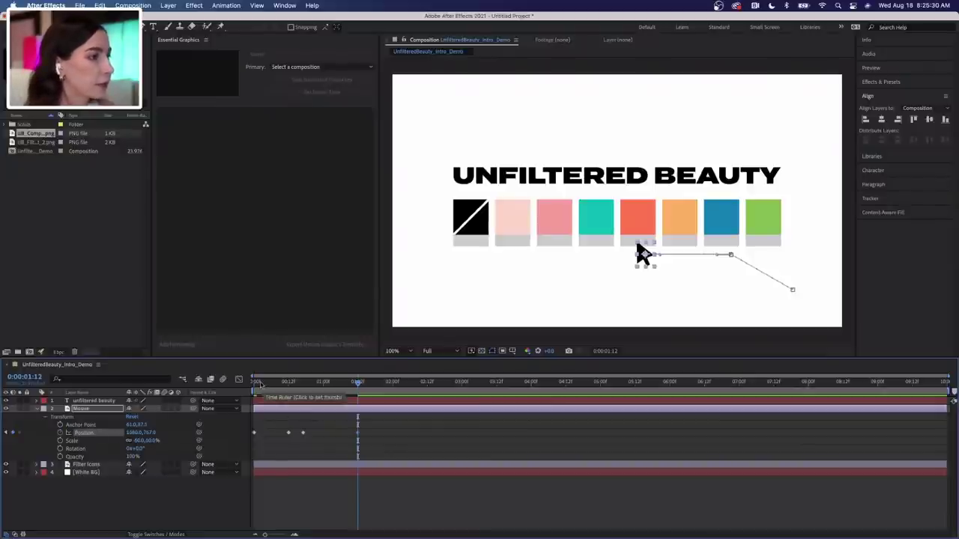
click(262, 383)
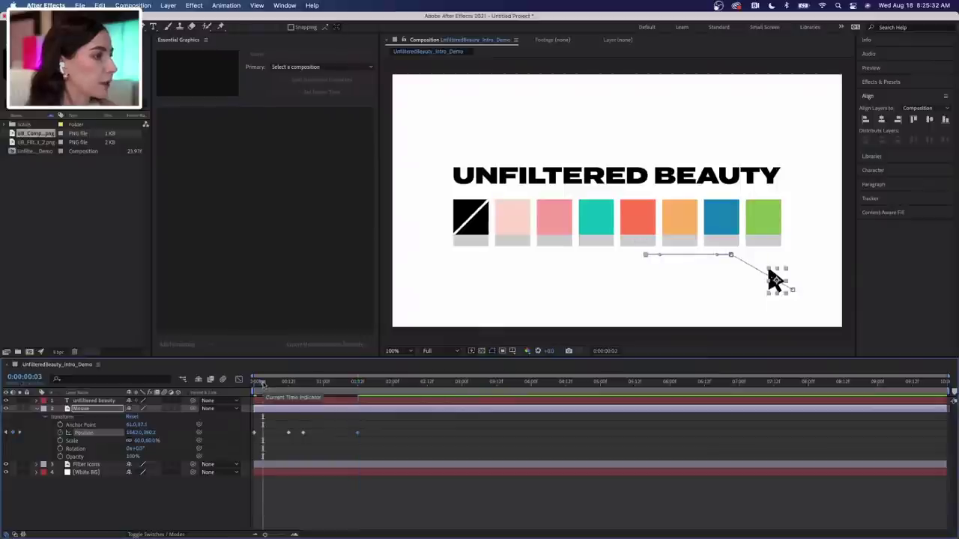
drag(262, 383, 249, 385)
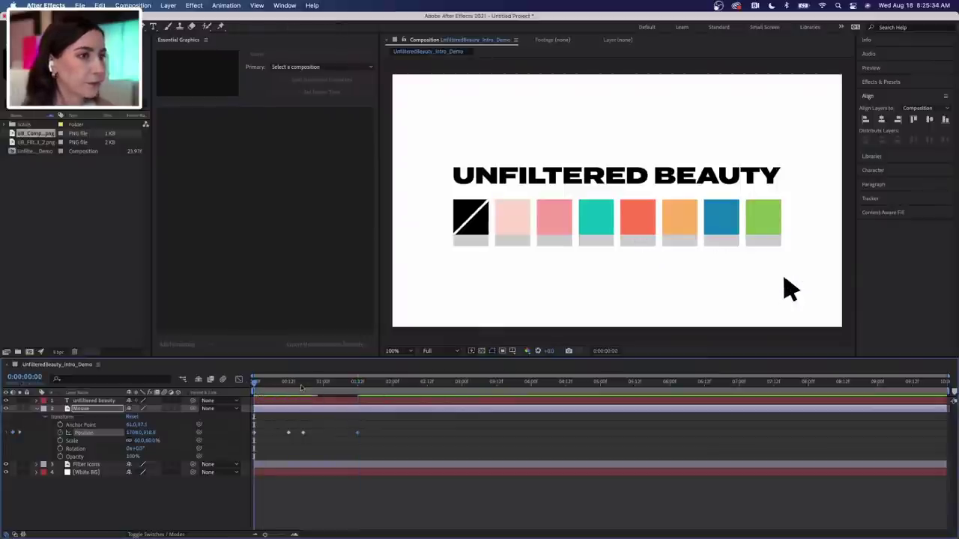
key(space)
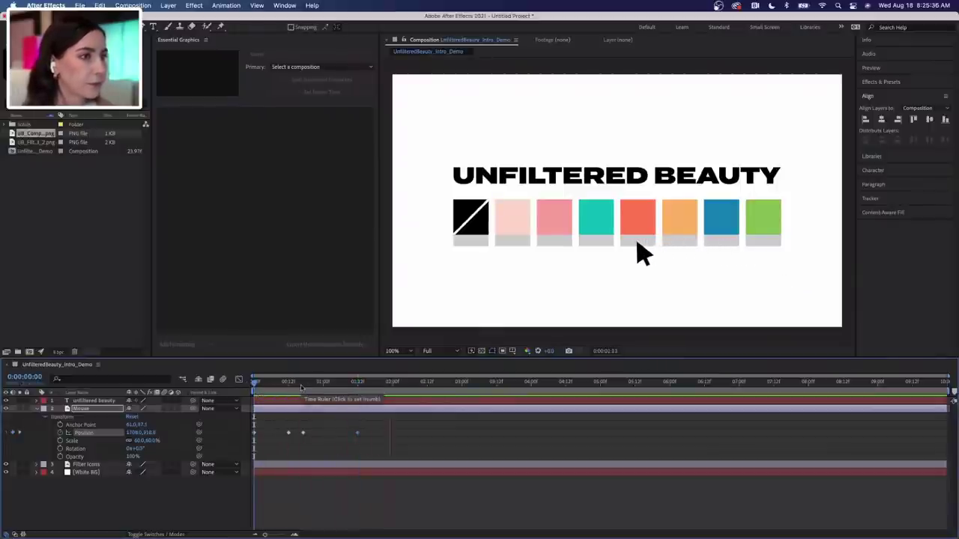
key(space)
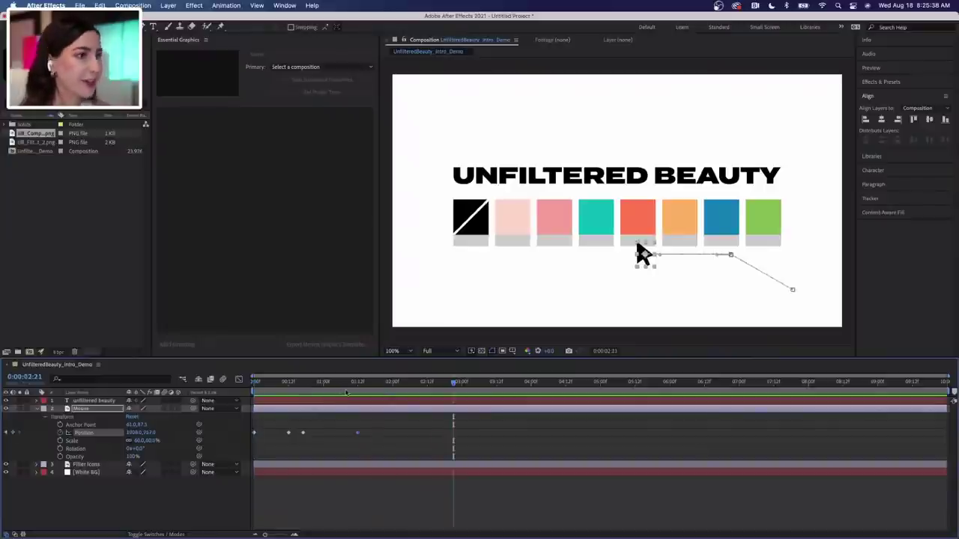
drag(276, 383, 251, 384)
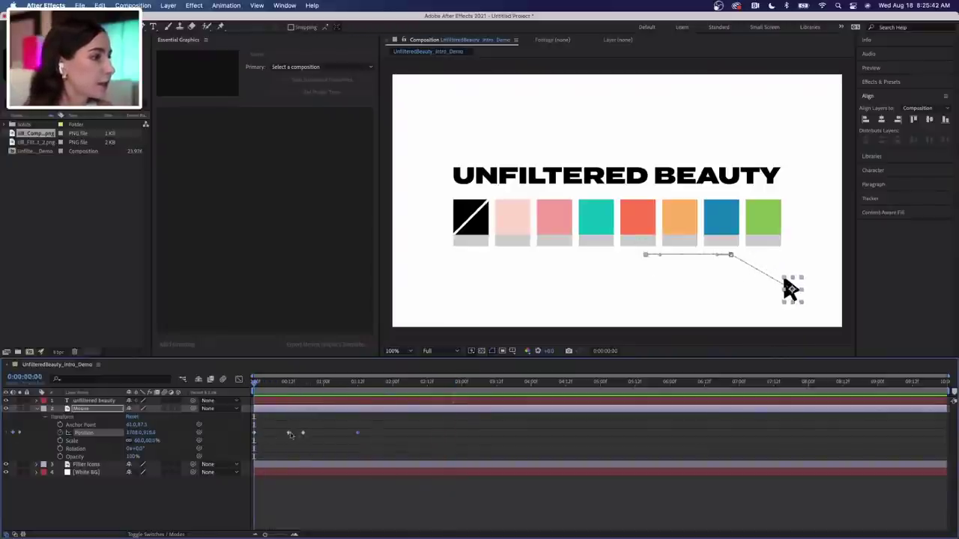
key(space)
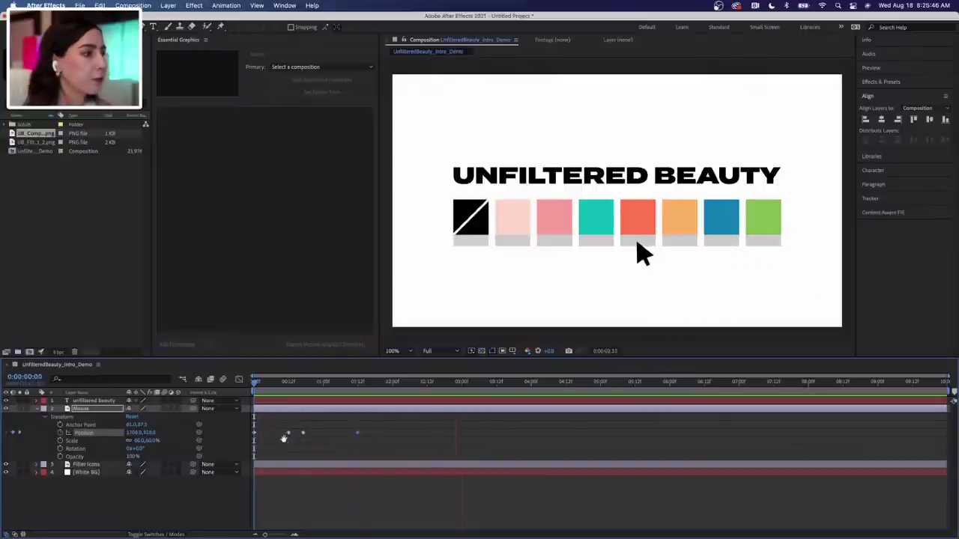
key(space)
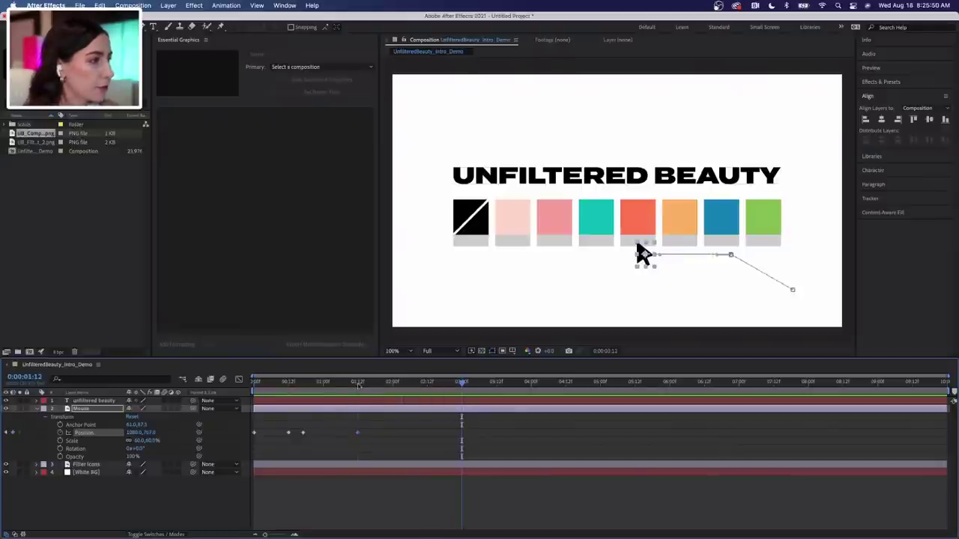
click(358, 385)
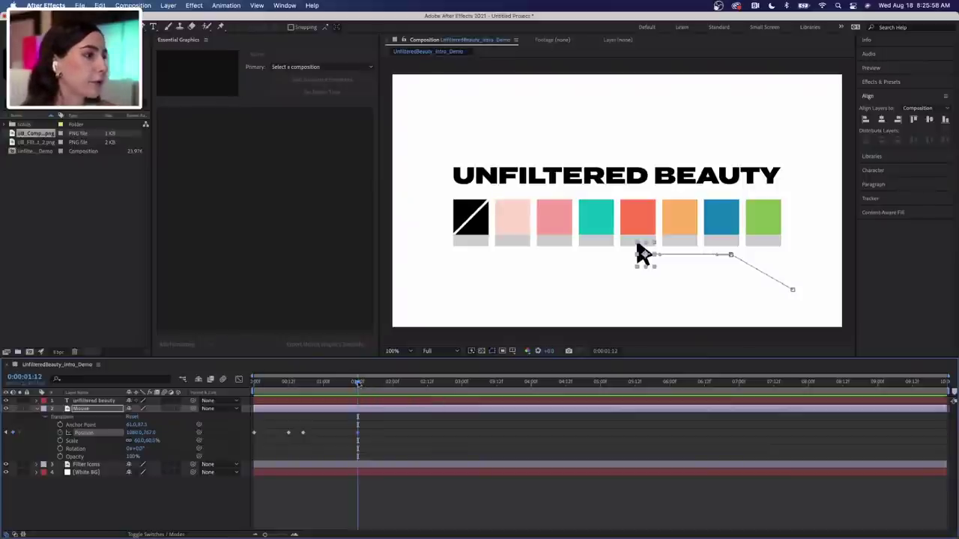
drag(358, 383, 372, 384)
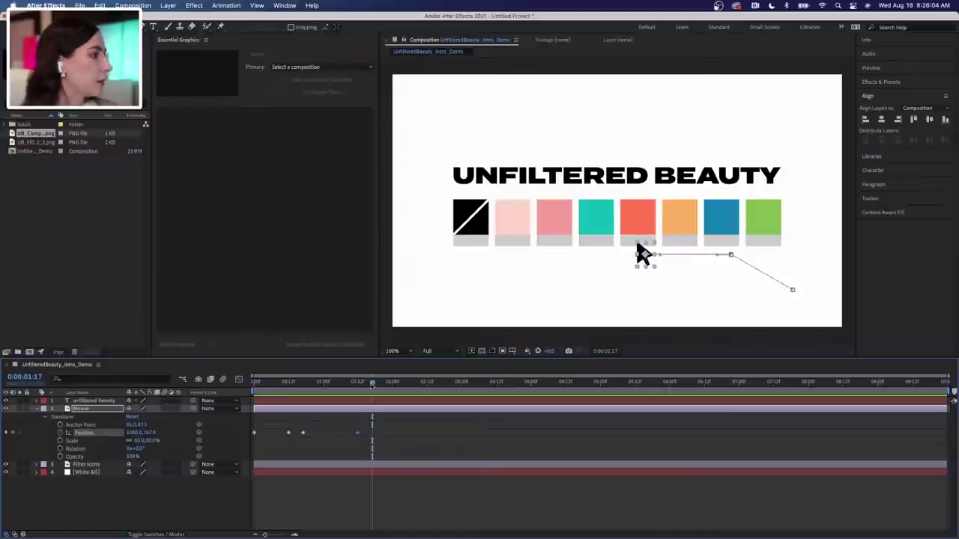
Hold the cursor at 1:17, then slide it to the darker pink swatch at 2:12
click(12, 433)
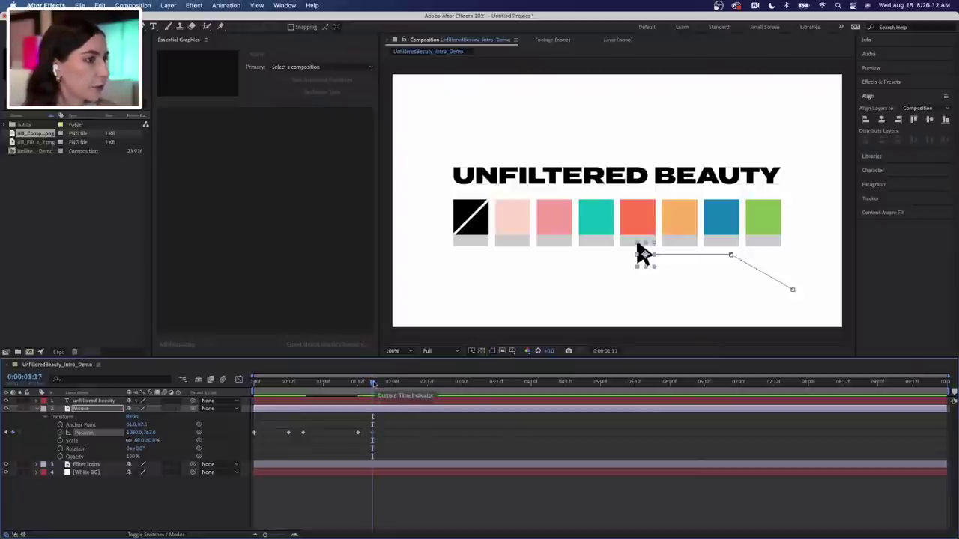
drag(373, 382, 382, 386)
click(426, 383)
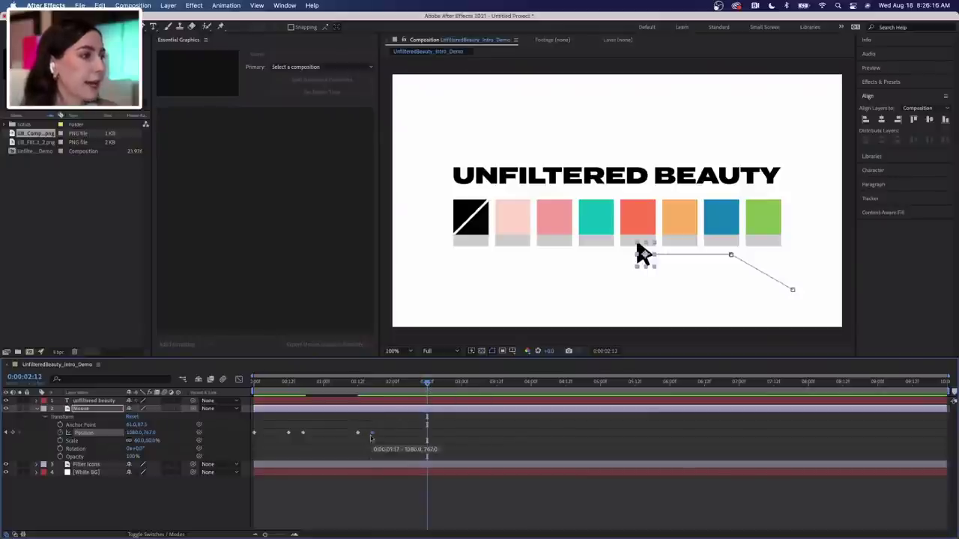
click(372, 433)
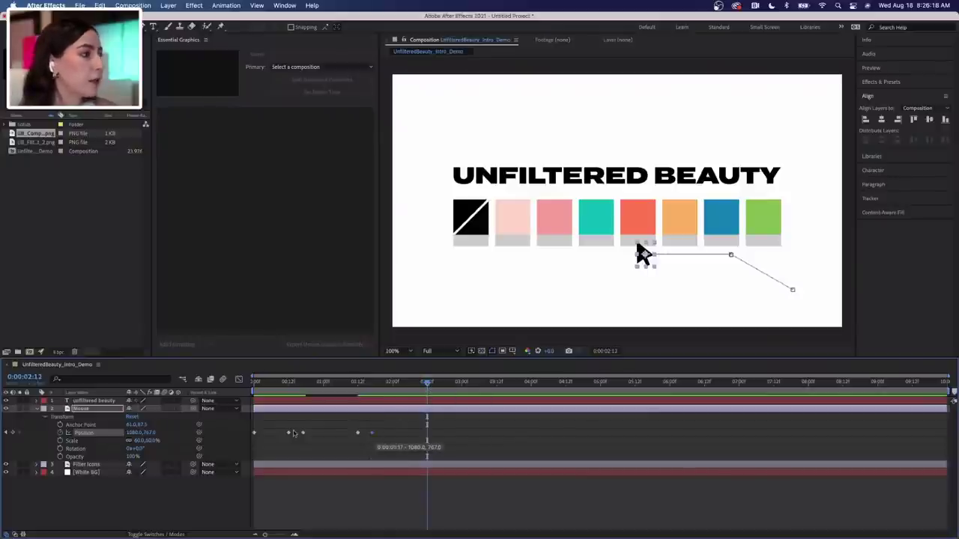
click(133, 433)
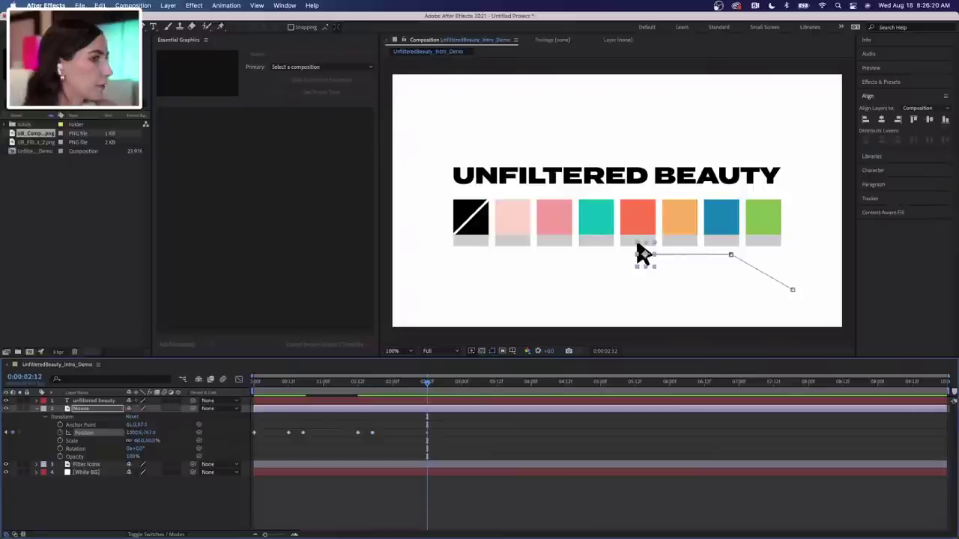
drag(135, 435, 66, 451)
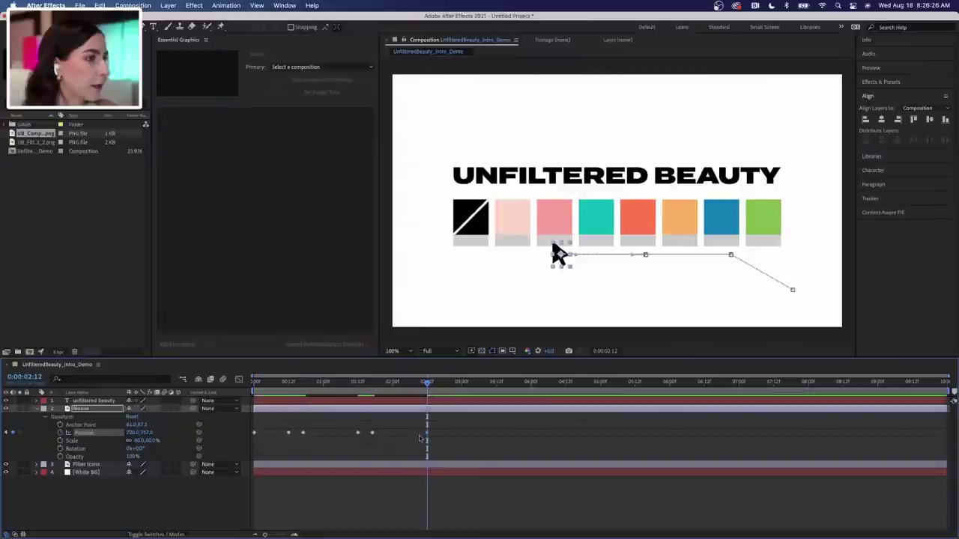
Move the cursor to the black-and-white swatch with a keyframe at 3:12
drag(427, 385, 496, 389)
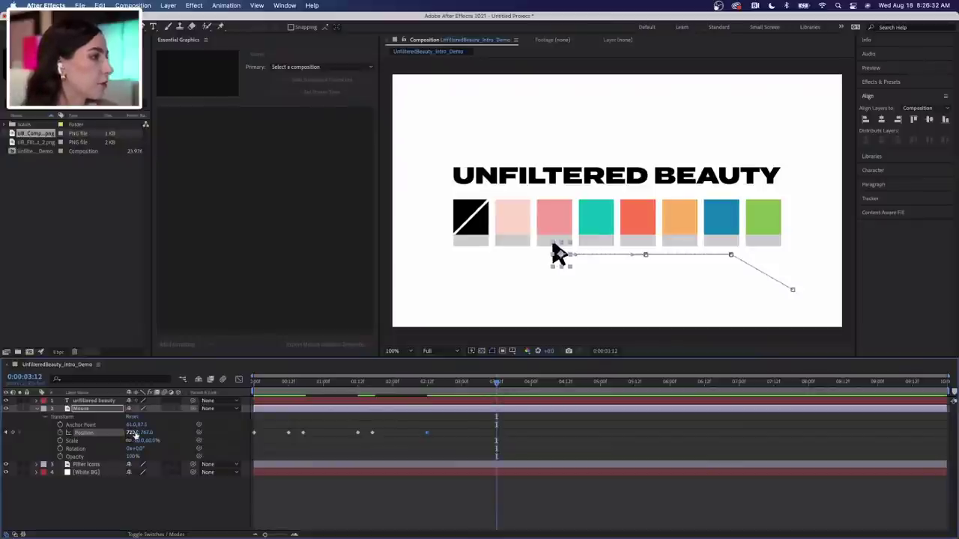
drag(556, 249, 473, 250)
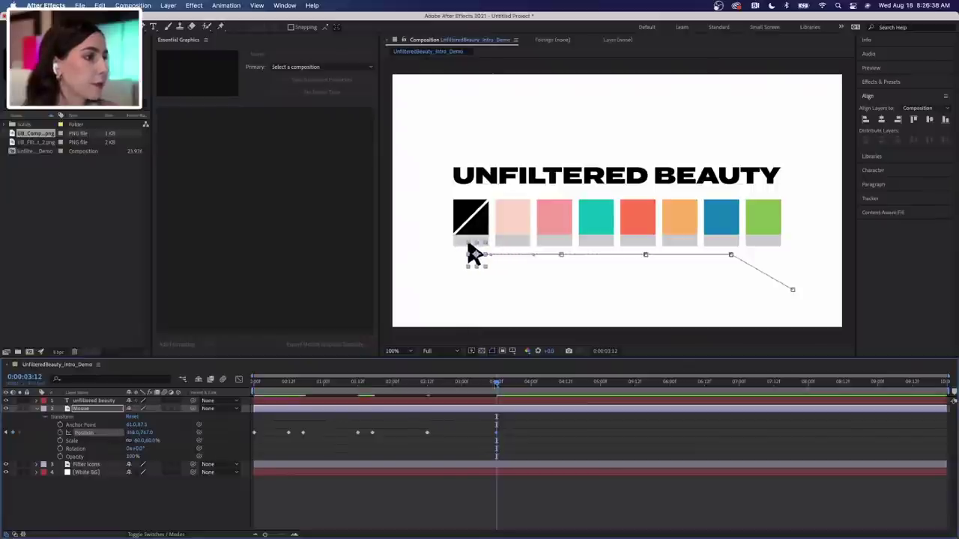
drag(495, 382, 256, 382)
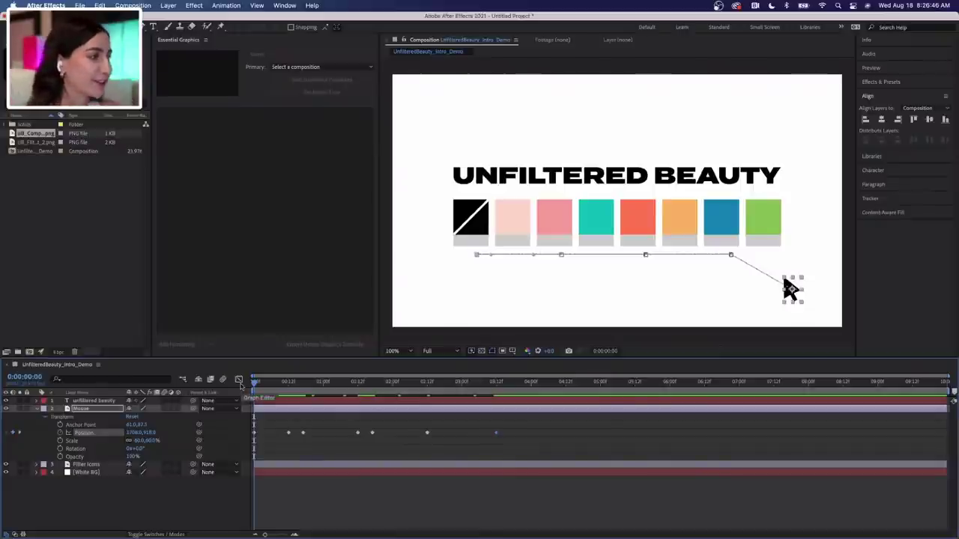
Preview the intro, then park the playhead at 0:00:02:12 where the arrow reaches pink
key(space)
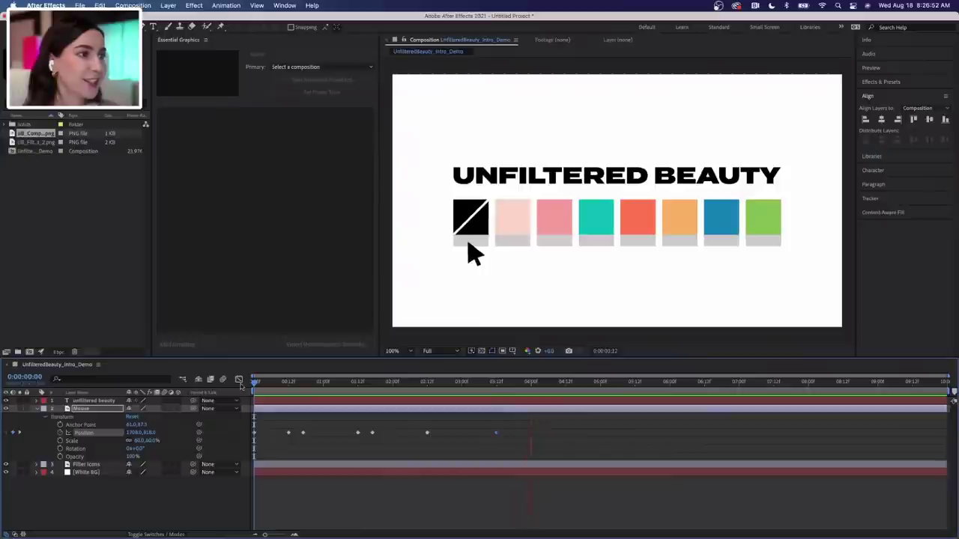
key(space)
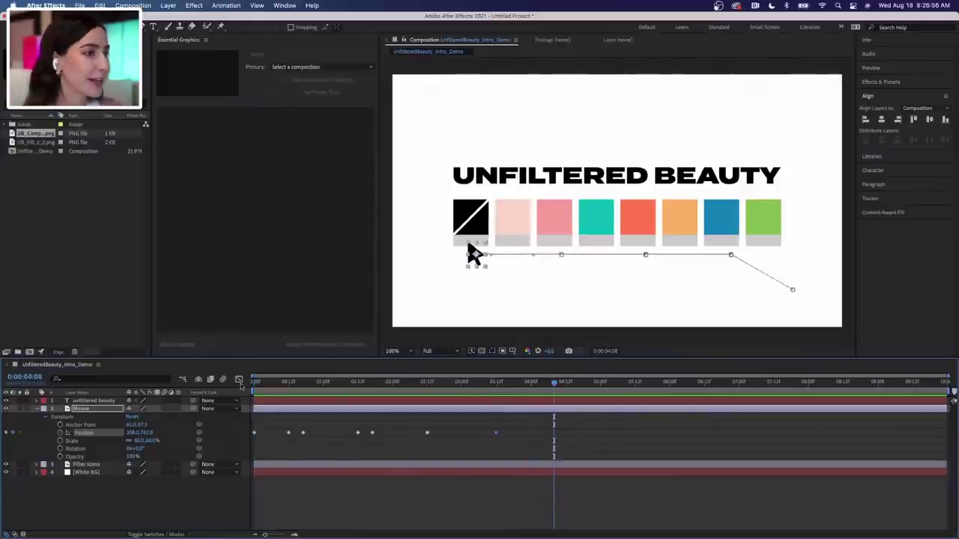
click(427, 387)
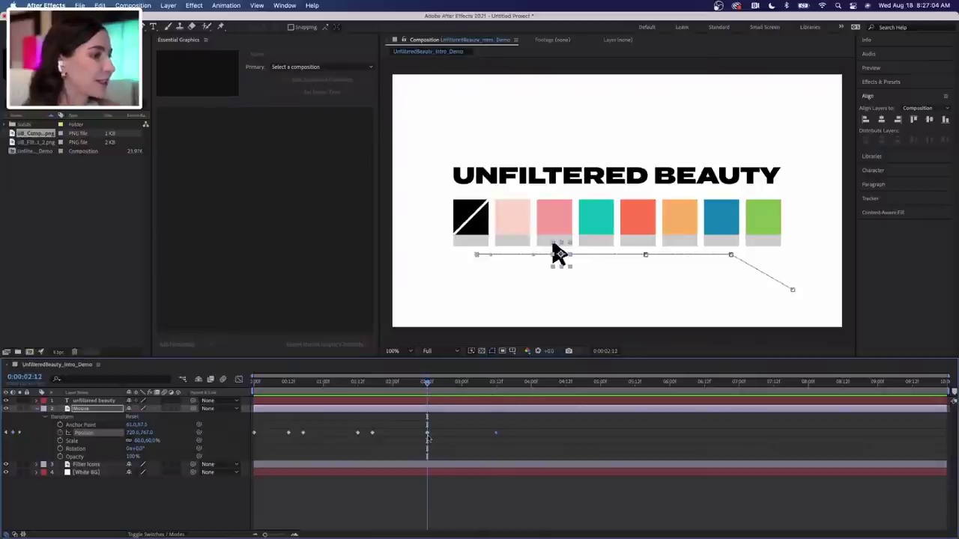
mouse_move(430, 440)
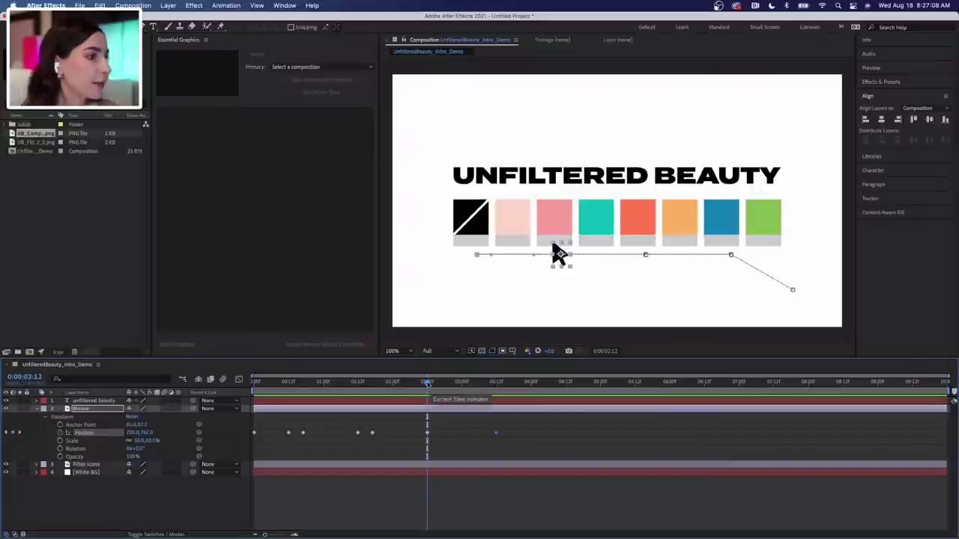
mouse_move(429, 383)
mouse_down()
mouse_move(442, 384)
mouse_move(427, 384)
mouse_up()
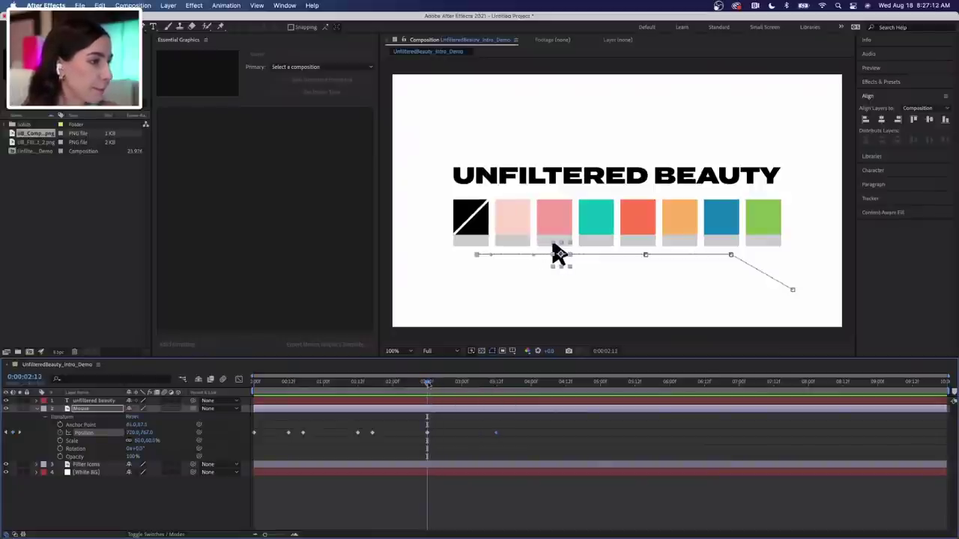
mouse_move(428, 436)
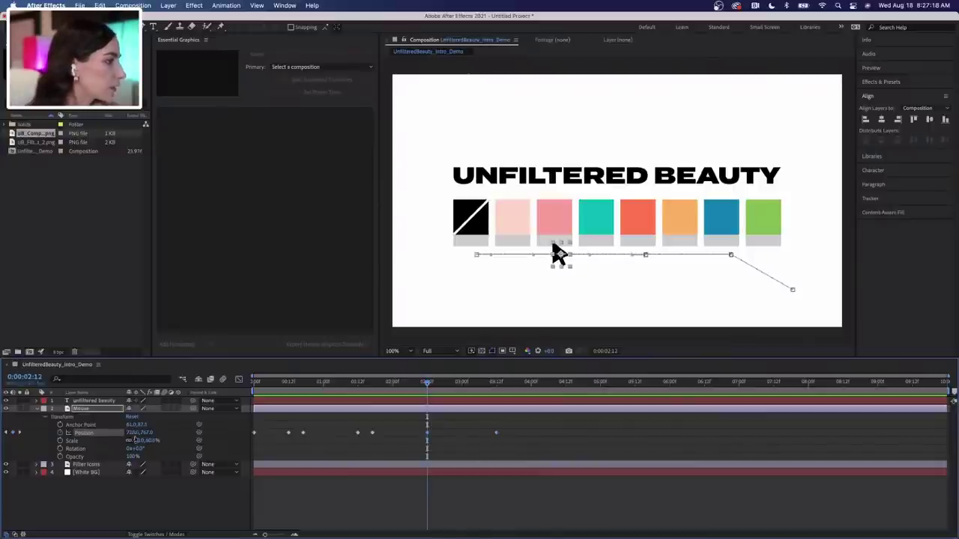
Add a hold keyframe at 0:00:02:17 with Position X 720, then preview the pause
click(146, 434)
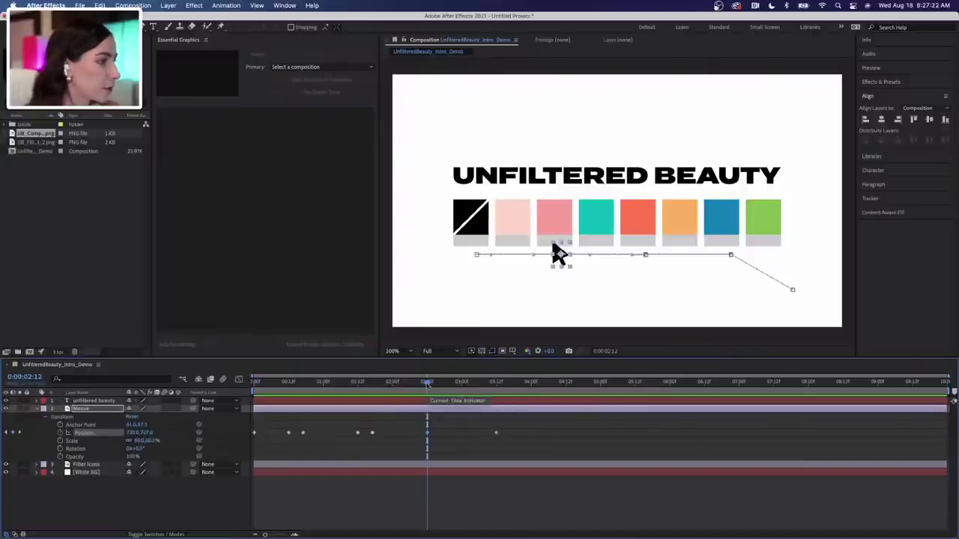
click(432, 382)
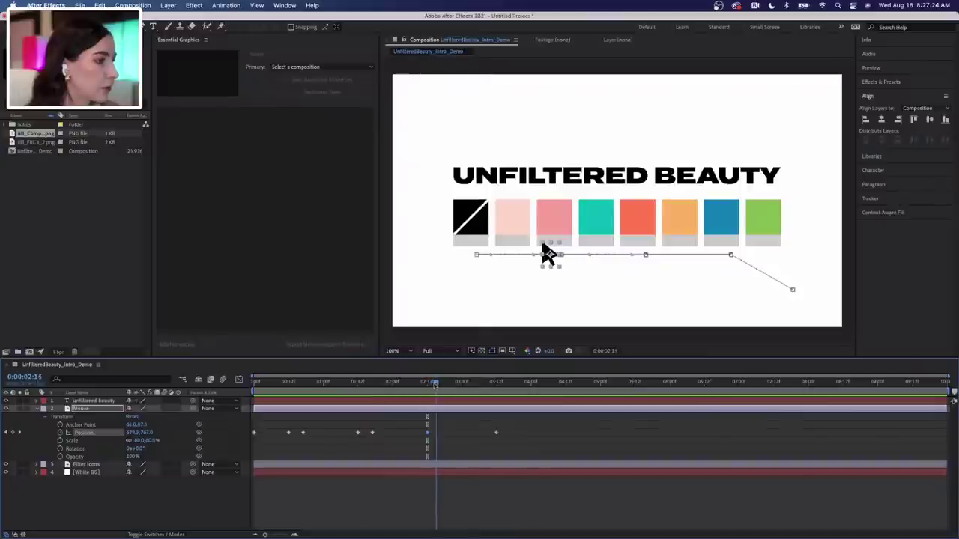
drag(432, 382, 440, 382)
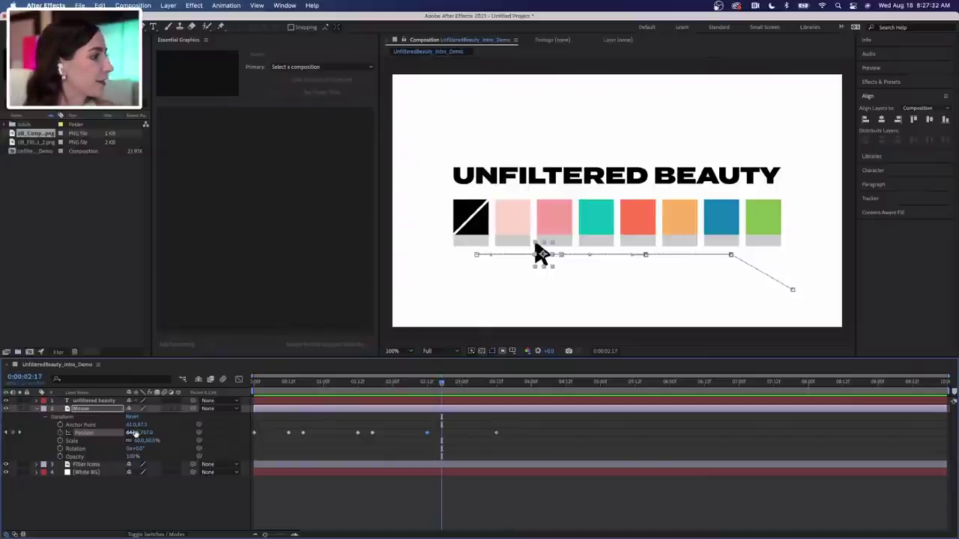
click(134, 433)
text(720)
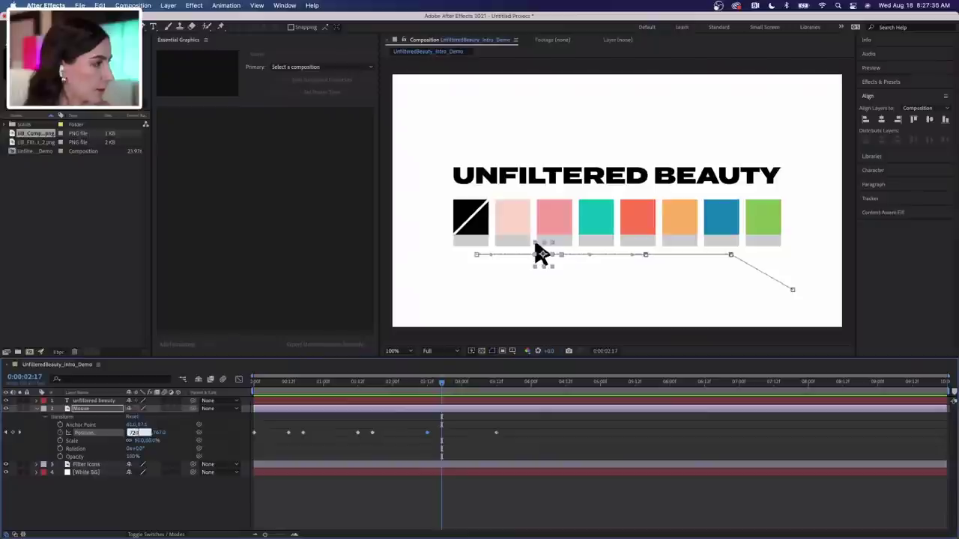
key(Return)
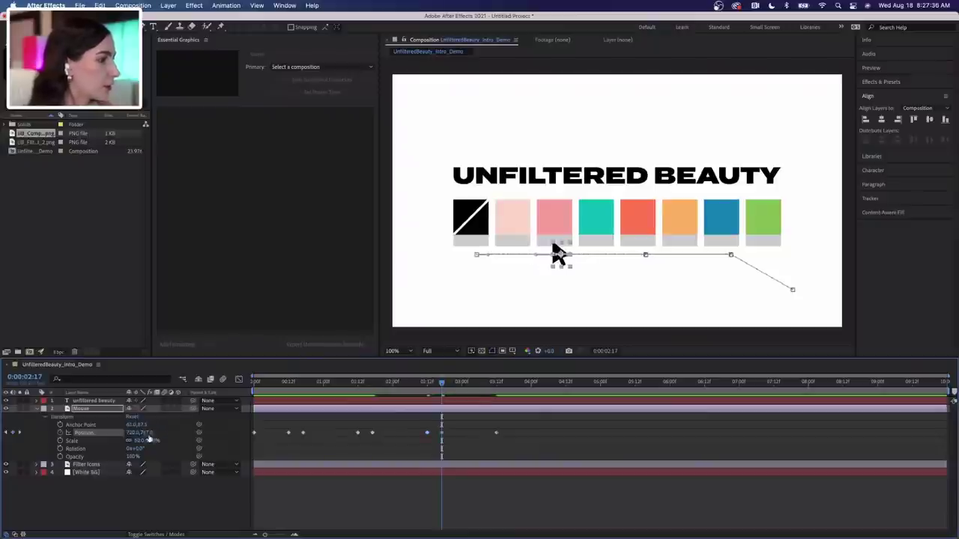
key(space)
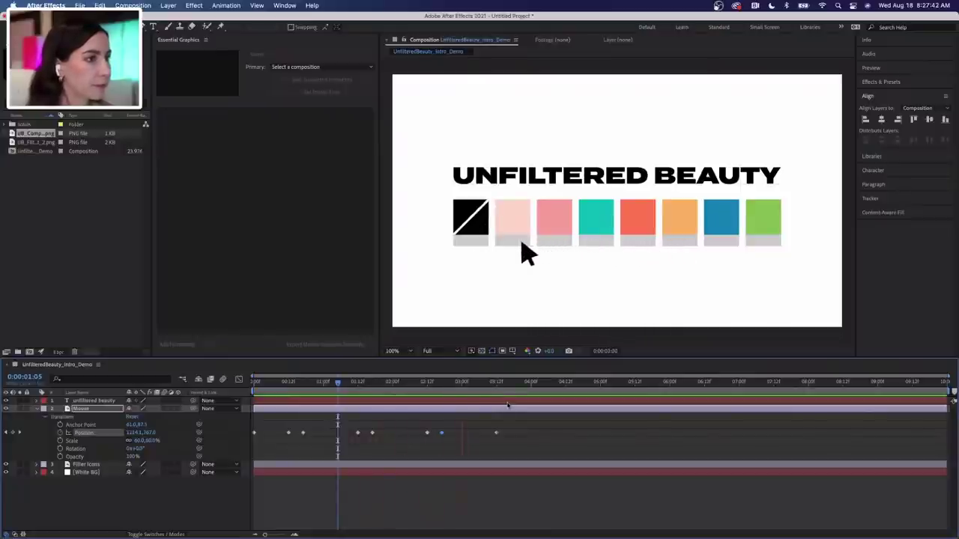
key(space)
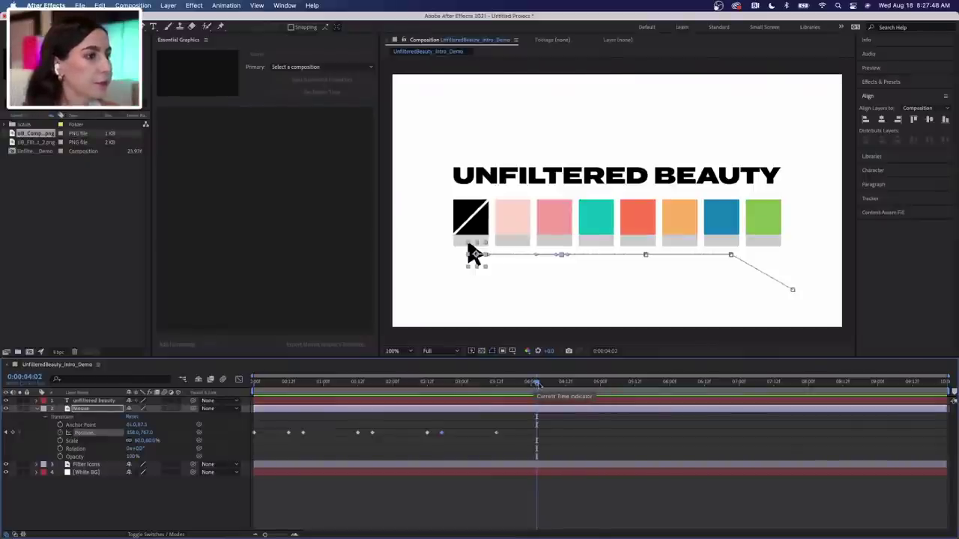
Move the playhead back to 0:00:00:00, then forward to 0:00:00:12
drag(536, 384, 249, 388)
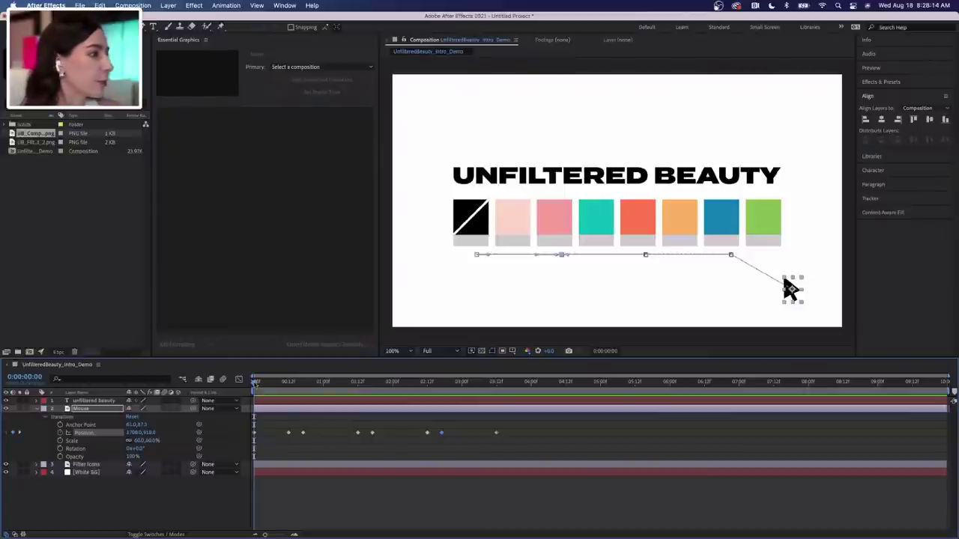
drag(255, 383, 288, 383)
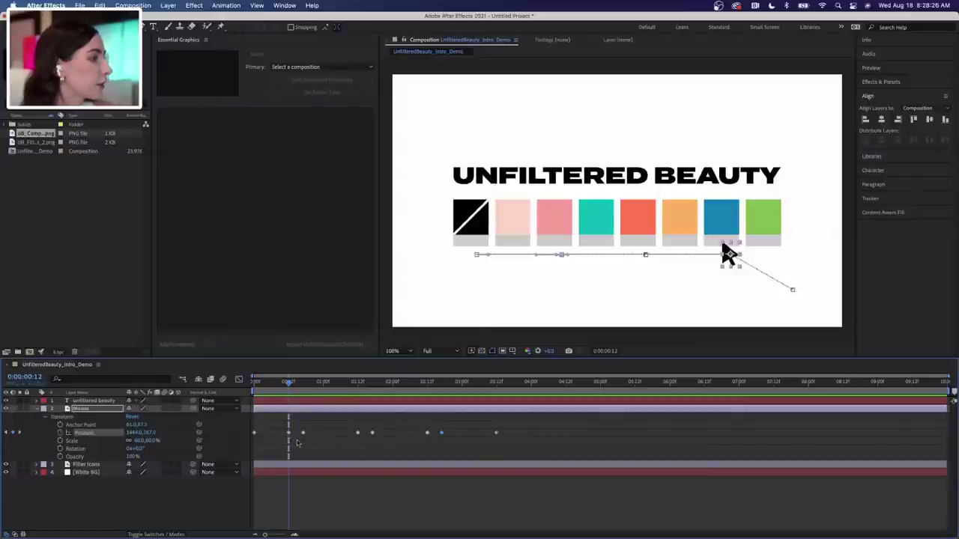
Keyframe the arrow's Scale at 60% on frame 12 and shrink it to 50% at frame 14
click(60, 440)
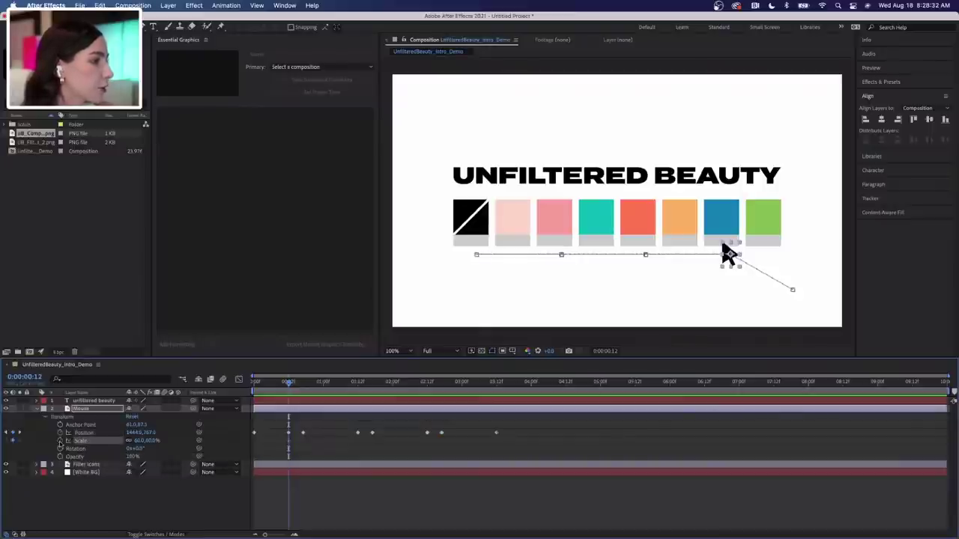
click(138, 440)
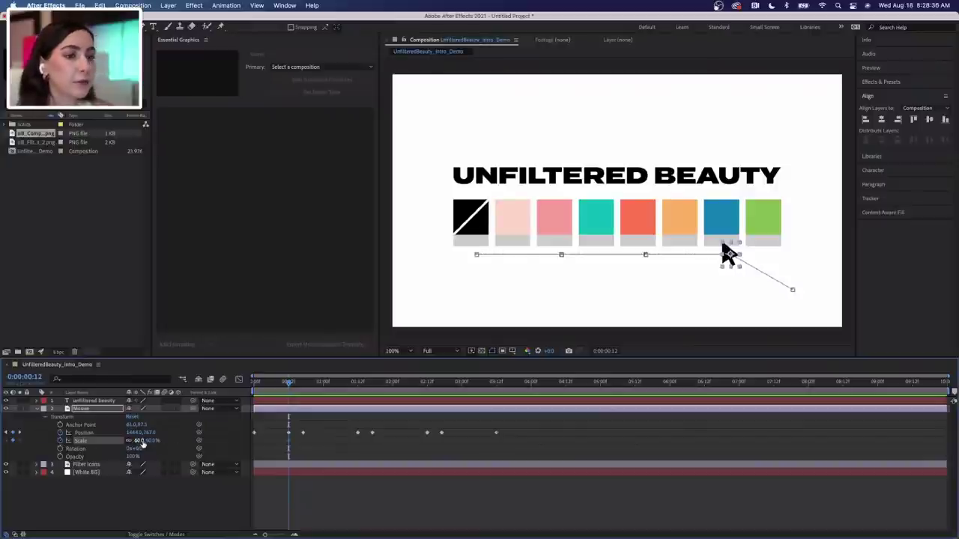
key(Return)
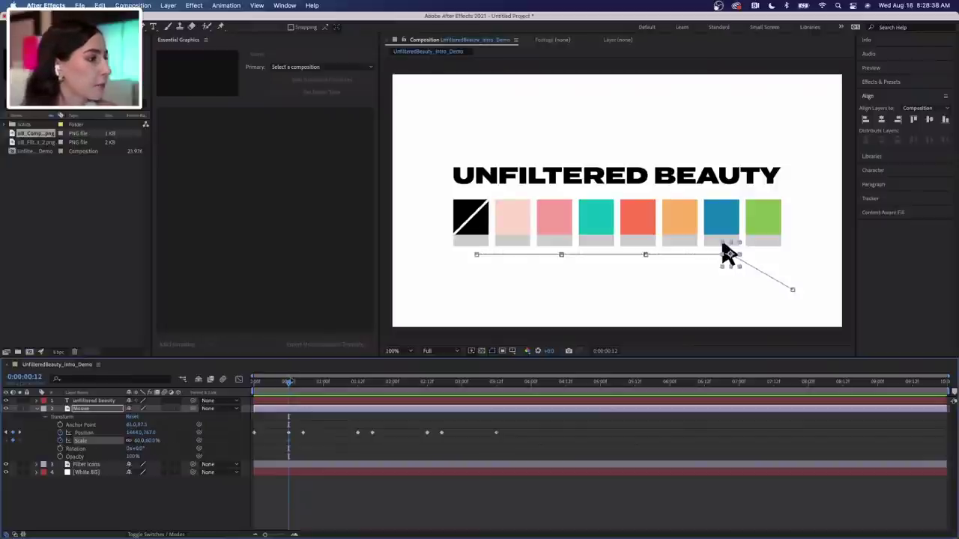
key(Page_Down)
key(Page_Down)
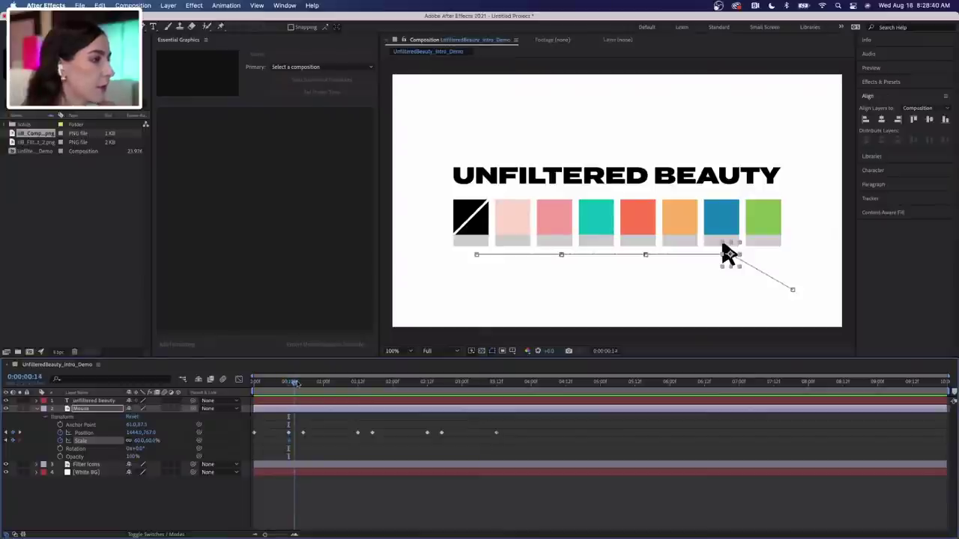
key(Page_Down)
key(Page_Up)
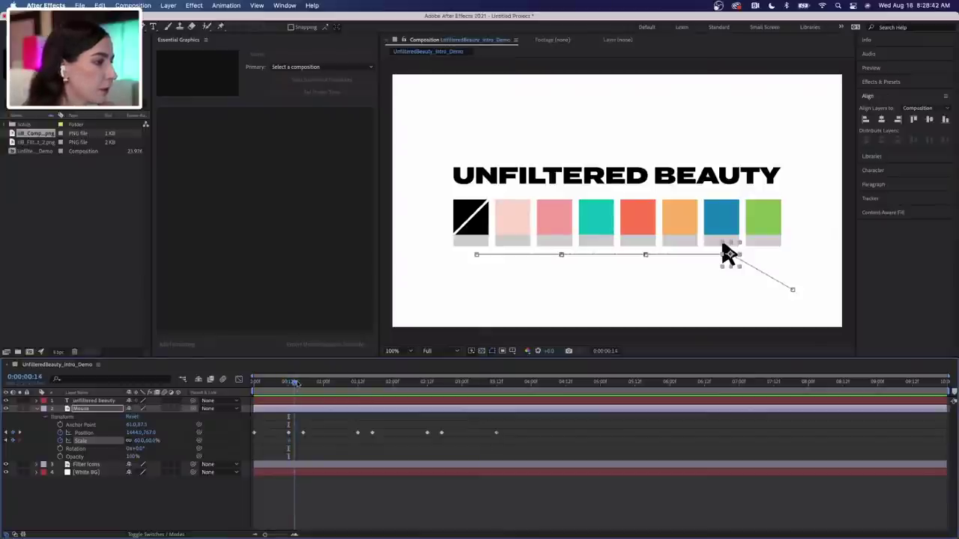
drag(289, 432, 293, 432)
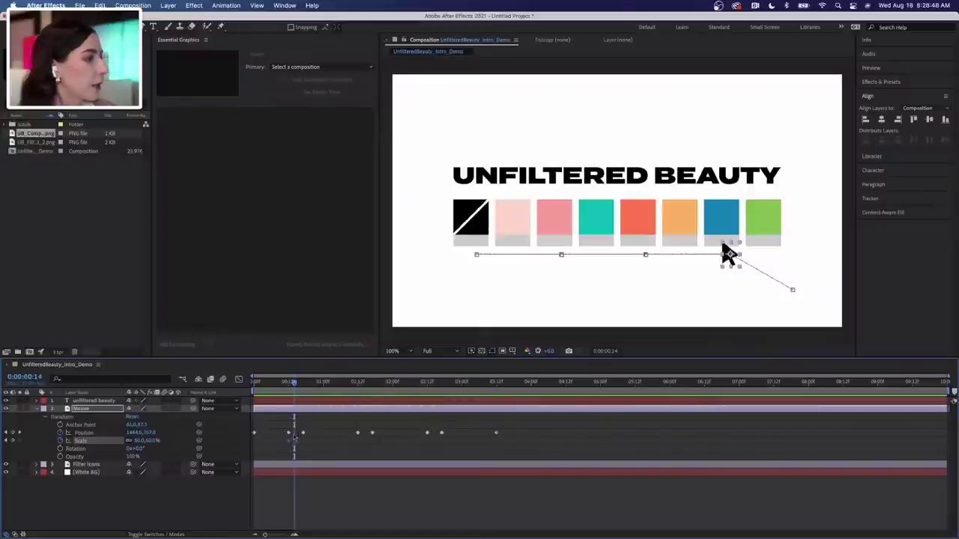
click(139, 441)
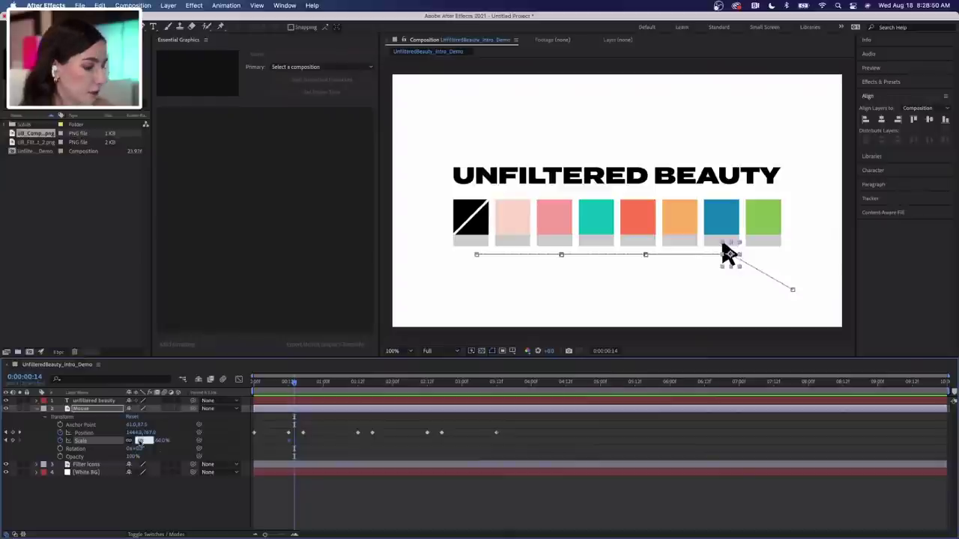
text(50)
key(Return)
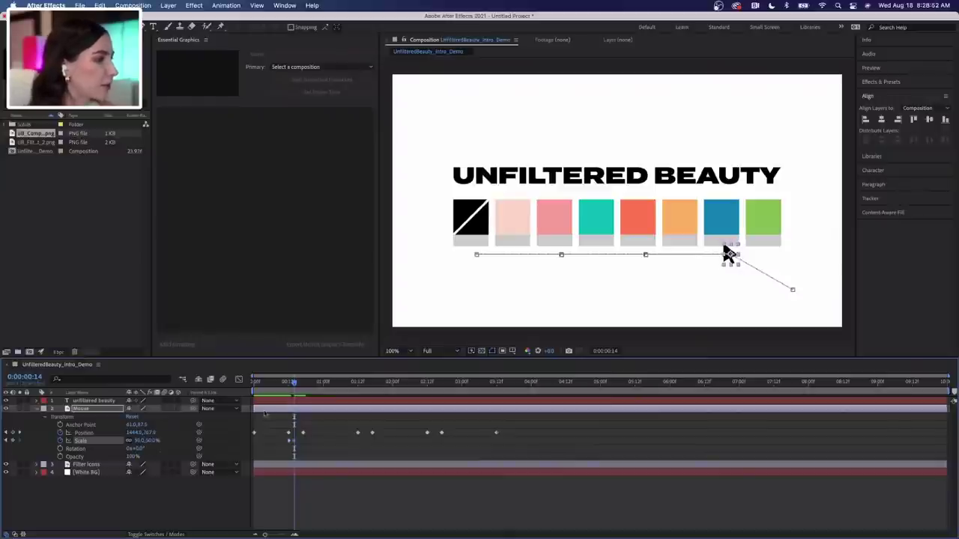
Return the arrow's Scale to 60% at 0:00:00:17
key(Page_Down)
key(Page_Down)
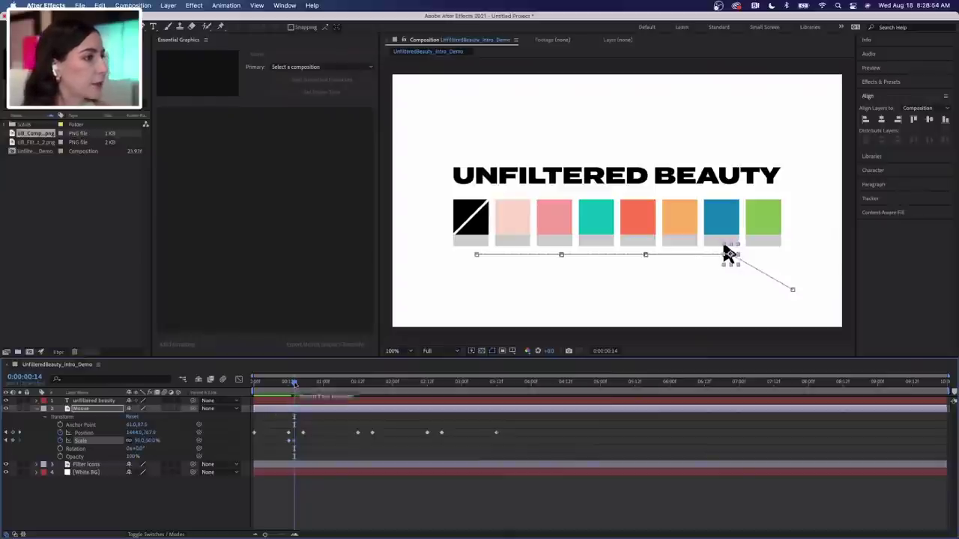
key(Page_Down)
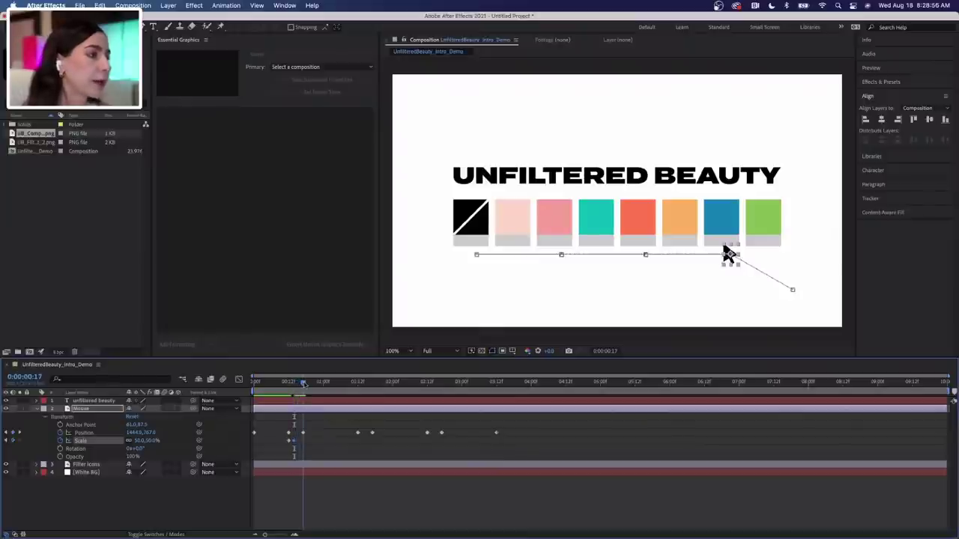
click(140, 440)
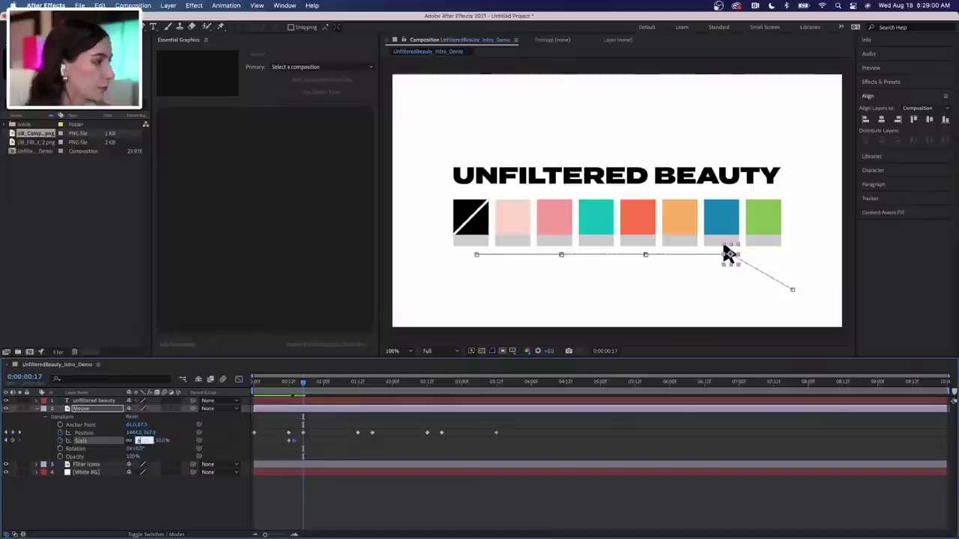
key(Return)
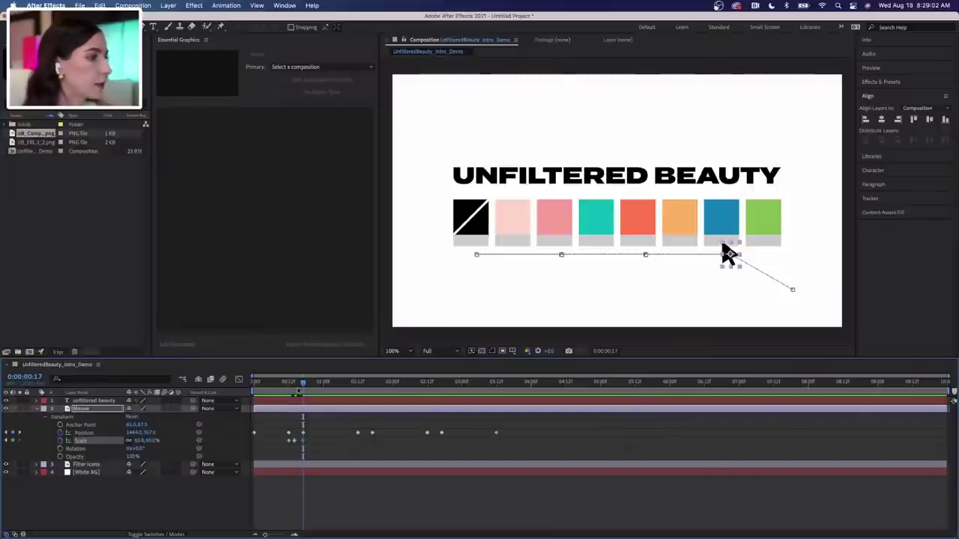
drag(303, 385, 274, 385)
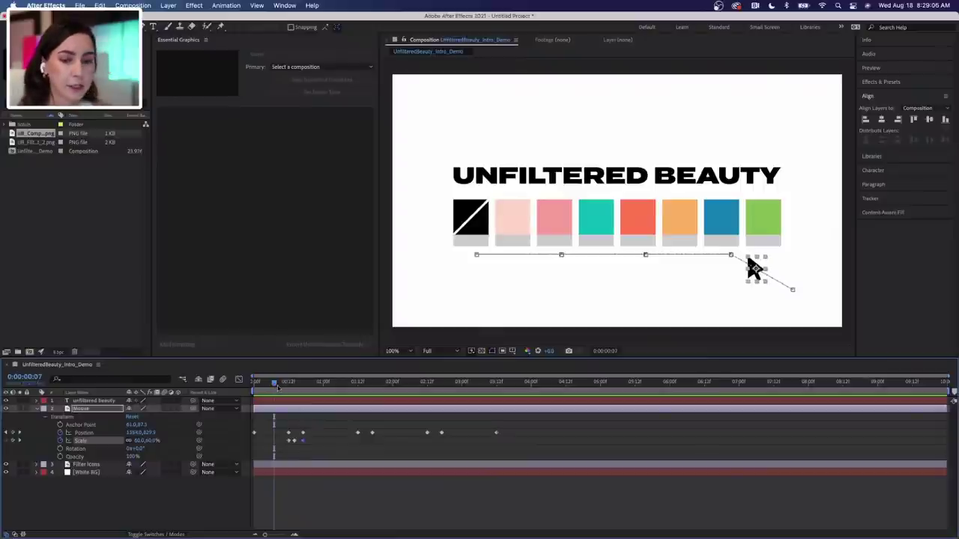
key(space)
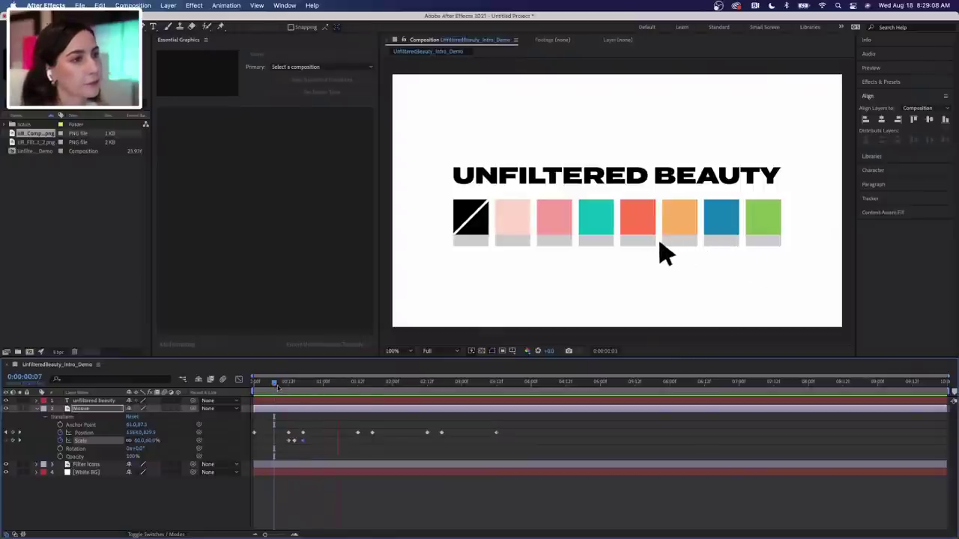
key(space)
key(space)
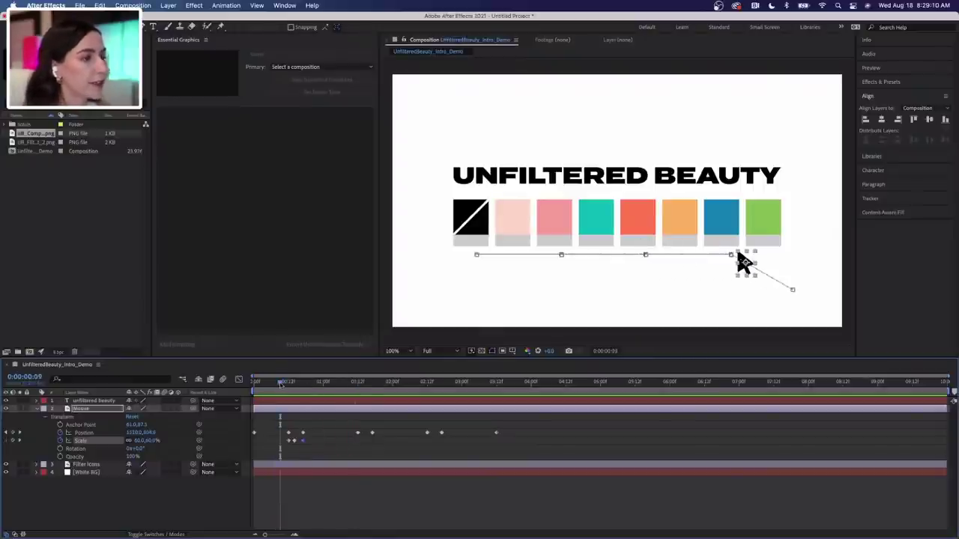
drag(280, 383, 274, 383)
key(space)
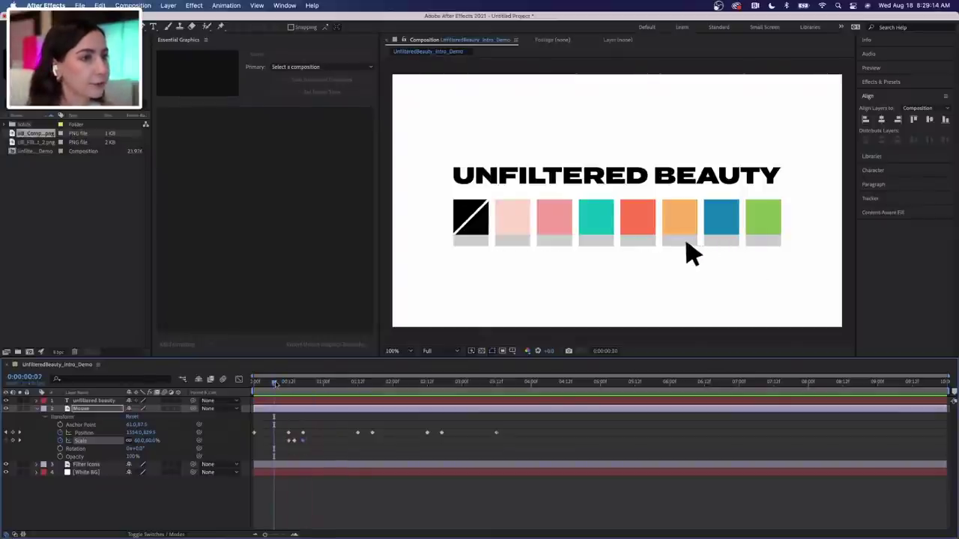
key(space)
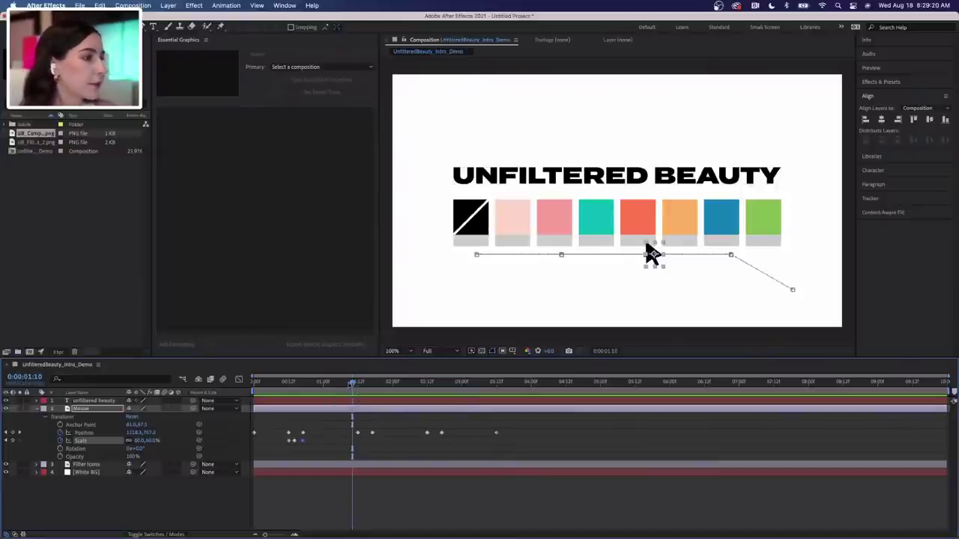
Set the arrow's Scale to 50% at 0:00:01:14 and back to 60% at 0:00:01:17
drag(353, 383, 357, 383)
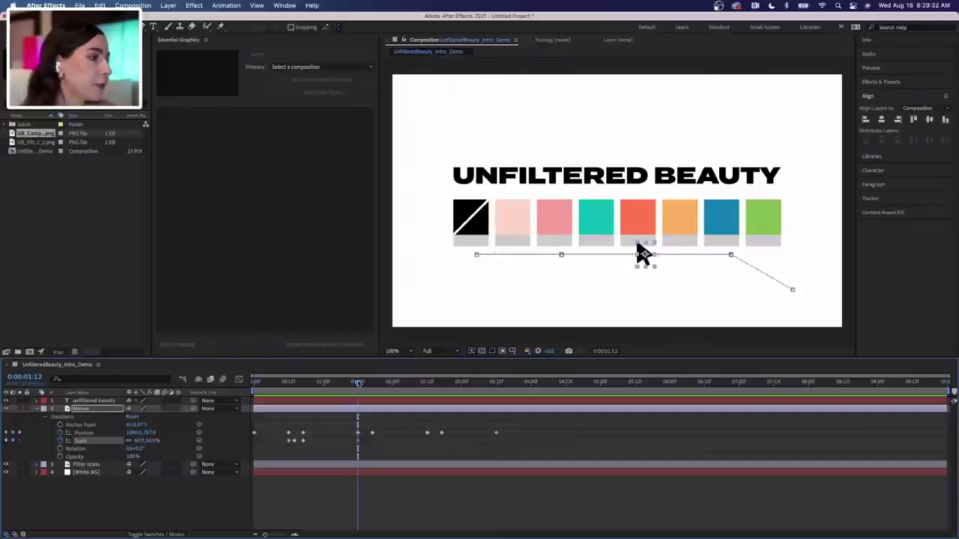
key(Page_Down)
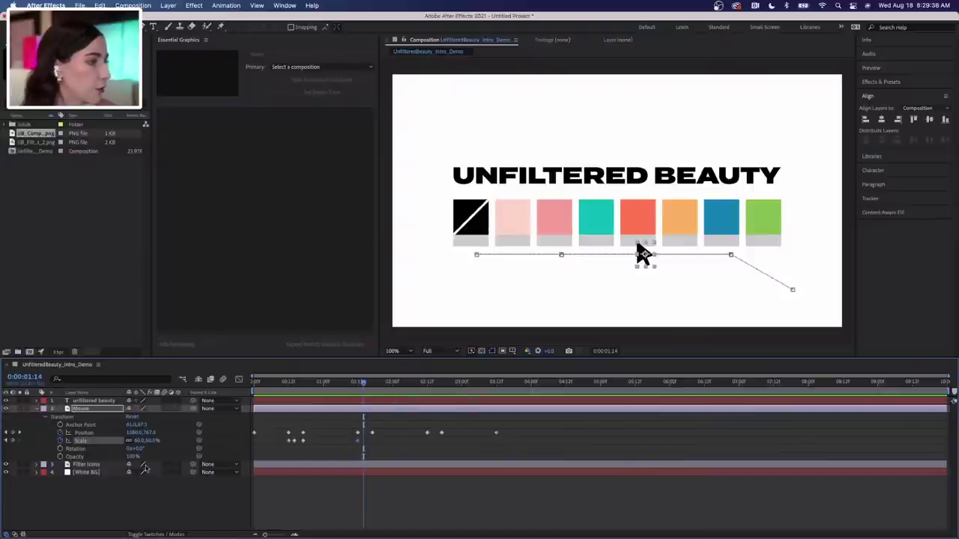
click(139, 441)
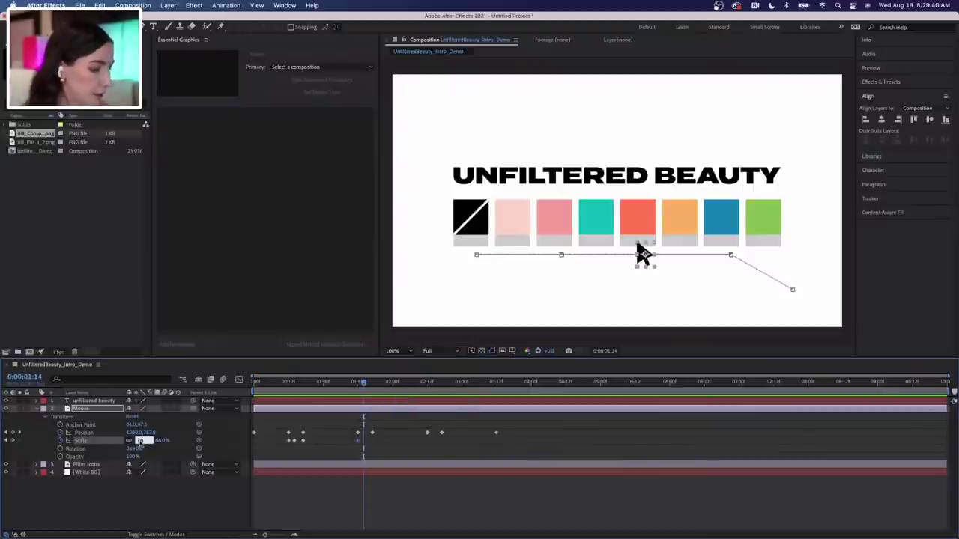
text(50)
key(Return)
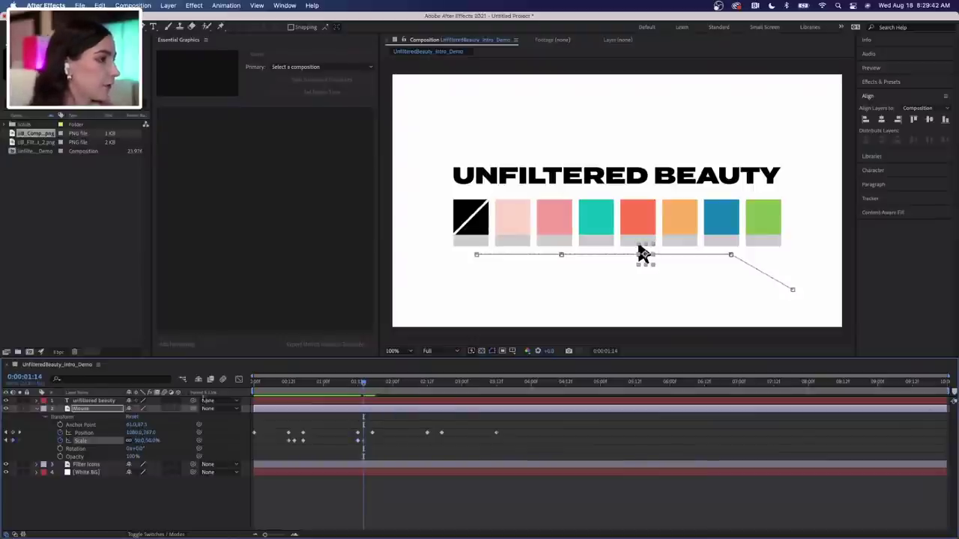
drag(364, 383, 372, 384)
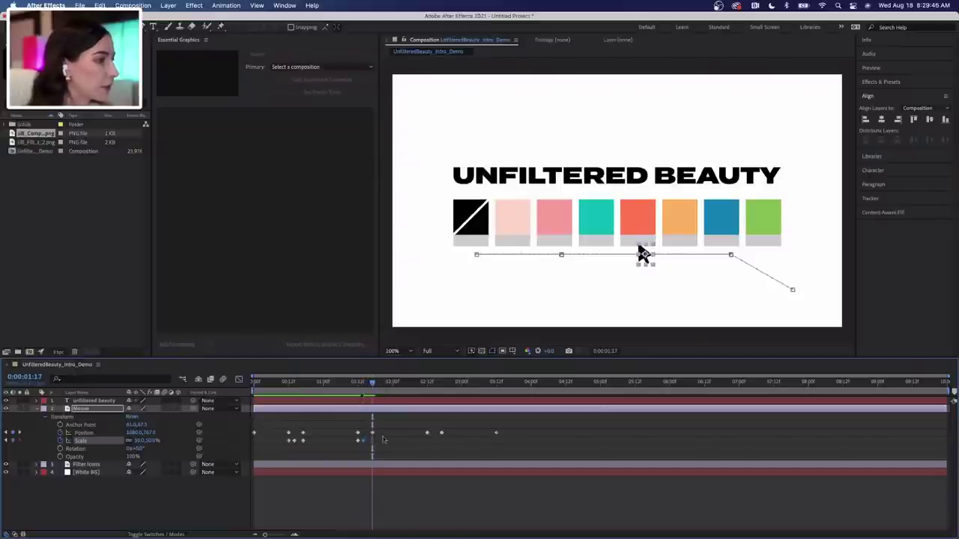
click(138, 441)
text(60)
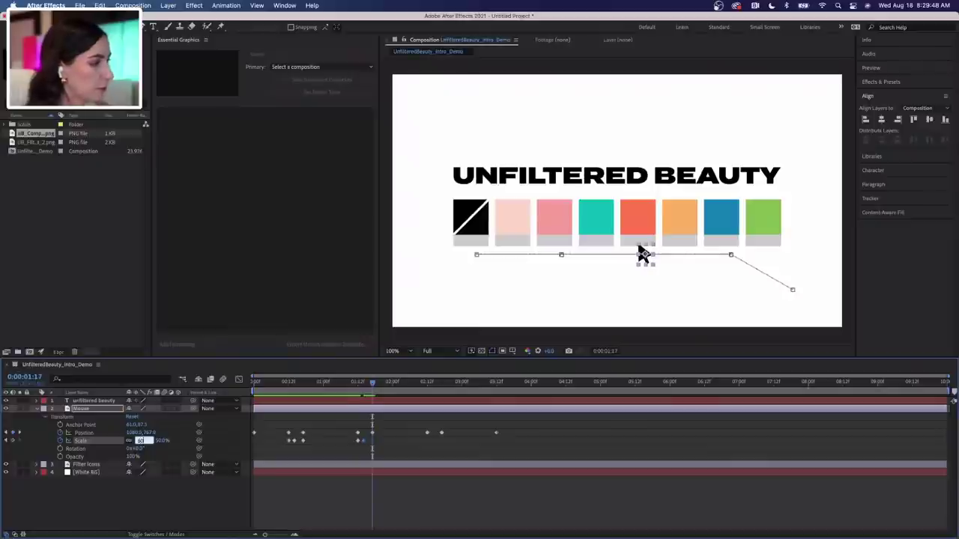
key(Return)
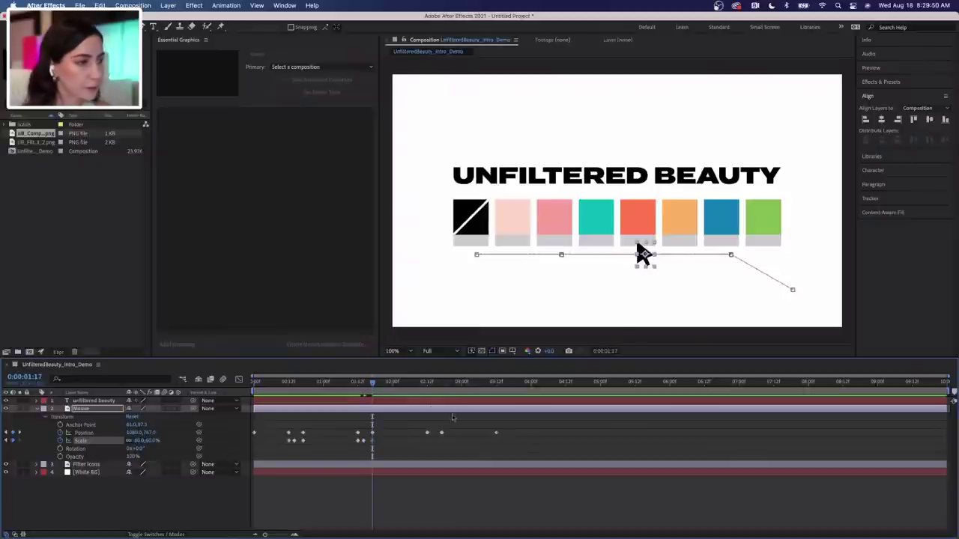
drag(372, 384, 427, 387)
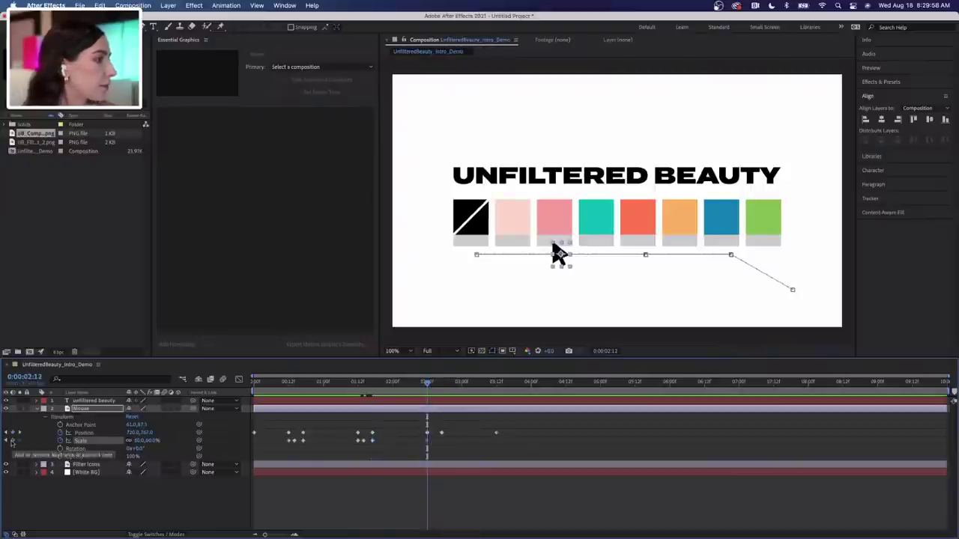
Hold Scale 60% at 0:00:02:12, dip to 50% at 0:00:02:14, return to 60% by 0:00:02:17
click(12, 440)
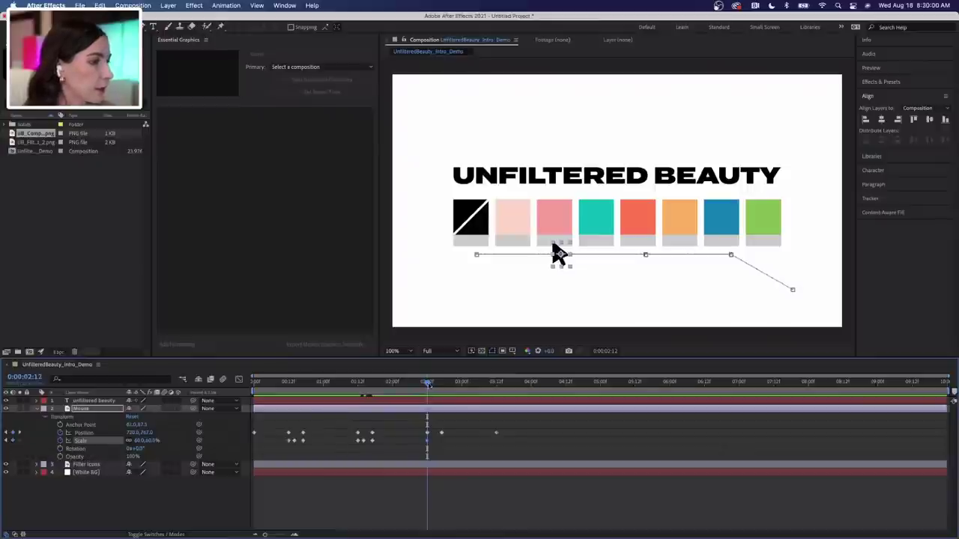
drag(427, 384, 433, 384)
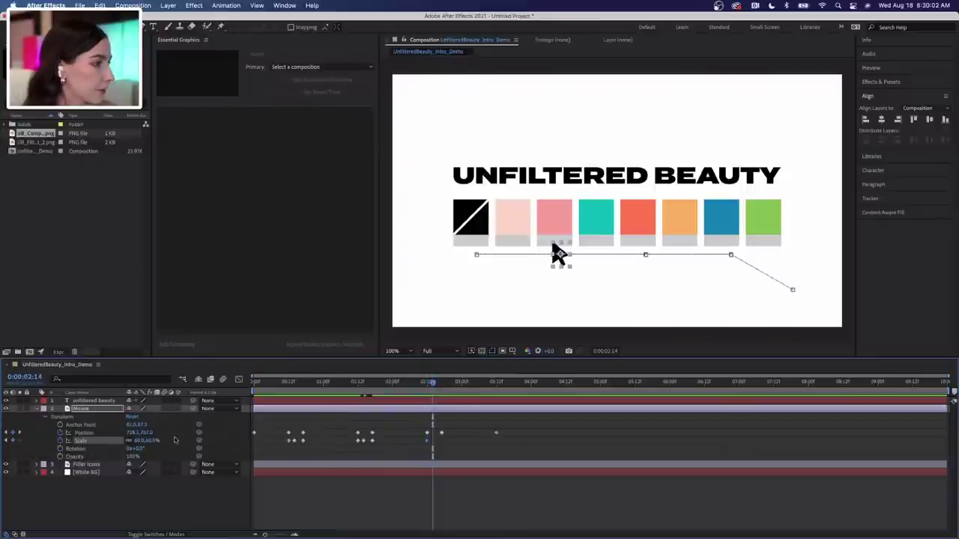
click(139, 440)
text(50)
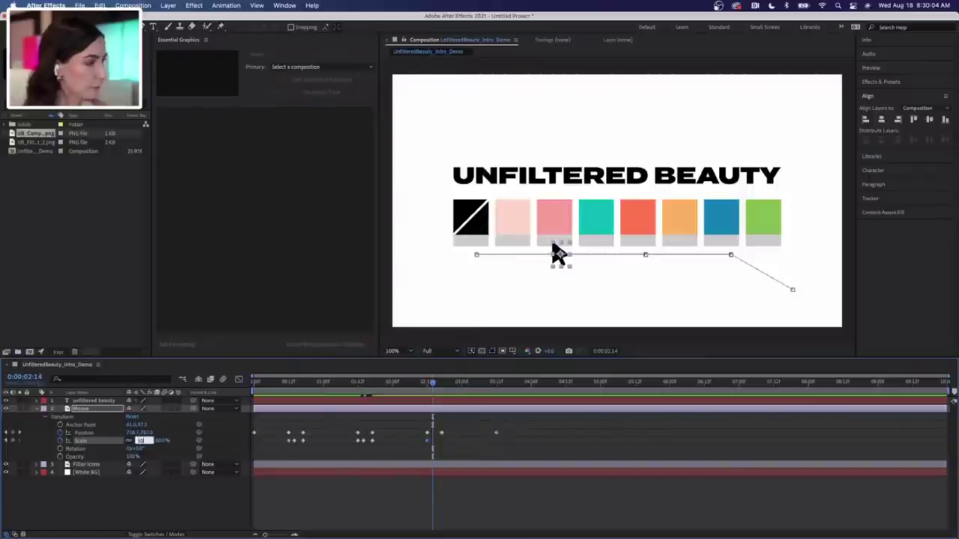
key(Return)
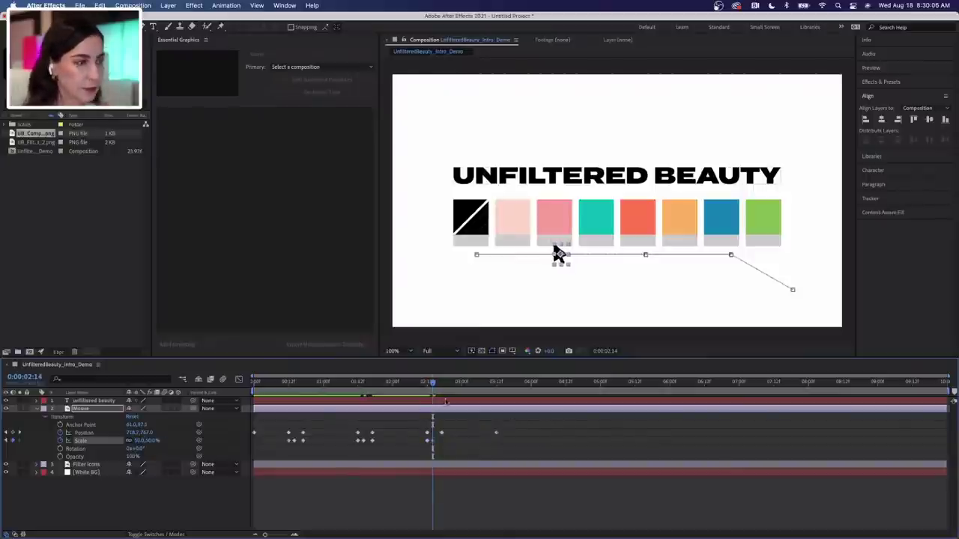
drag(432, 384, 441, 383)
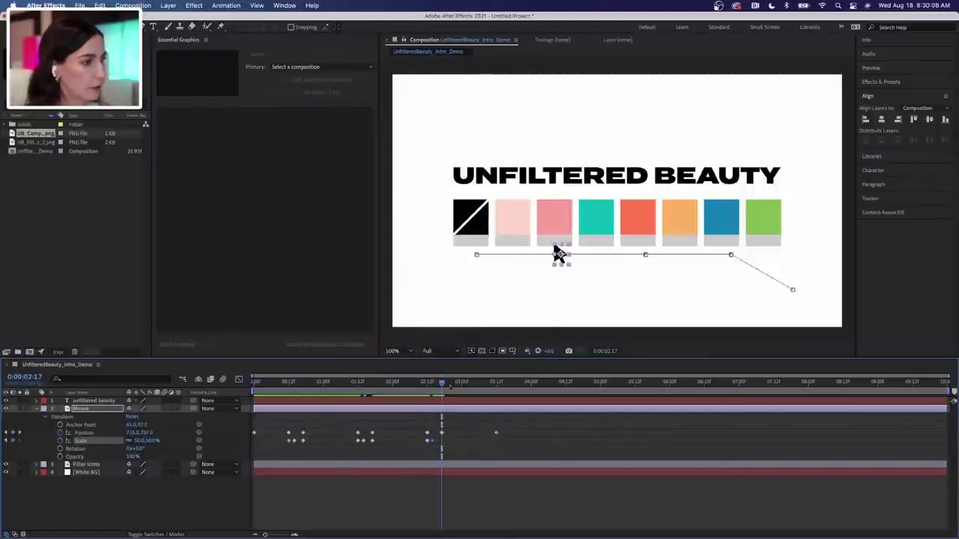
click(138, 441)
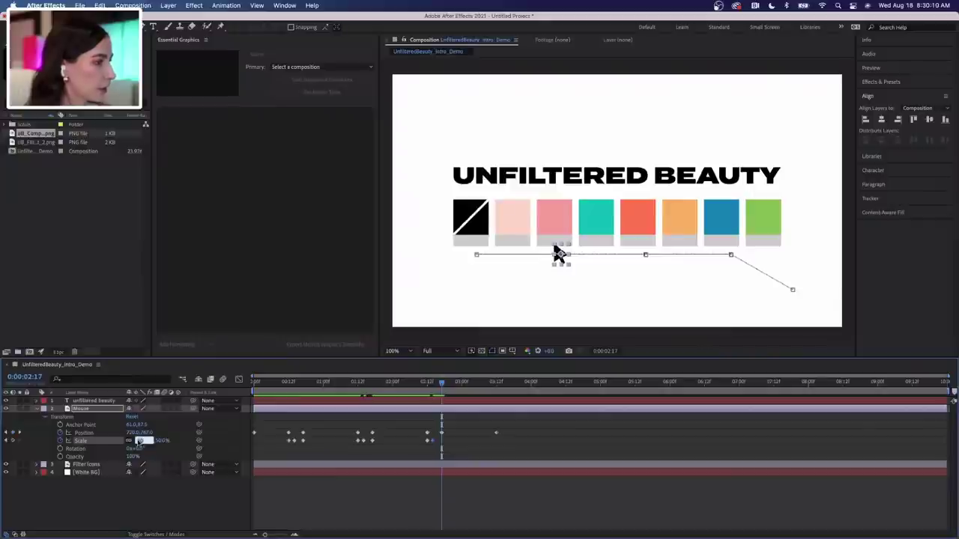
text(120)
key(Return)
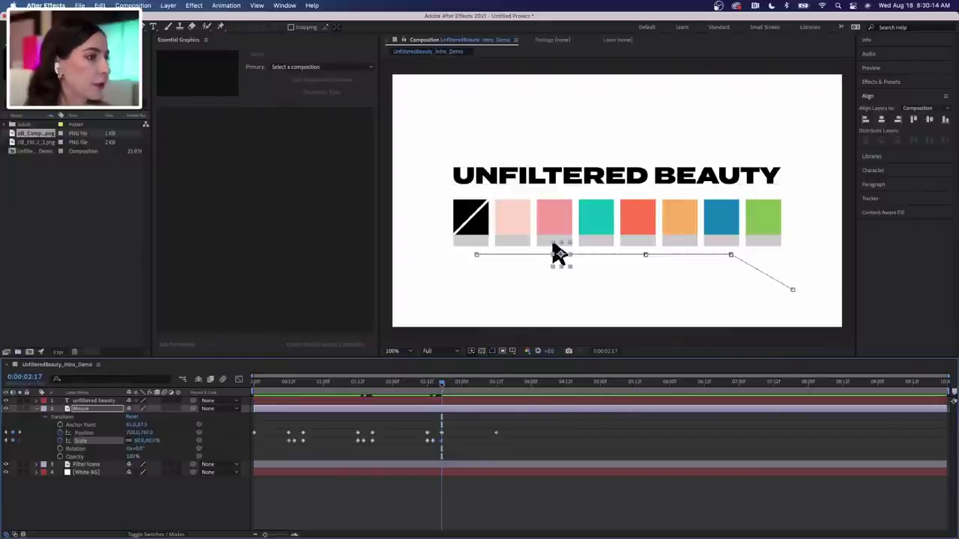
drag(442, 384, 497, 388)
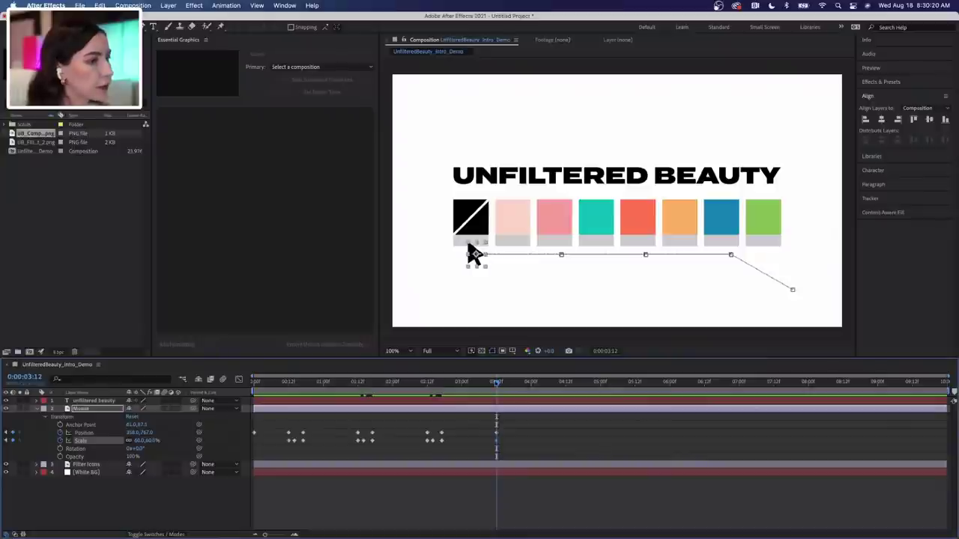
Key the Mouse arrow's Scale to 50% at 0:00:03:14 and 60% at 0:00:03:17, then return to the start
drag(497, 383, 504, 384)
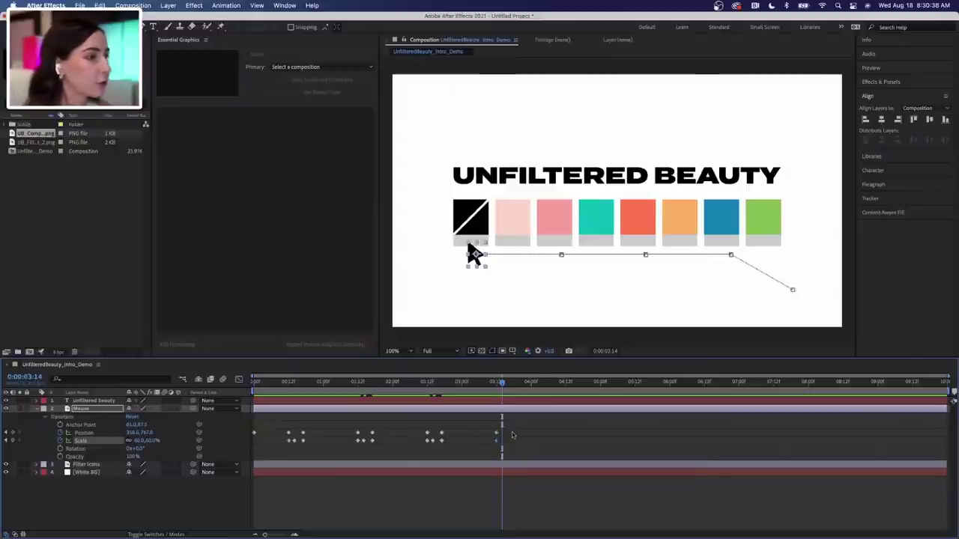
click(138, 440)
text(50)
key(Return)
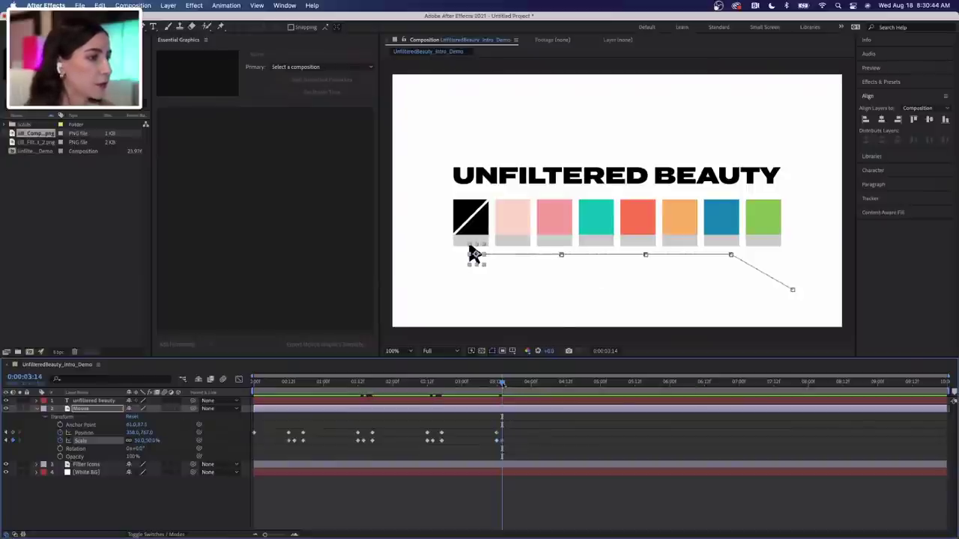
drag(502, 383, 511, 382)
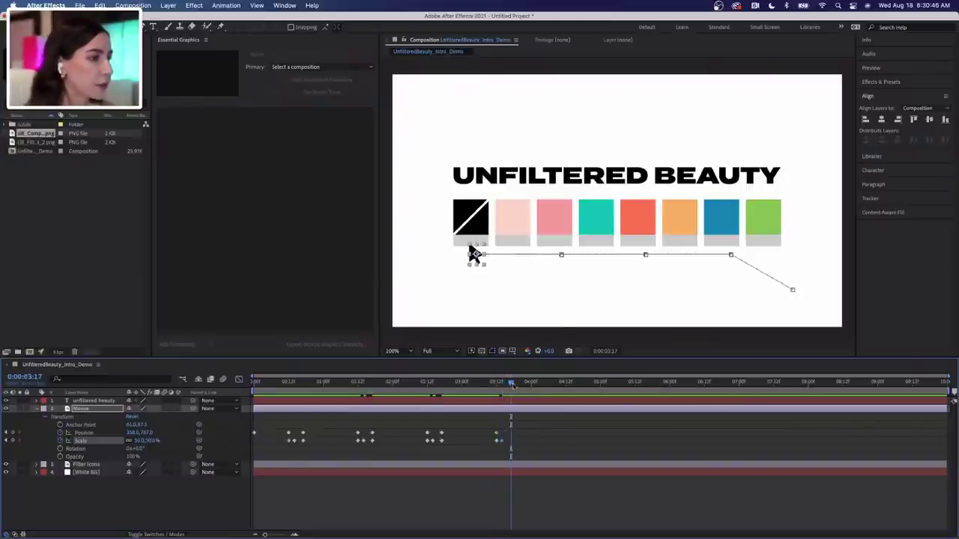
click(142, 442)
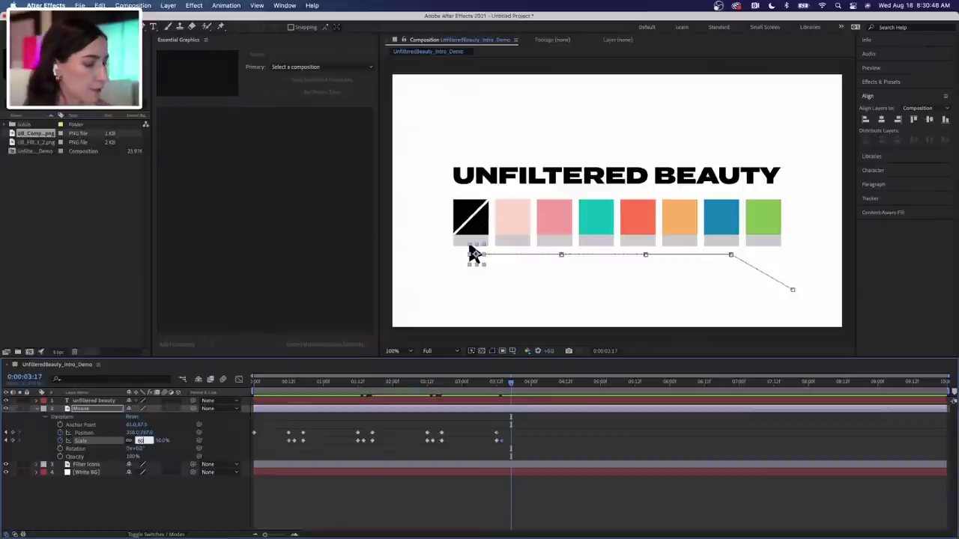
key(Return)
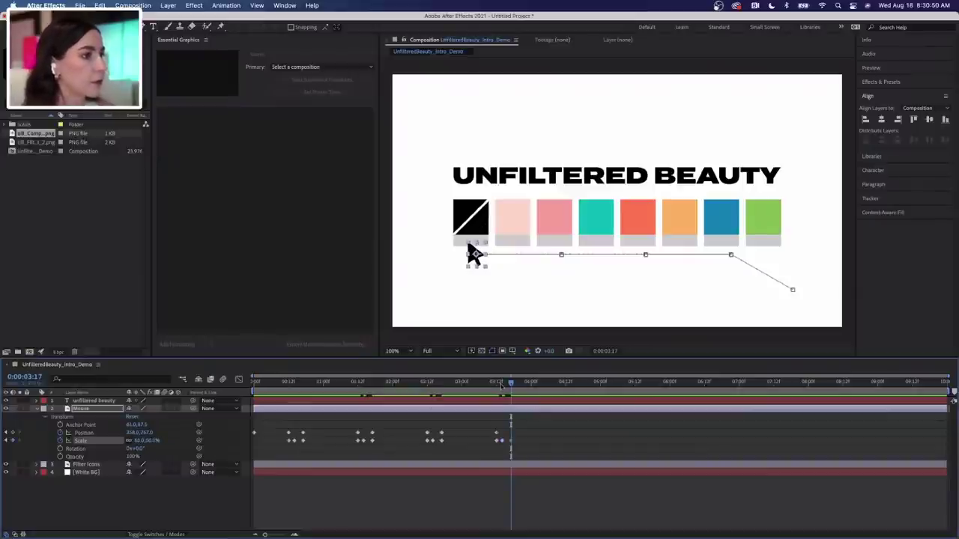
drag(512, 382, 365, 382)
key(Home)
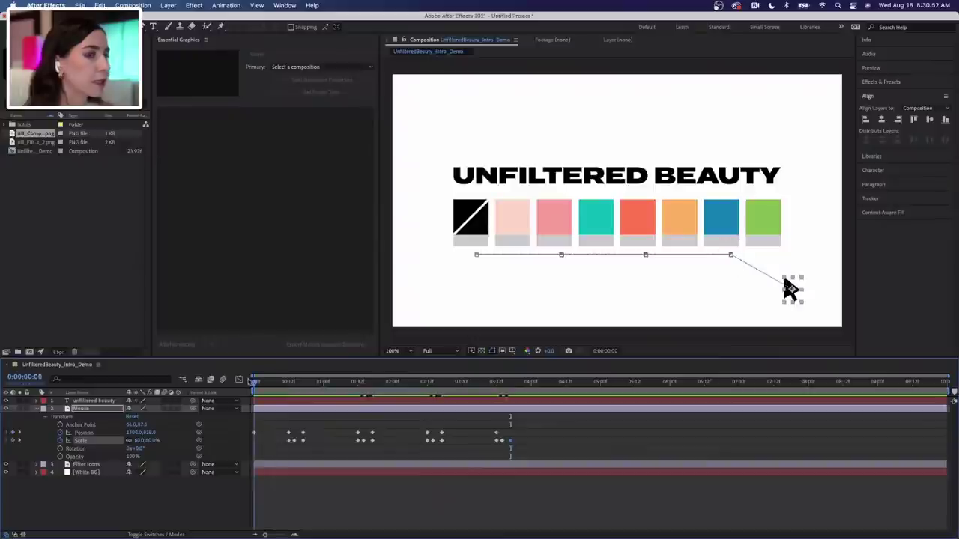
key(space)
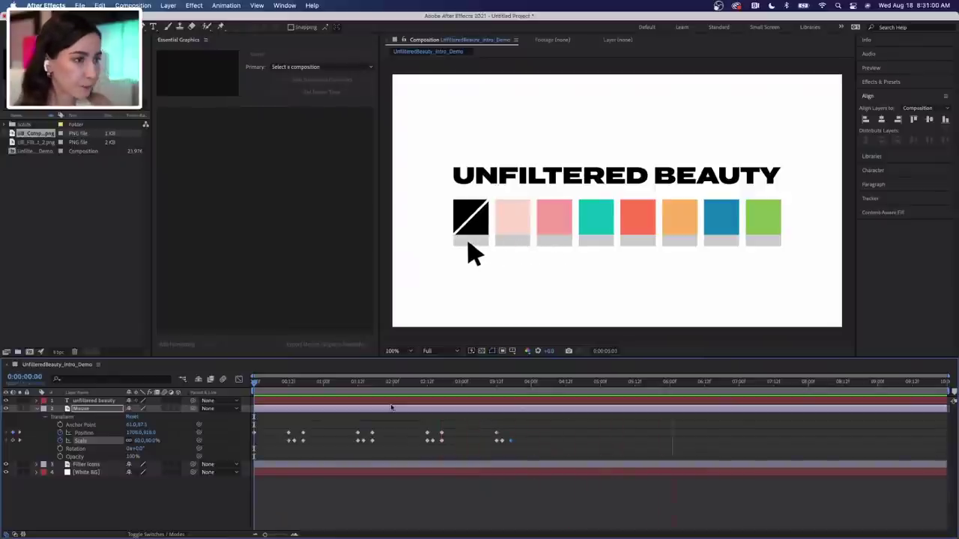
key(space)
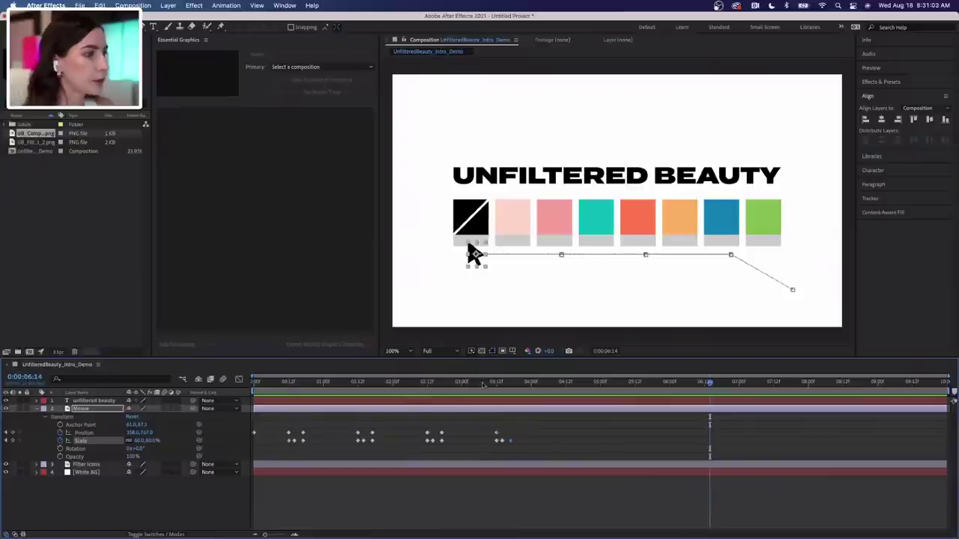
click(482, 383)
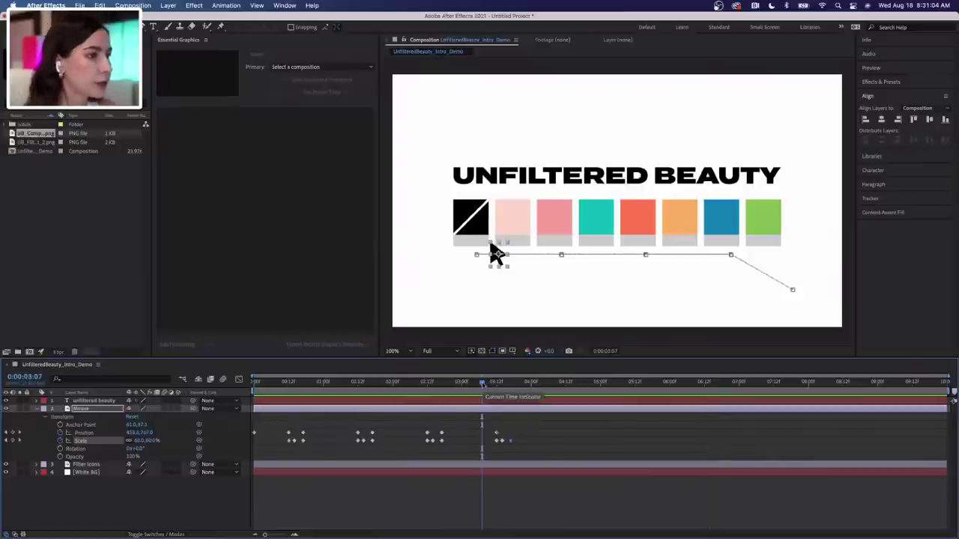
drag(482, 383, 531, 382)
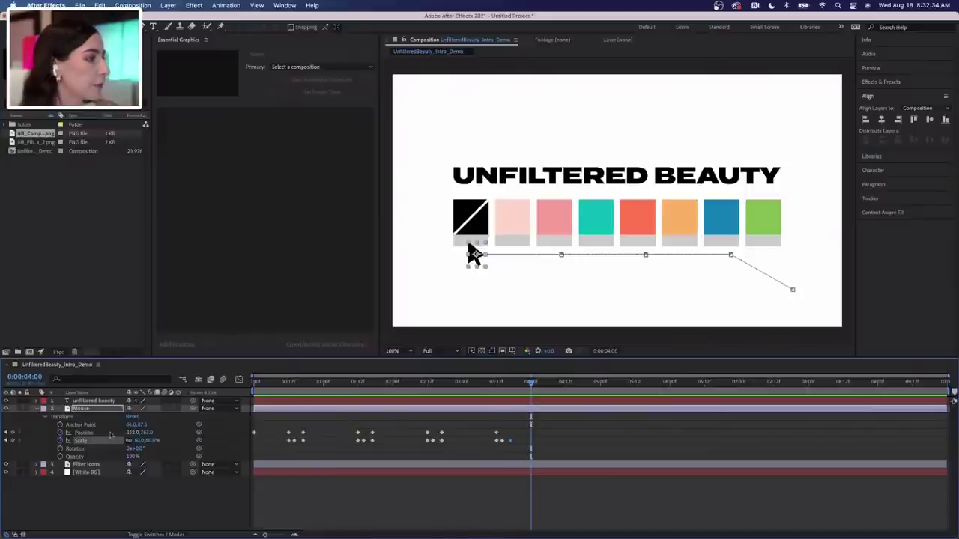
Keyframe the Mouse Position at 0:00:04:00, then drop it to 358.0, 1168.0 at 0:00:04:12, off-screen
click(13, 434)
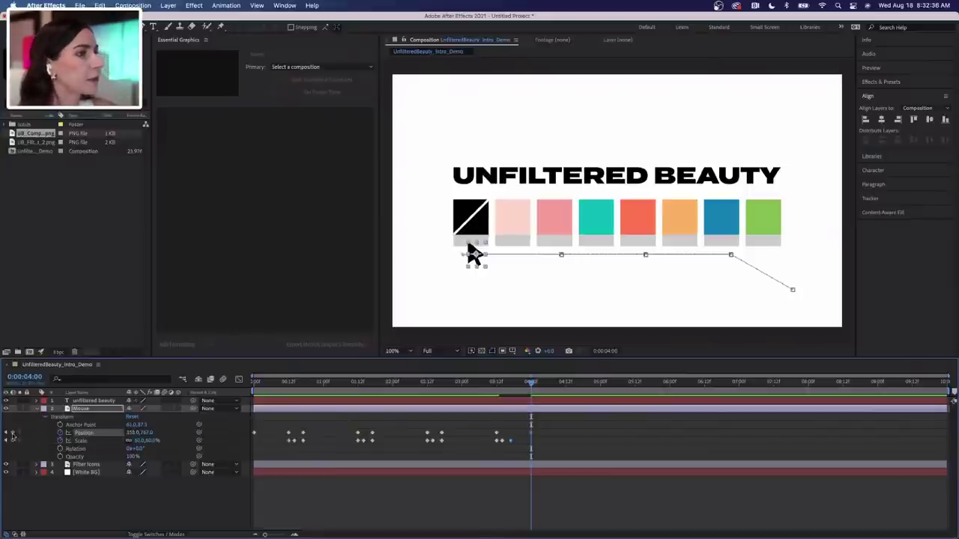
click(495, 383)
drag(496, 384, 531, 383)
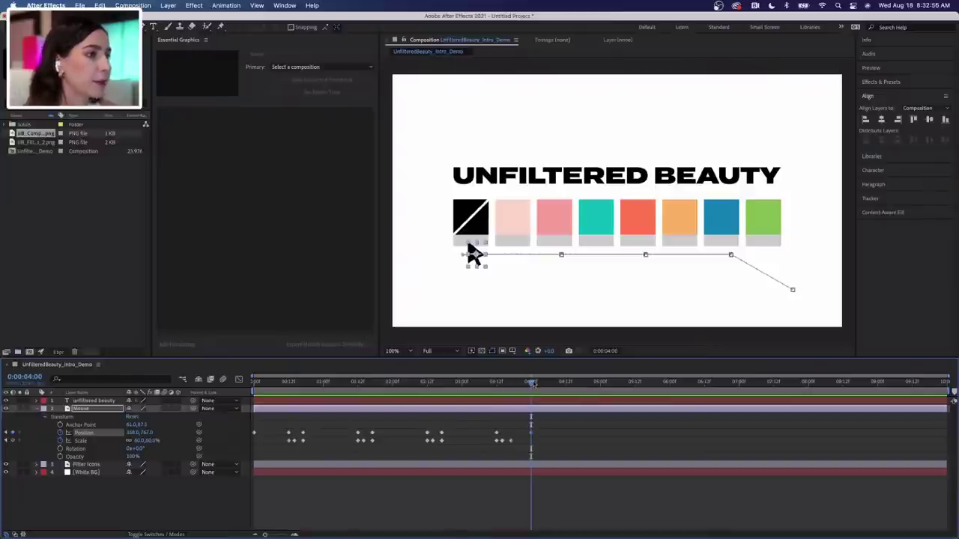
drag(531, 383, 566, 384)
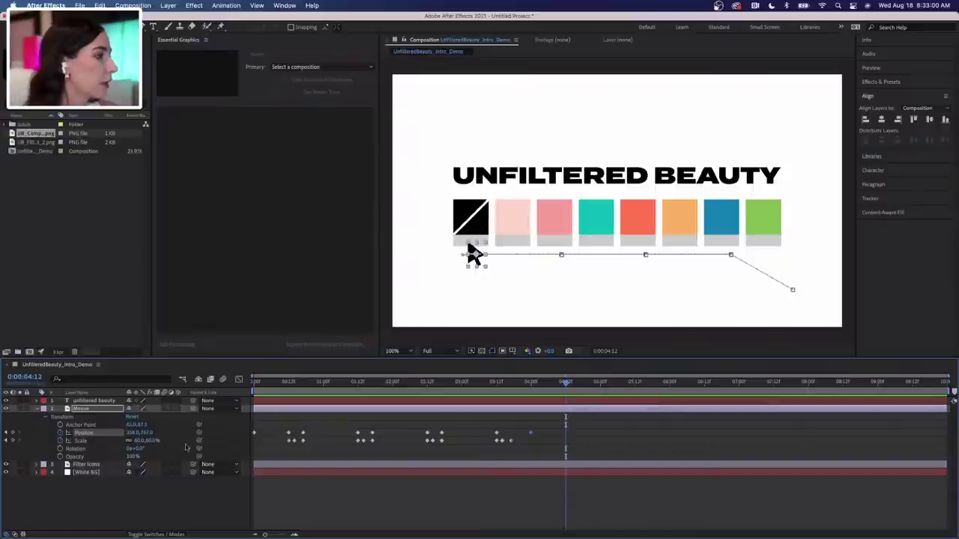
drag(148, 433, 211, 433)
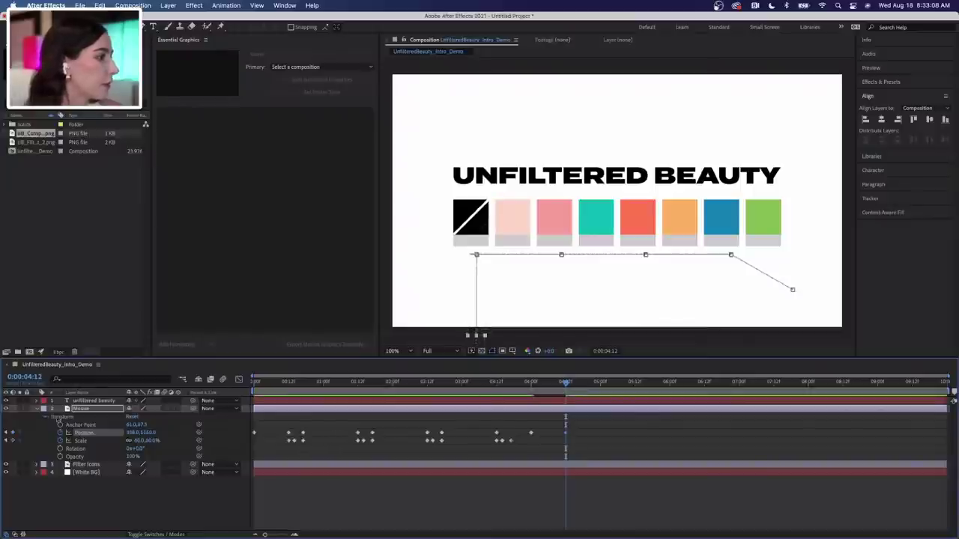
click(37, 465)
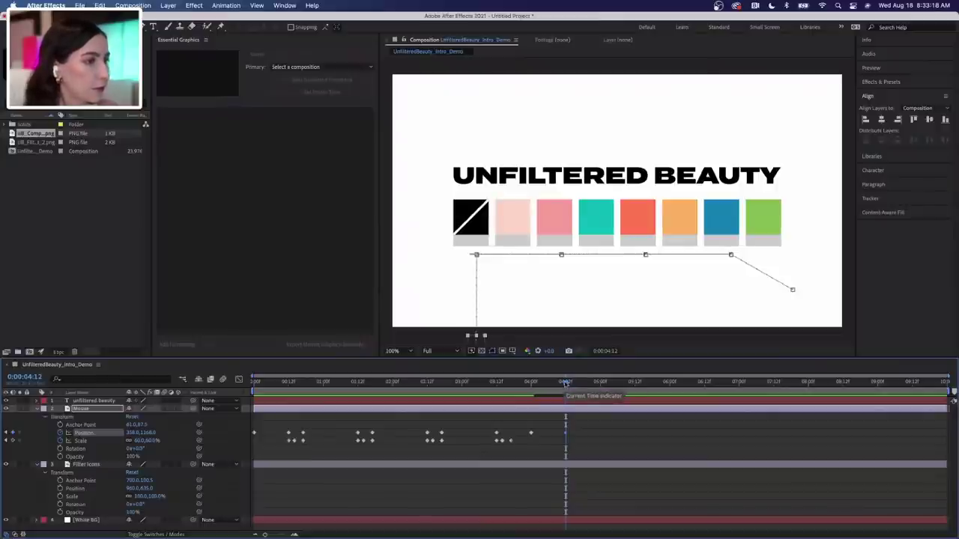
Keyframe the Filter Icons Position at 960, 635 at 0:00:04:00, then push it below the frame by 0:00:04:12
drag(566, 383, 531, 383)
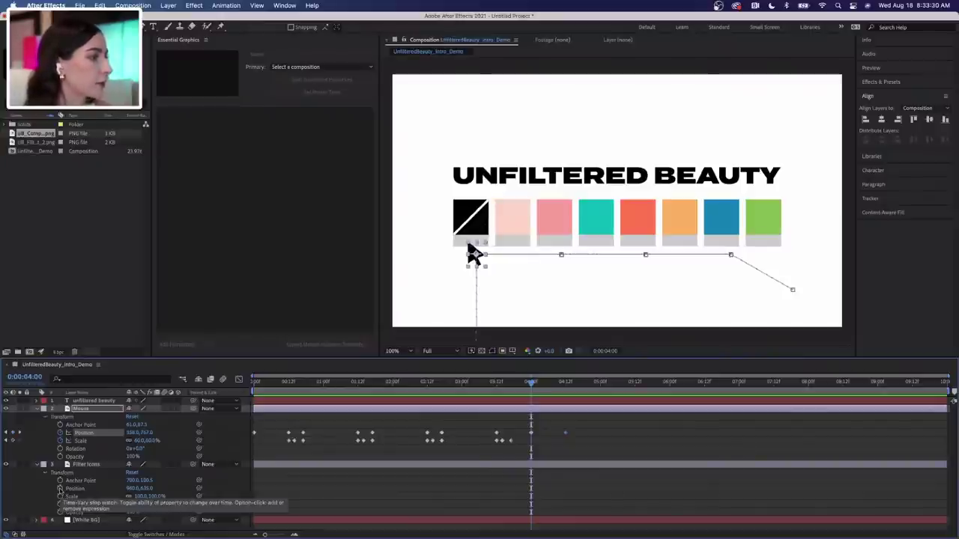
click(60, 488)
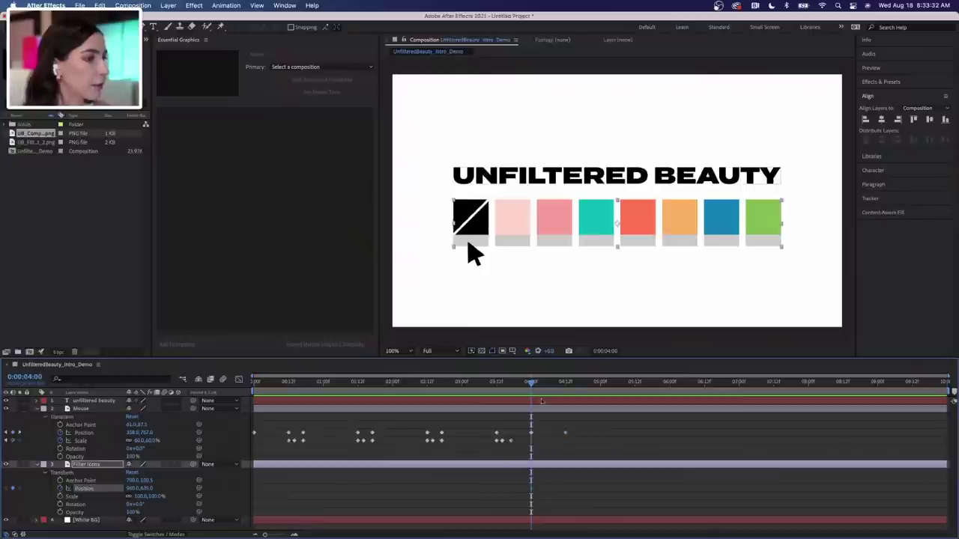
drag(531, 383, 566, 382)
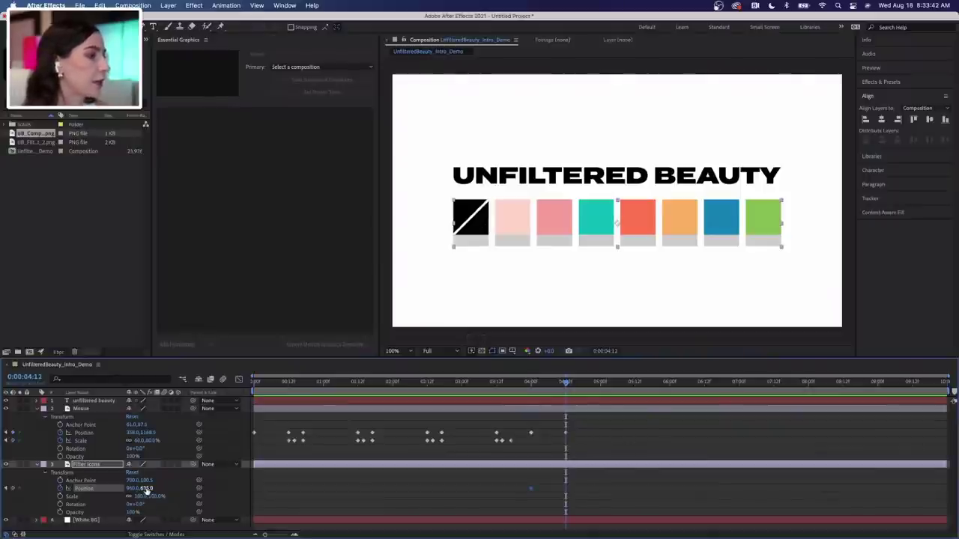
drag(146, 488, 430, 481)
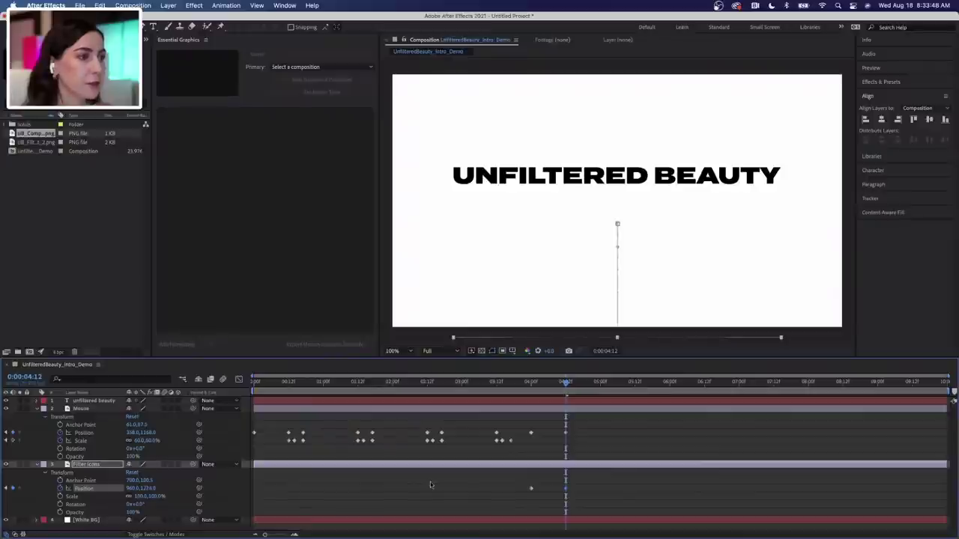
click(529, 382)
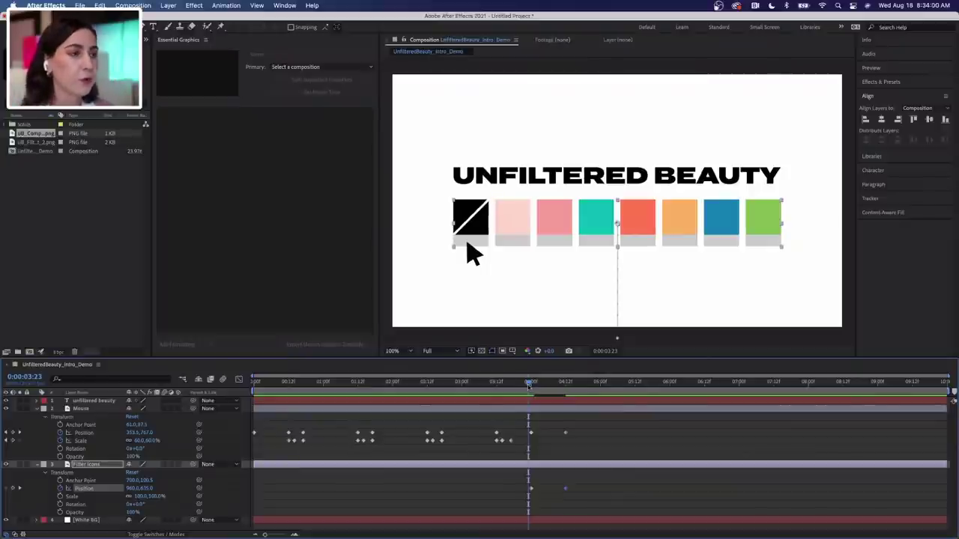
Preview the exit animation several times starting around 0:00:03:20
key(Page_Up)
key(Page_Up)
key(Page_Up)
key(Page_Up)
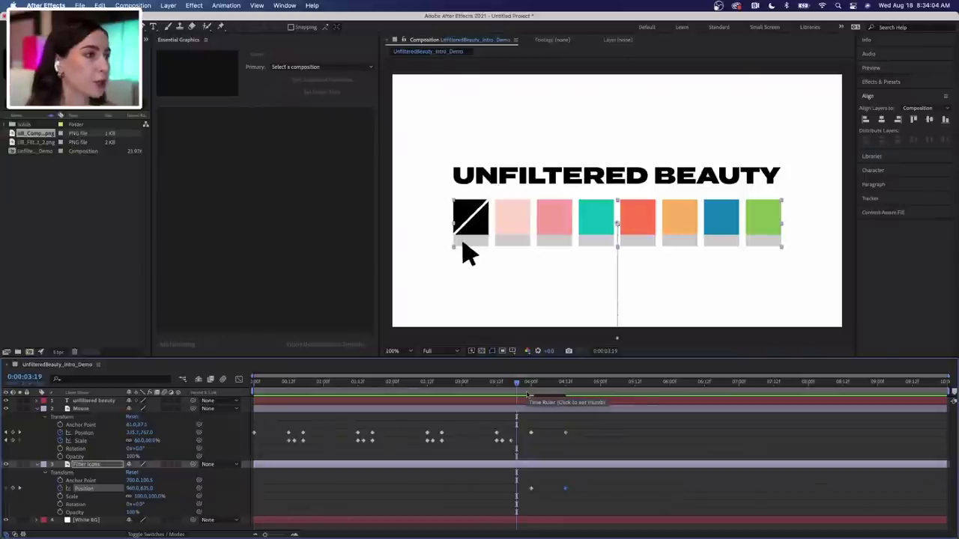
key(space)
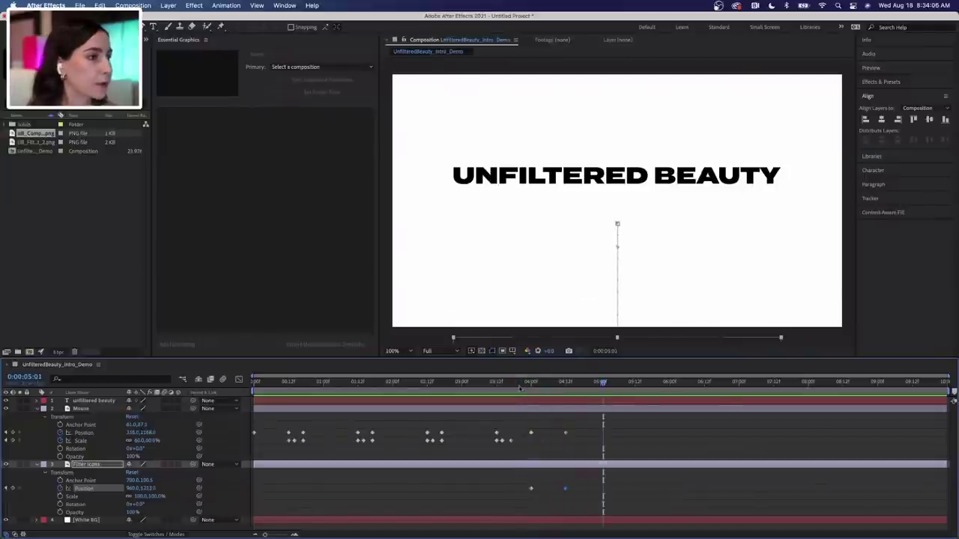
click(519, 383)
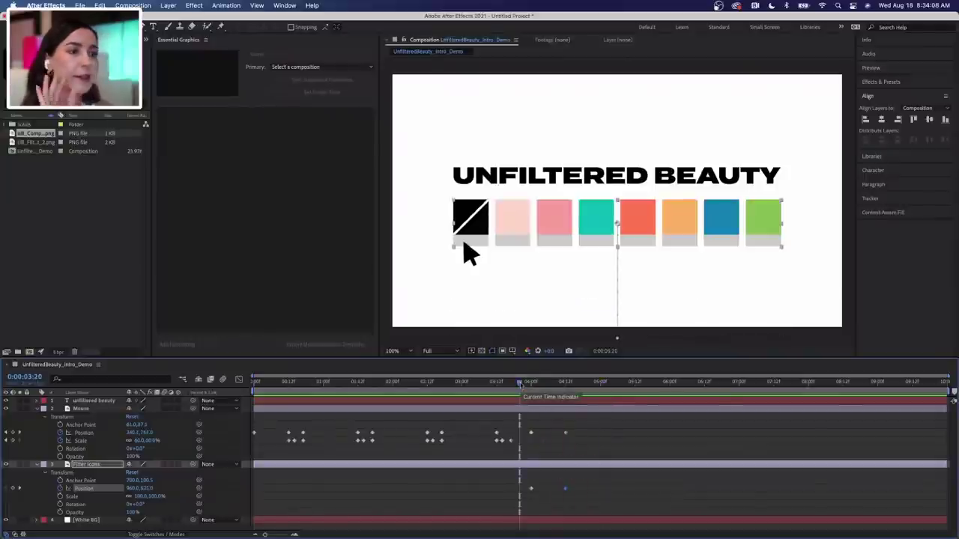
key(space)
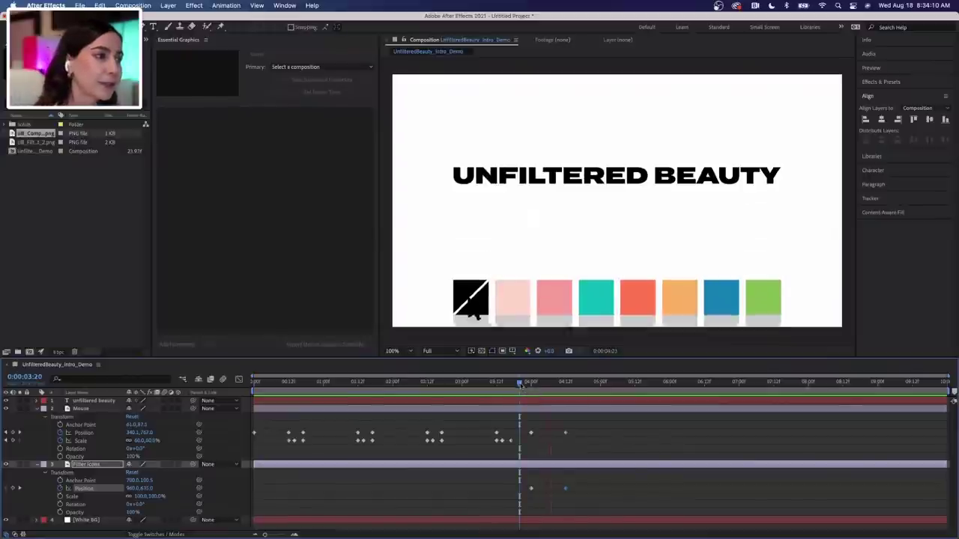
click(526, 384)
key(space)
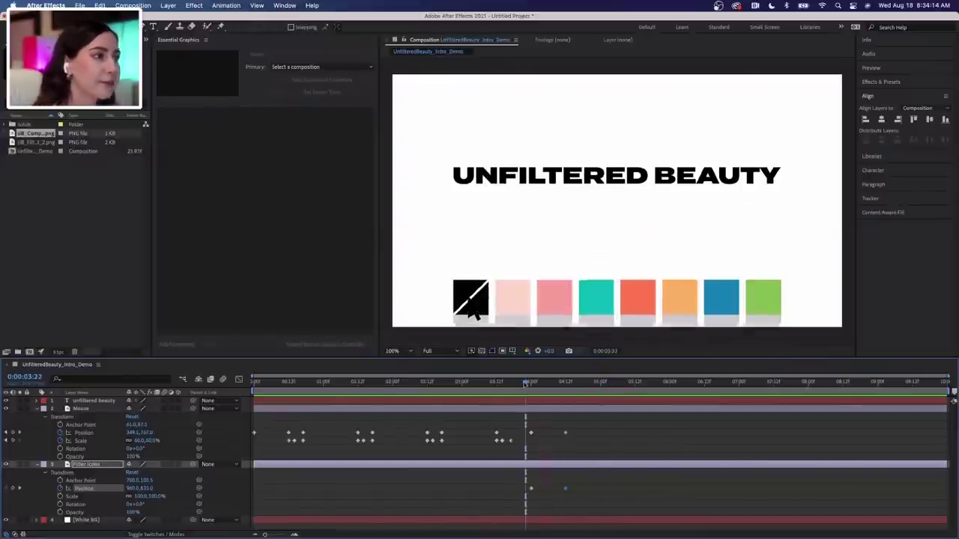
Move the Mouse's final Position keyframe from 0:00:04:12 to about 0:00:04:08 and preview the result
click(551, 383)
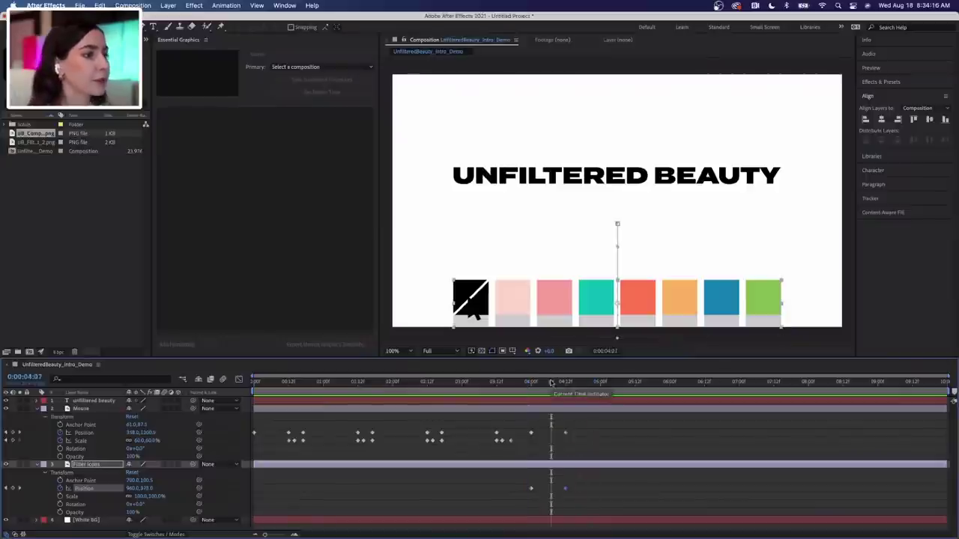
click(565, 434)
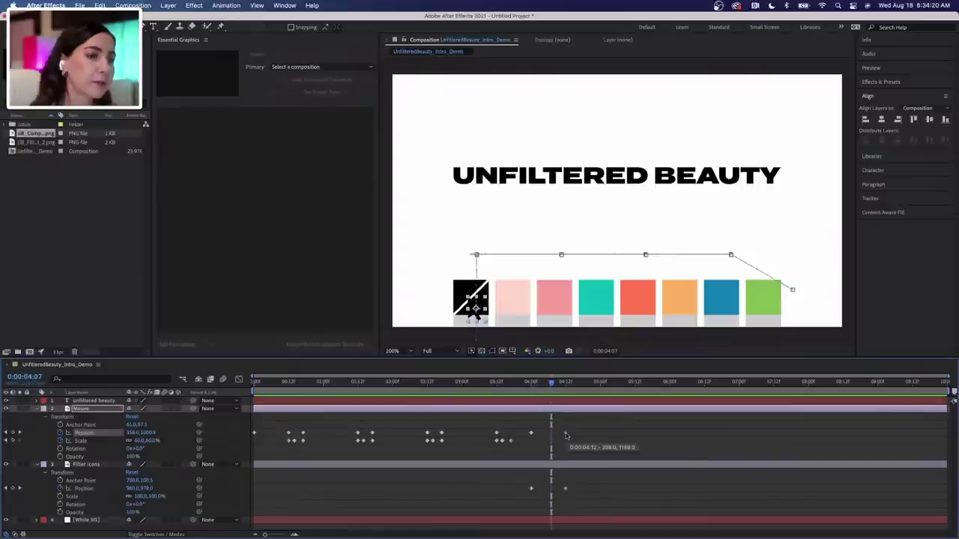
drag(566, 435, 555, 435)
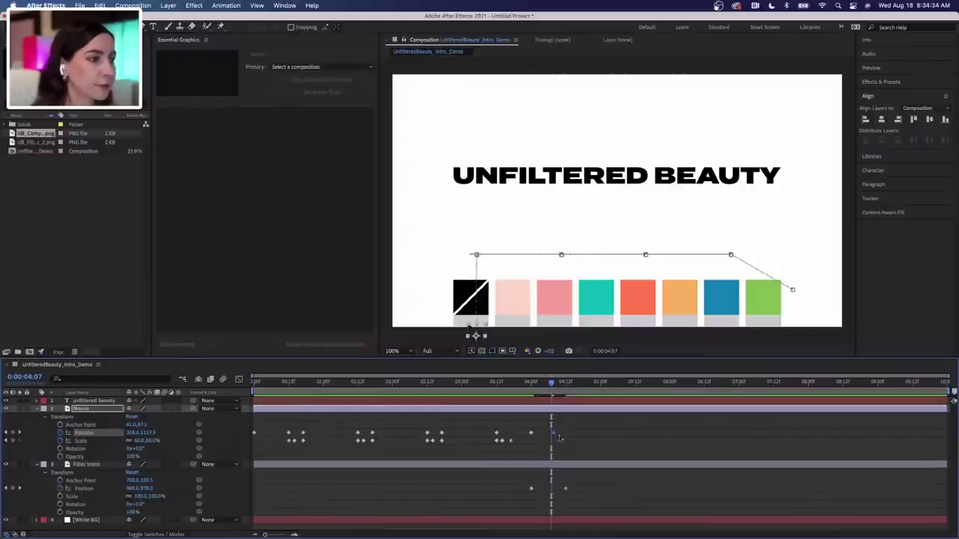
key(shift+Page_Up)
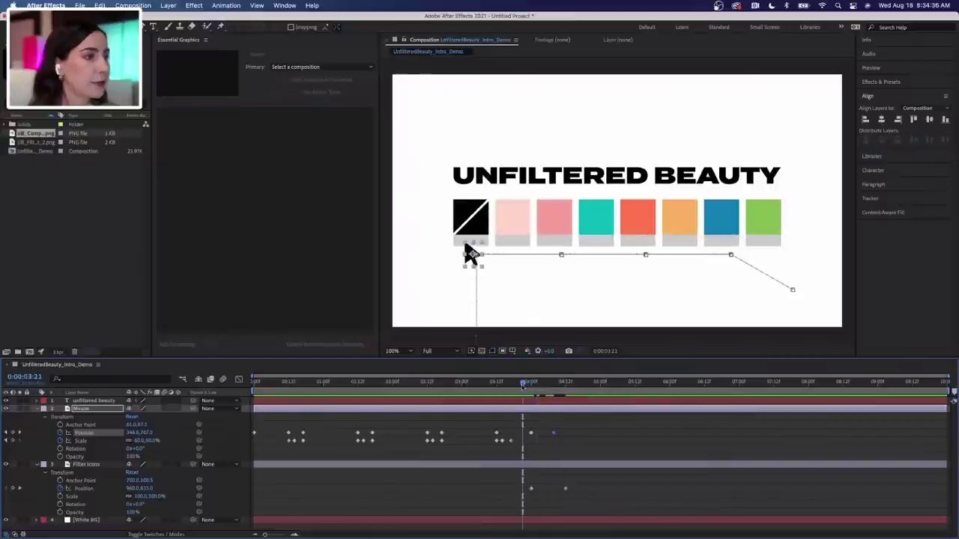
key(space)
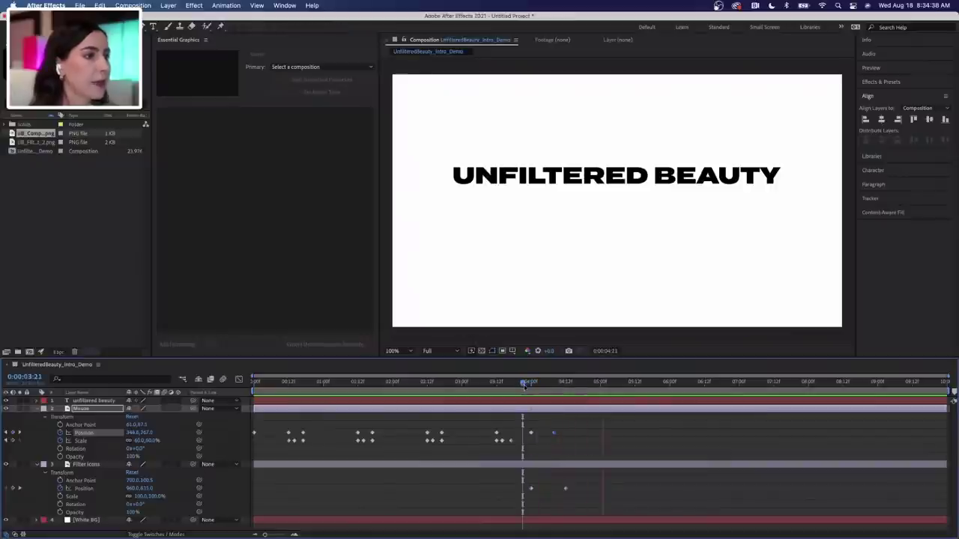
key(space)
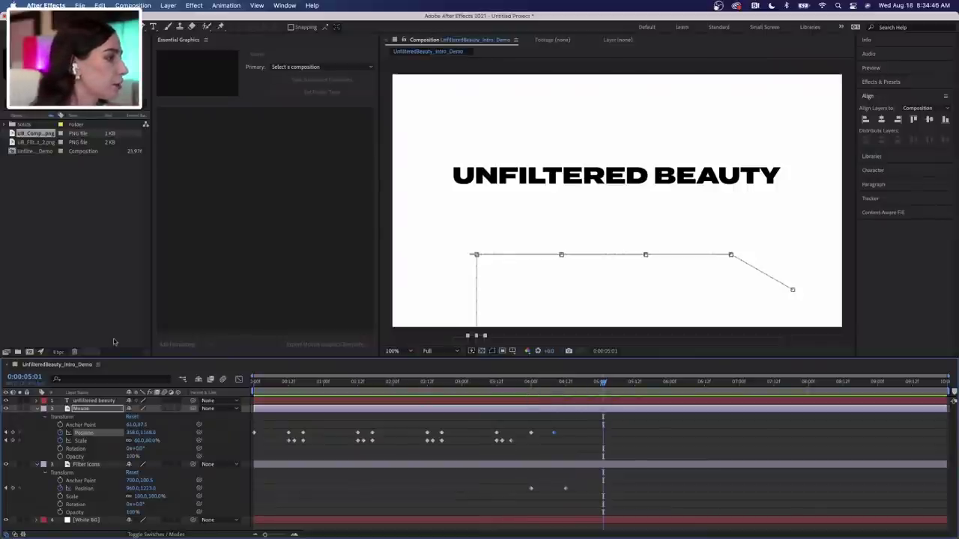
Collapse the Mouse and Filter Icons layers, reveal the title's Transform, and return to 0:00:04:00
click(36, 409)
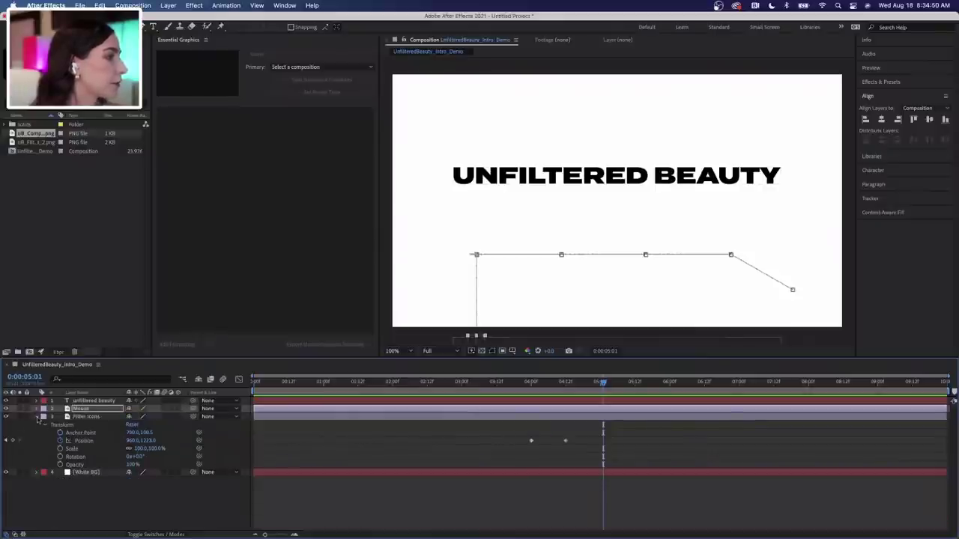
click(37, 417)
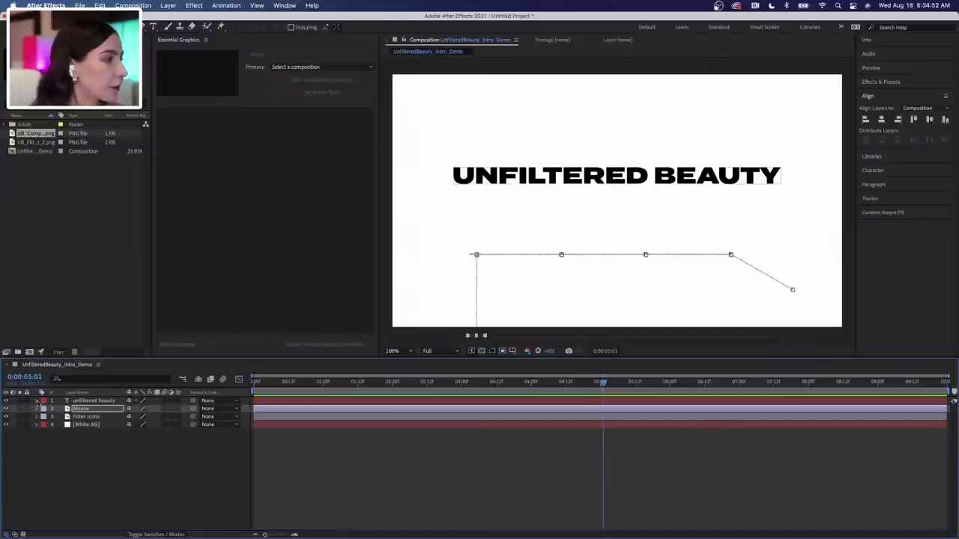
click(35, 402)
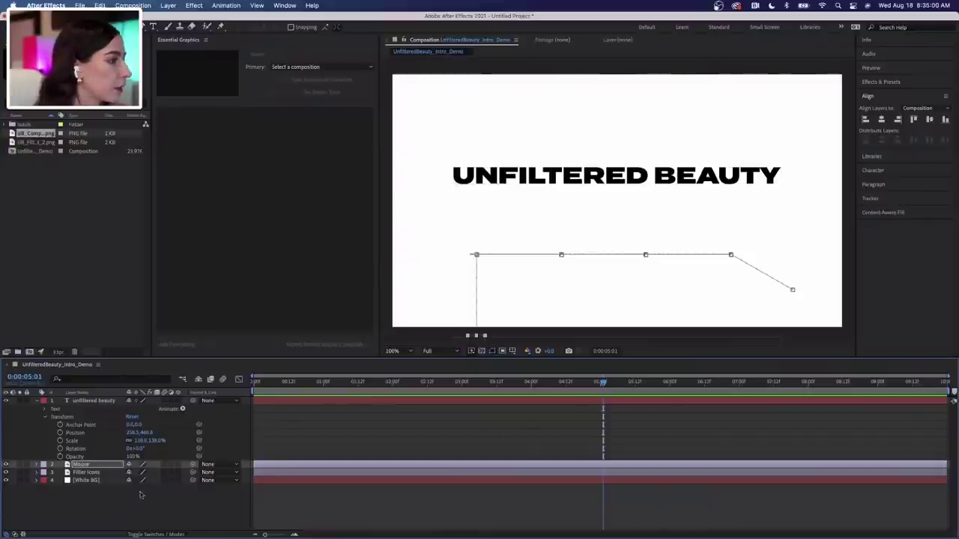
click(37, 465)
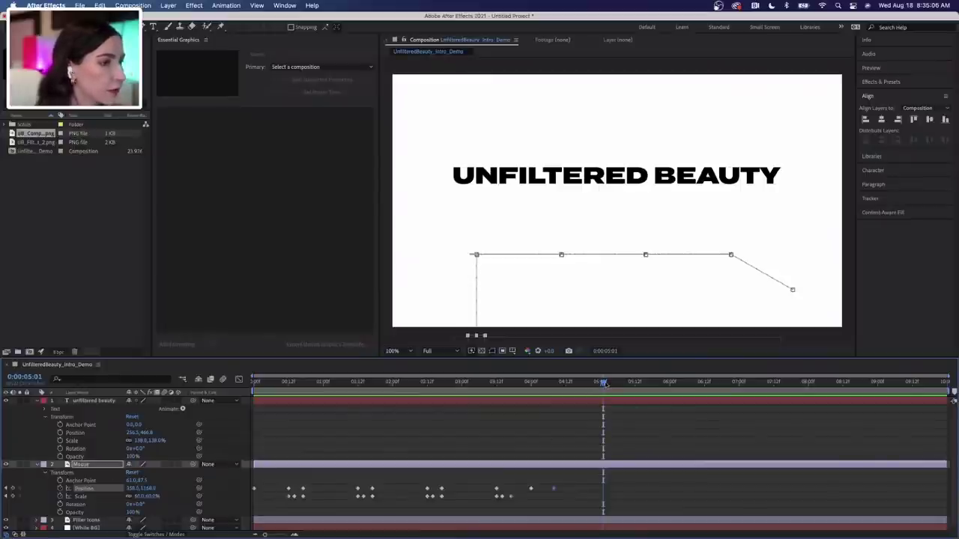
drag(603, 382, 534, 390)
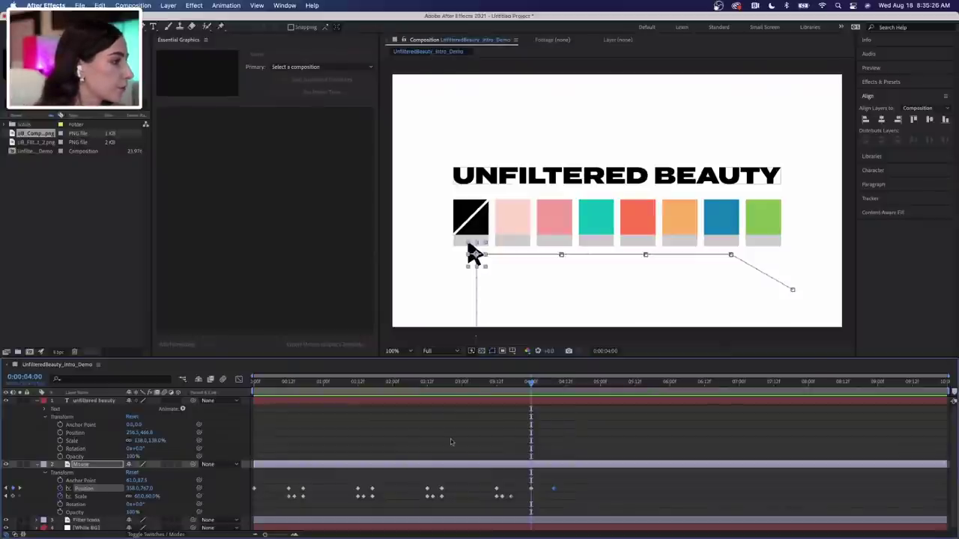
Keyframe the title's Position at 0:00:04:00, then centre it in the composition at 0:00:04:08
click(60, 433)
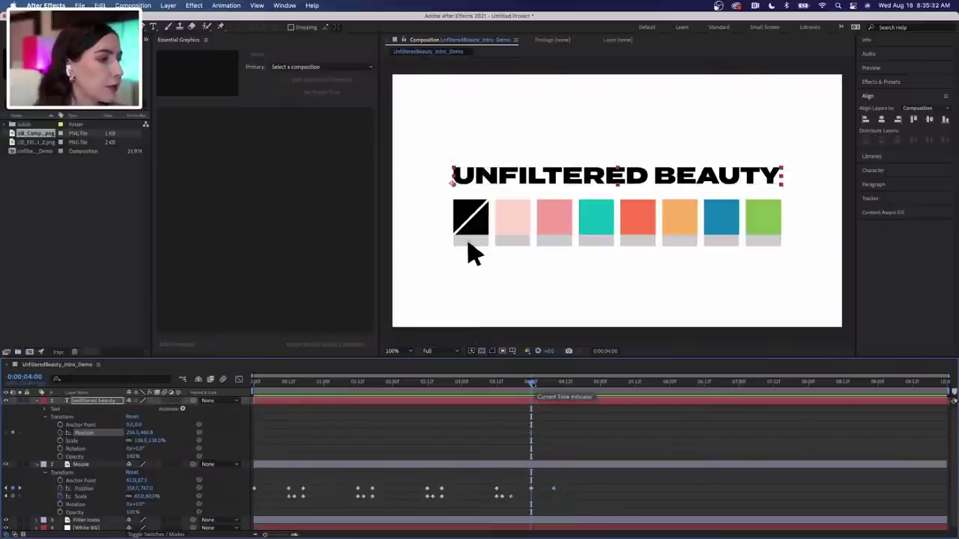
drag(531, 382, 554, 385)
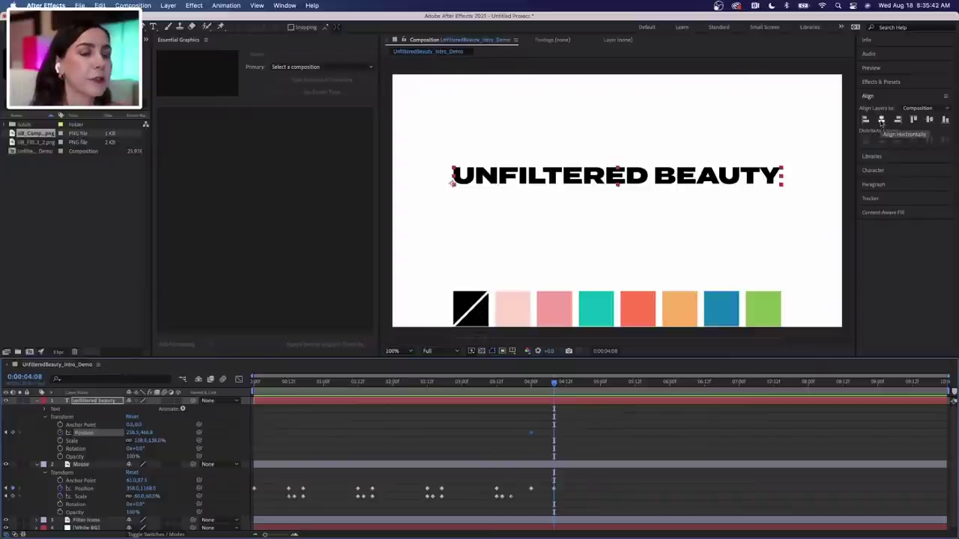
click(882, 122)
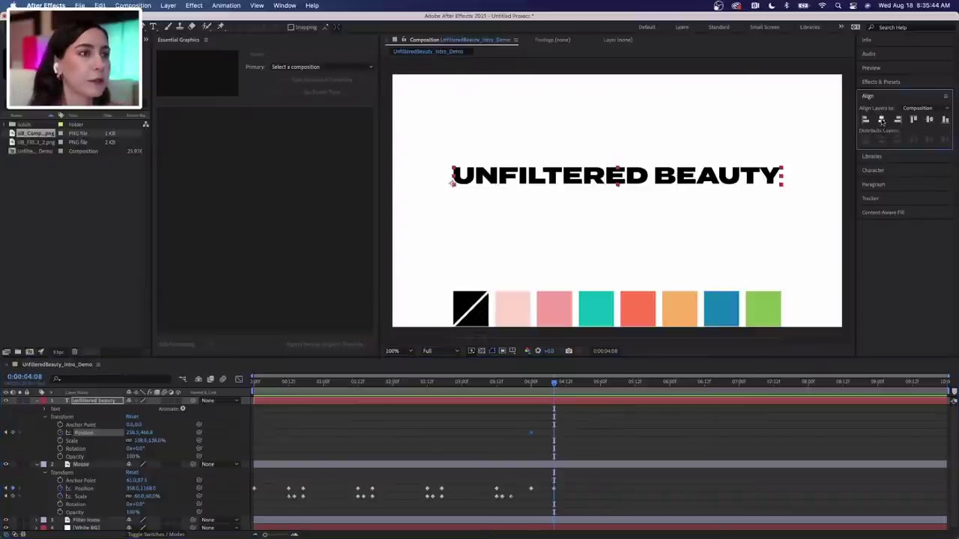
click(929, 120)
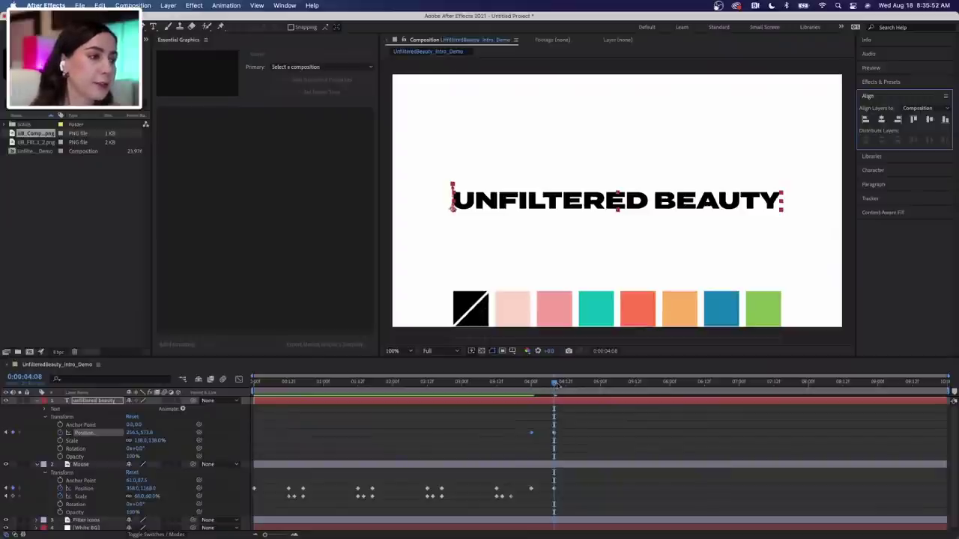
Preview the exit, then trim the title layer's out point to 0:00:05:00 with Alt+]
drag(558, 385, 562, 384)
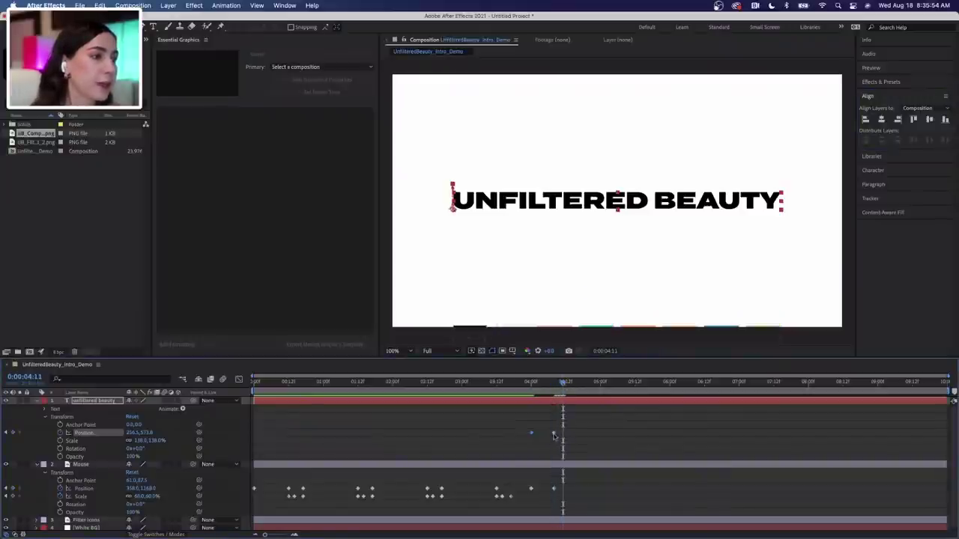
drag(562, 384, 517, 386)
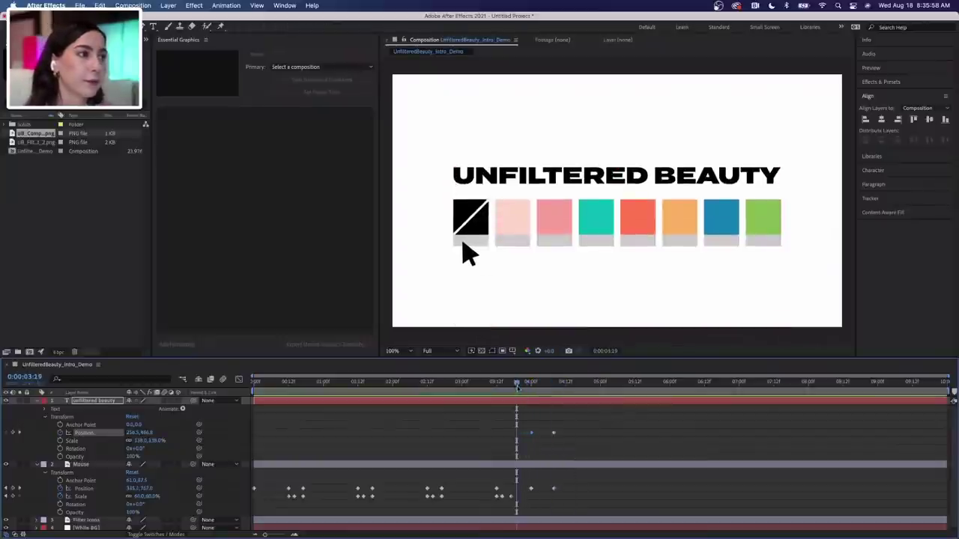
key(space)
key(space)
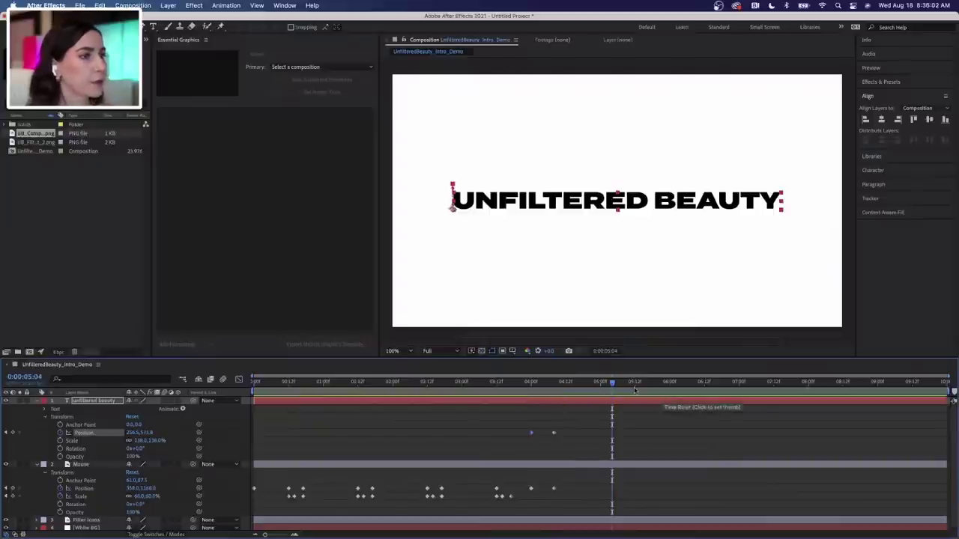
drag(610, 384, 602, 384)
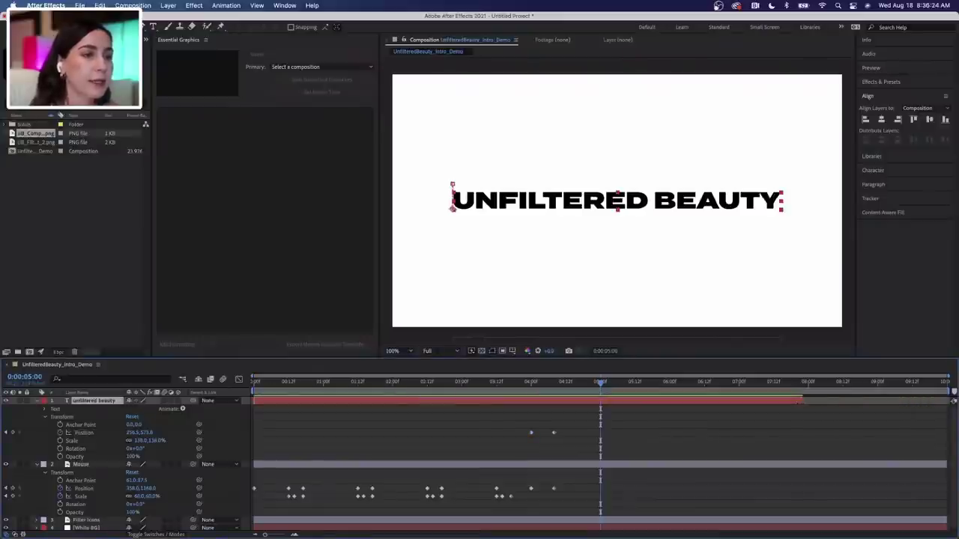
key(alt+])
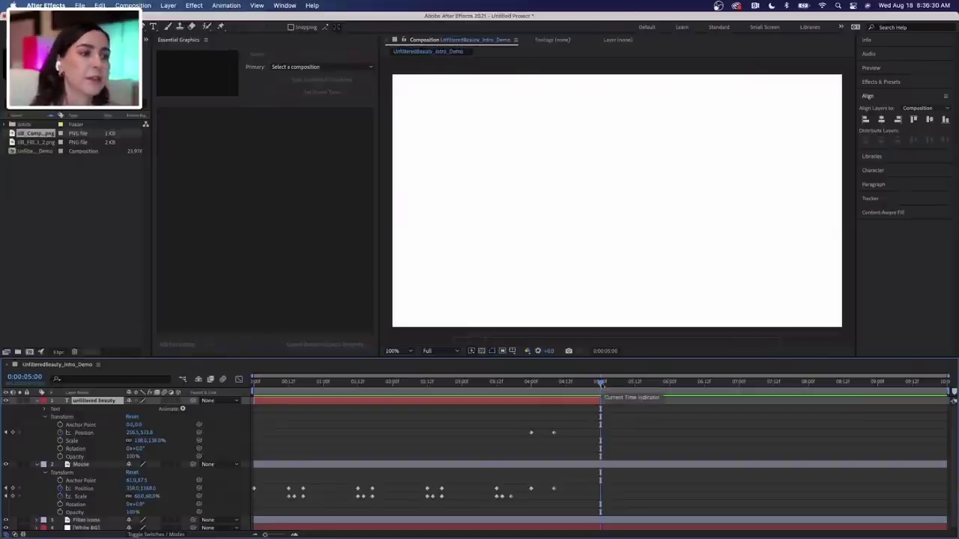
drag(600, 384, 601, 384)
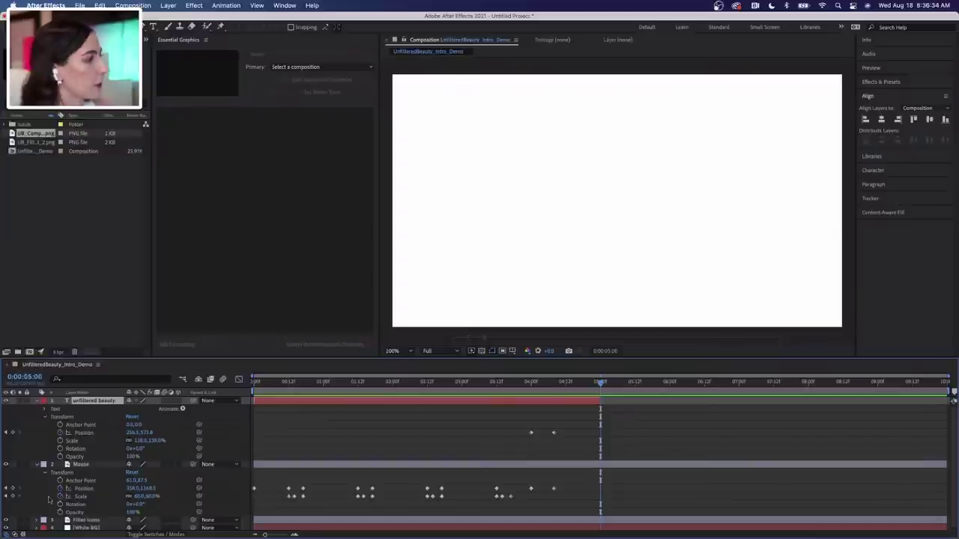
click(38, 465)
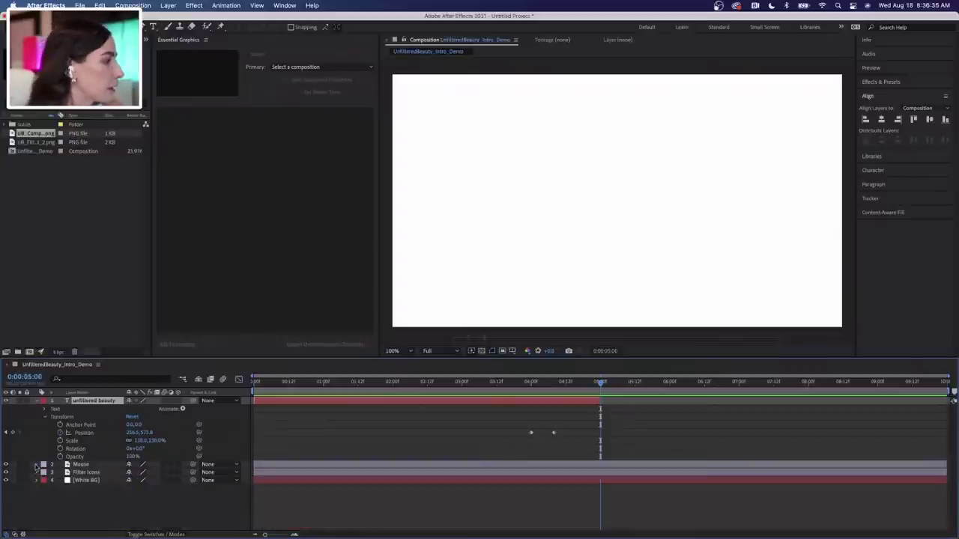
Add a new text layer in the Timeline reading 'BRAND NAME'
click(37, 402)
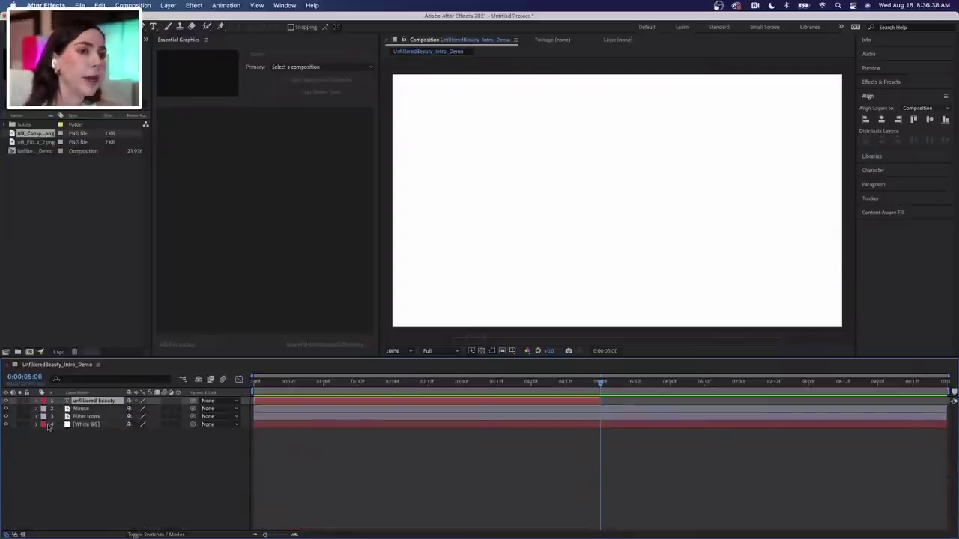
right_click(80, 456)
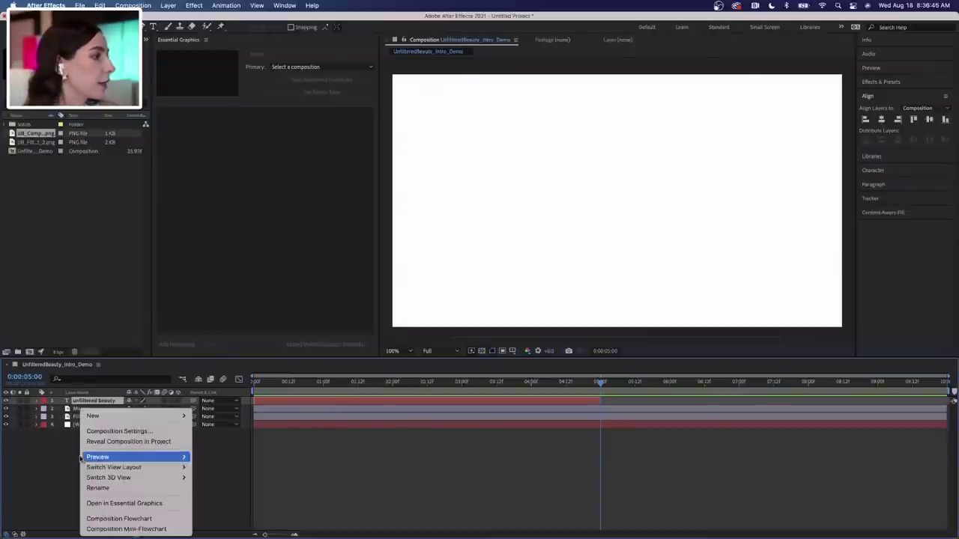
mouse_move(122, 418)
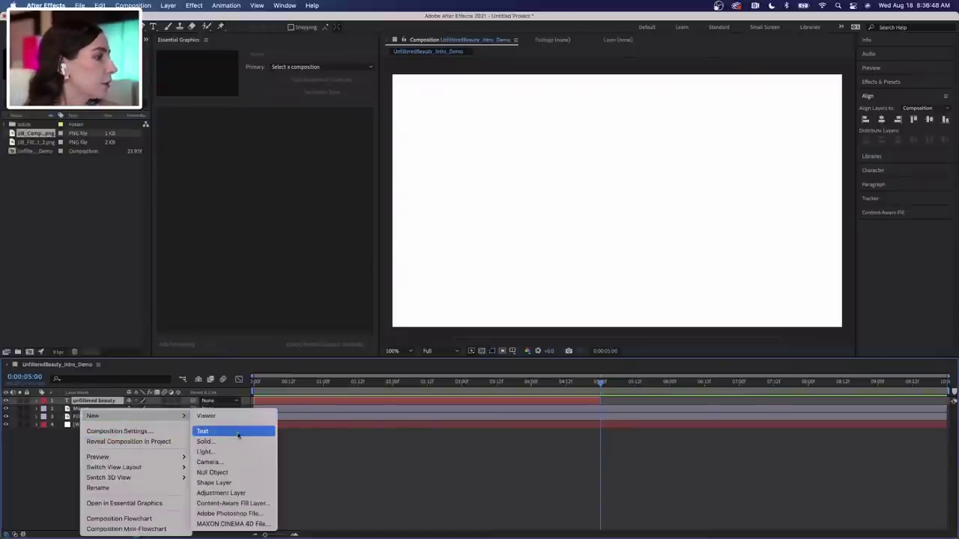
click(202, 430)
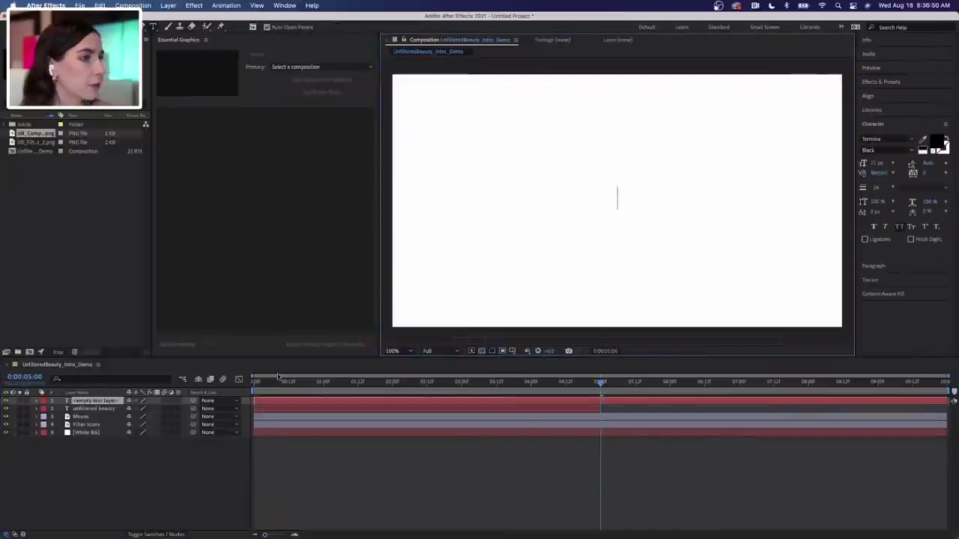
text(BRAND NAME)
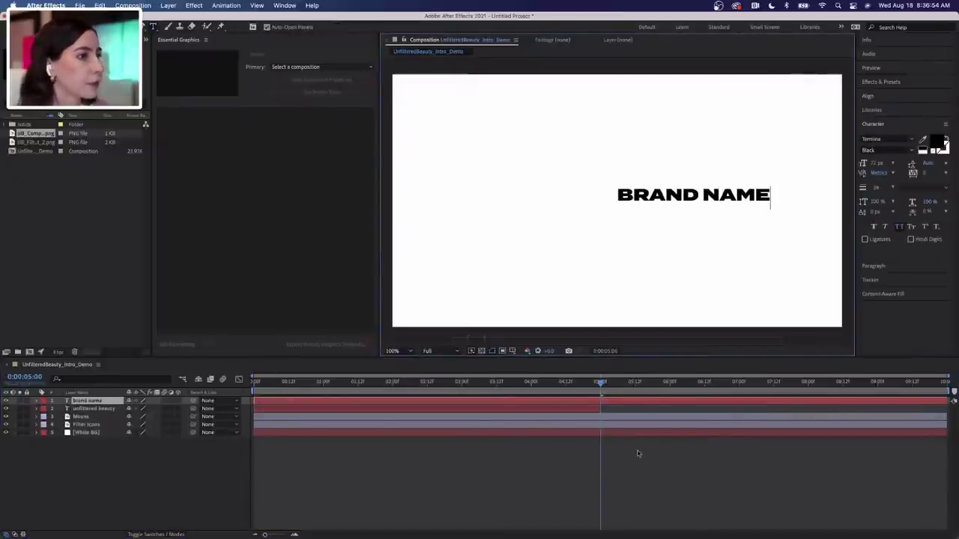
Centre BRAND NAME horizontally and vertically with the Align panel, then reveal its Transform properties
click(890, 97)
click(884, 120)
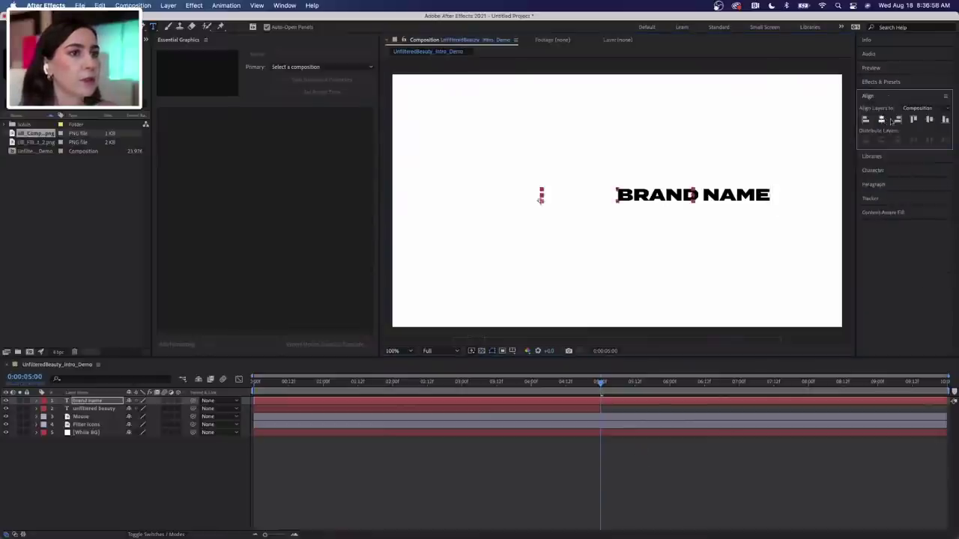
click(930, 120)
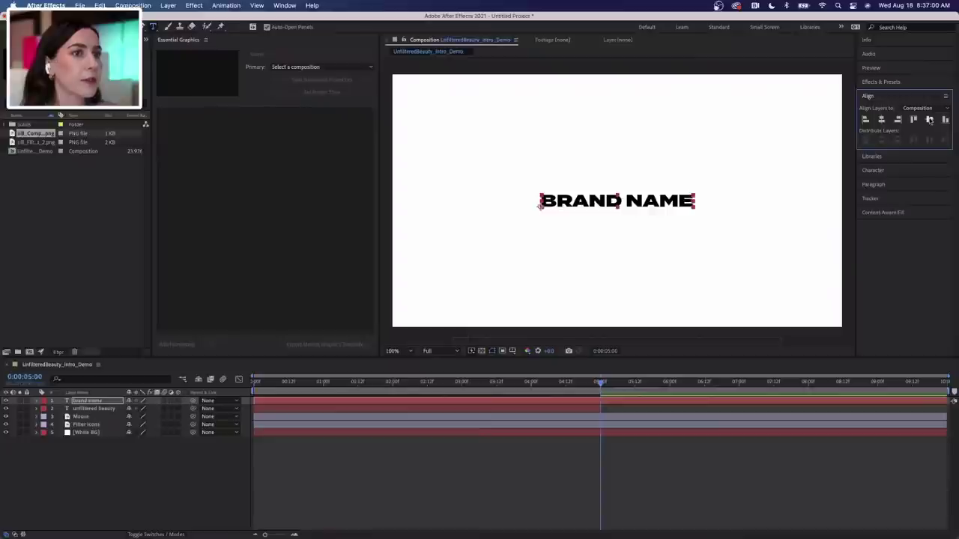
click(36, 401)
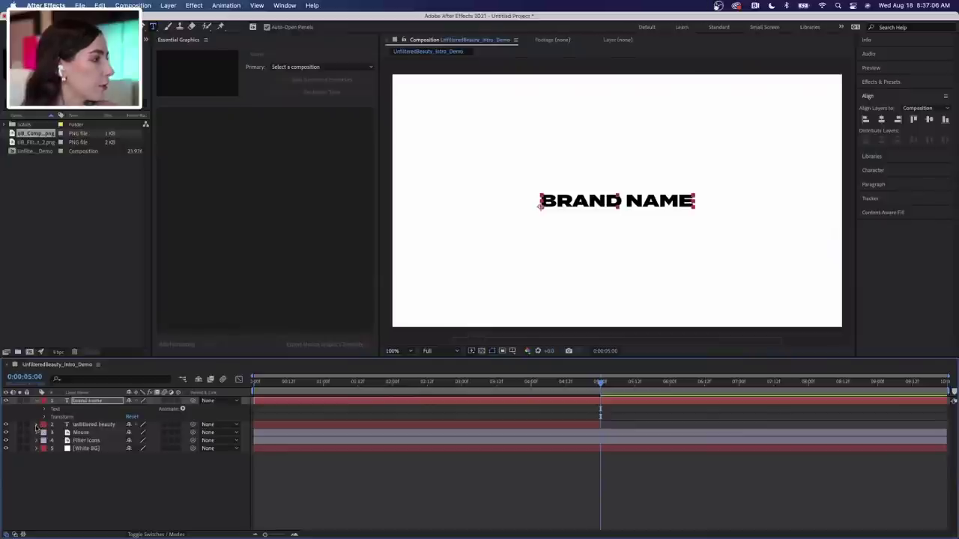
click(36, 425)
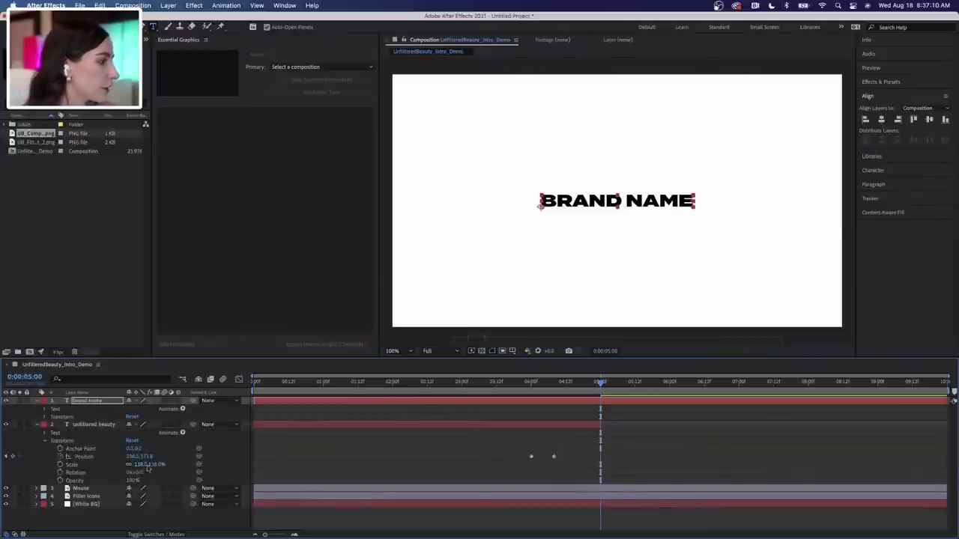
click(45, 418)
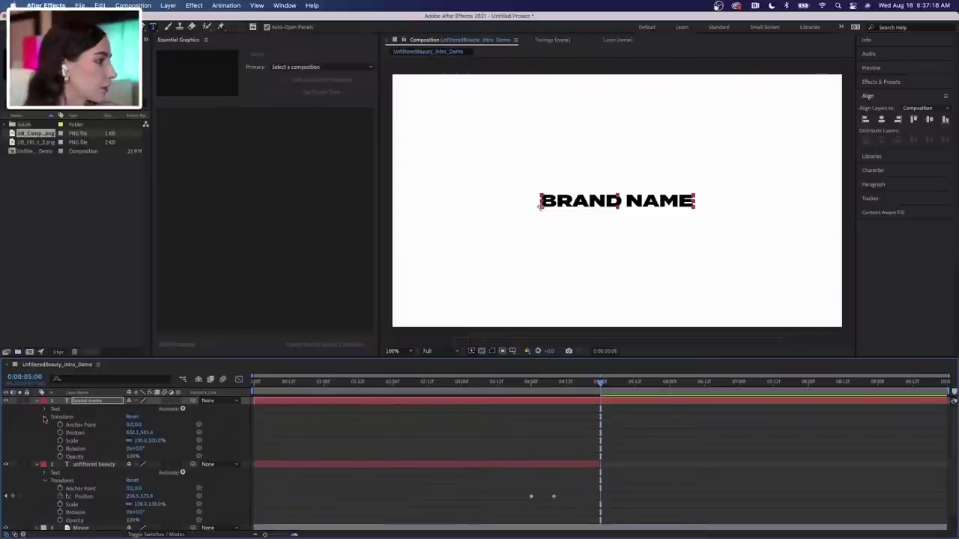
Scale BRAND NAME to 138% and re-centre it horizontally and vertically
click(141, 440)
text(100)
key(Return)
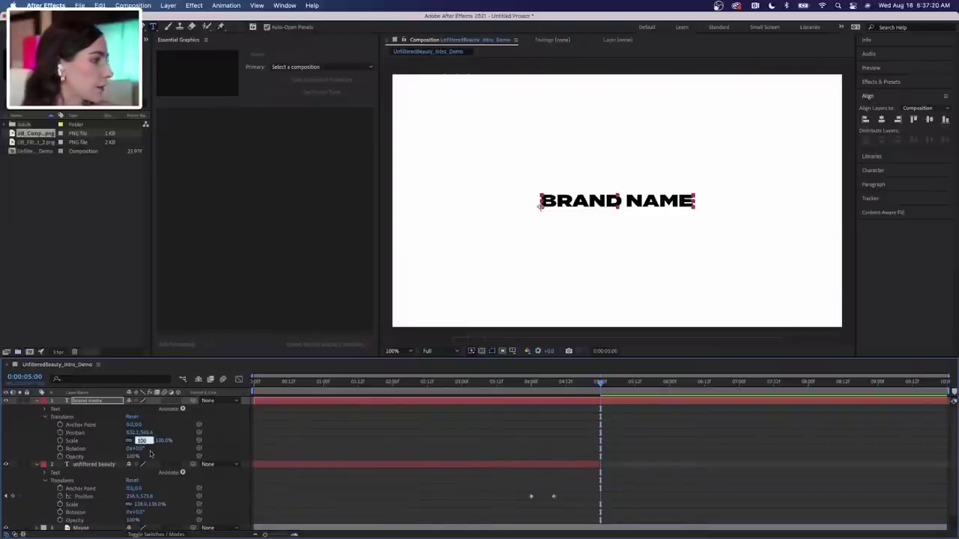
text(138)
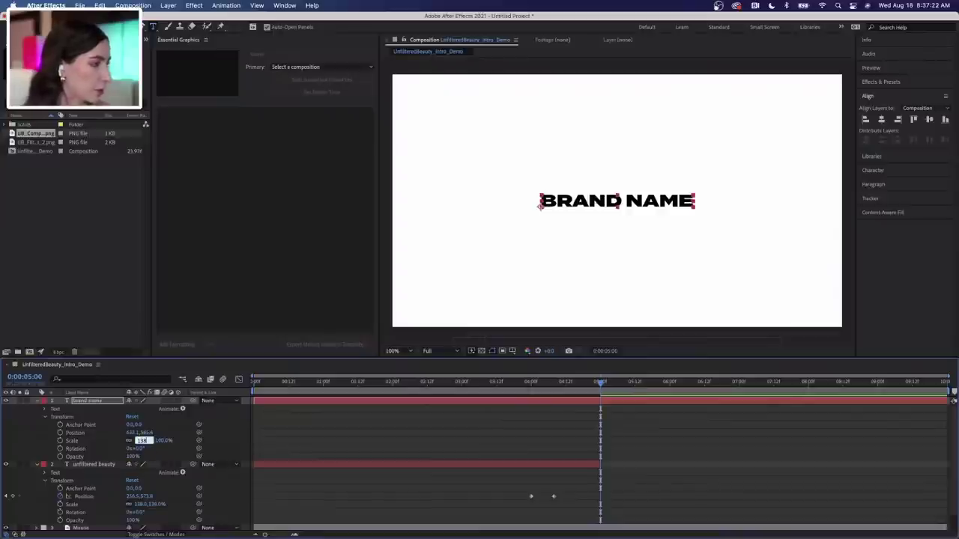
key(Return)
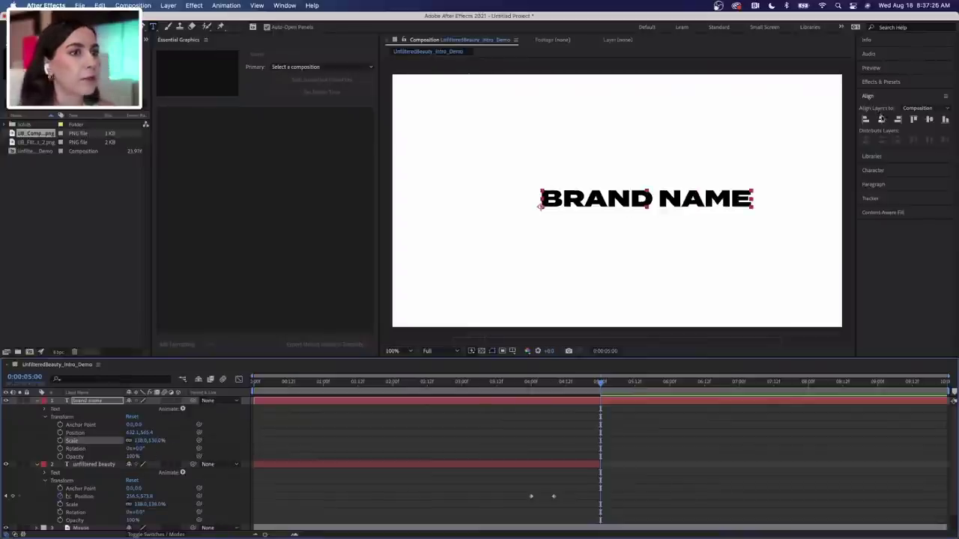
click(881, 120)
click(929, 120)
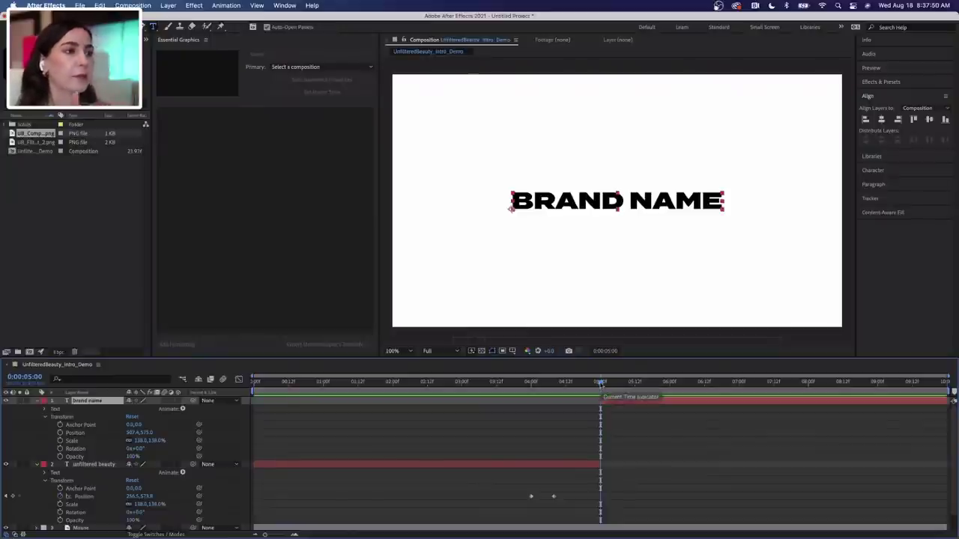
Drag the BRAND NAME layer's out point back to about 0:00:06:00, then return to 0:00:00:00
mouse_move(600, 384)
mouse_down()
mouse_move(583, 384)
mouse_move(609, 384)
mouse_up()
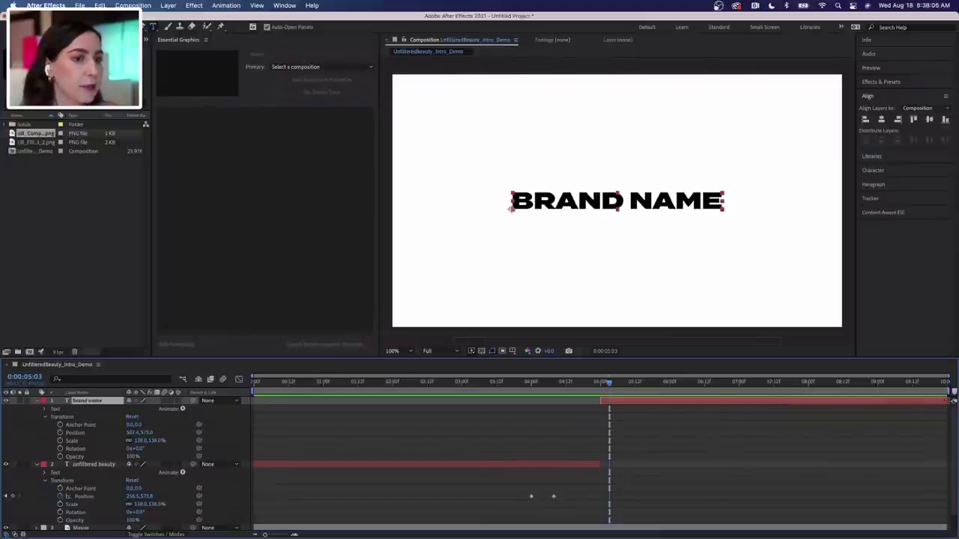
drag(940, 401, 671, 400)
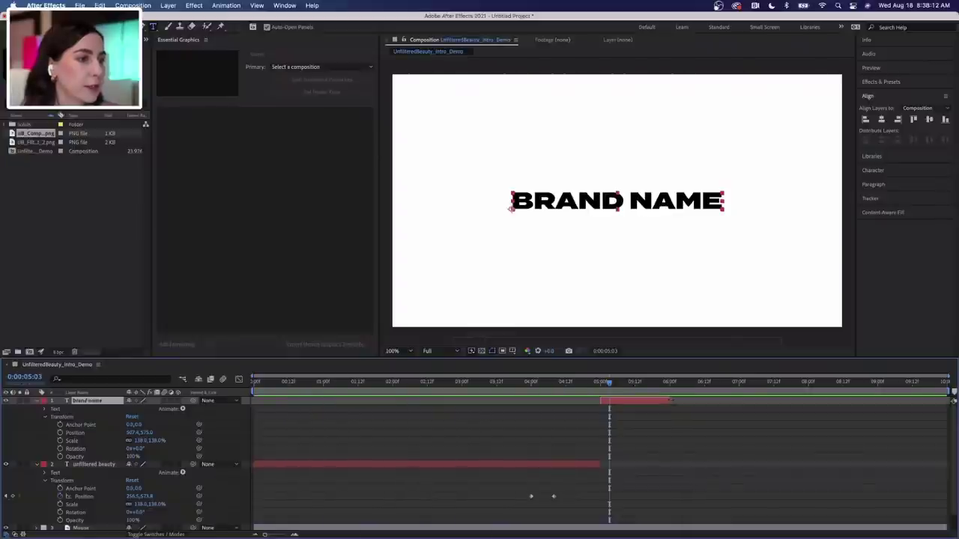
mouse_move(610, 383)
mouse_down()
mouse_move(571, 384)
mouse_move(677, 390)
mouse_move(624, 393)
mouse_up()
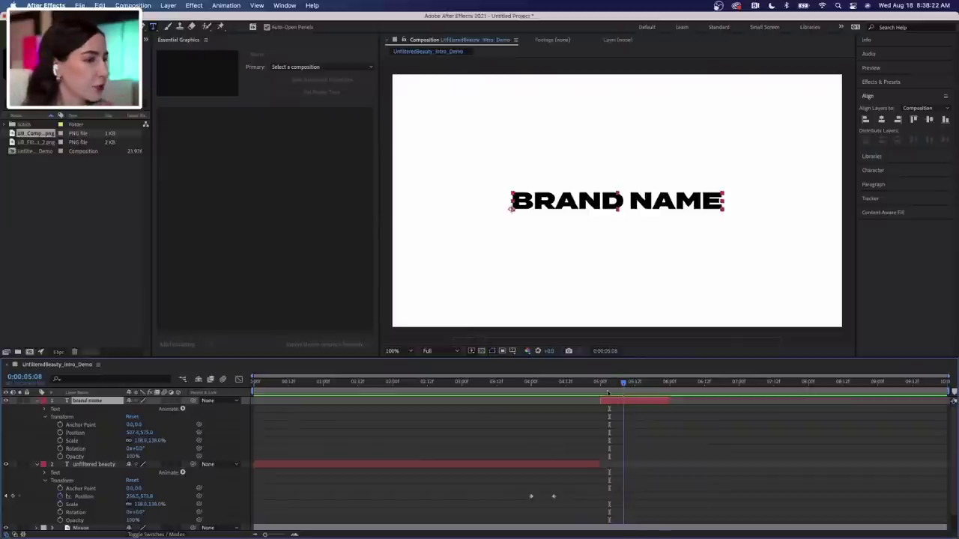
drag(607, 392, 242, 391)
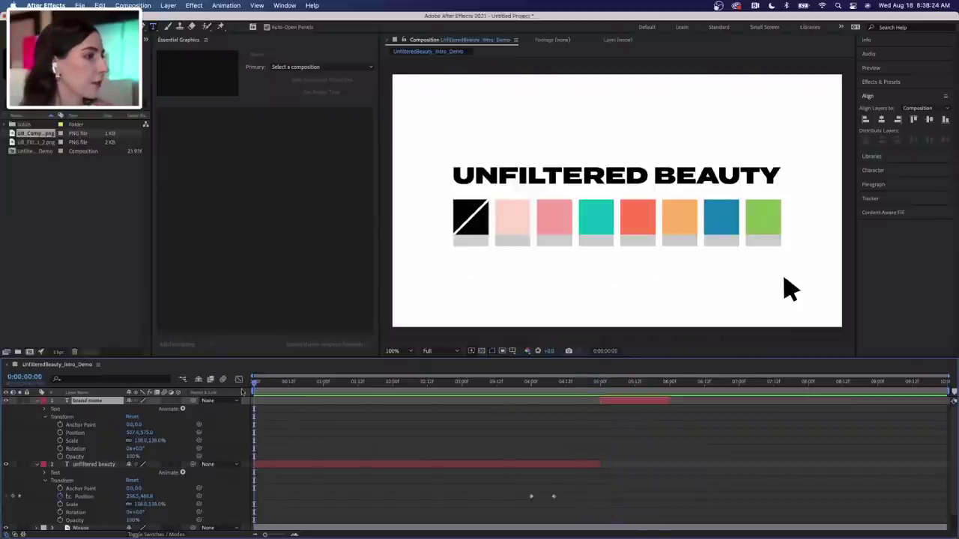
key(space)
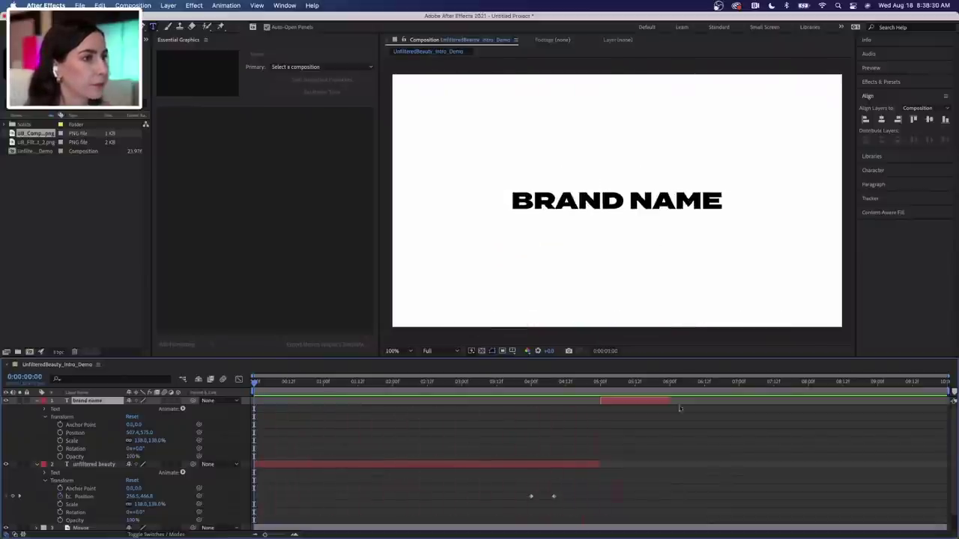
key(space)
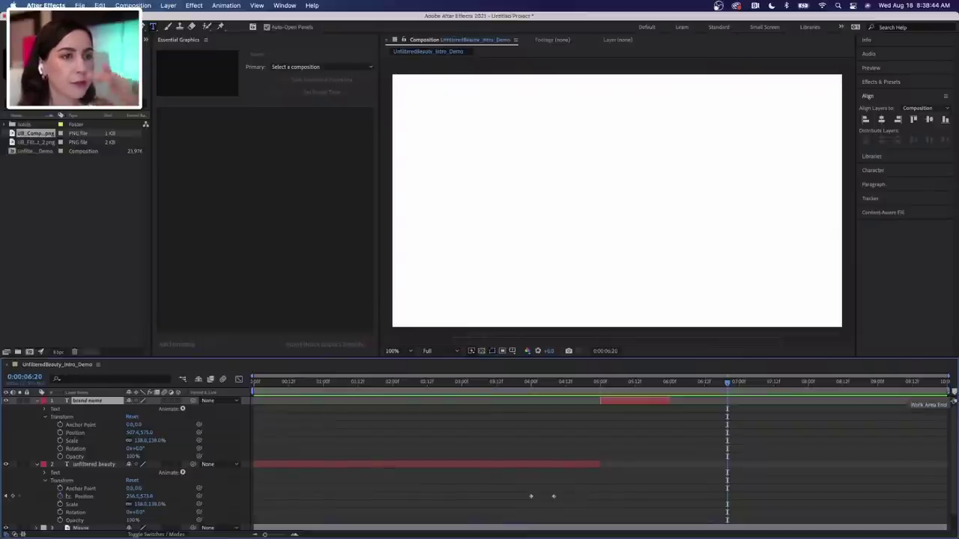
drag(952, 392, 669, 390)
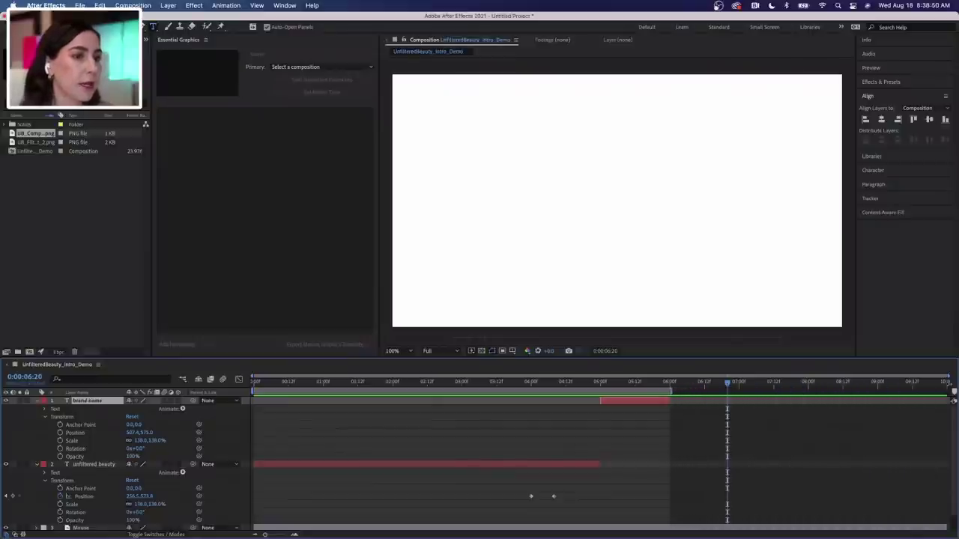
drag(951, 377, 793, 377)
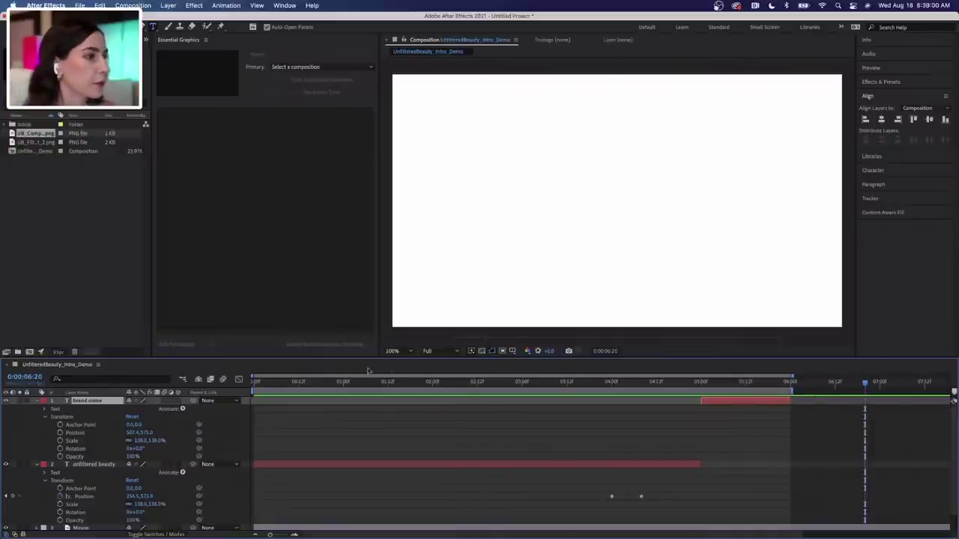
drag(865, 383, 254, 384)
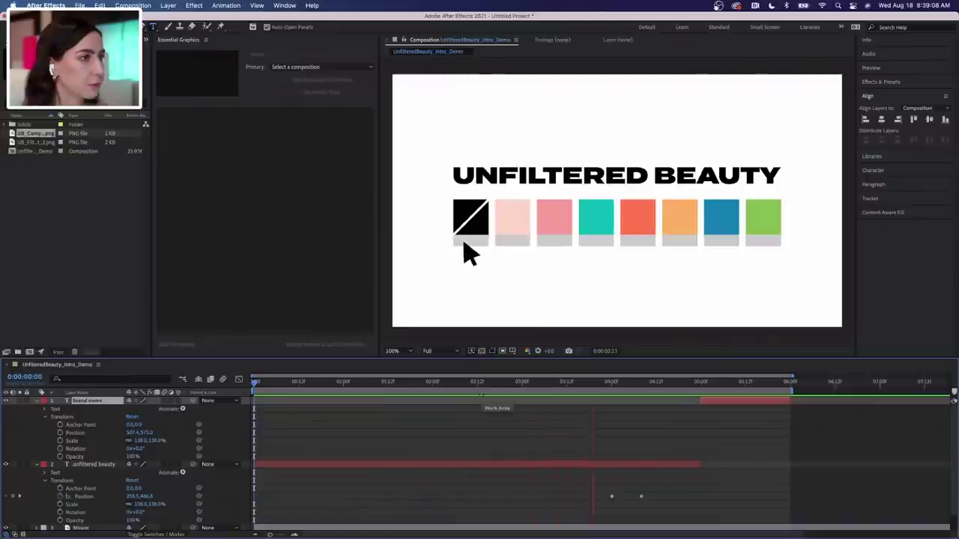
key(space)
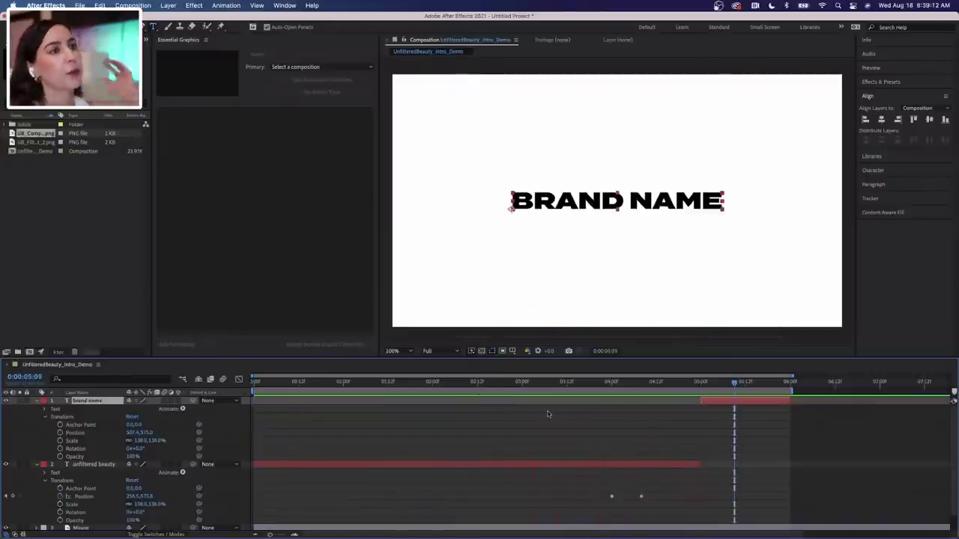
click(529, 382)
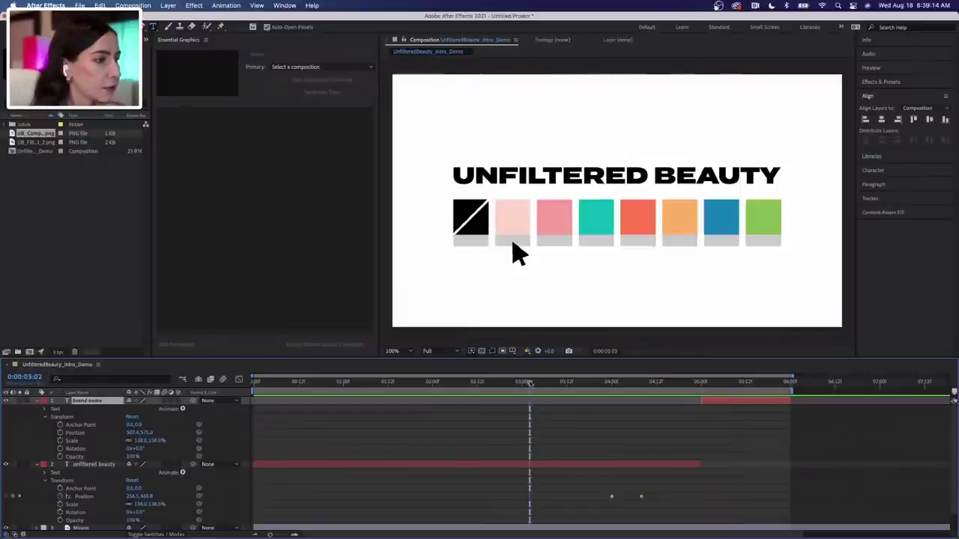
key(Page_Up)
key(Page_Up)
key(Page_Up)
key(Page_Up)
key(Page_Up)
key(Page_Up)
key(Page_Up)
key(Page_Up)
key(Page_Up)
key(Page_Up)
key(Page_Up)
key(Page_Up)
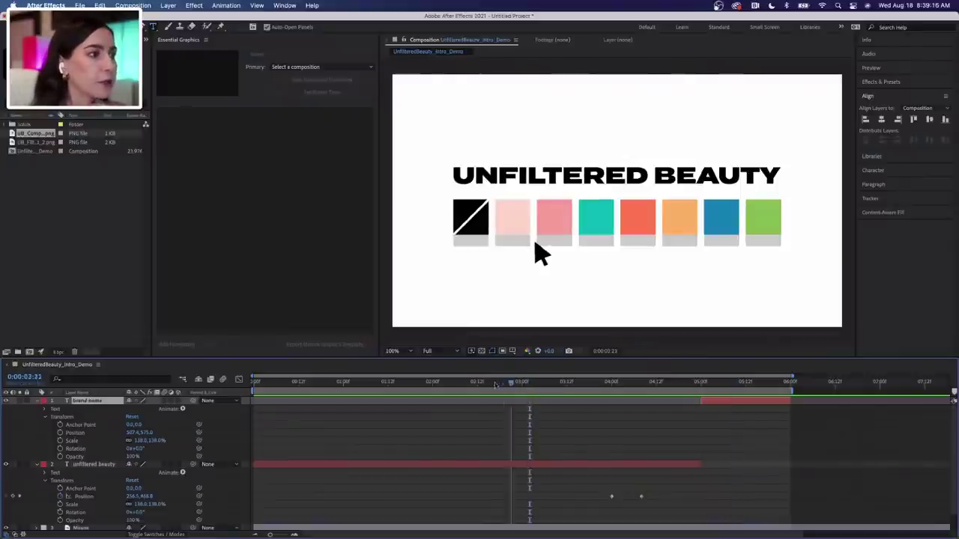
key(Page_Up)
key(Page_Up)
key(Page_Up)
key(Page_Up)
key(Page_Up)
key(Page_Up)
key(Page_Up)
key(Page_Up)
key(Page_Up)
key(Page_Up)
key(Page_Up)
key(Page_Up)
key(Page_Up)
key(Page_Up)
key(Page_Up)
key(Page_Up)
key(Page_Up)
key(Page_Up)
key(Page_Up)
key(Page_Up)
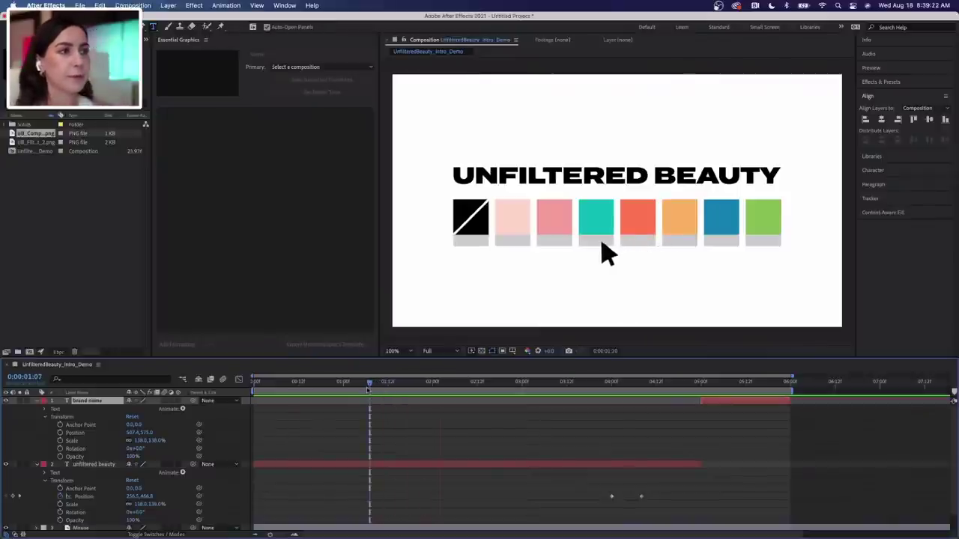
key(space)
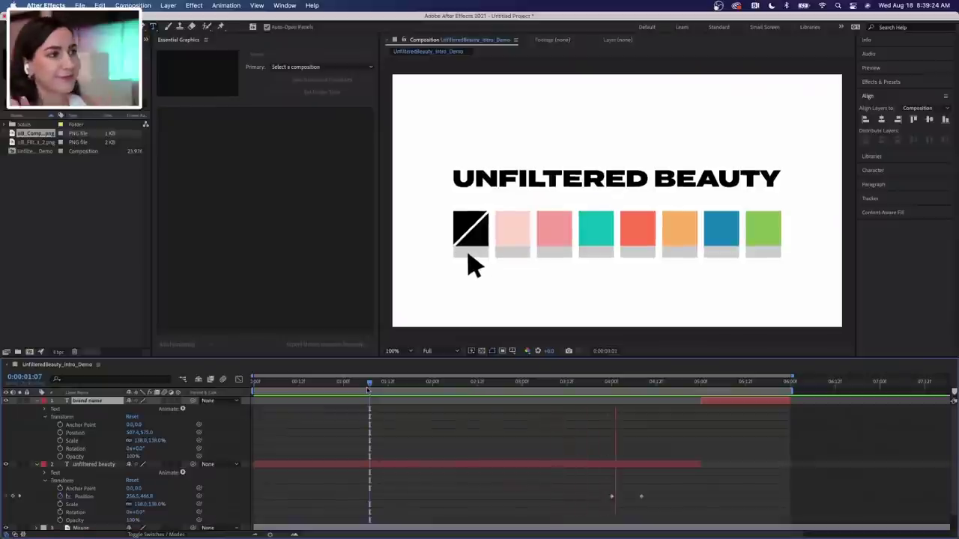
key(space)
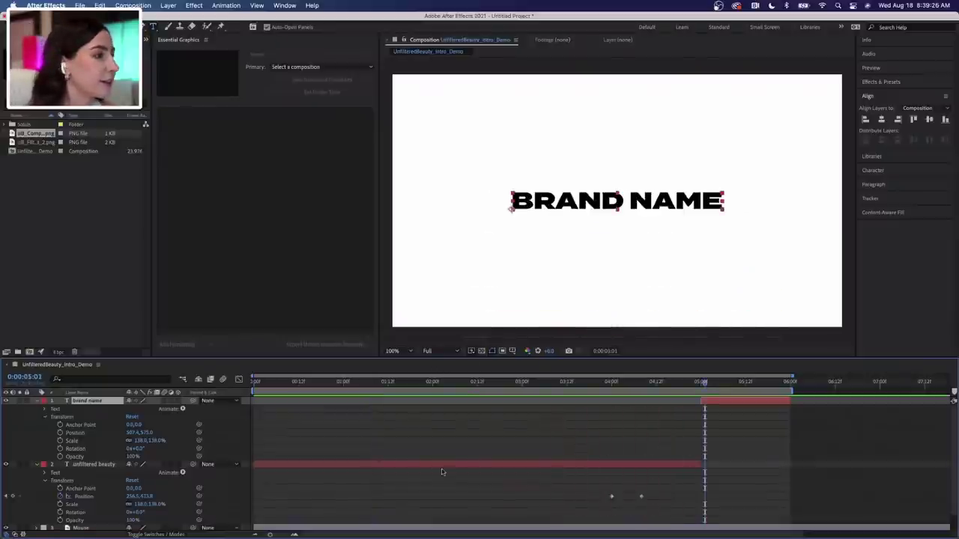
scroll(442, 472, down, 2)
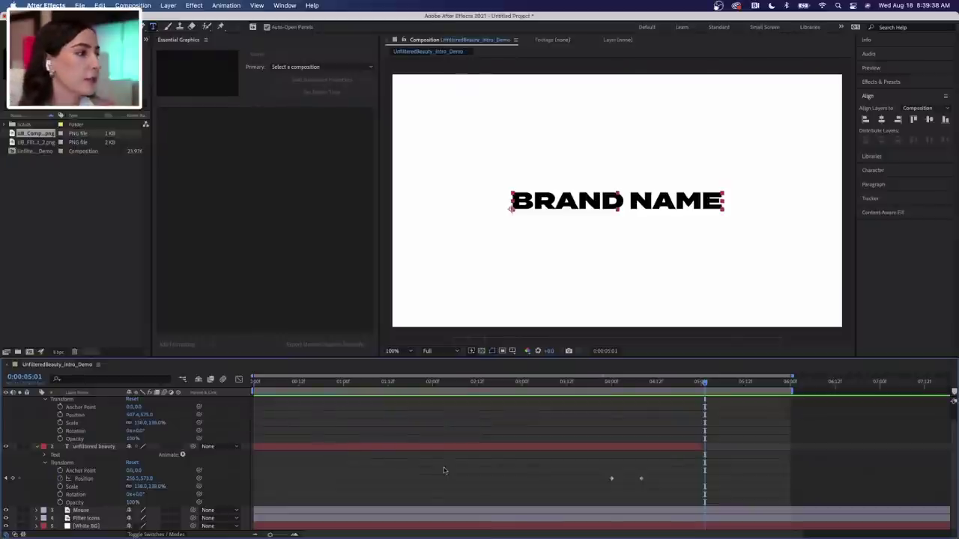
Collapse both text layers, reveal the Mouse keyframes, and select the Position keyframes after 0:00:02:13
click(37, 447)
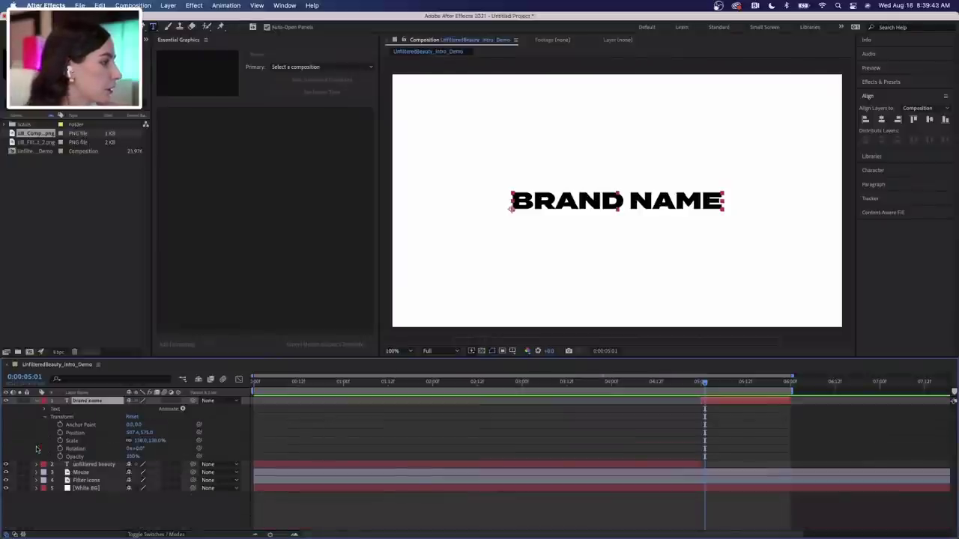
click(36, 402)
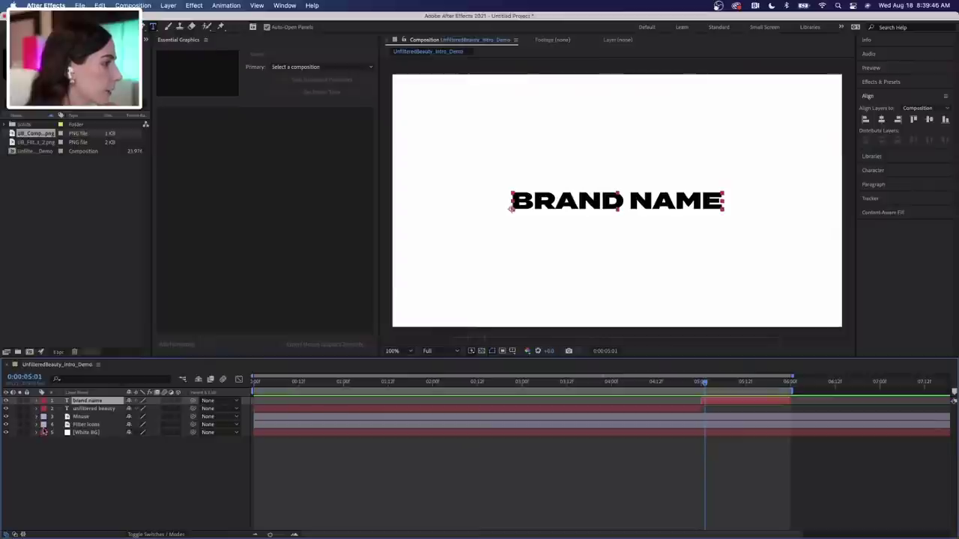
click(36, 417)
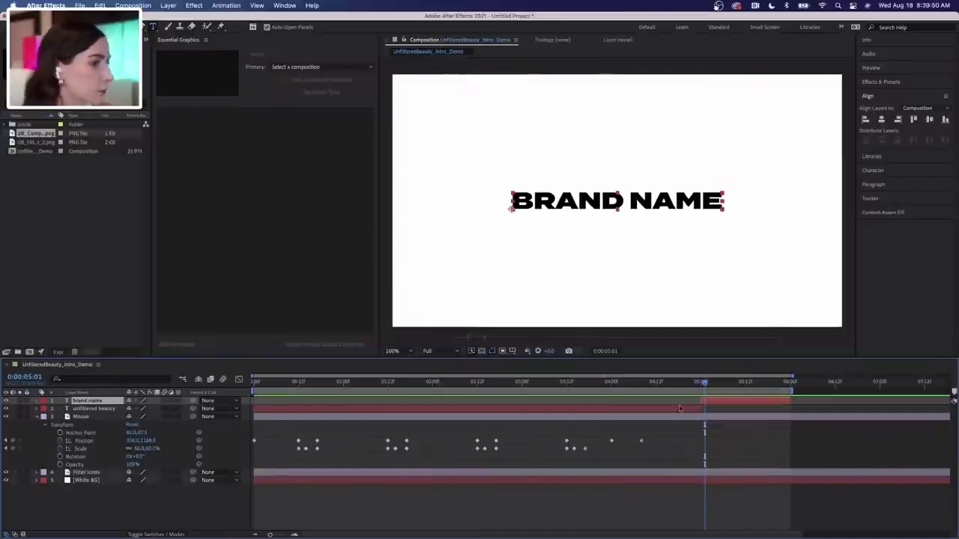
drag(704, 384, 480, 392)
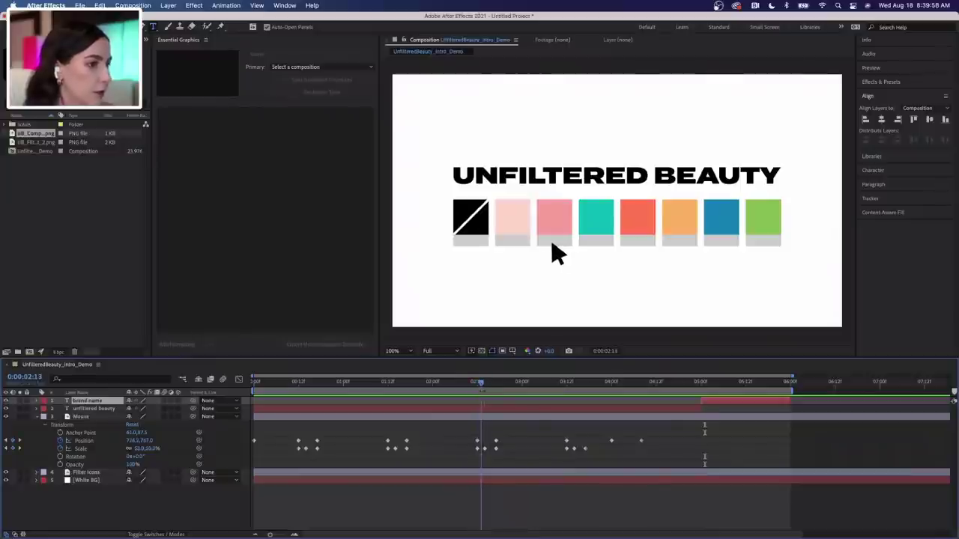
click(656, 444)
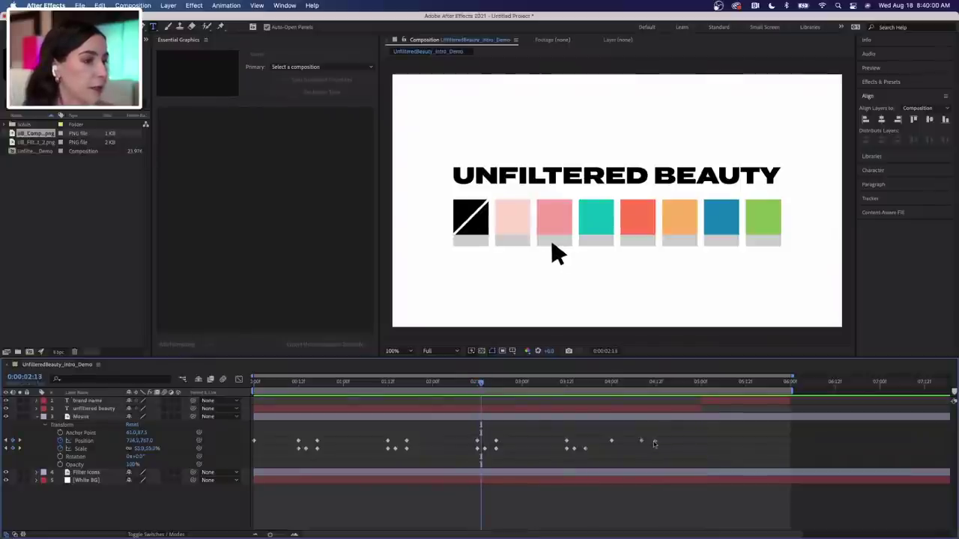
drag(653, 444, 493, 447)
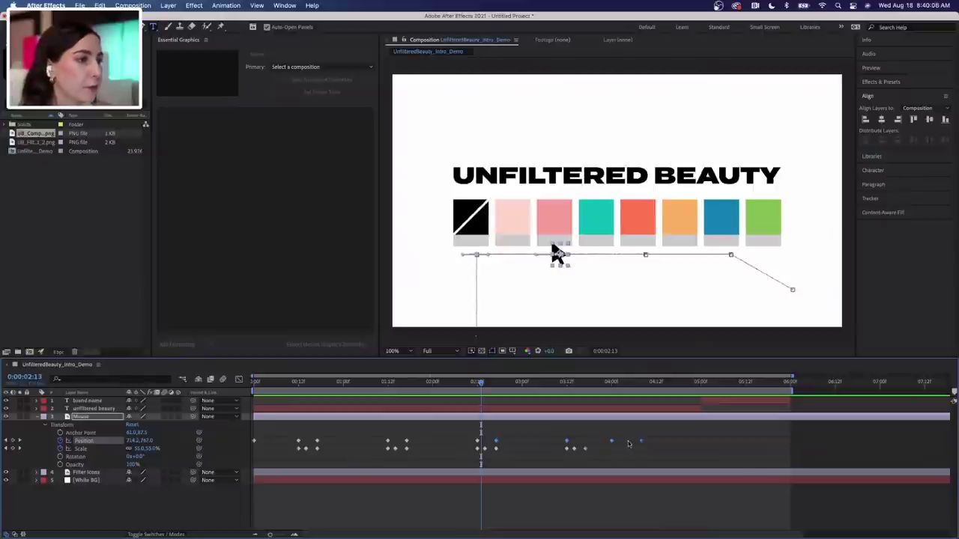
Delete the Mouse arrow's later Position keyframes and preview the remaining motion from the start
key(Delete)
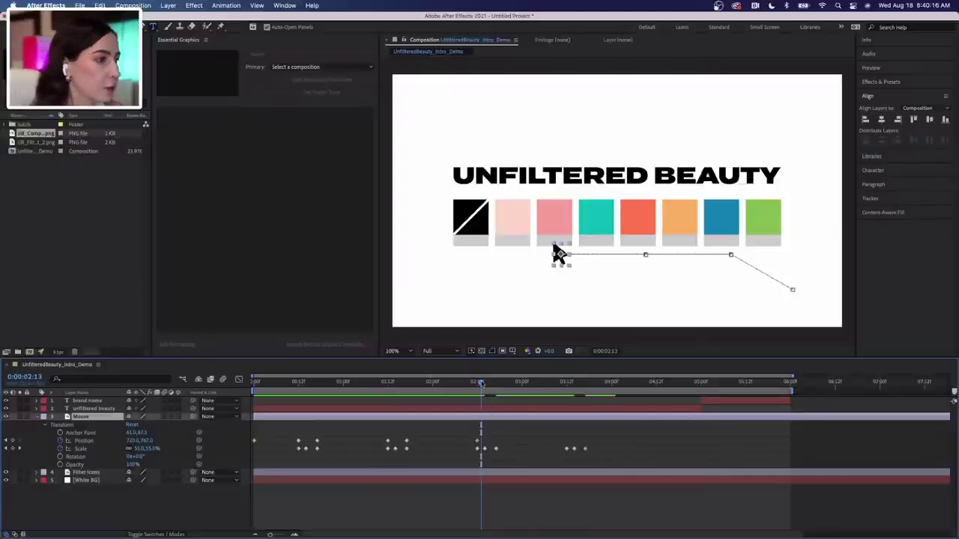
click(496, 383)
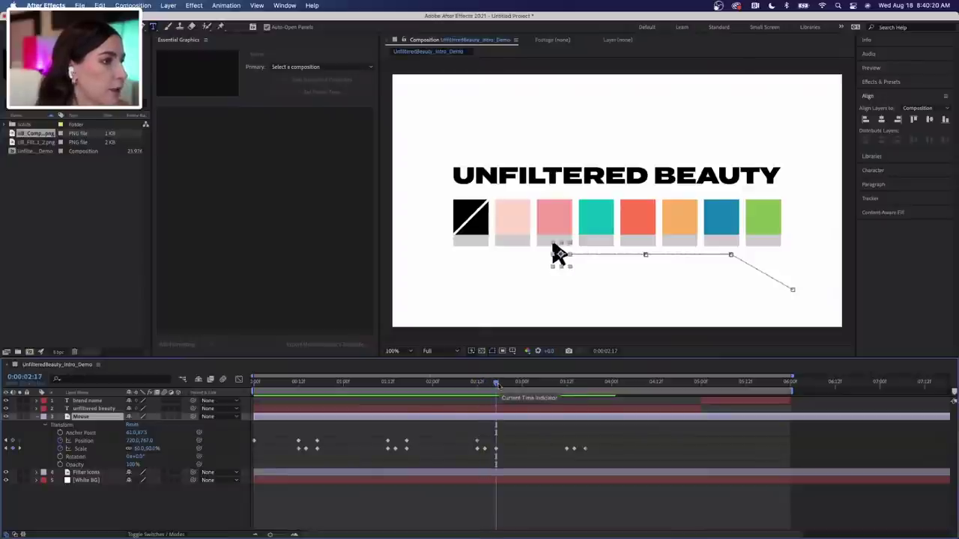
mouse_move(495, 384)
mouse_down()
mouse_move(475, 385)
mouse_move(497, 384)
mouse_up()
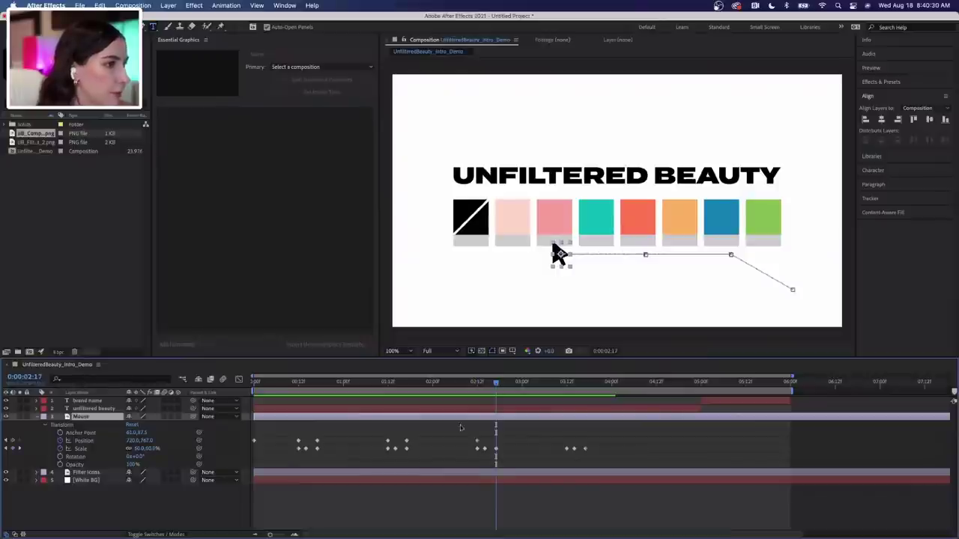
click(149, 442)
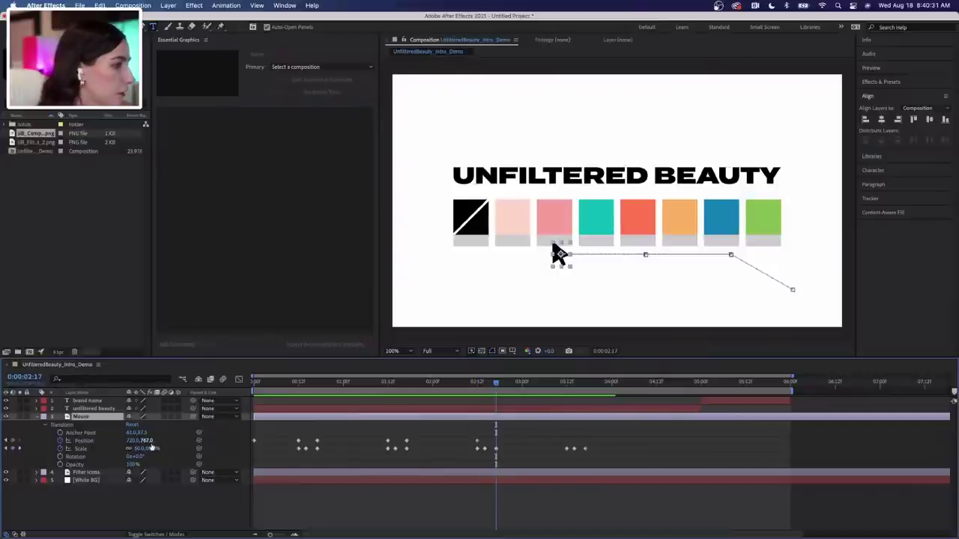
drag(285, 385, 252, 388)
key(space)
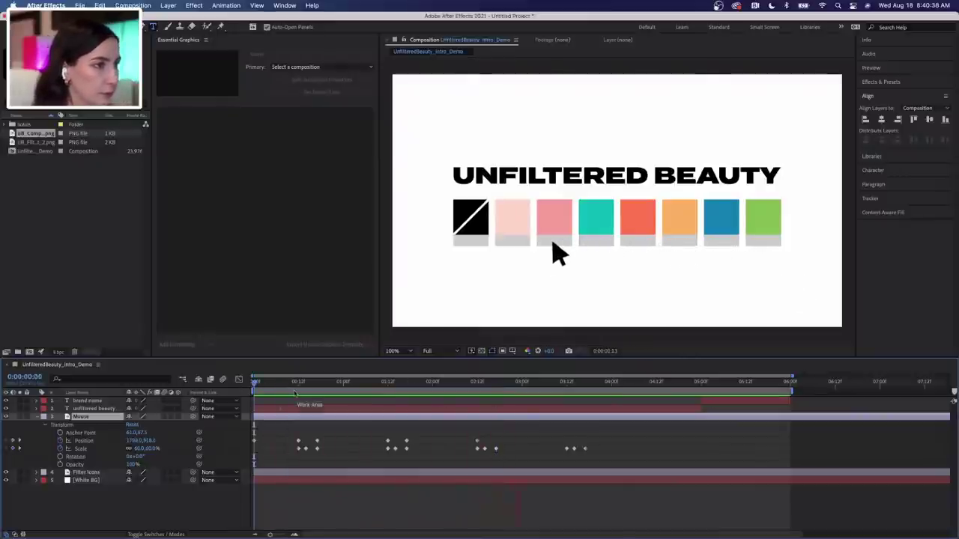
key(space)
click(496, 383)
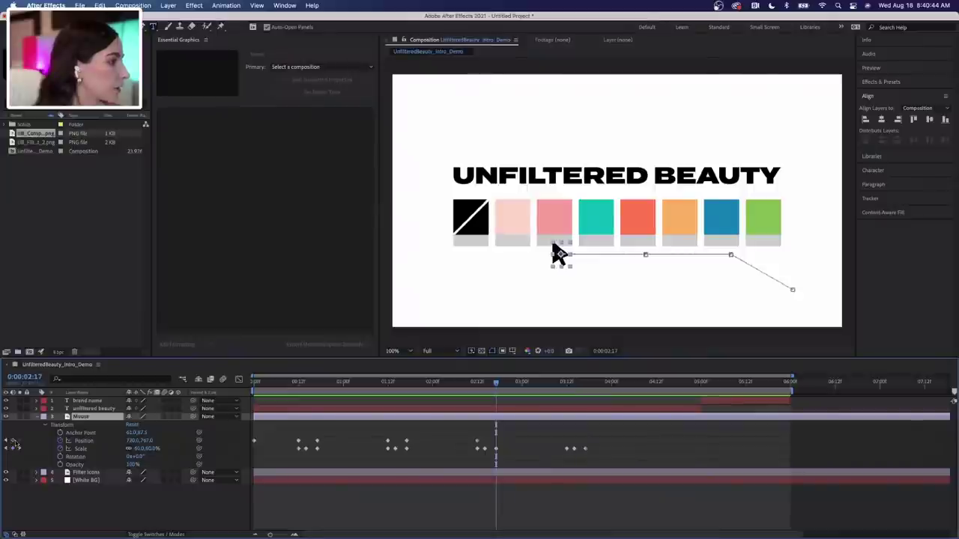
click(84, 440)
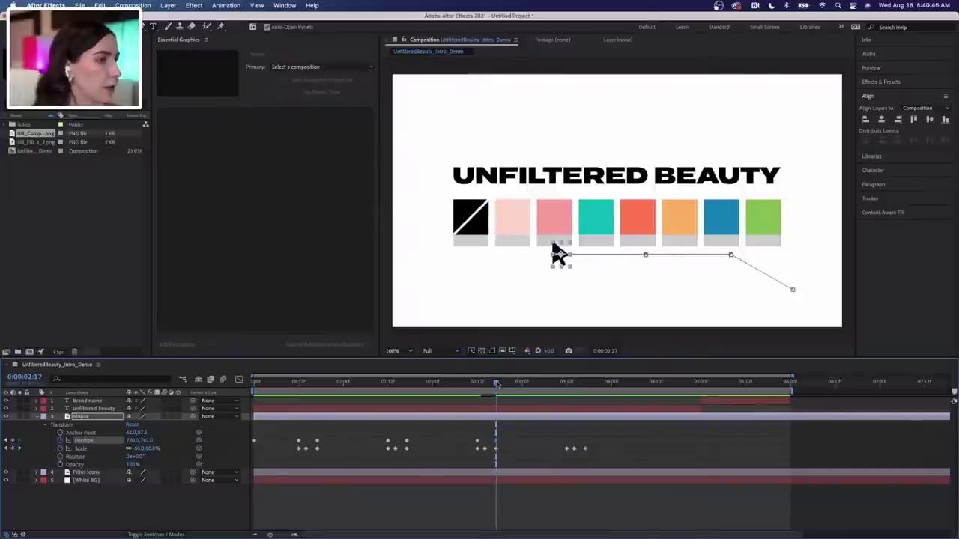
At 03:12, slide the arrow's Position X left onto the black-and-white swatch, then check up to 03:17
drag(495, 383, 566, 385)
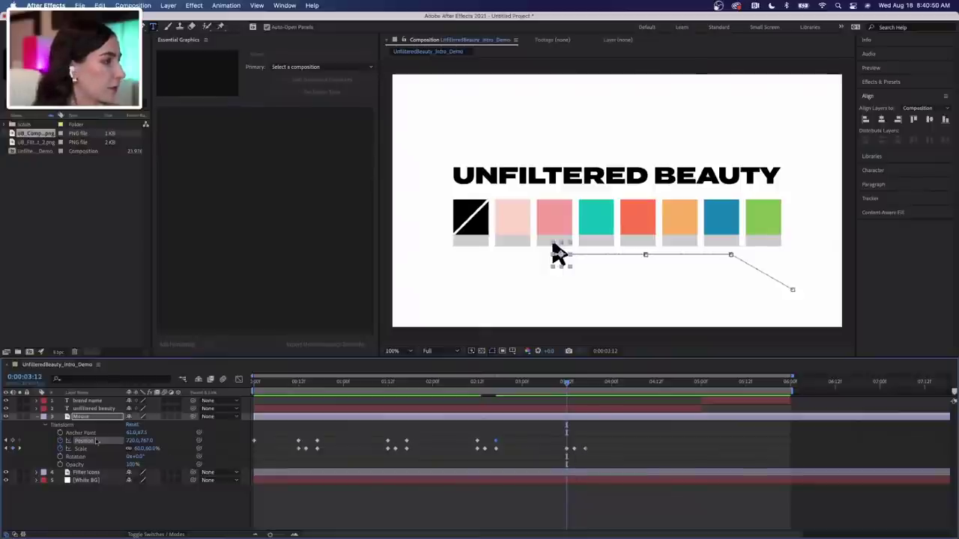
drag(126, 441, 9, 440)
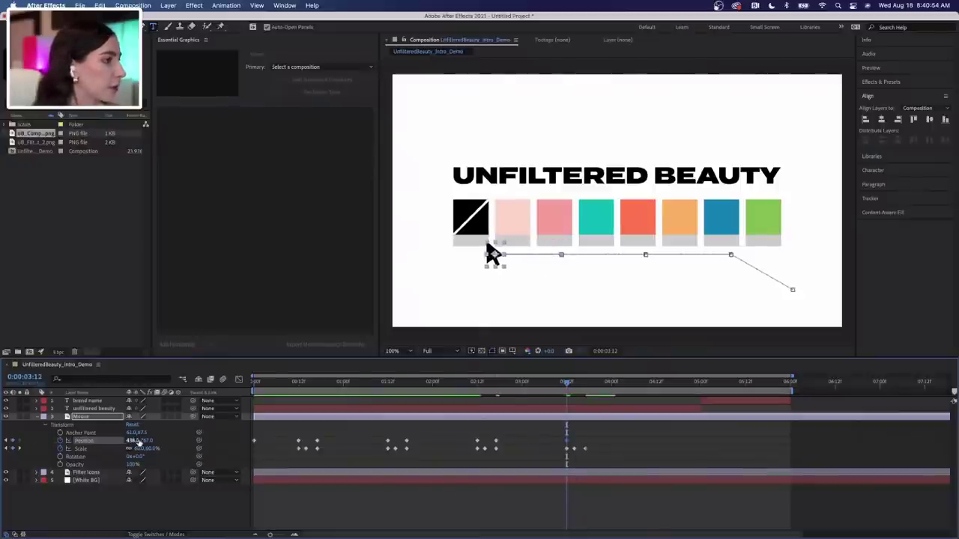
drag(139, 443, 120, 443)
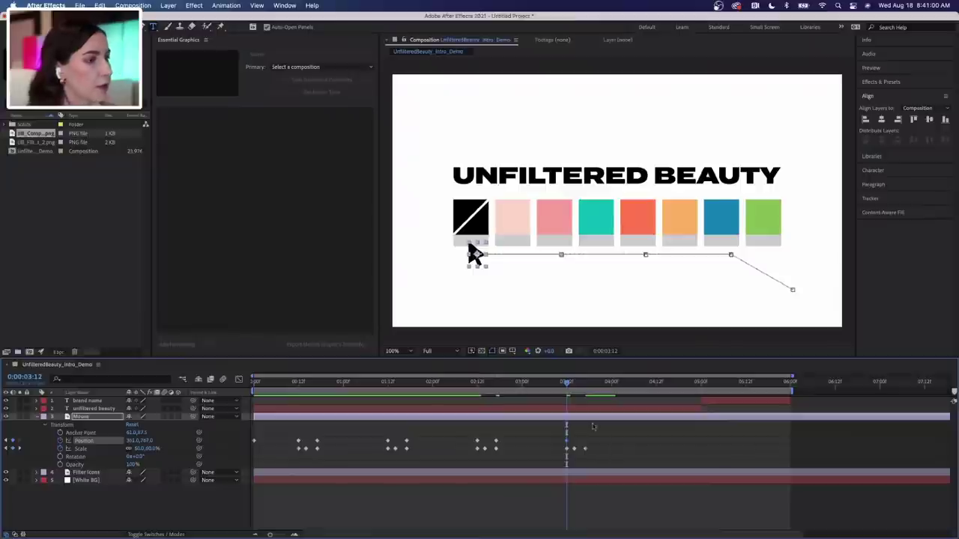
key(Page_Down)
key(Page_Down)
key(Page_Down)
key(Page_Down)
key(Page_Down)
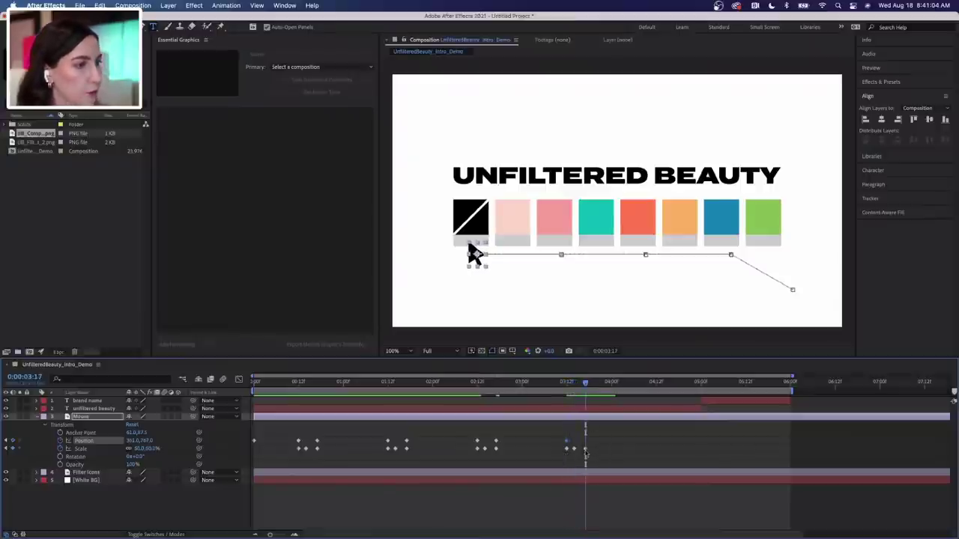
mouse_move(583, 450)
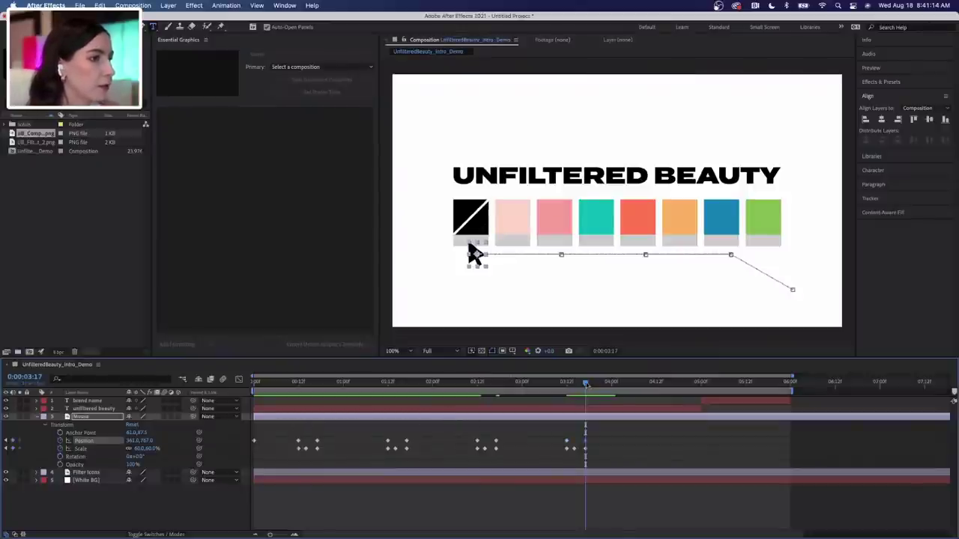
mouse_move(586, 383)
mouse_down()
mouse_move(674, 385)
mouse_move(597, 390)
mouse_up()
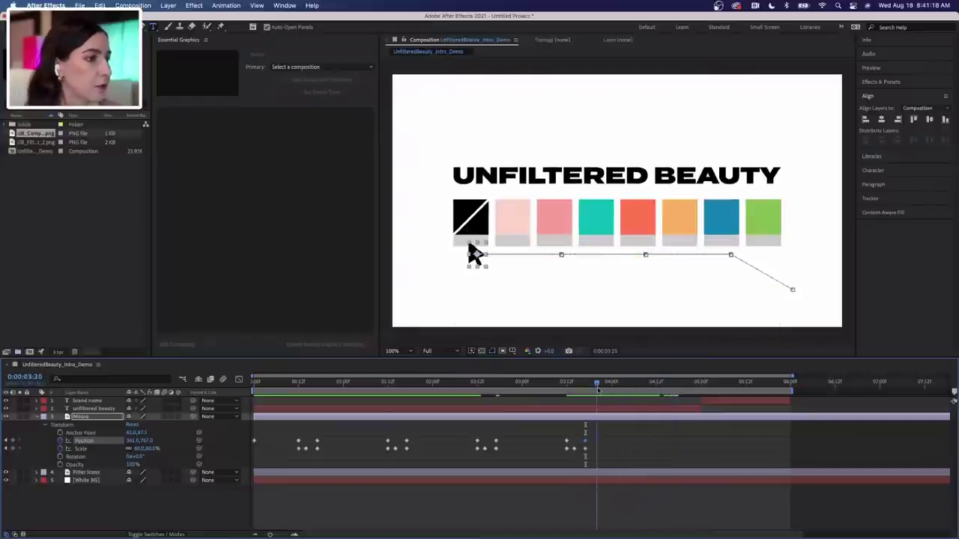
Lower the Mouse arrow's Position so it follows the swatches sliding down after 04:00
click(37, 473)
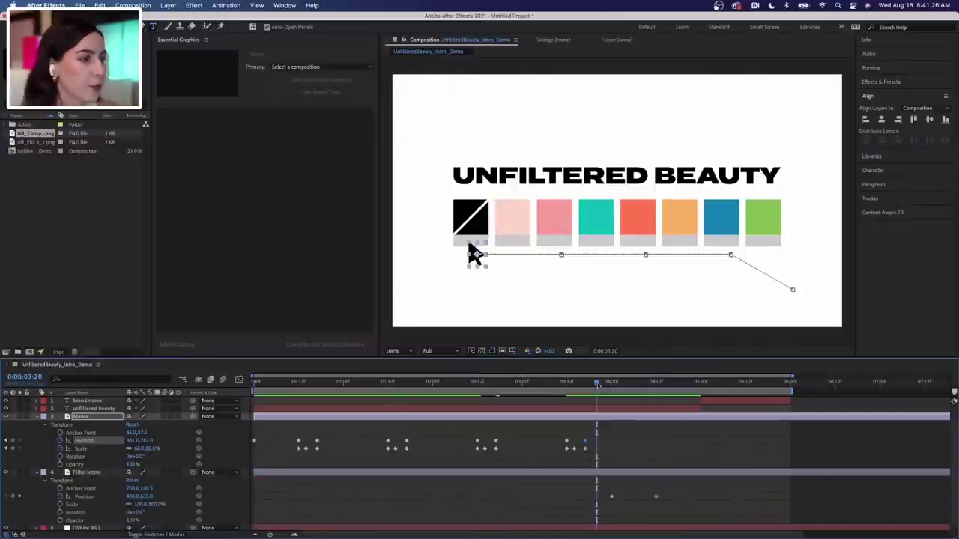
key(Page_Down)
key(Page_Down)
key(Page_Down)
key(Page_Down)
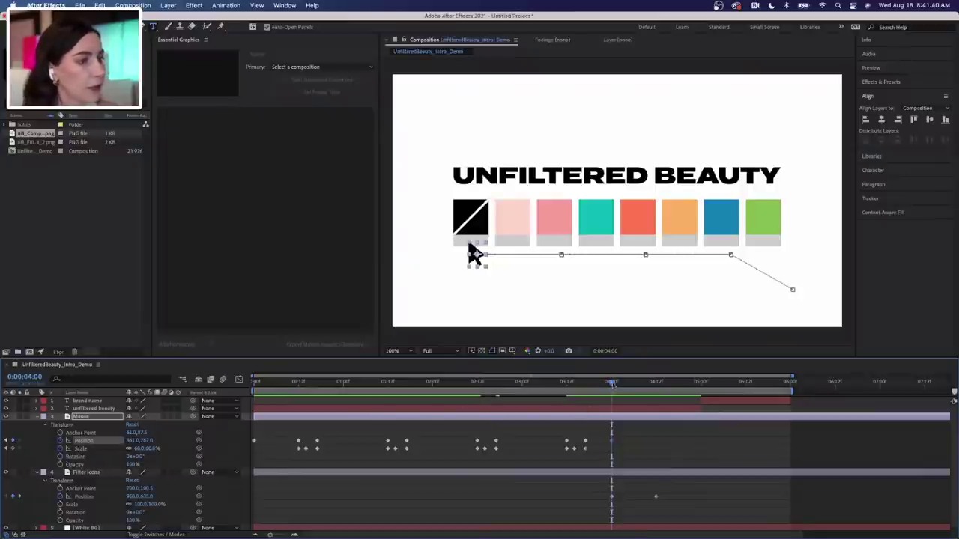
key(space)
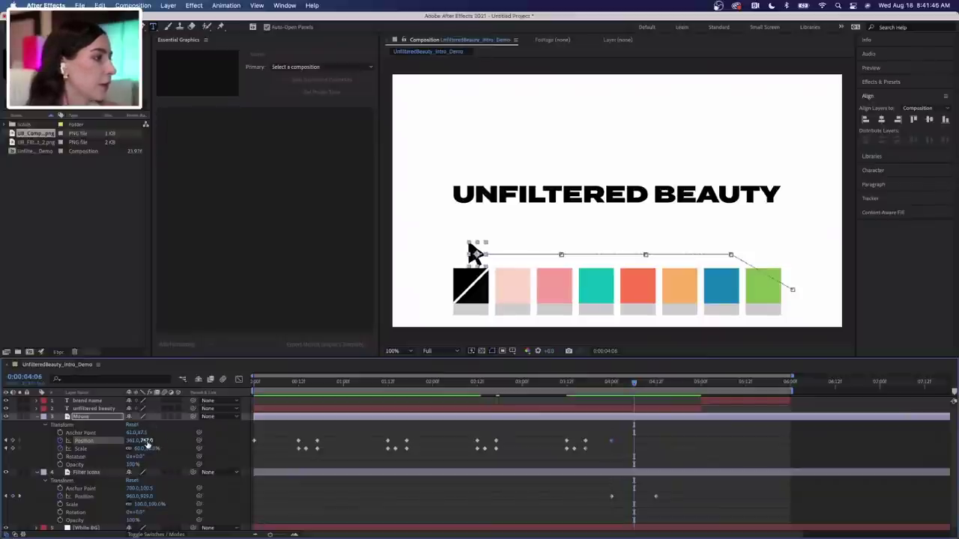
drag(148, 442, 183, 442)
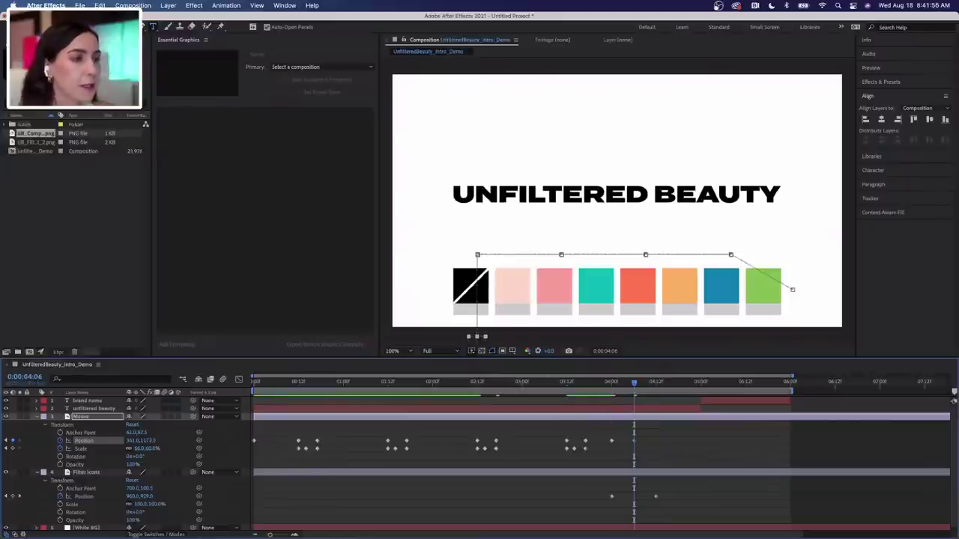
Step frame by frame between 03:20 and 04:04 to check the cursor's tap
key(Page_Up)
key(Page_Up)
key(Page_Up)
key(Page_Up)
key(Page_Up)
key(Page_Up)
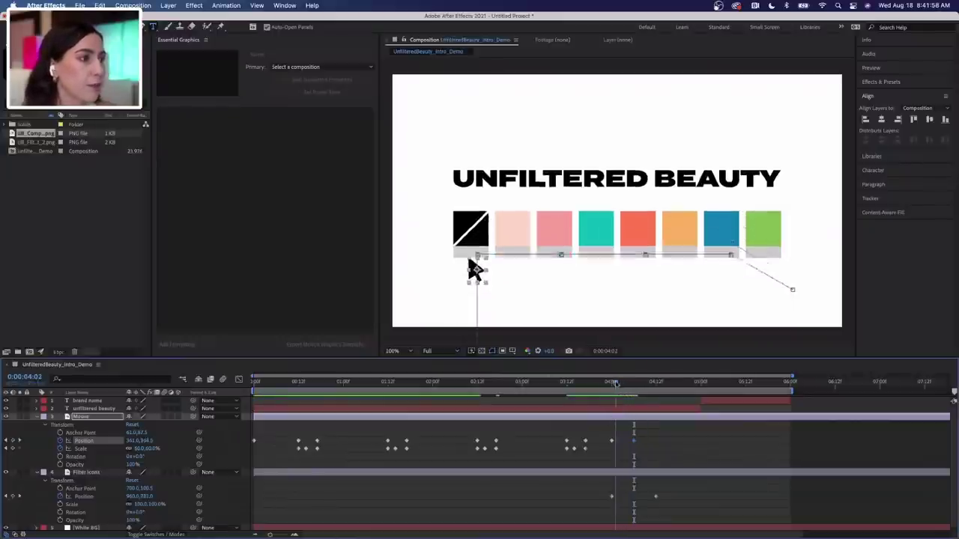
key(Page_Up)
key(Page_Up)
key(Page_Up)
key(Page_Up)
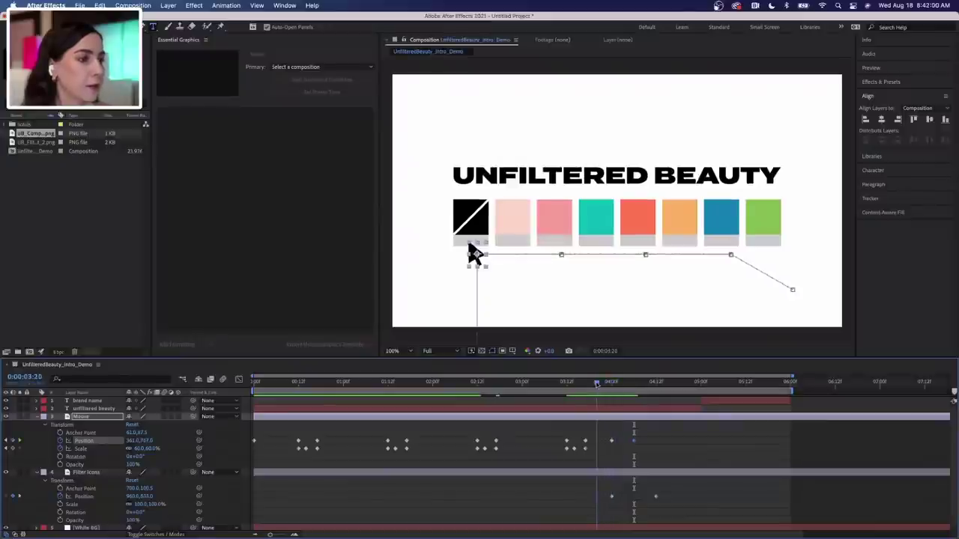
click(678, 382)
click(622, 382)
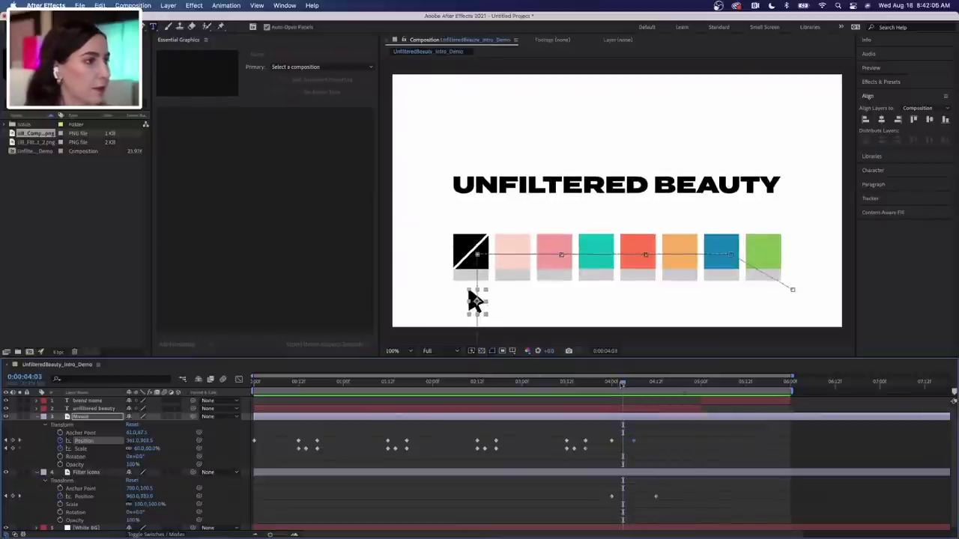
key(Page_Up)
key(Page_Up)
key(Page_Up)
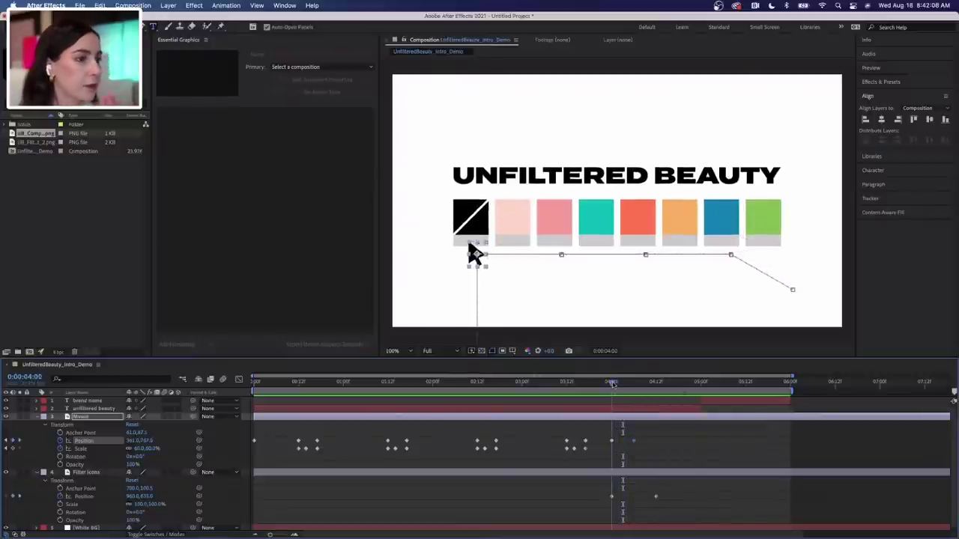
key(Page_Down)
key(Page_Down)
key(Page_Down)
key(Page_Down)
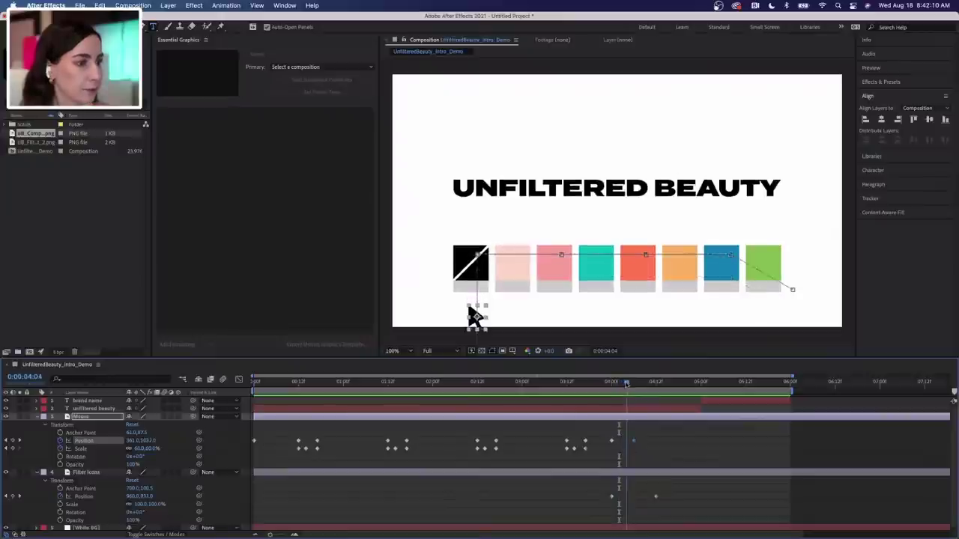
click(633, 385)
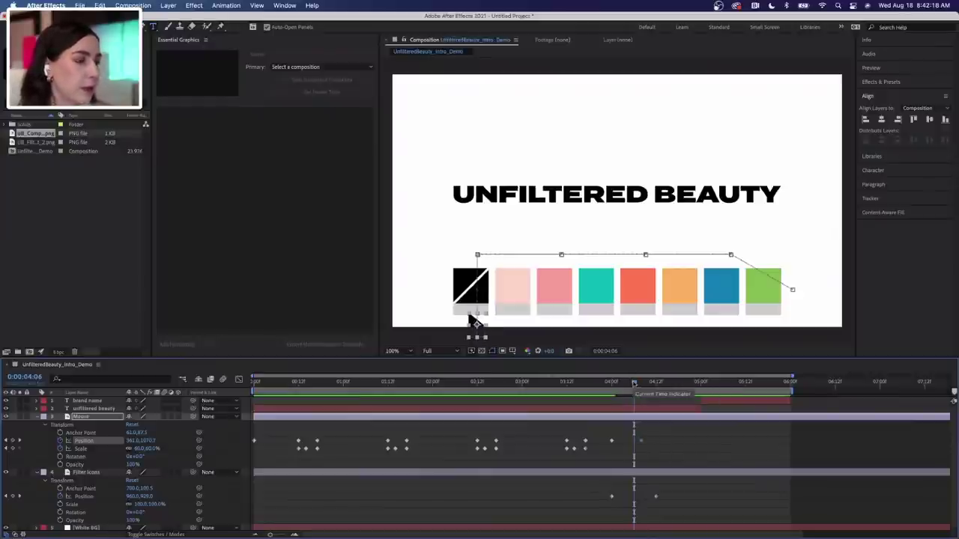
Recheck frames from 03:22 to 04:05, then rewind to 0:00:00:00
drag(633, 384, 604, 384)
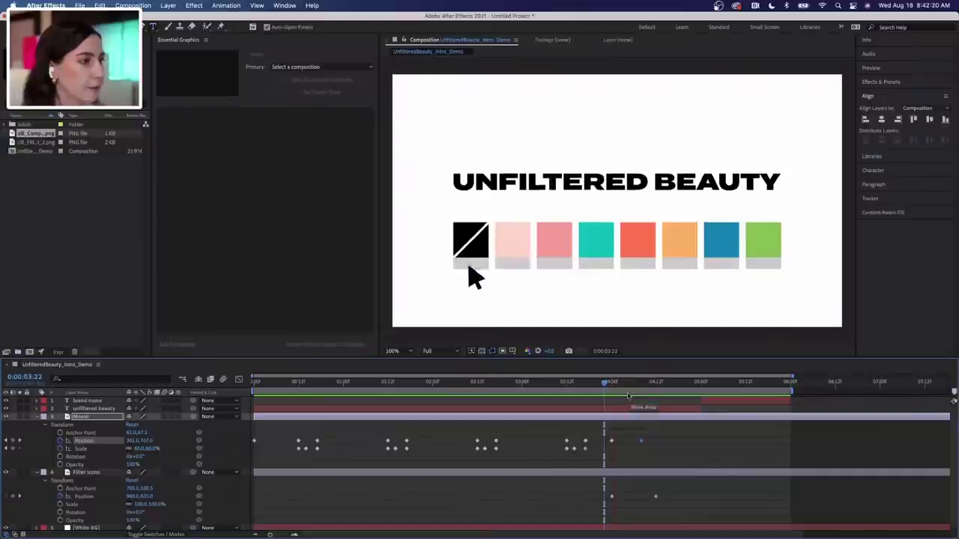
key(space)
key(space)
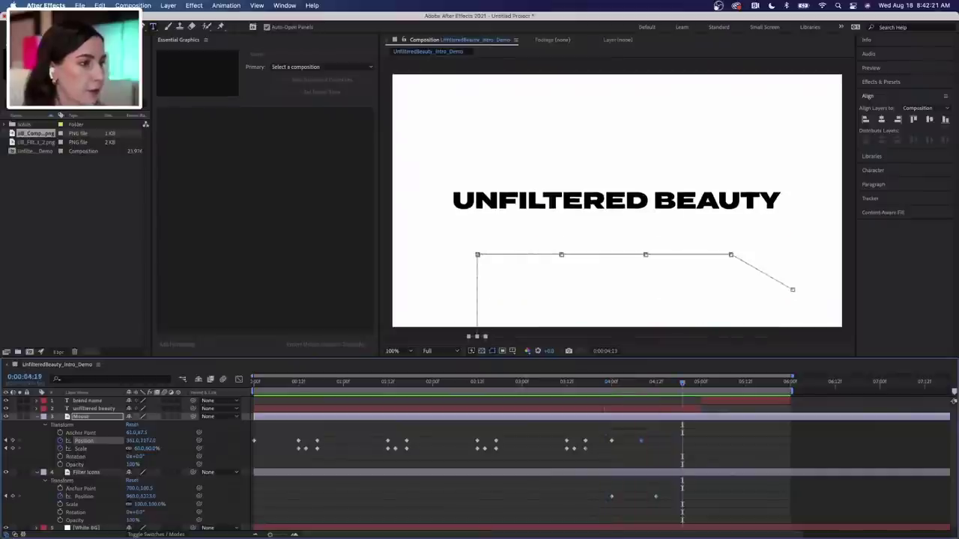
click(612, 383)
key(Page_Up)
key(Page_Up)
key(Page_Up)
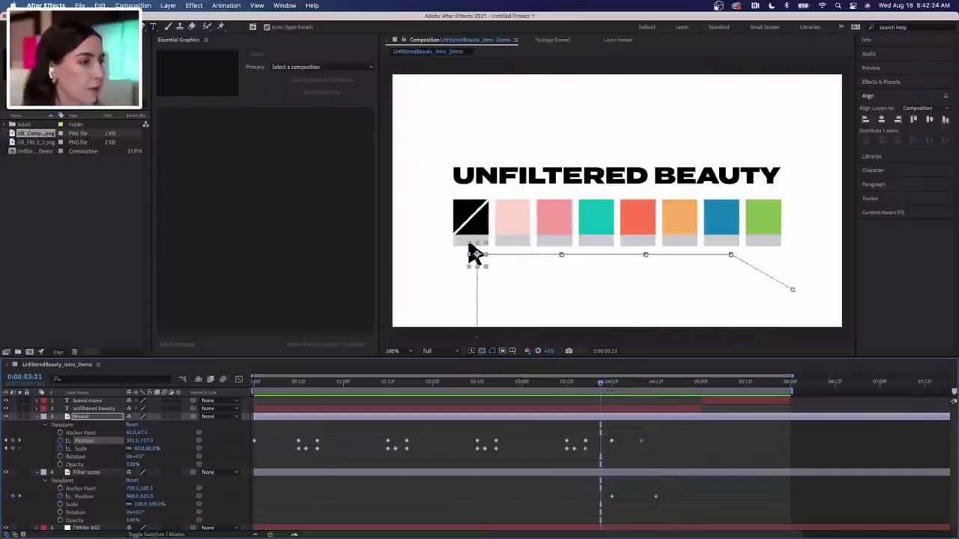
click(622, 382)
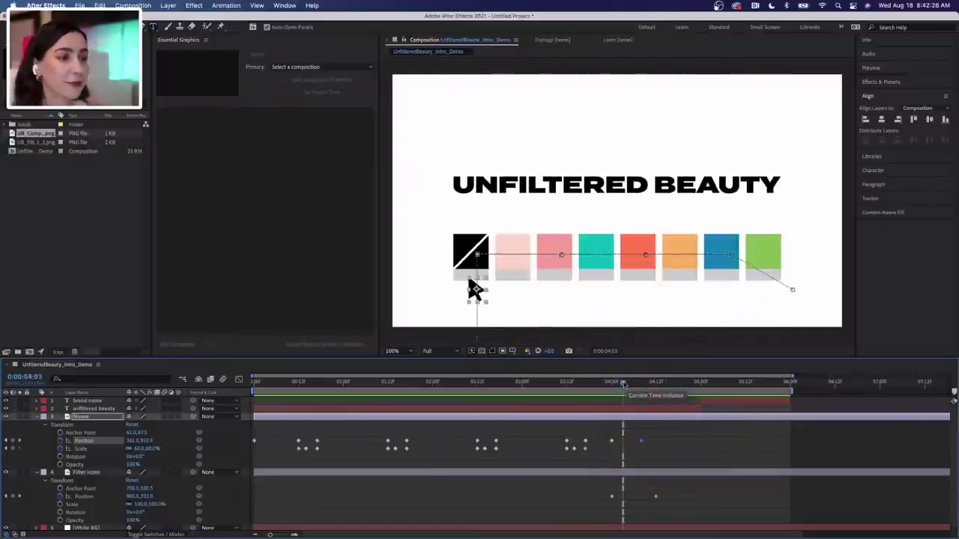
drag(622, 383, 630, 383)
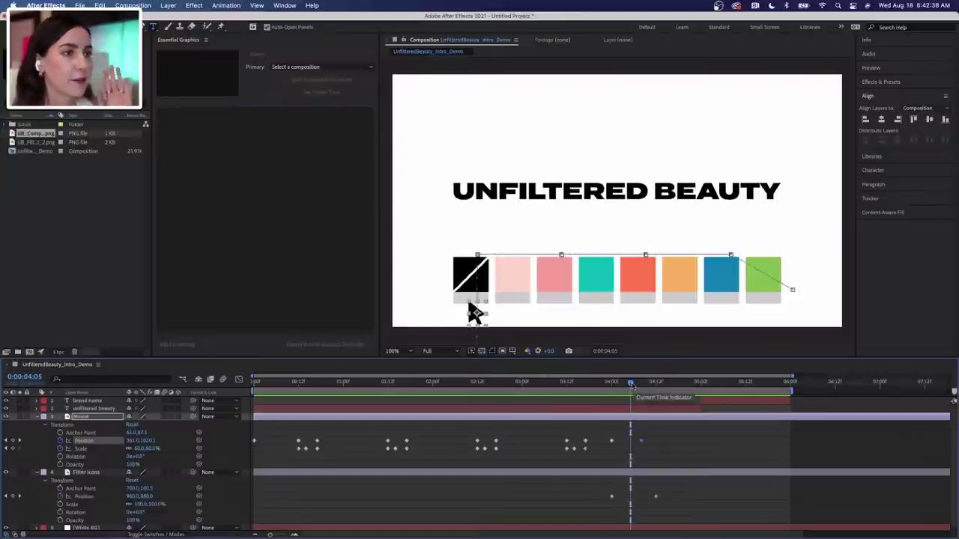
drag(632, 385, 254, 384)
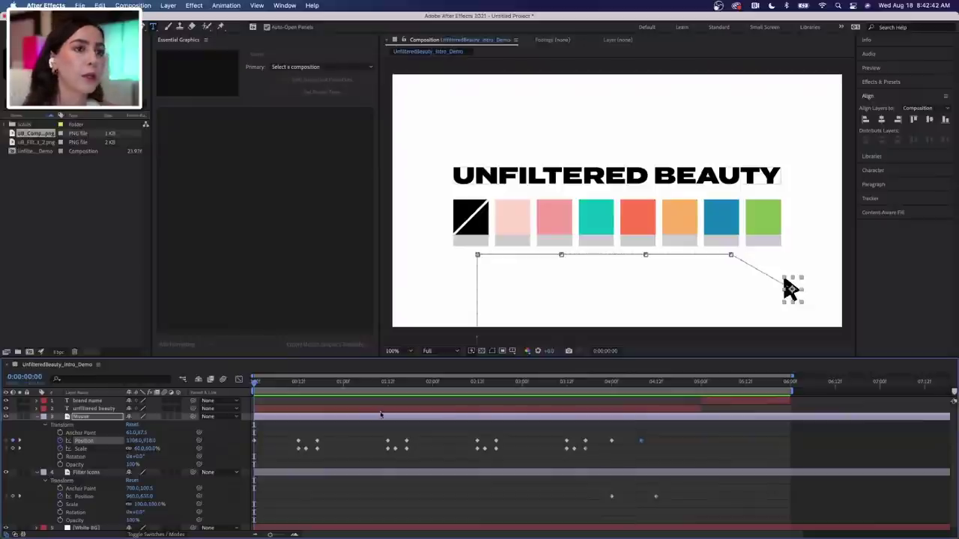
Preview the intro and stop at 0:00:00:19 with the cursor under the blue swatch
key(space)
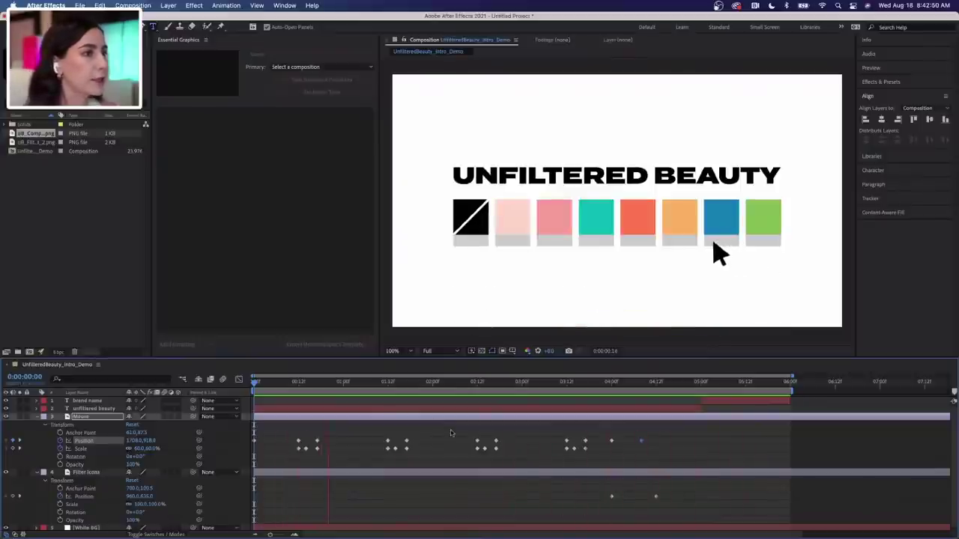
key(space)
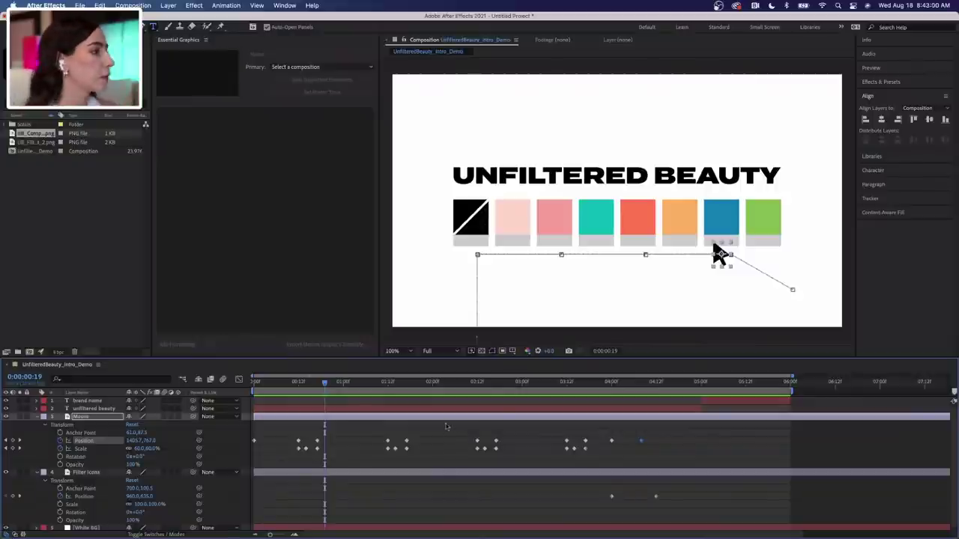
Create a new solid eyedropped from the blue swatch and named Blue
click(37, 419)
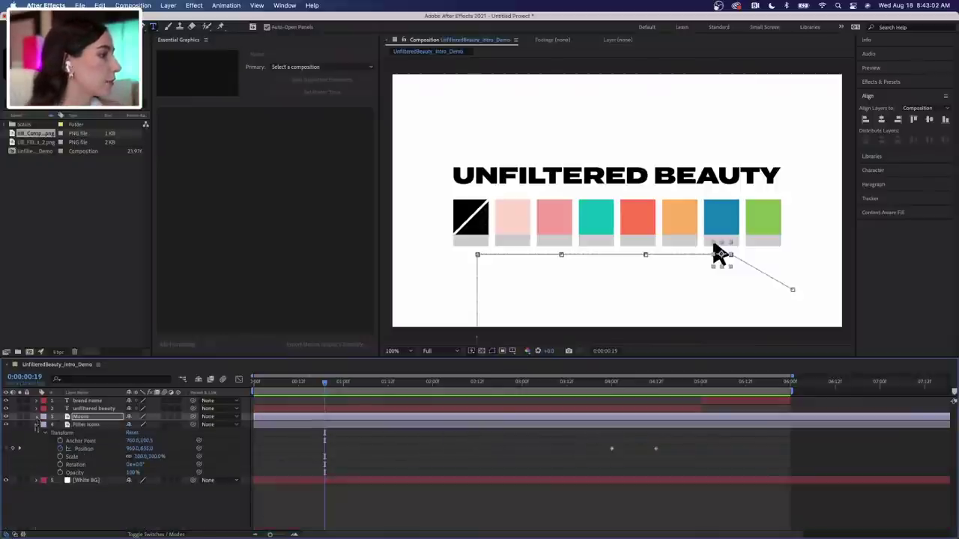
click(36, 425)
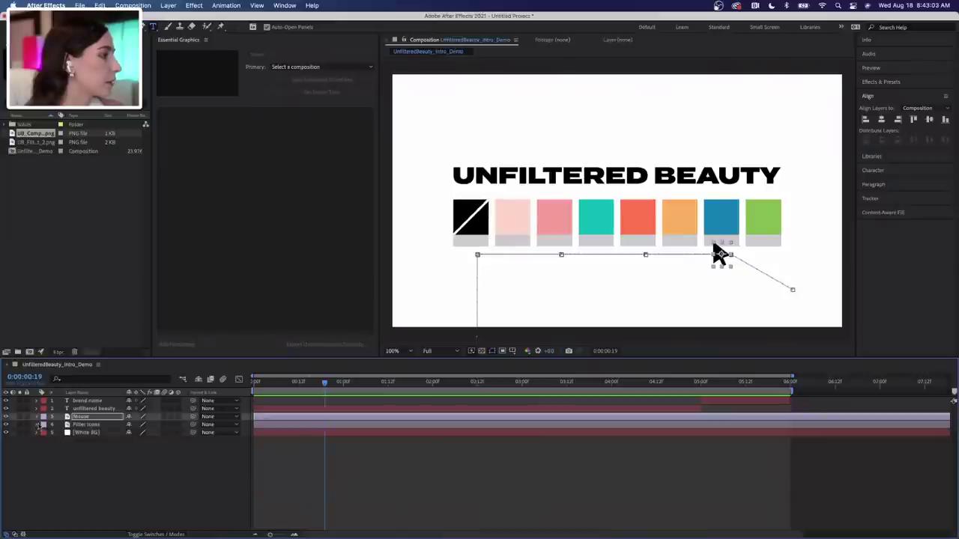
right_click(89, 460)
mouse_move(135, 417)
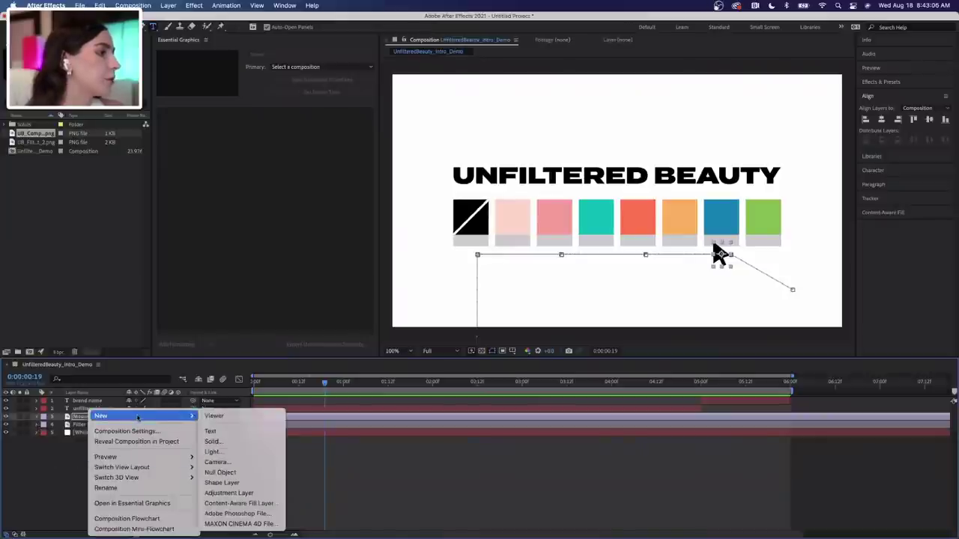
click(213, 442)
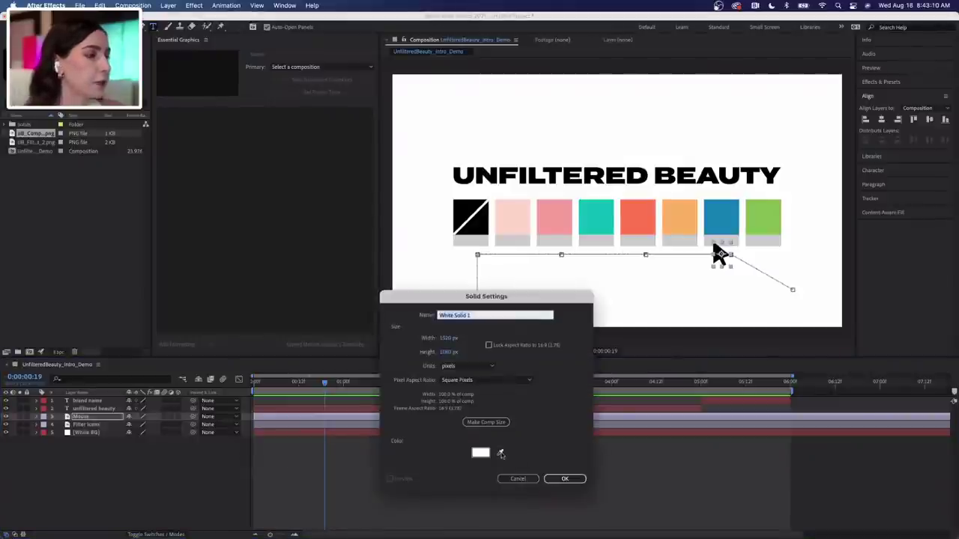
click(500, 454)
click(500, 453)
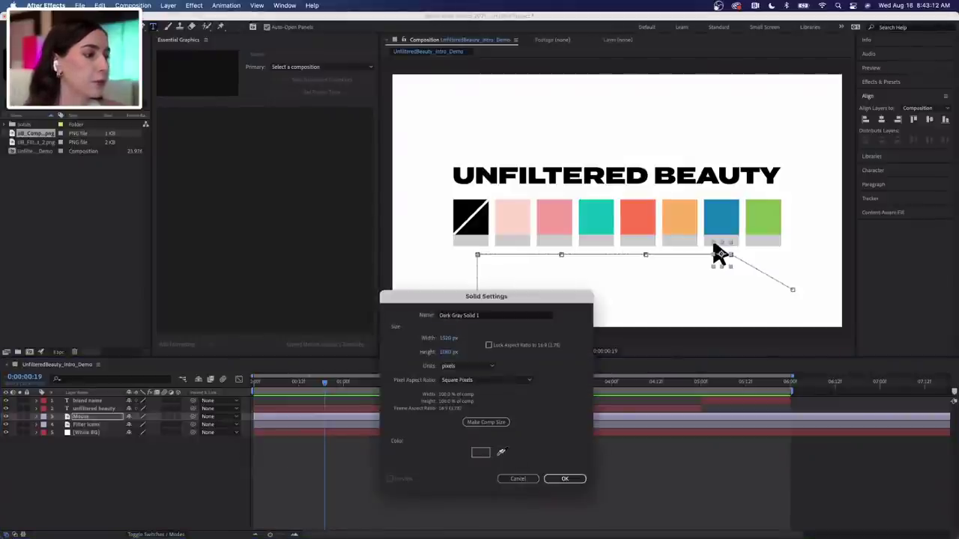
click(500, 452)
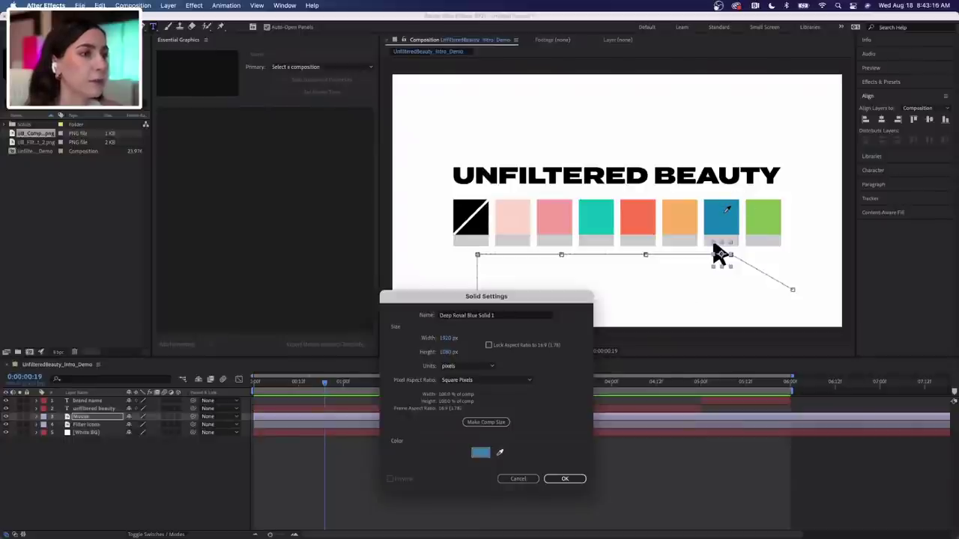
click(724, 214)
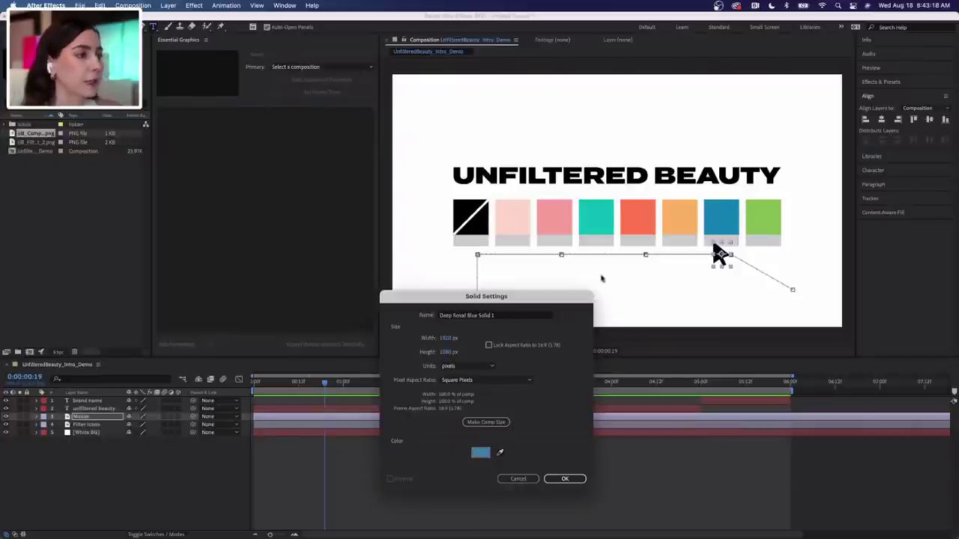
click(507, 315)
drag(507, 315, 418, 318)
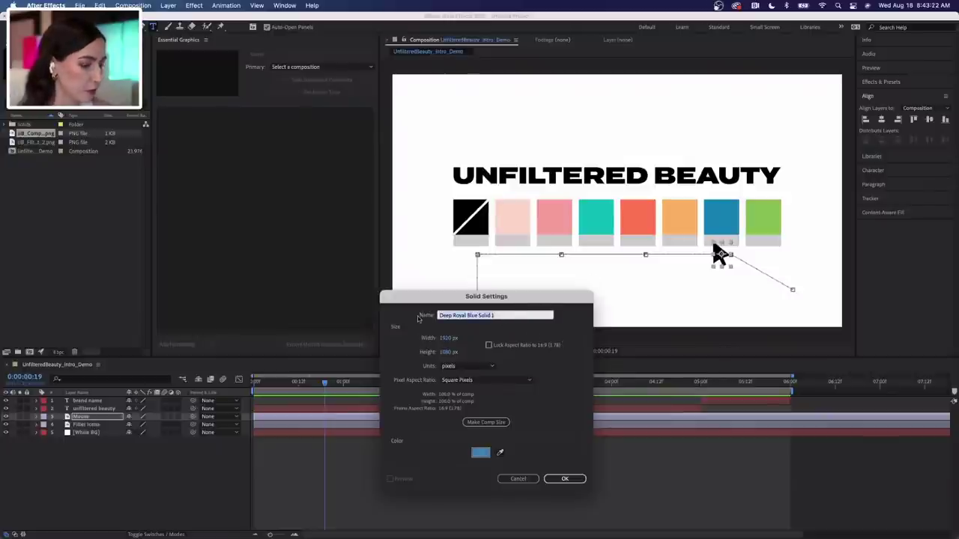
text(Blue)
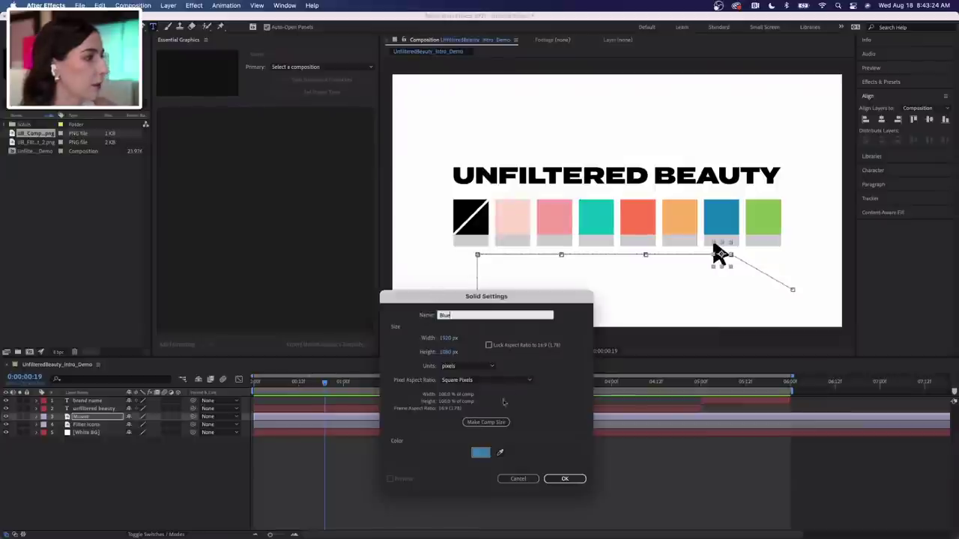
click(562, 480)
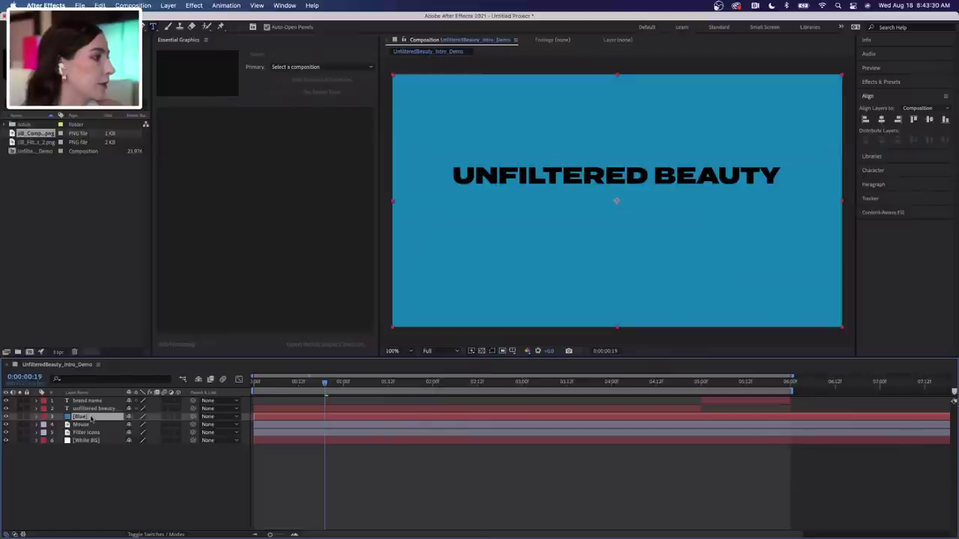
Drag the Blue solid to the top of the layer stack and set its Opacity to 50%
drag(92, 418, 90, 400)
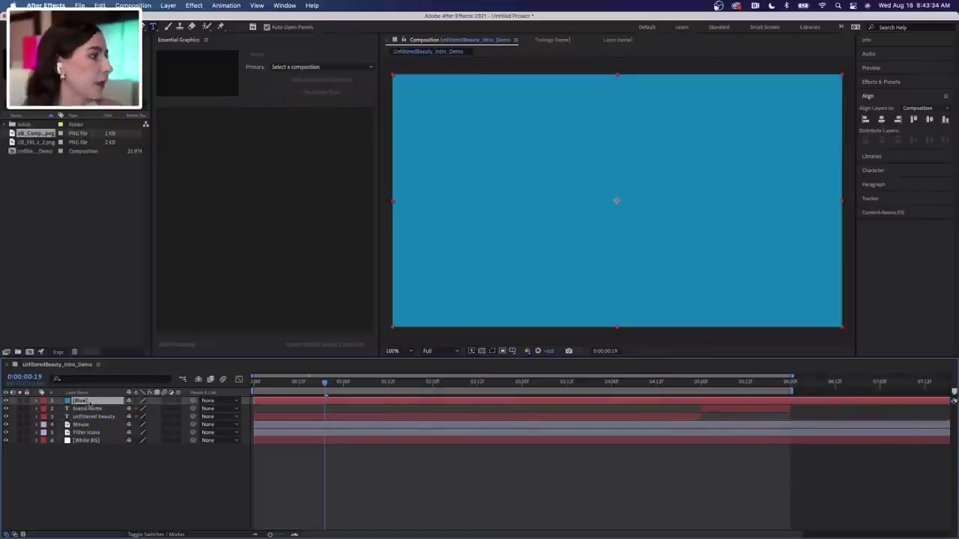
click(37, 401)
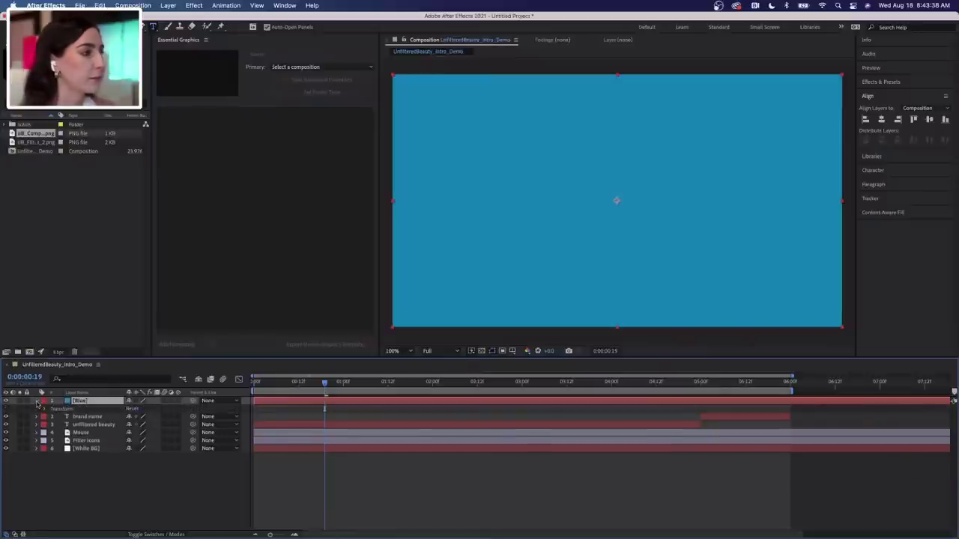
click(45, 409)
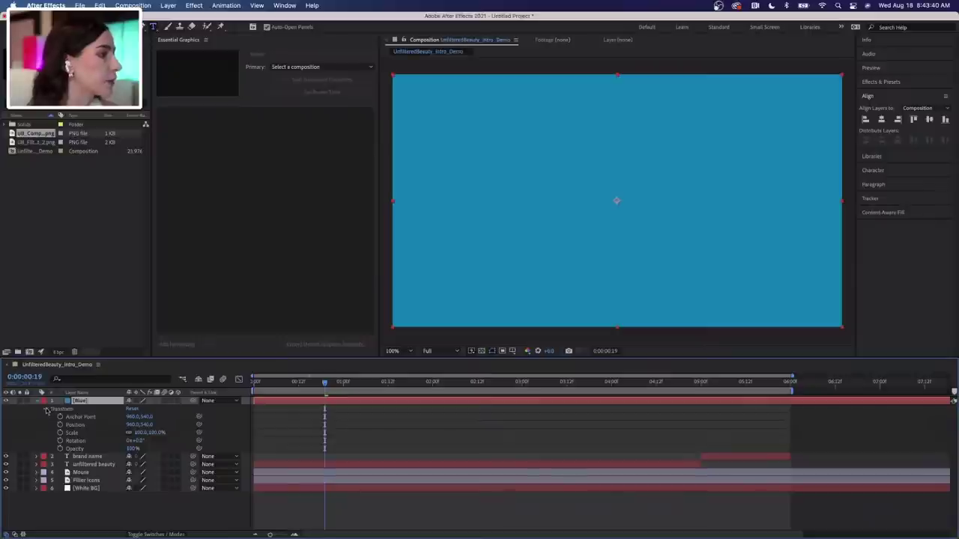
click(132, 449)
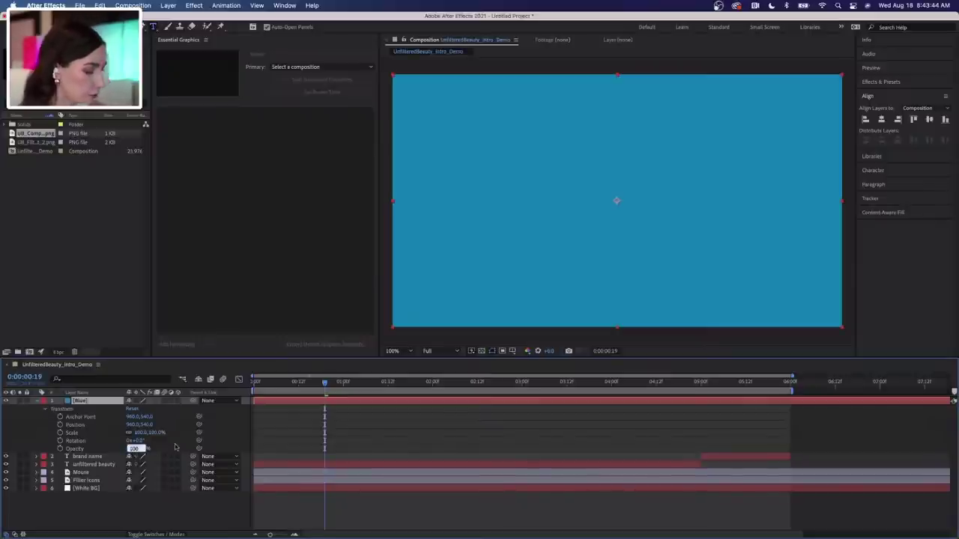
text(50)
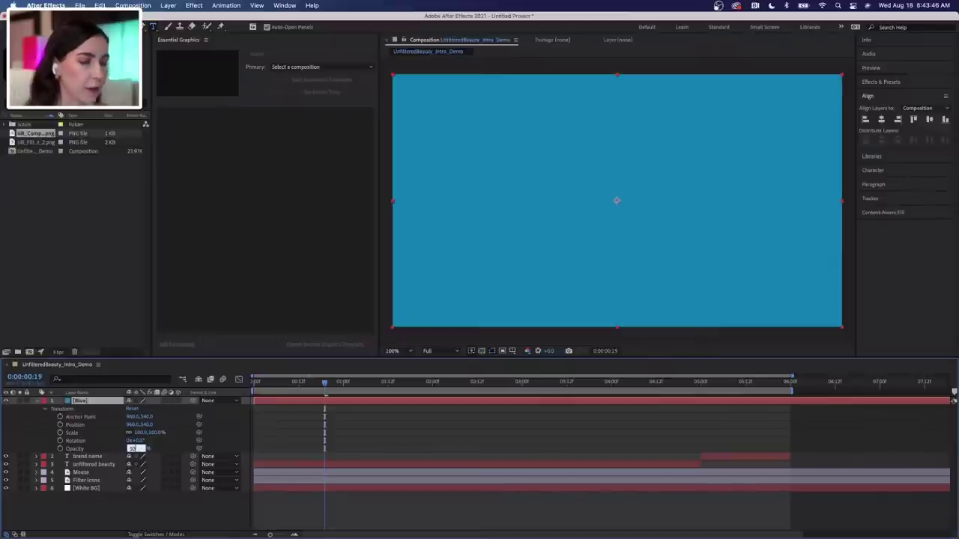
key(Return)
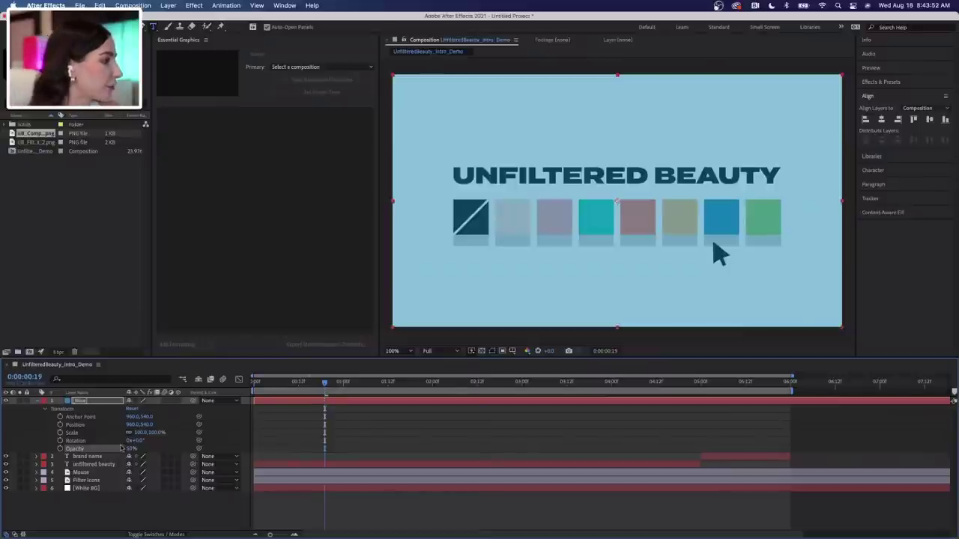
Trim the Blue solid's in-point to 0:00:00:14 and preview the blue flash
click(36, 472)
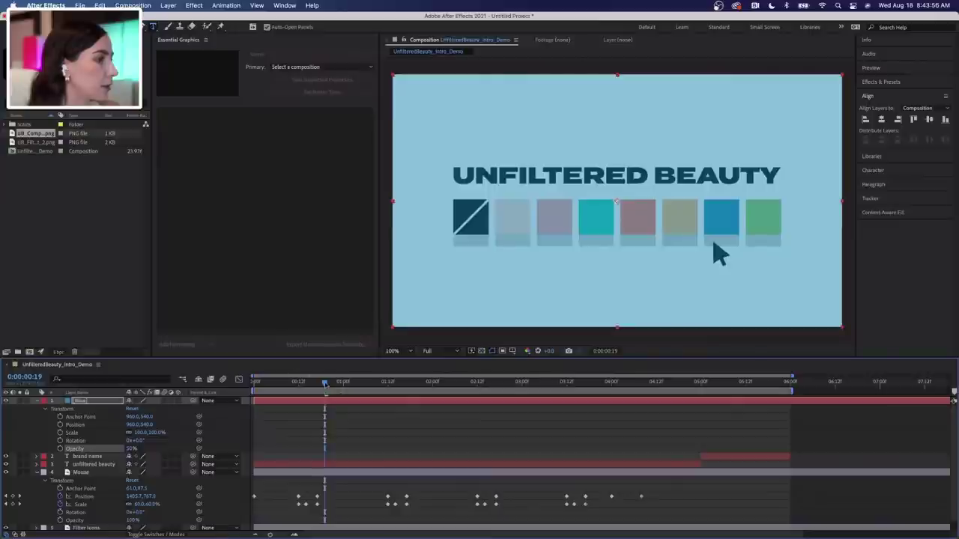
drag(325, 383, 299, 384)
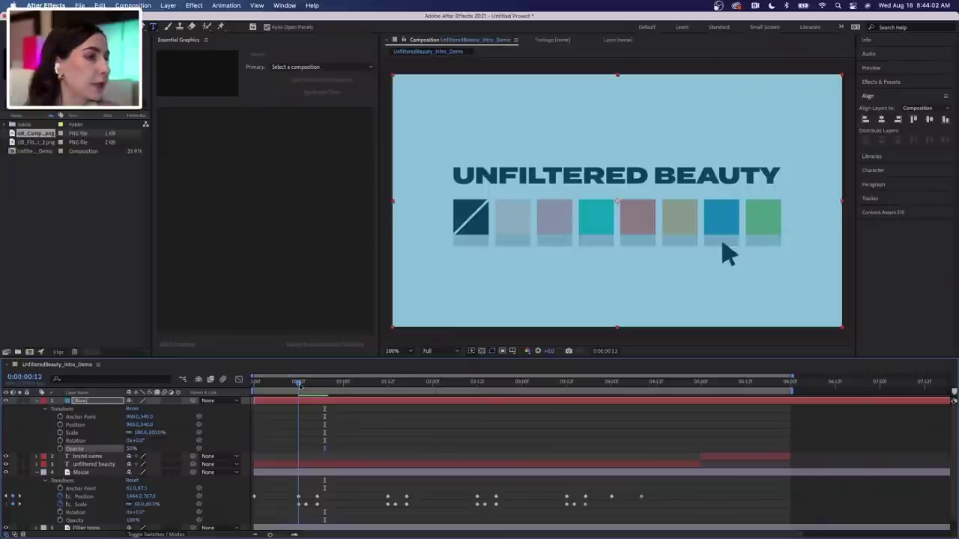
drag(299, 383, 305, 384)
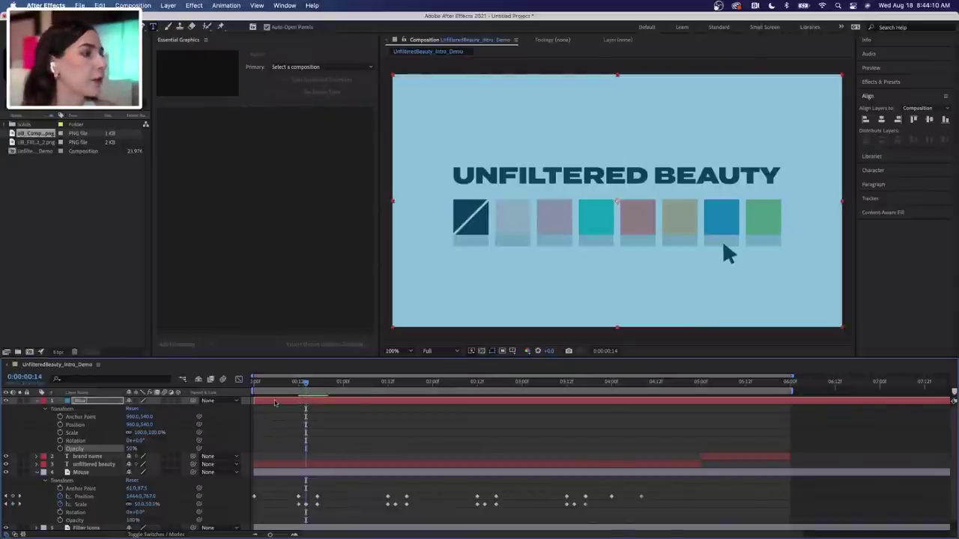
key(Return)
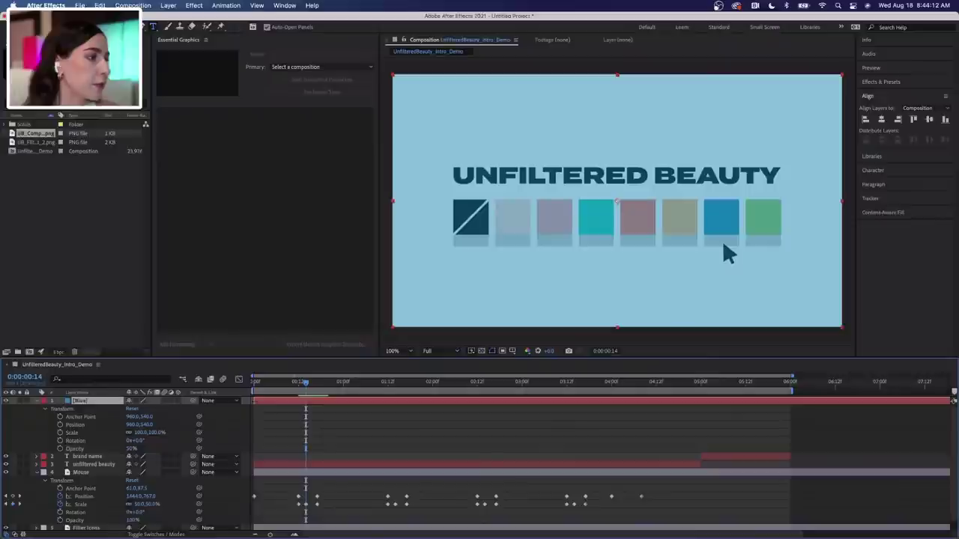
drag(254, 401, 306, 401)
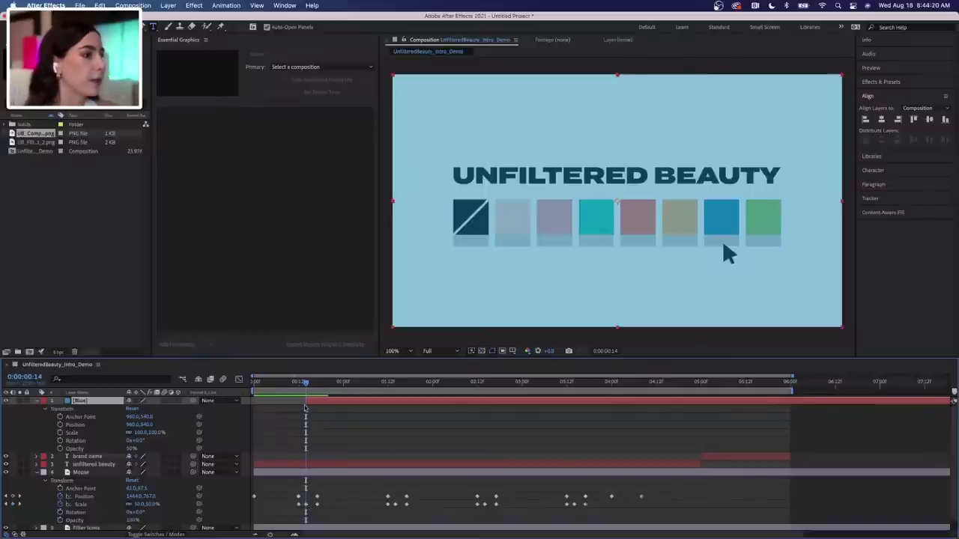
key(space)
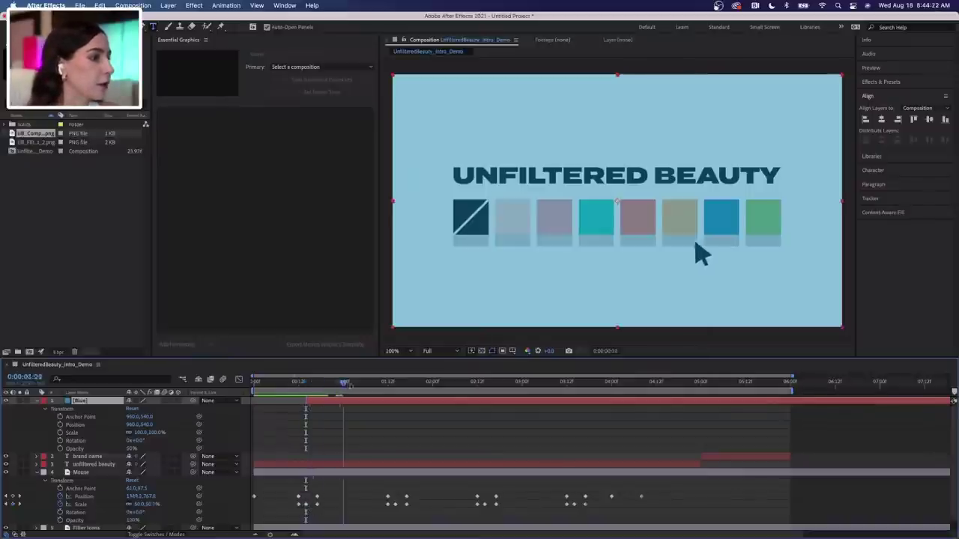
drag(394, 388, 396, 389)
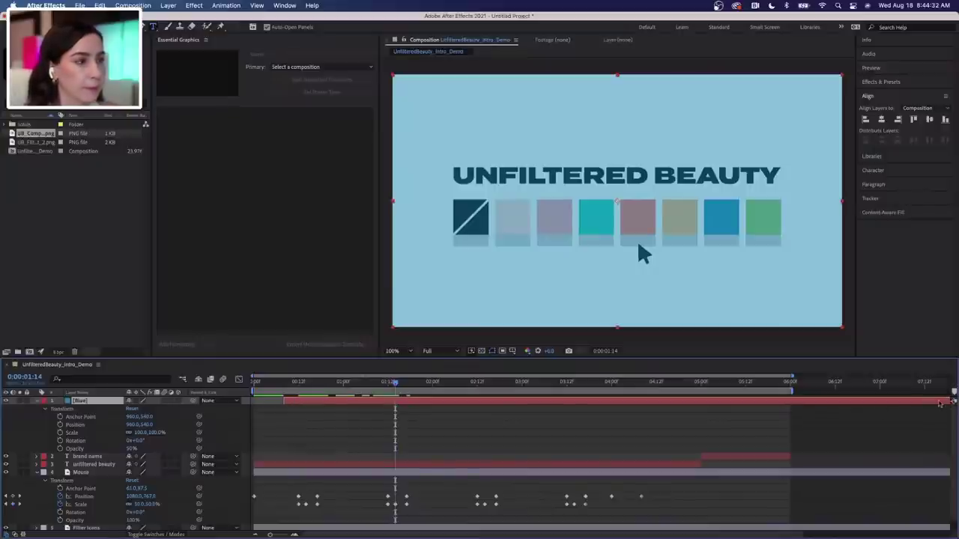
Realign the Blue layer bar so it begins just after 0:00:00:14
click(797, 382)
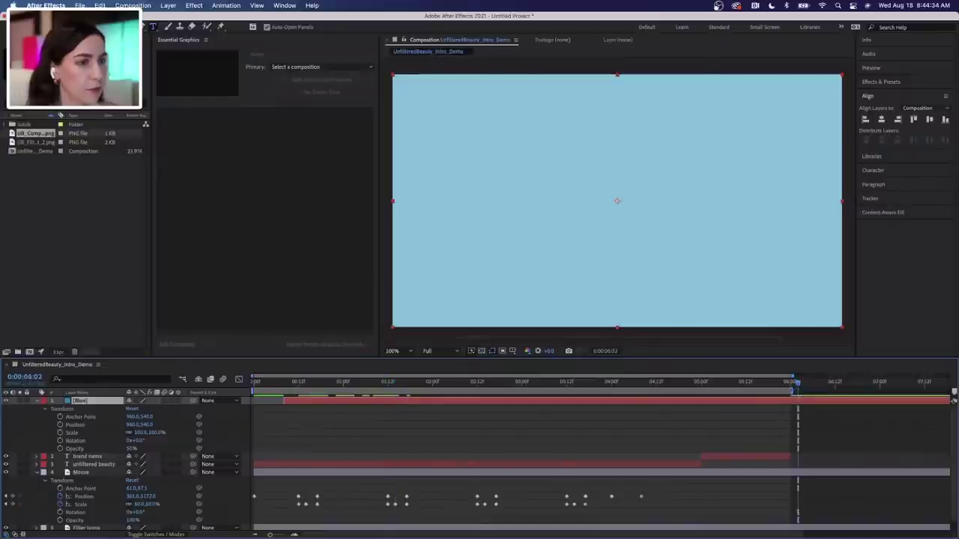
drag(952, 400, 301, 400)
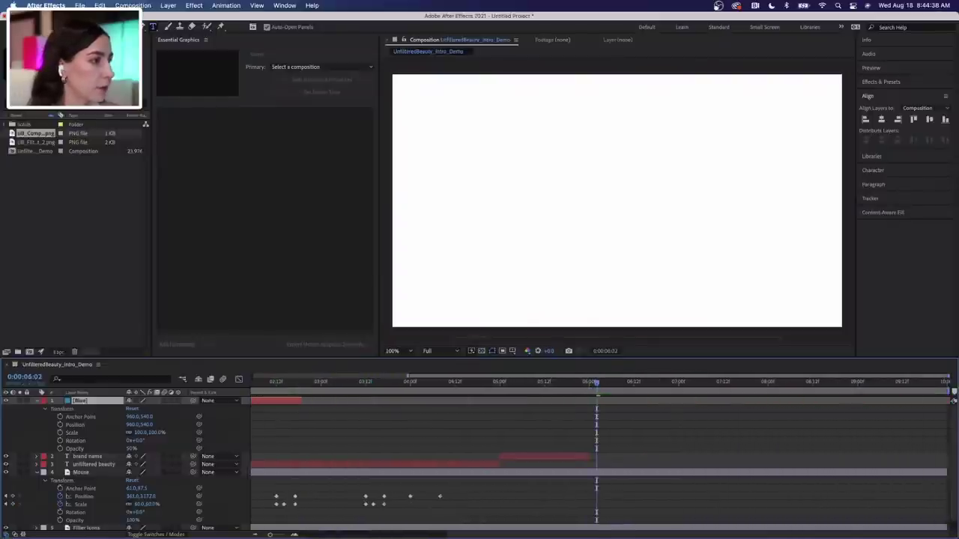
scroll(326, 417, left, 5)
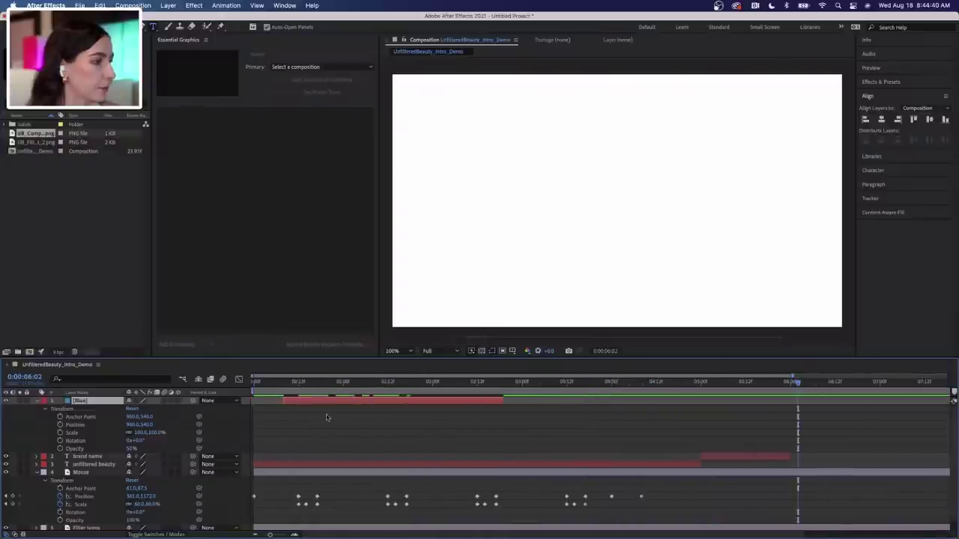
click(306, 383)
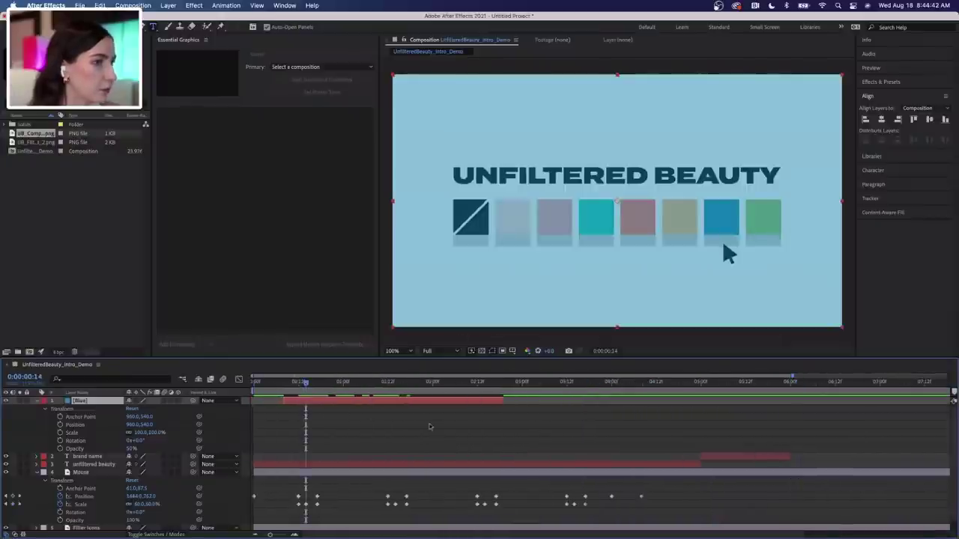
mouse_move(305, 382)
mouse_down()
mouse_move(295, 383)
mouse_move(312, 384)
mouse_up()
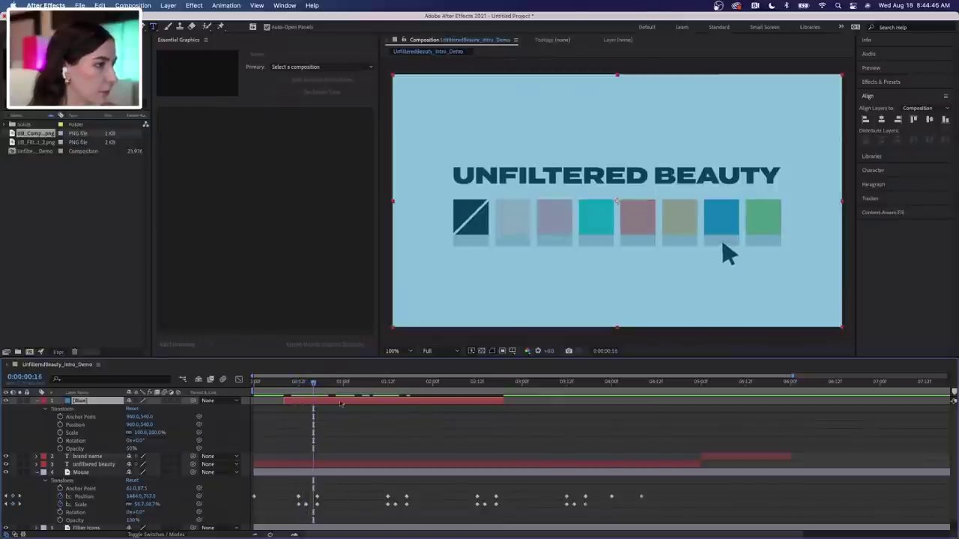
key(Page_Up)
key(Page_Up)
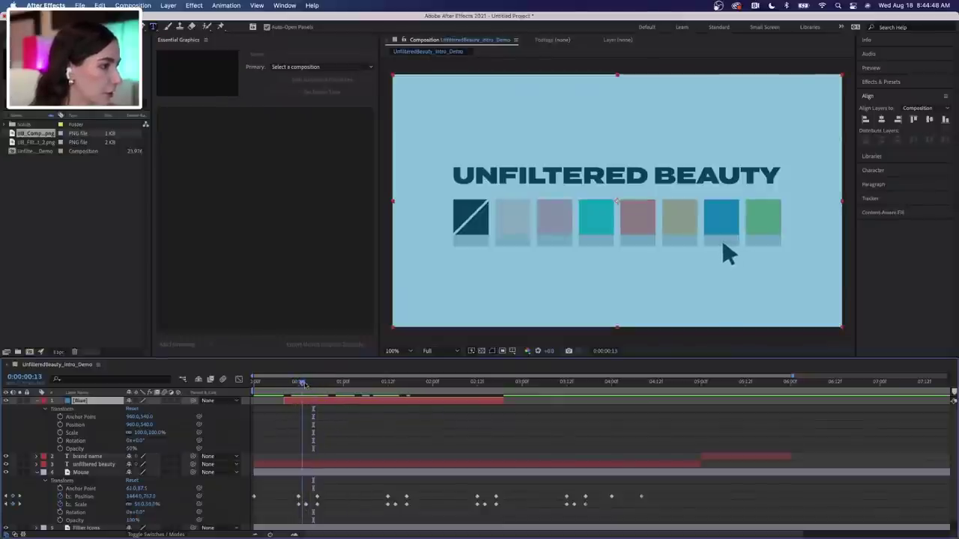
drag(321, 403, 343, 403)
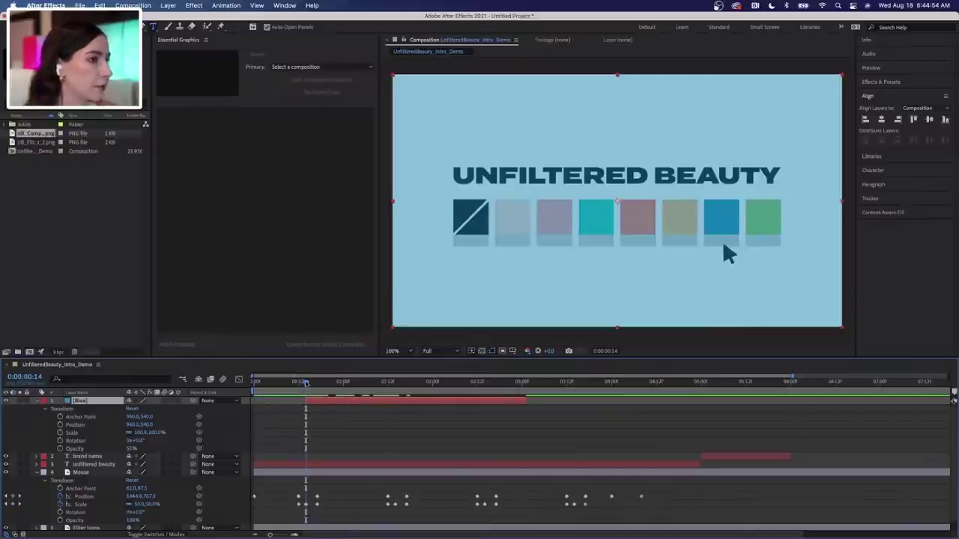
Preview the flash, then end the Blue solid at 0:00:01:14
key(space)
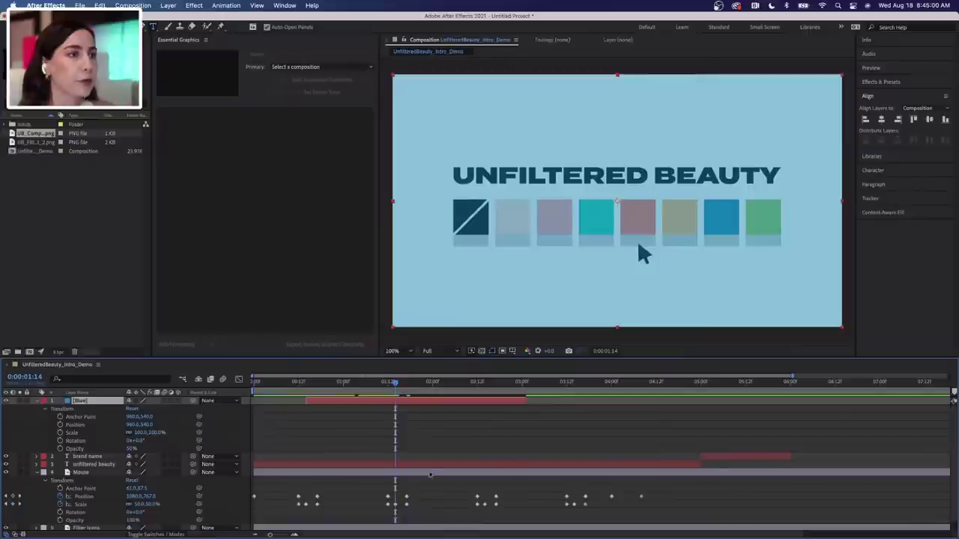
drag(526, 400, 396, 400)
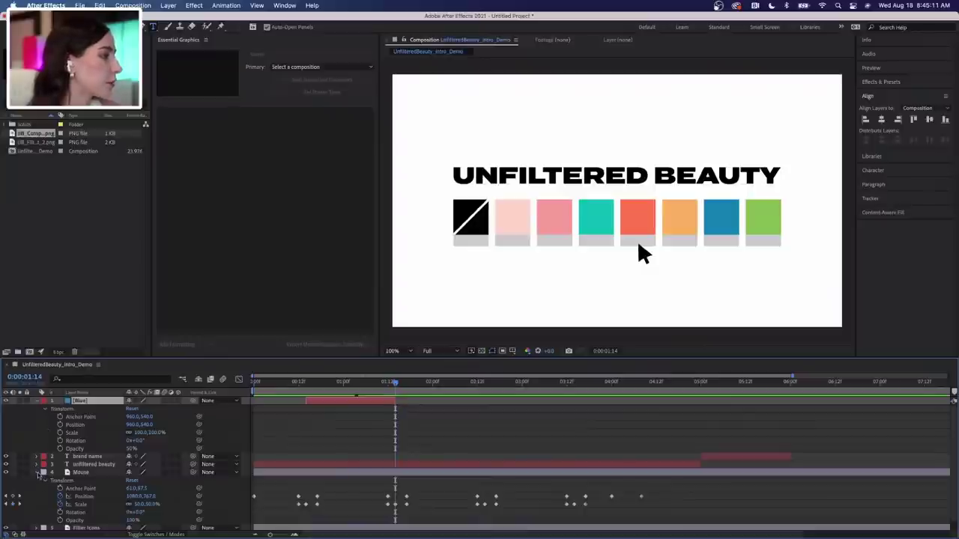
click(37, 402)
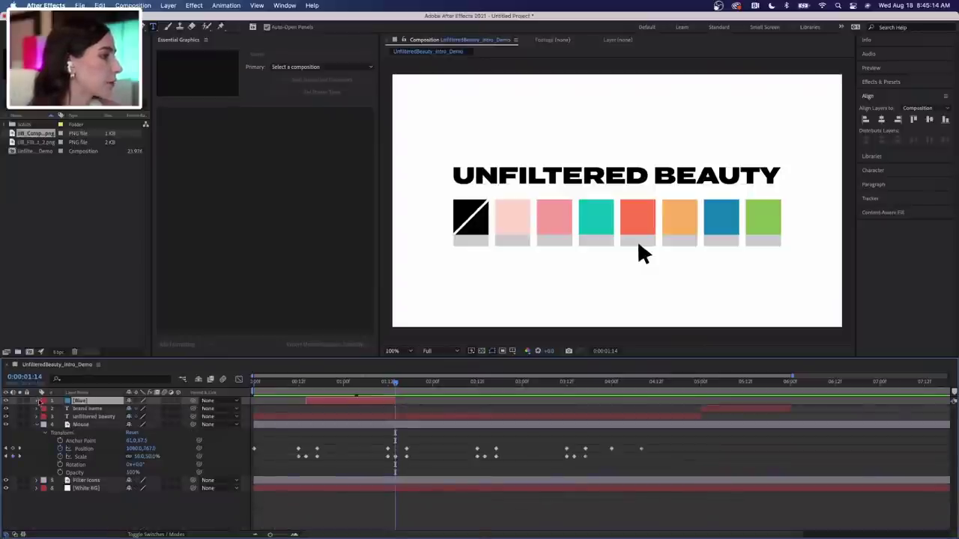
Create a new solid named Orange, coloured by eyedropper from the orange swatch
right_click(105, 505)
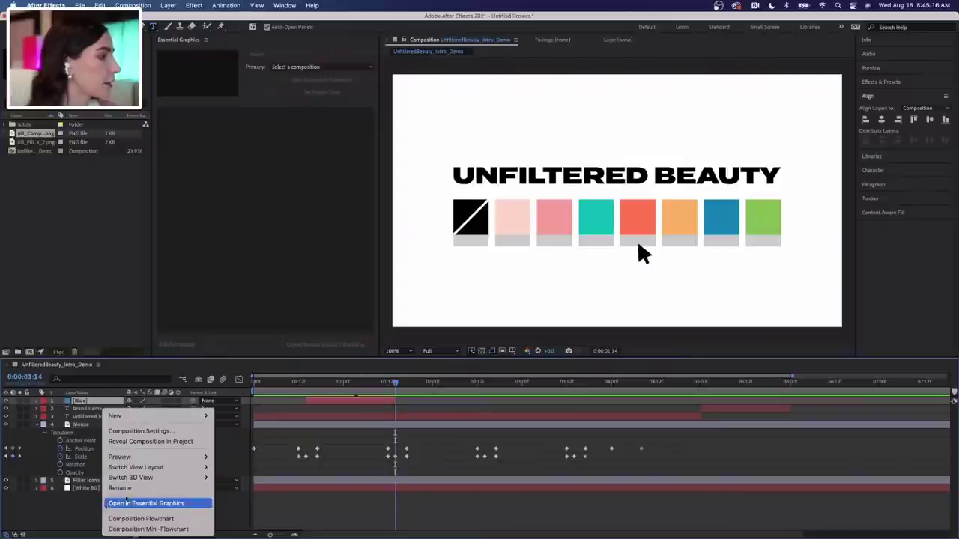
mouse_move(135, 416)
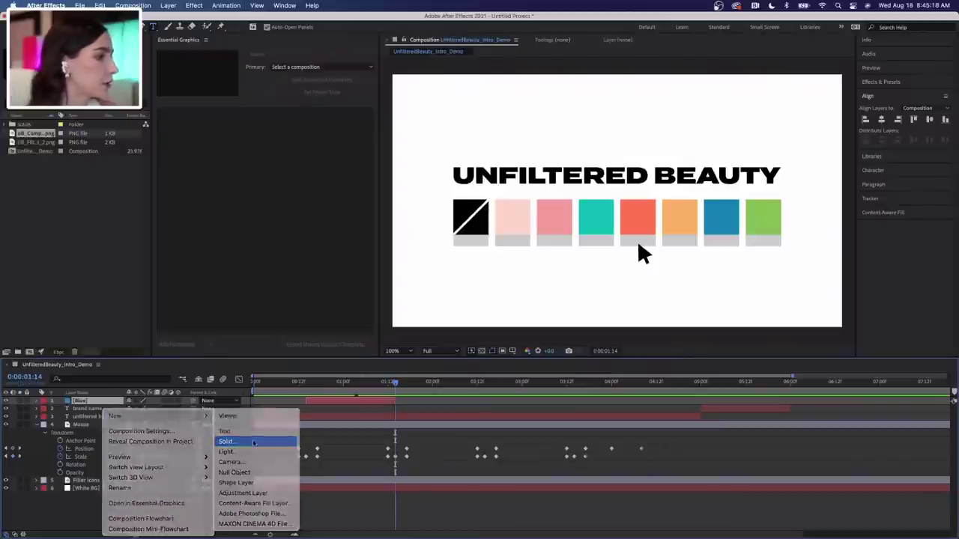
click(253, 443)
text(Dr)
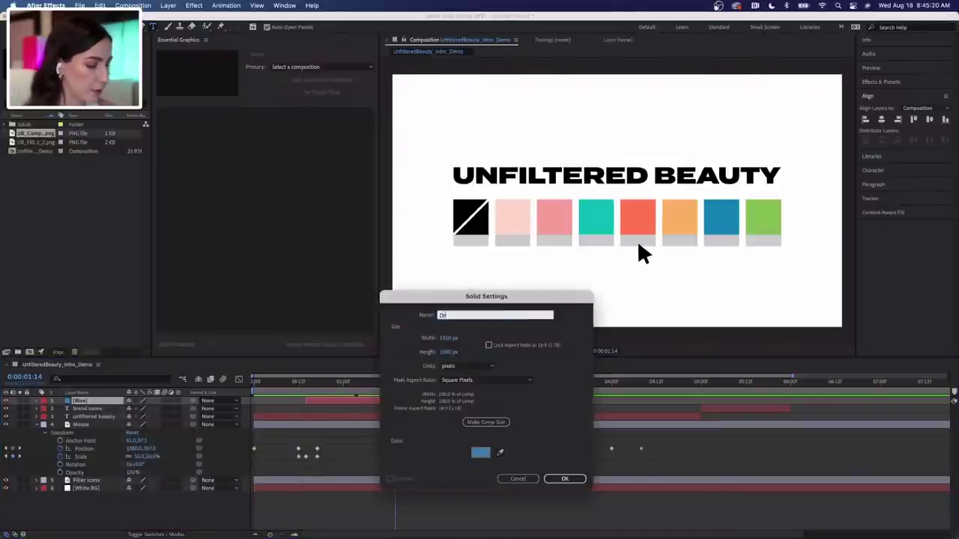
text(ange)
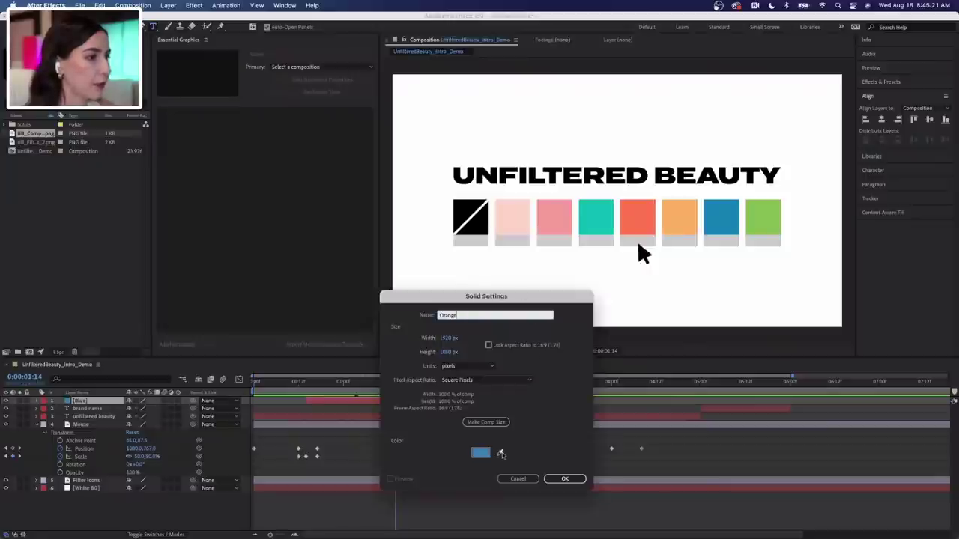
click(500, 453)
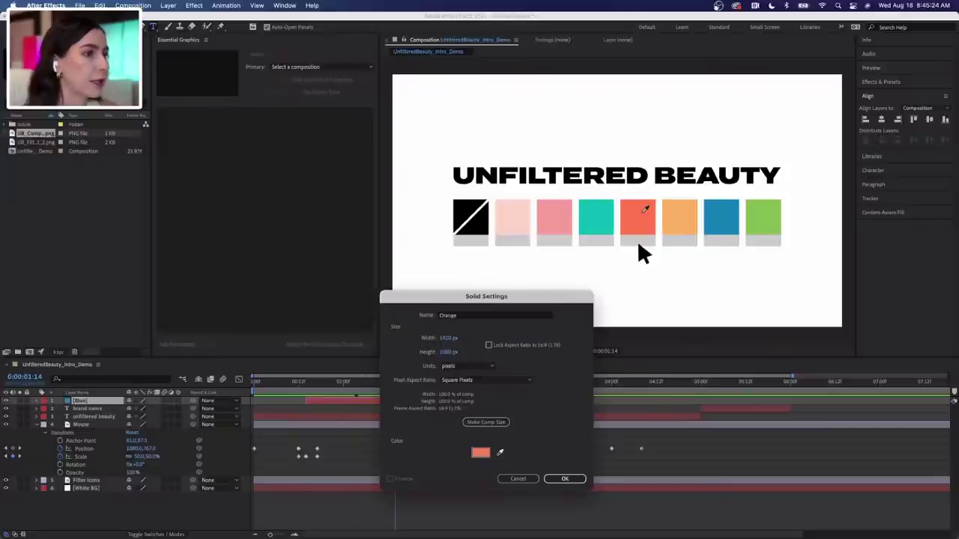
click(646, 212)
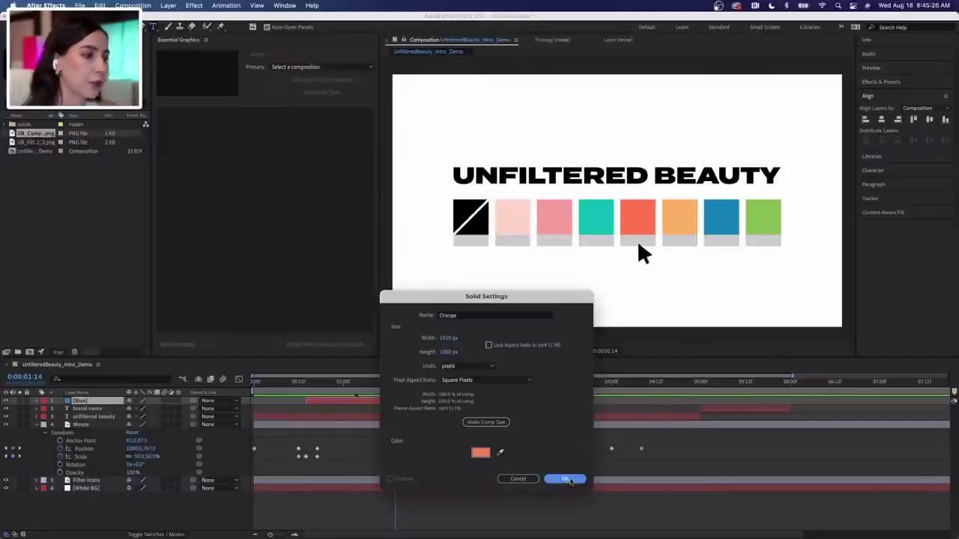
click(567, 478)
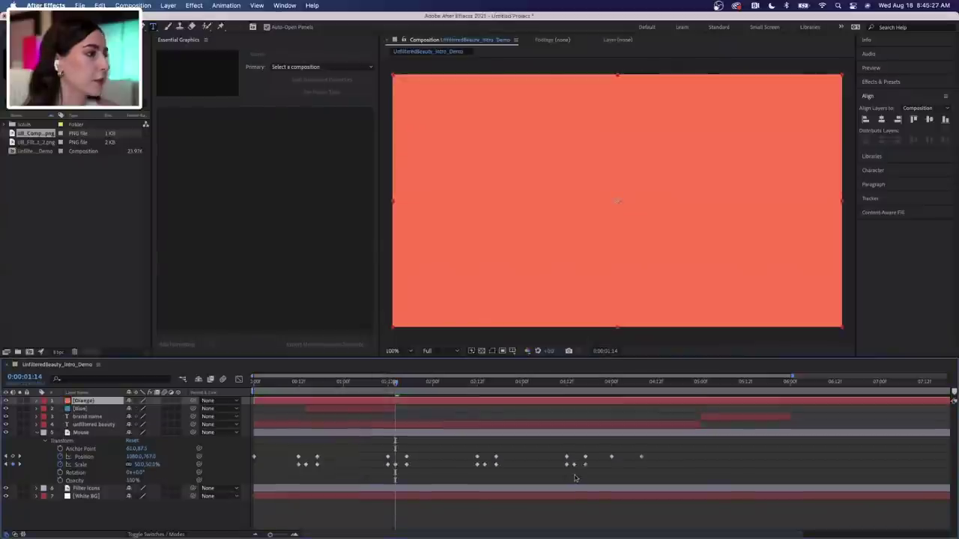
Set the Orange solid's Opacity to 50%
click(35, 401)
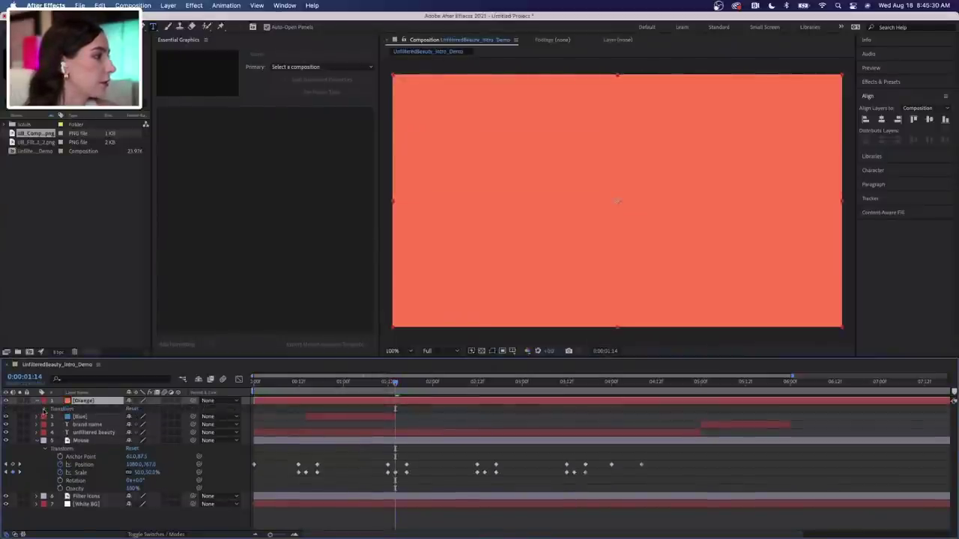
click(46, 409)
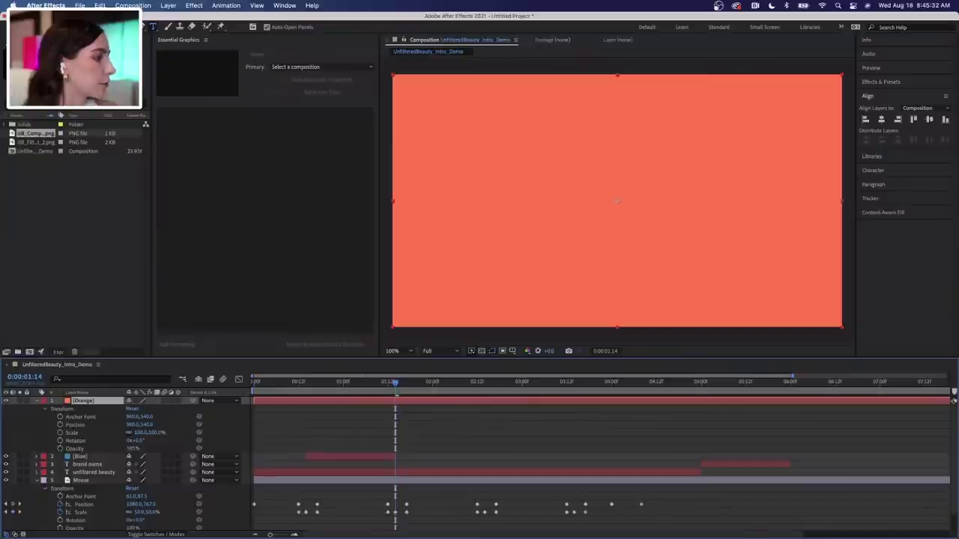
click(133, 448)
text(50)
key(Return)
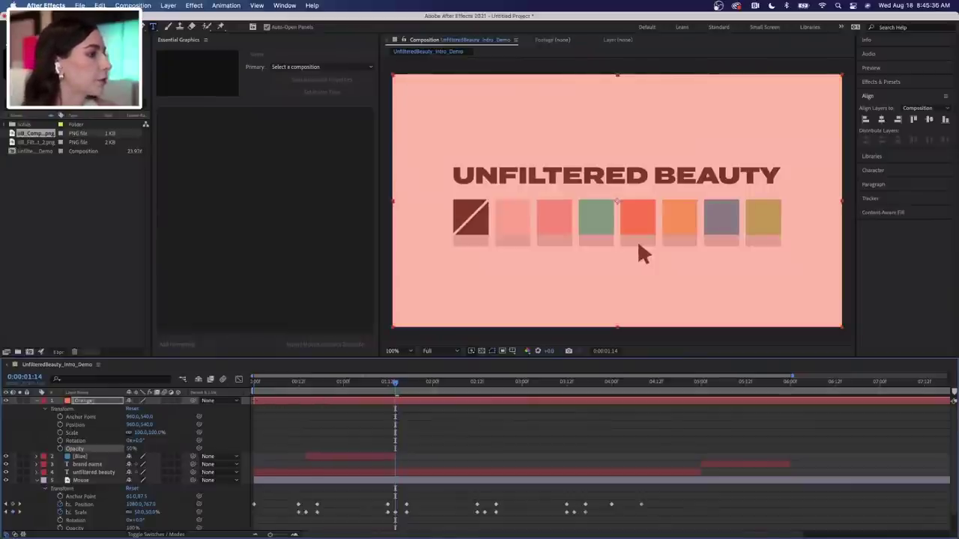
Move the Orange layer to start near 0:00:01:14 and trim its out-point to 0:00:02:14
drag(253, 401, 386, 401)
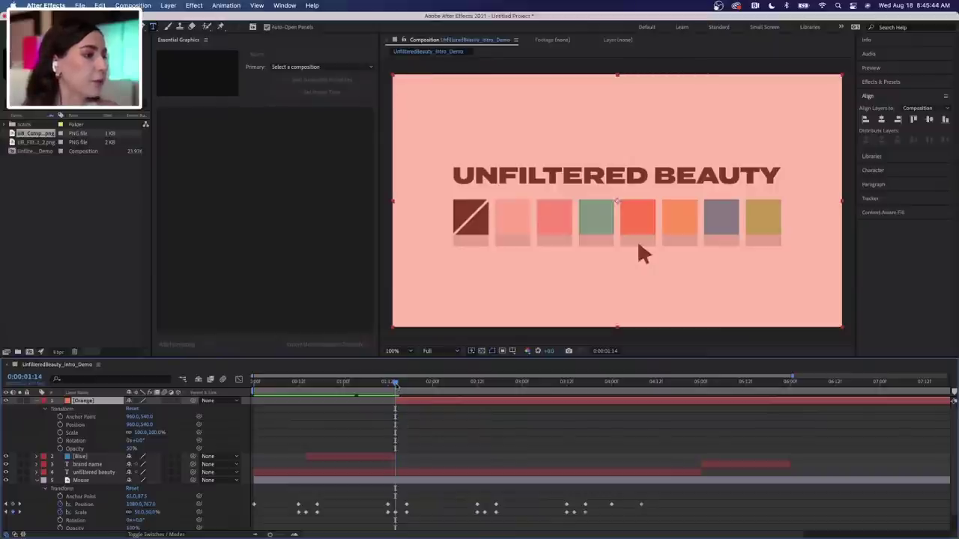
drag(395, 384, 484, 393)
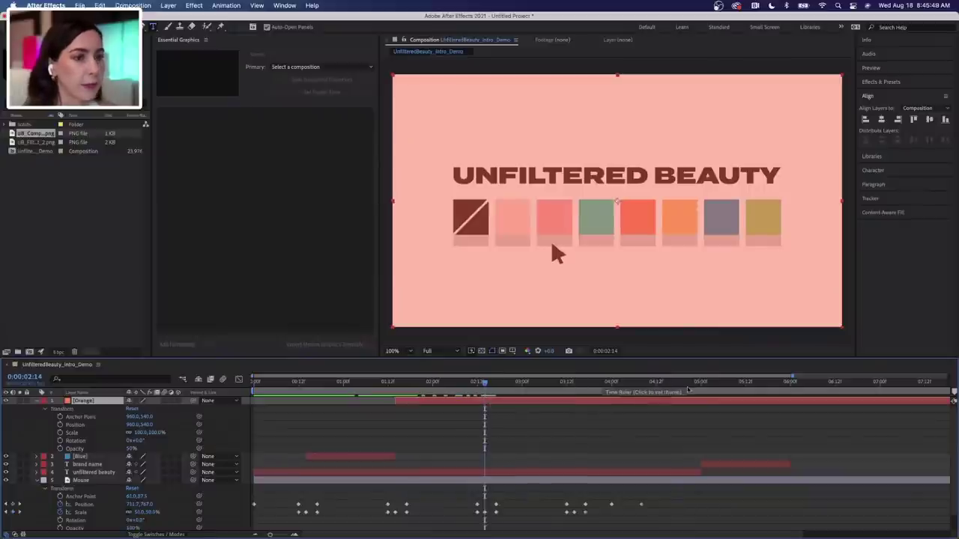
scroll(860, 404, right, 3)
scroll(860, 404, right, 1)
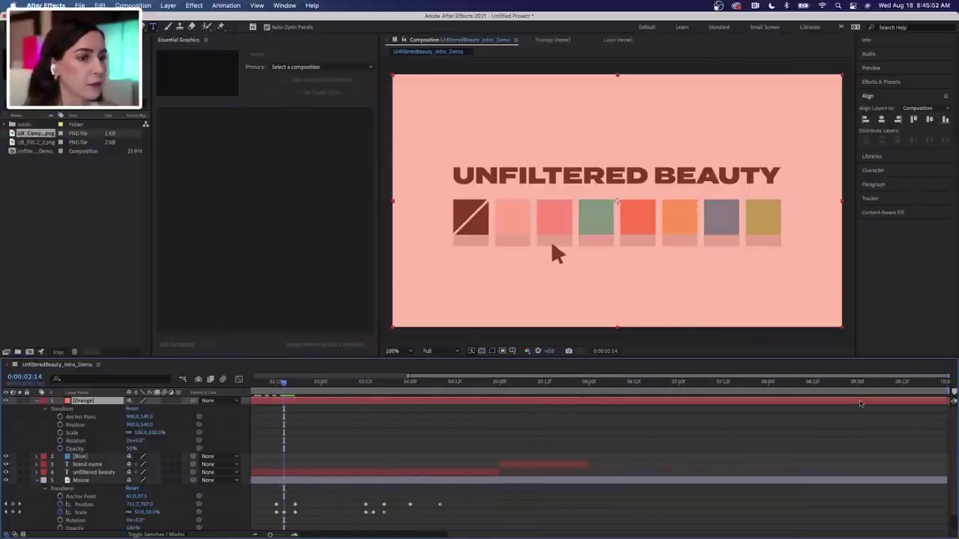
drag(945, 401, 283, 401)
scroll(308, 410, left, 5)
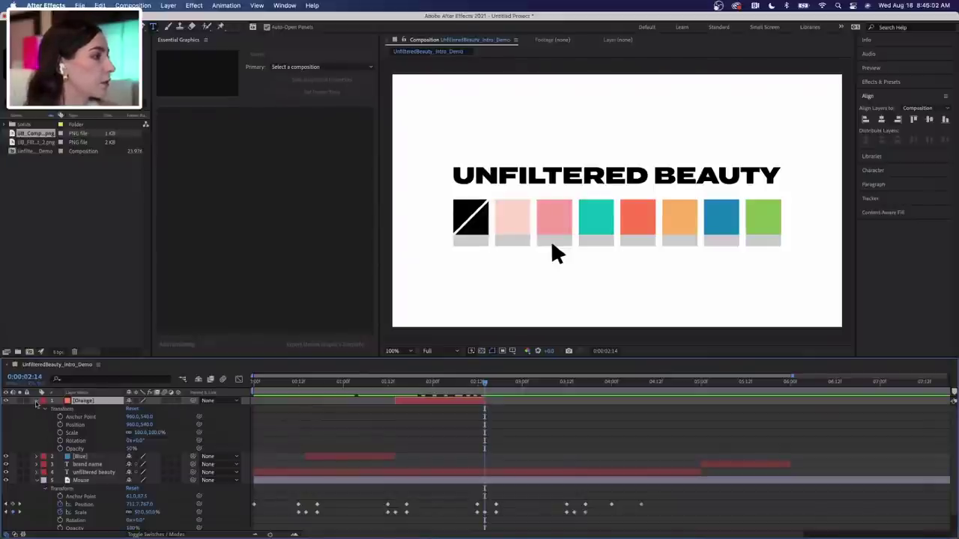
Create a new solid named Pink, coloured by eyedropper from the pink swatch
click(36, 403)
right_click(99, 510)
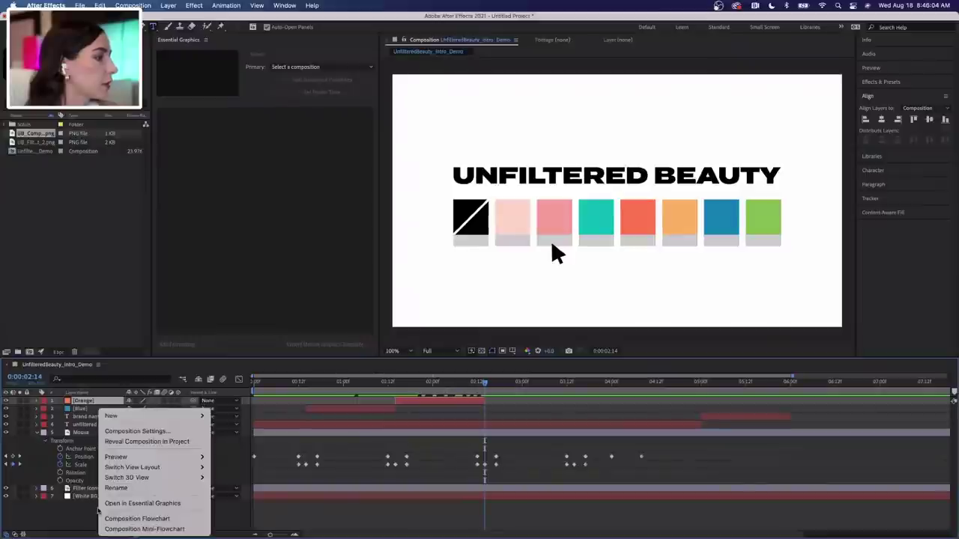
mouse_move(119, 415)
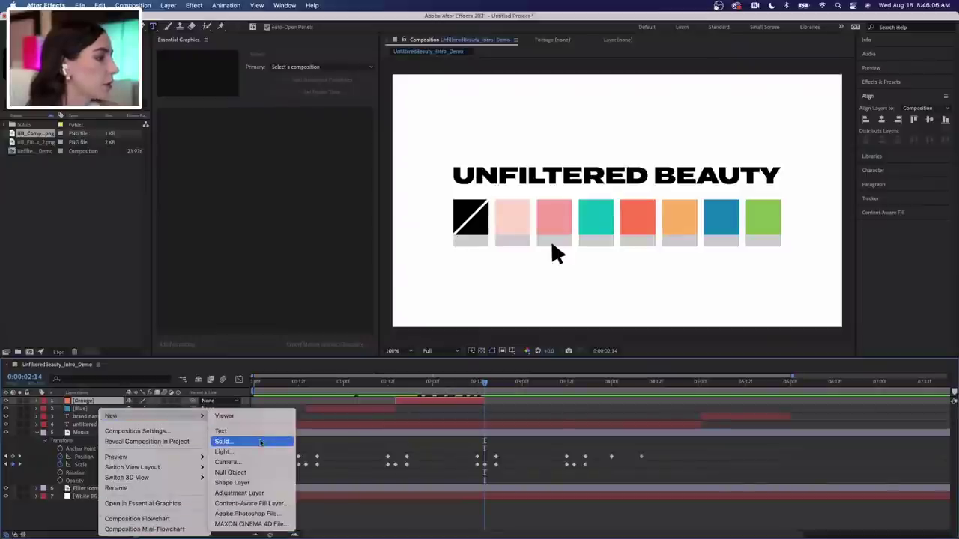
click(260, 443)
text(Pi)
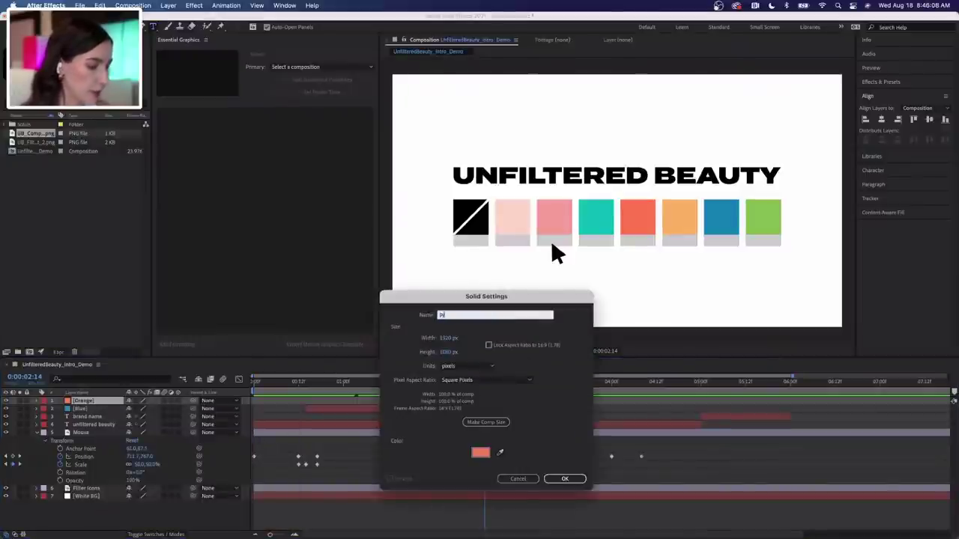
text(nk)
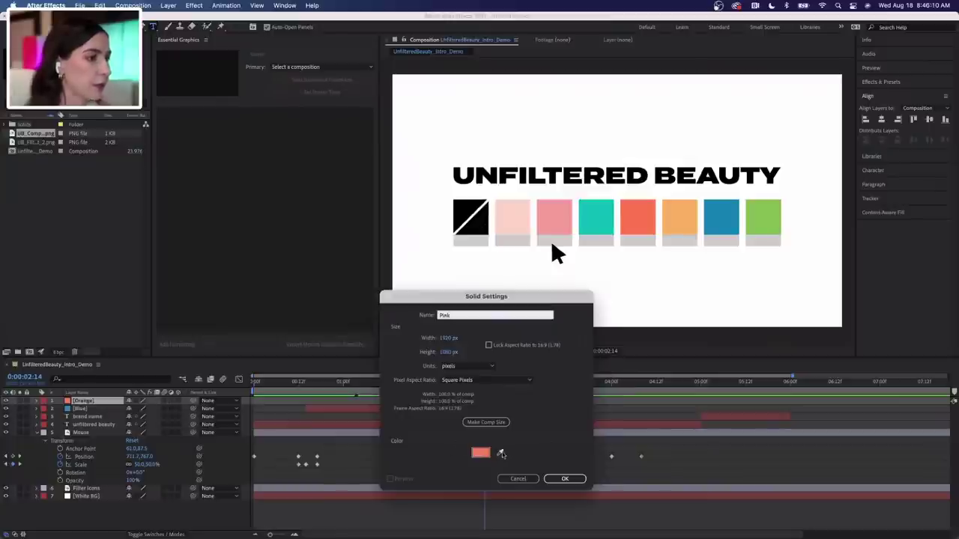
click(501, 454)
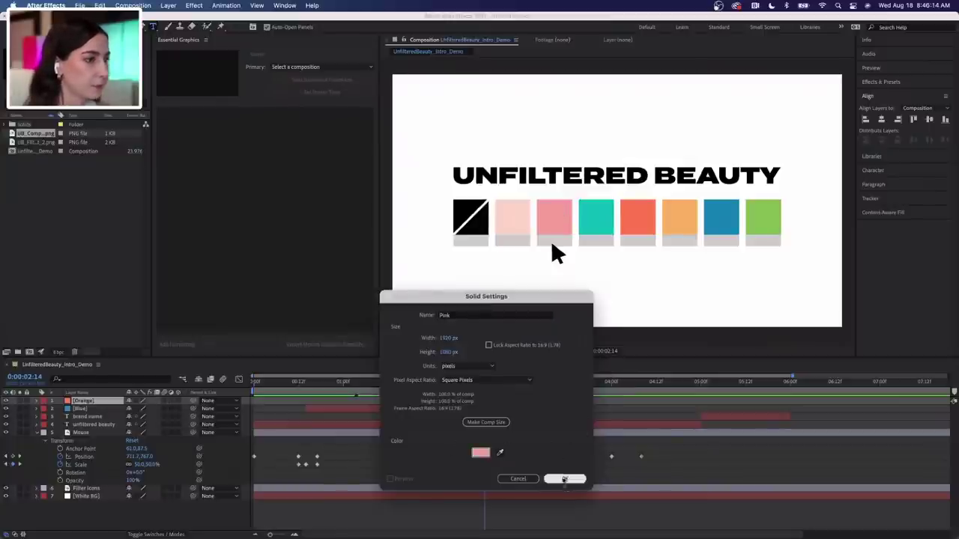
click(564, 478)
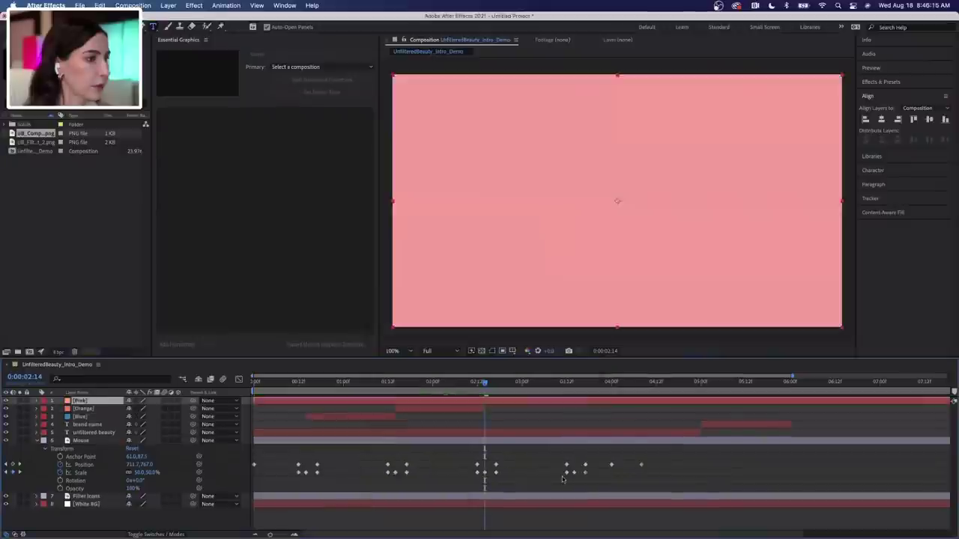
Set the Pink solid's Opacity to 50%
click(37, 401)
click(44, 409)
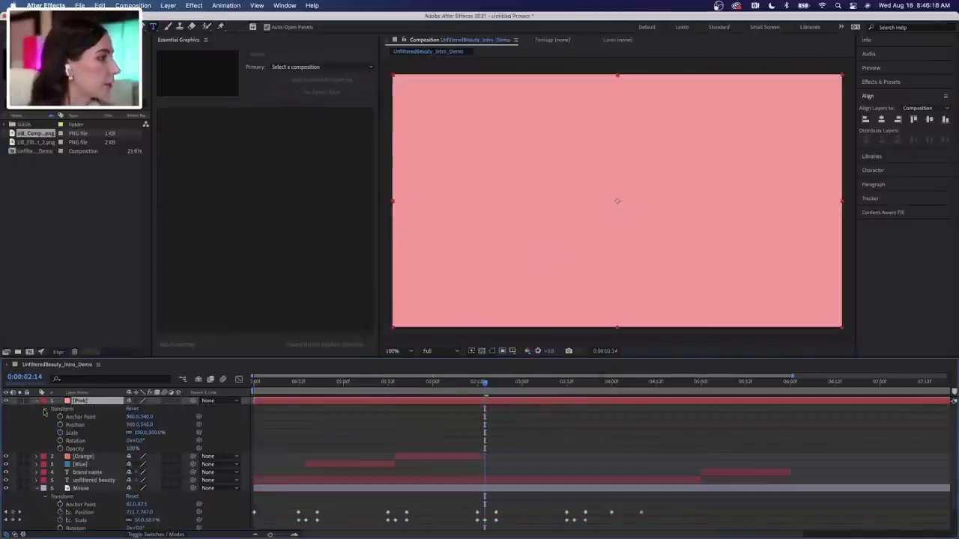
click(132, 450)
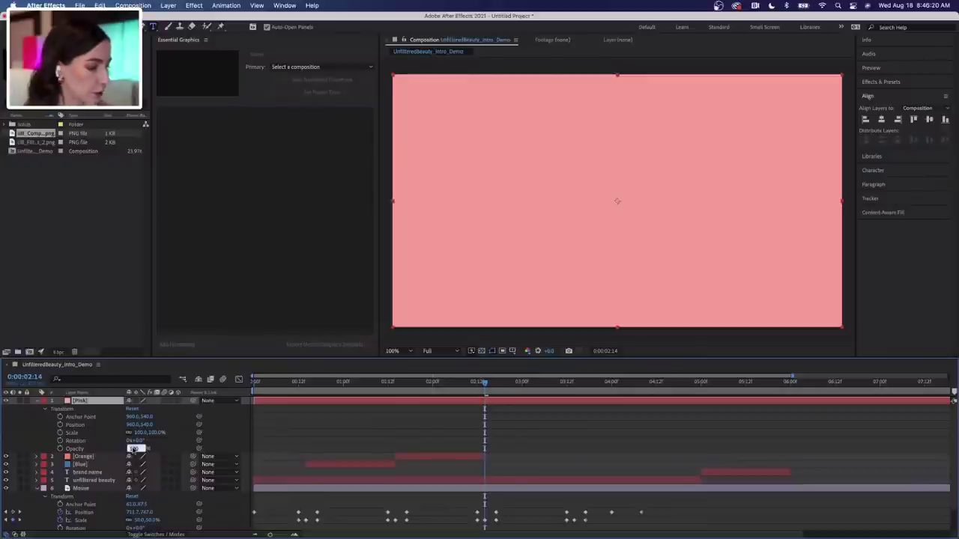
text(50)
key(Return)
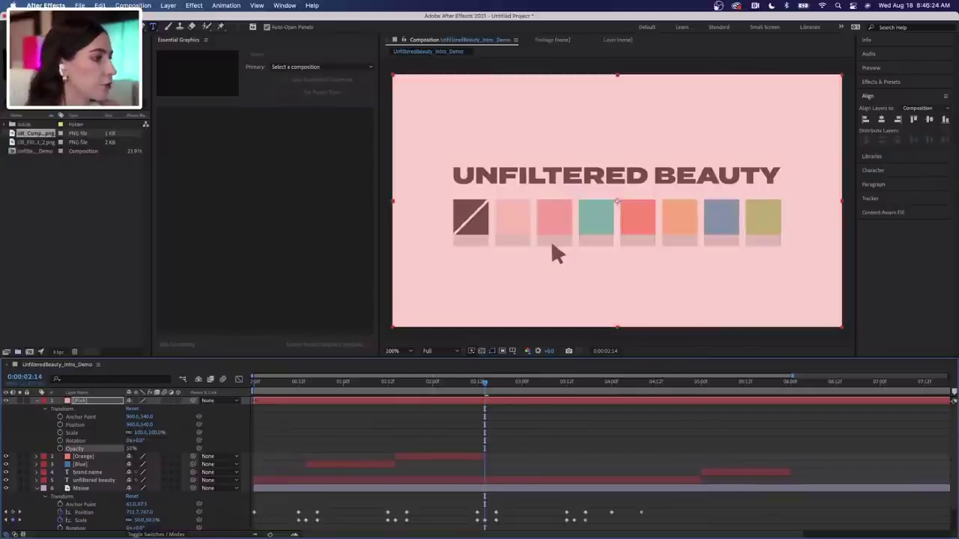
Trim the Pink solid to start at 2:14 and end near 3:14
drag(255, 401, 484, 401)
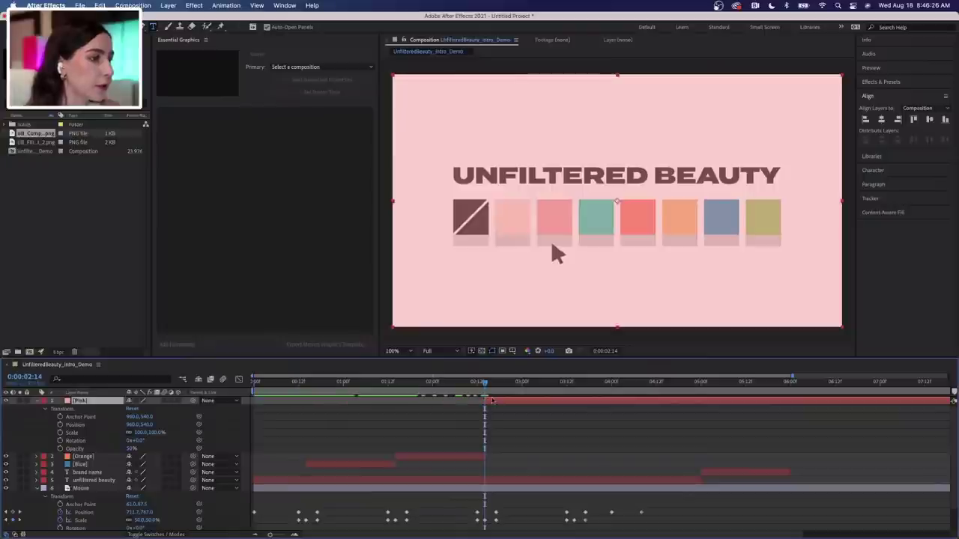
key(space)
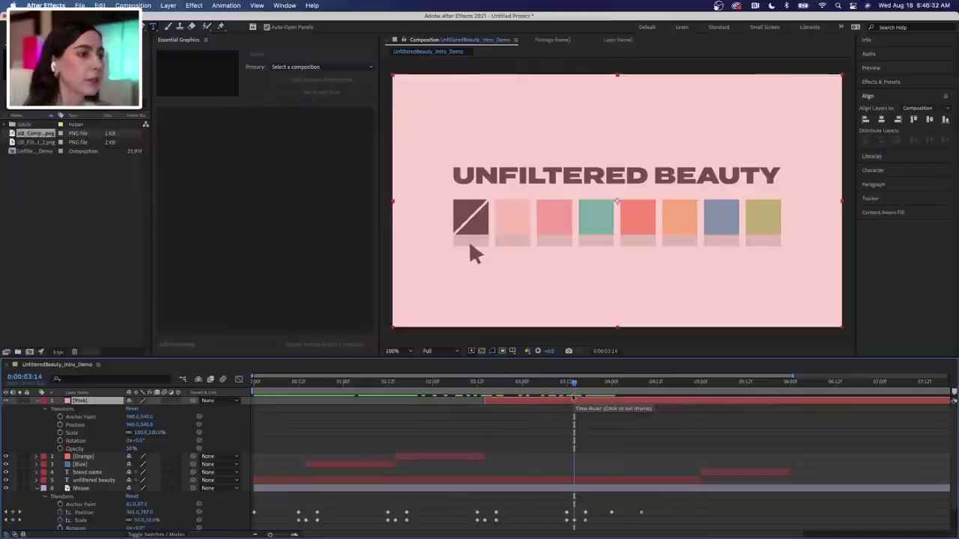
scroll(573, 403, right, 5)
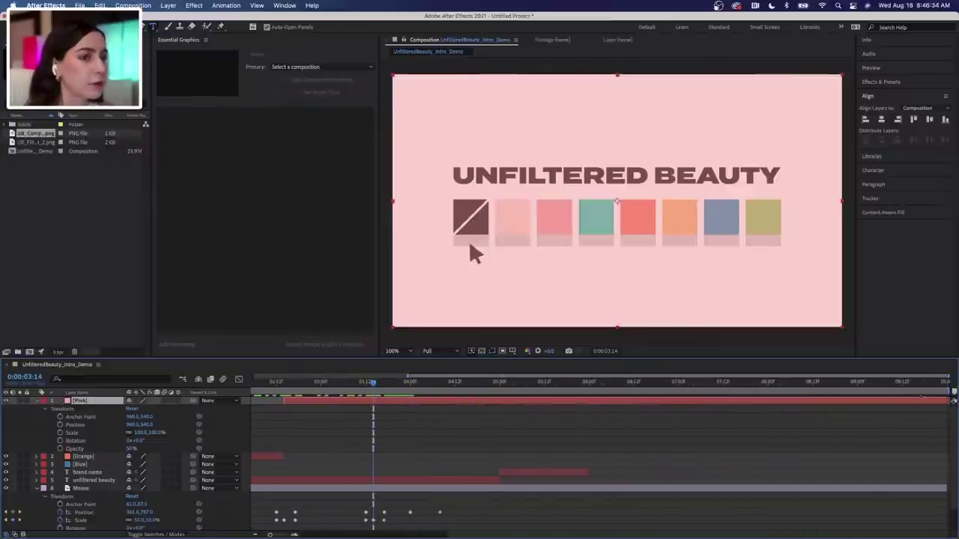
drag(946, 401, 374, 401)
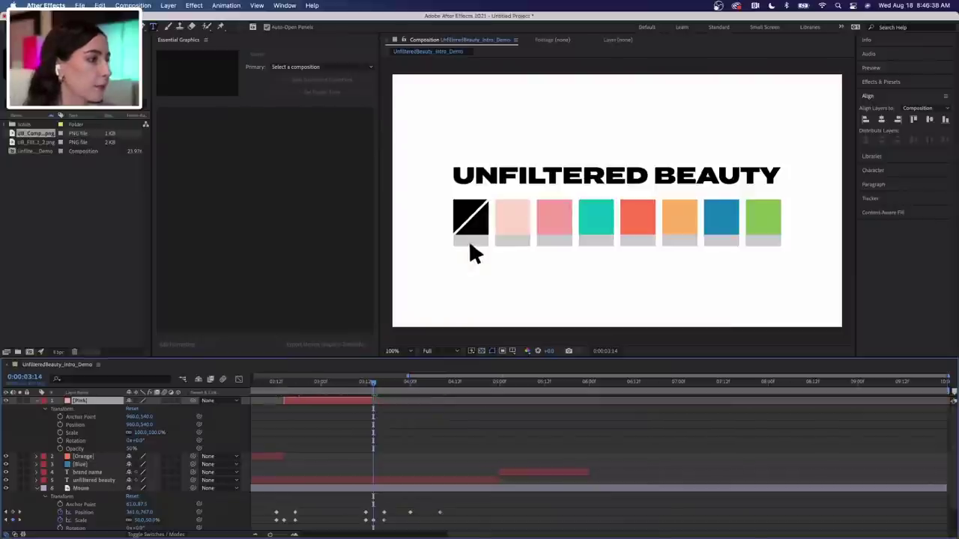
scroll(371, 419, left, 10)
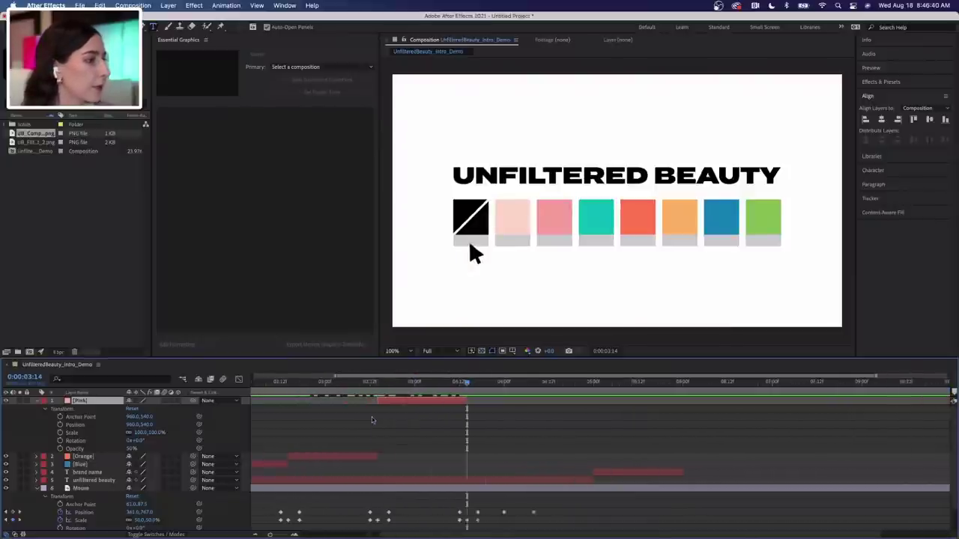
Collapse the Pink layer's Transform properties and play the intro from 0:00
click(36, 401)
drag(270, 384, 249, 383)
key(space)
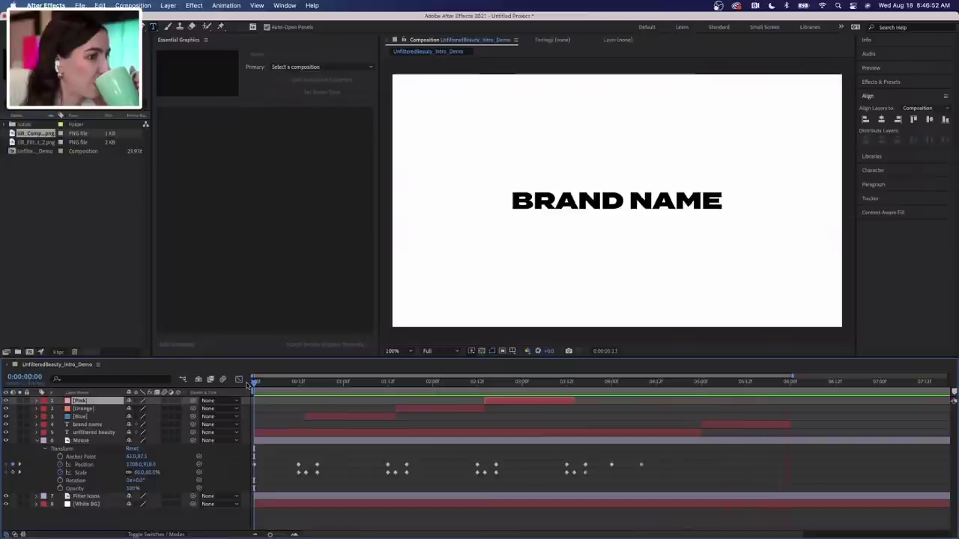
Stop playback and end the Mouse, Filter Icons and White BG layers at 6:00
key(space)
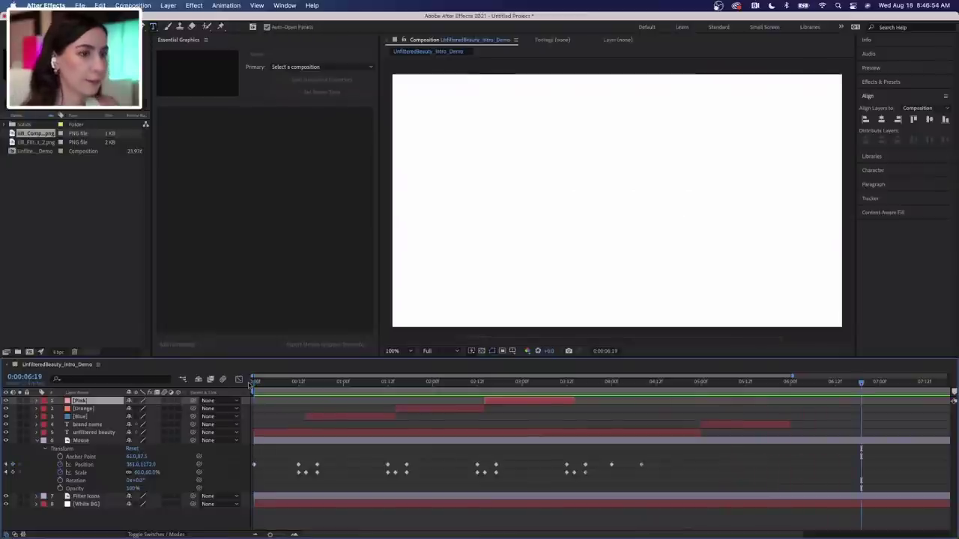
scroll(608, 418, right, 5)
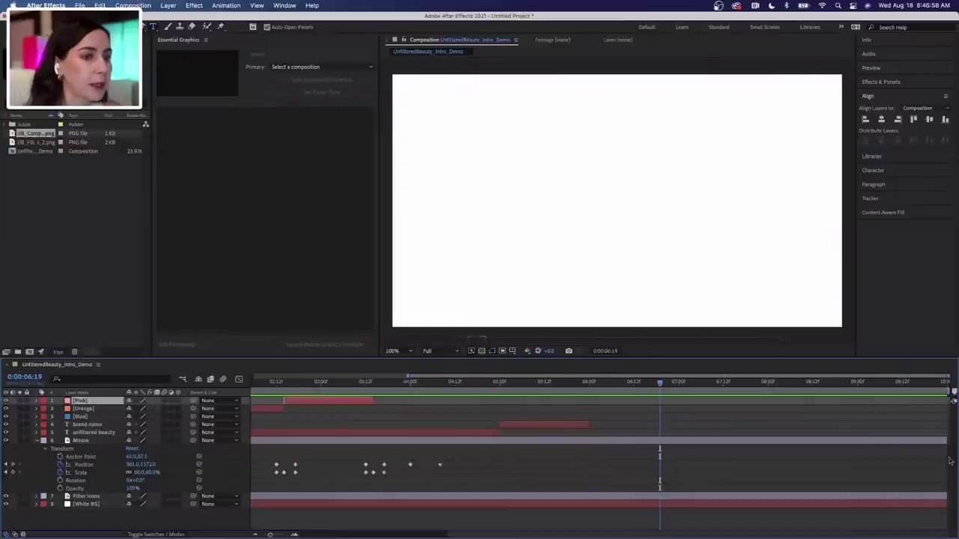
drag(659, 383, 590, 383)
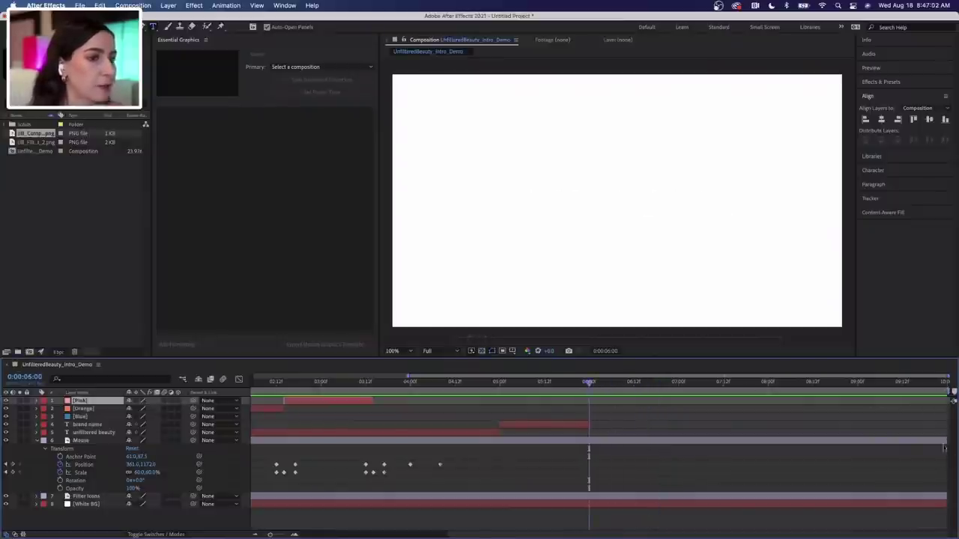
drag(945, 440, 587, 440)
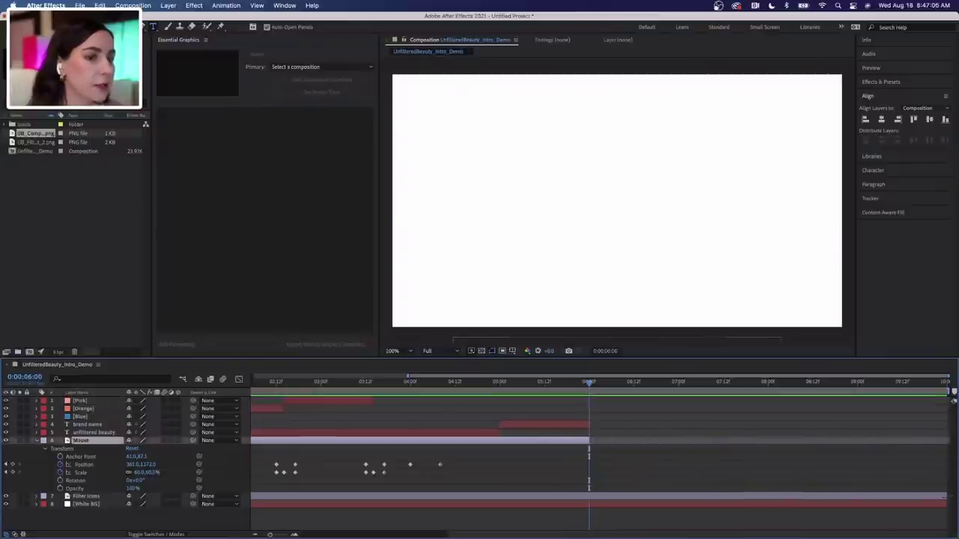
drag(945, 496, 589, 496)
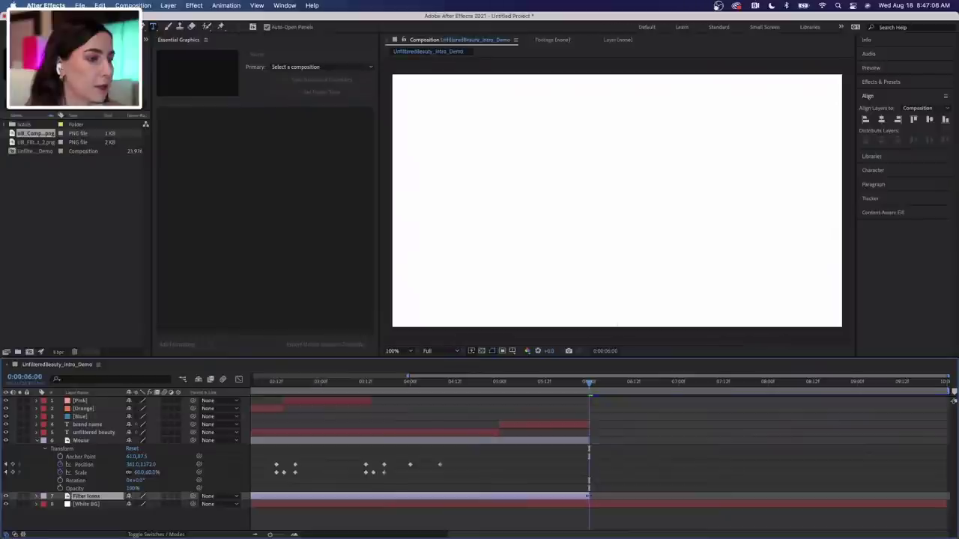
click(945, 504)
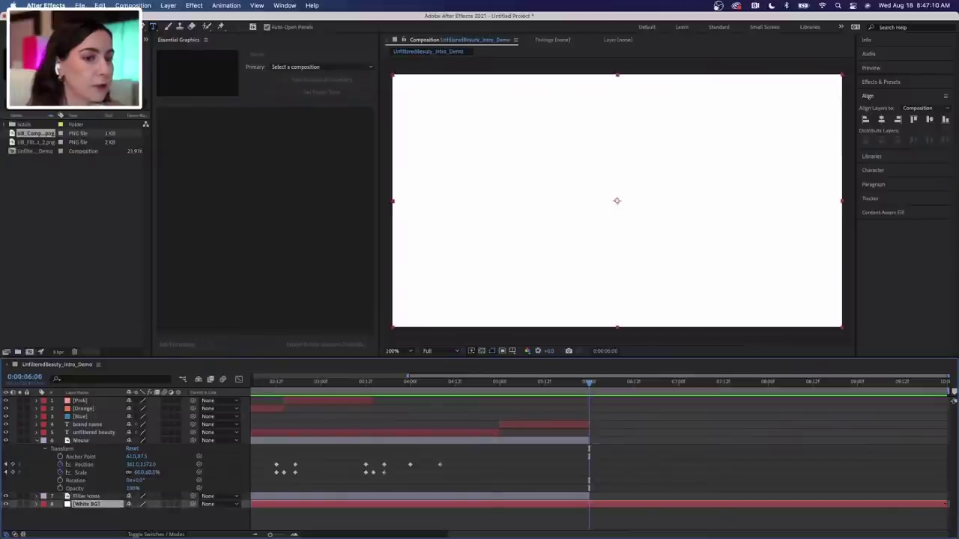
drag(945, 504, 590, 506)
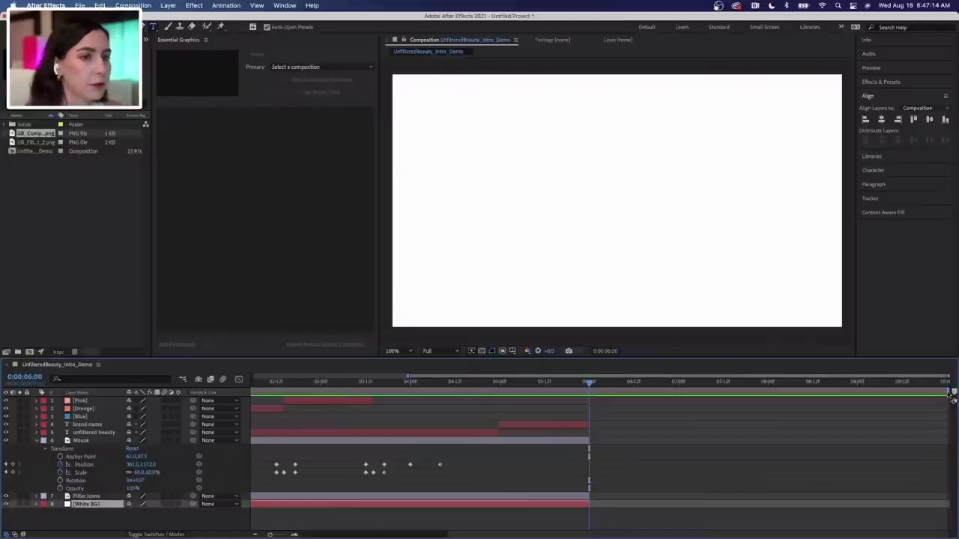
End the work area at 6:00, zoom the timeline, and move to 5:10
click(952, 391)
key(super+alt+b)
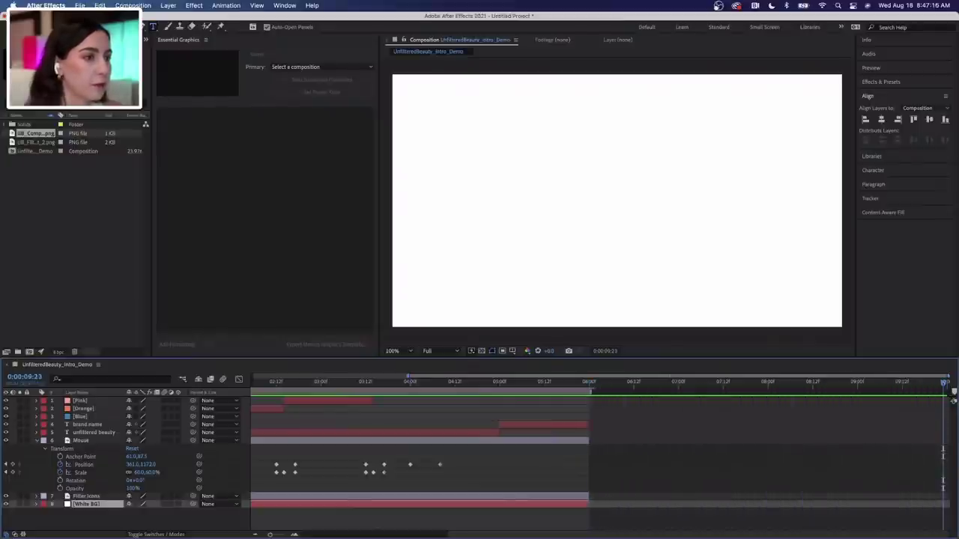
key(equal)
key(equal)
key(equal)
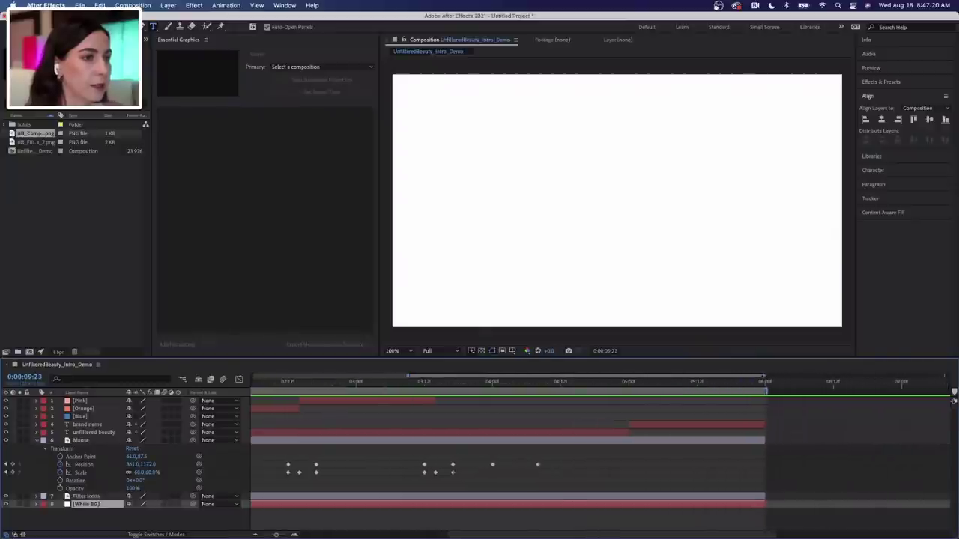
click(686, 380)
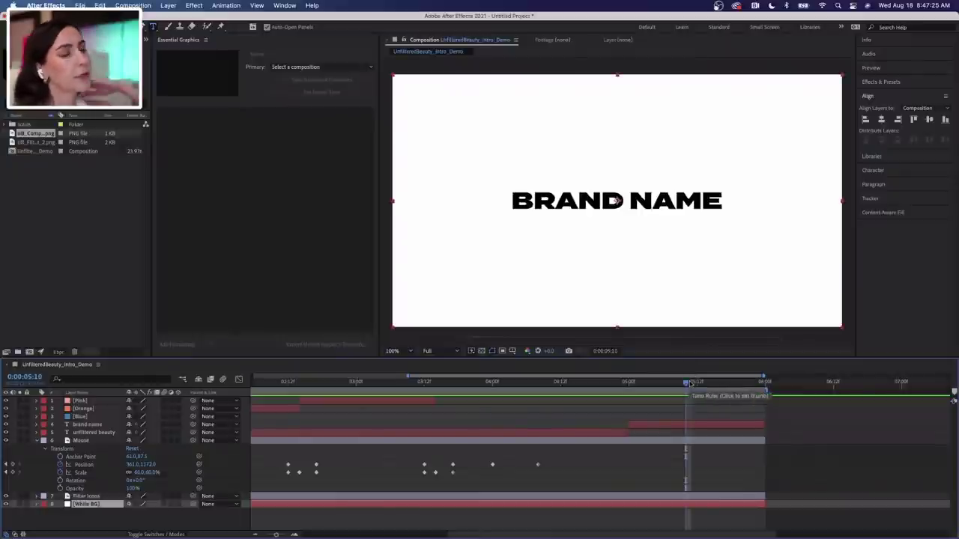
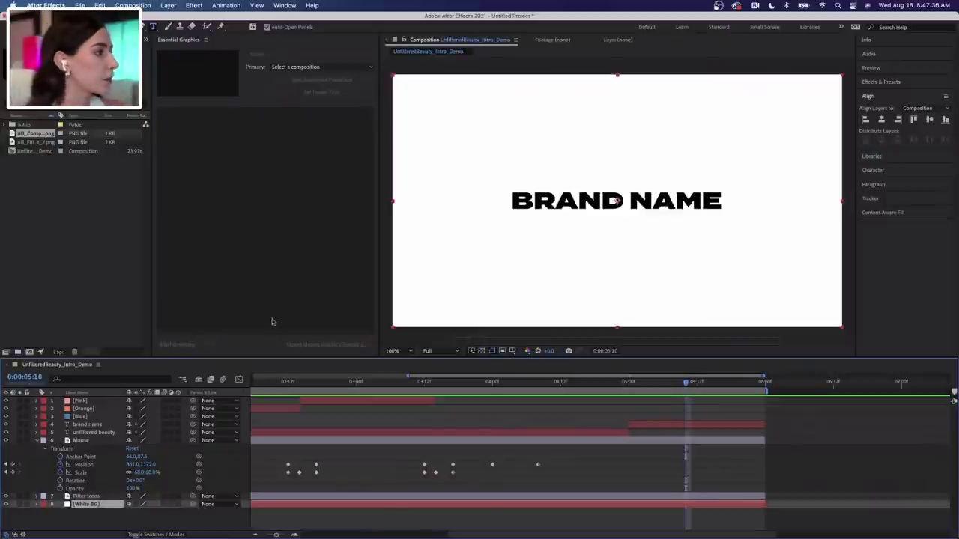
Drag the brand name layer's Text > Source Text into the Essential Graphics panel
click(37, 440)
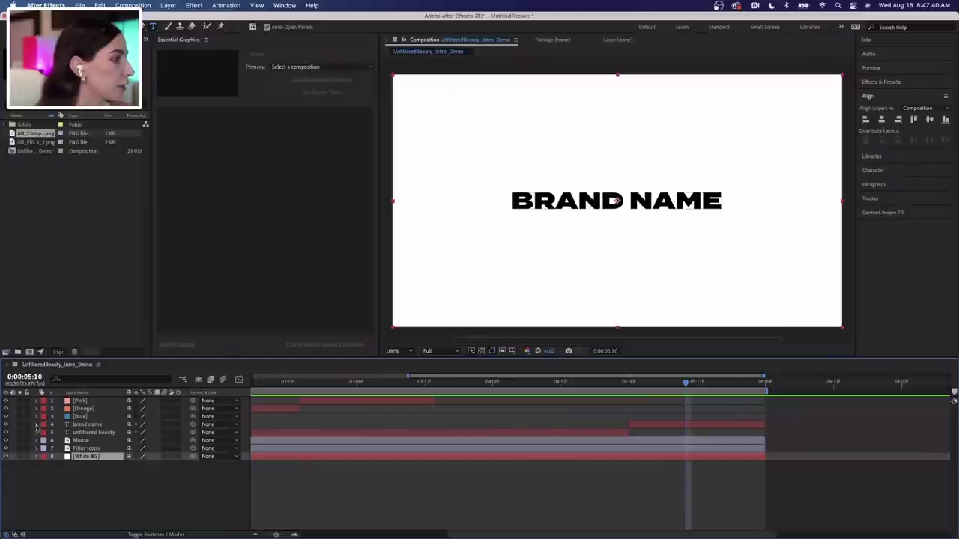
click(36, 424)
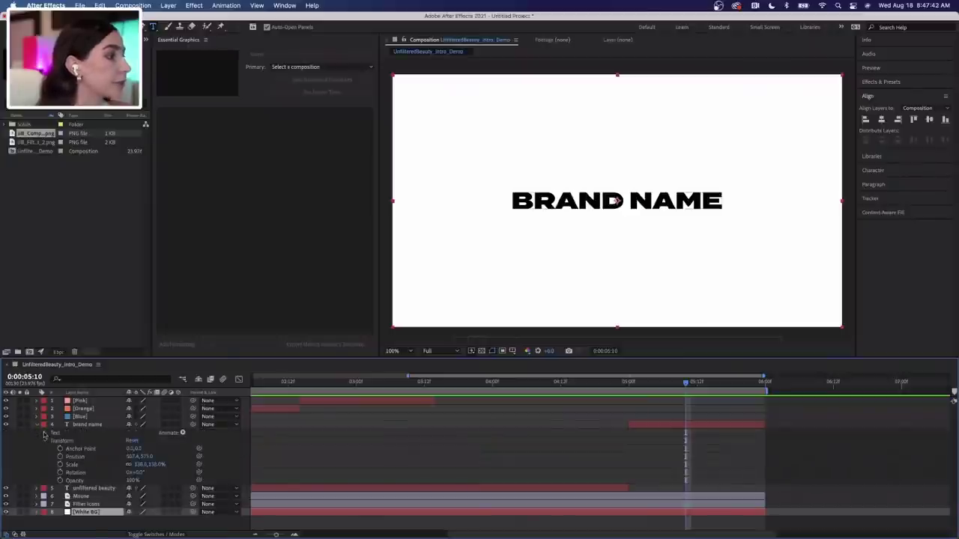
click(45, 434)
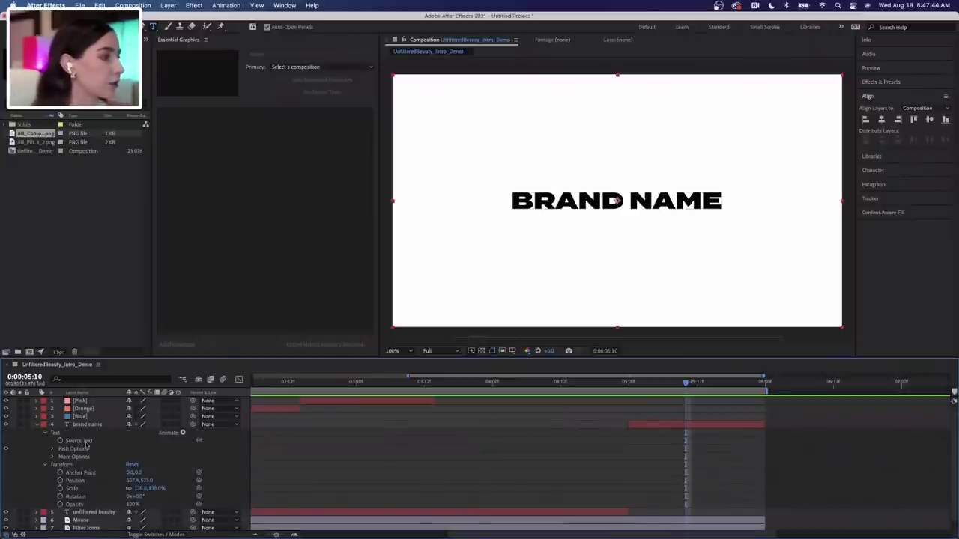
drag(80, 441, 220, 268)
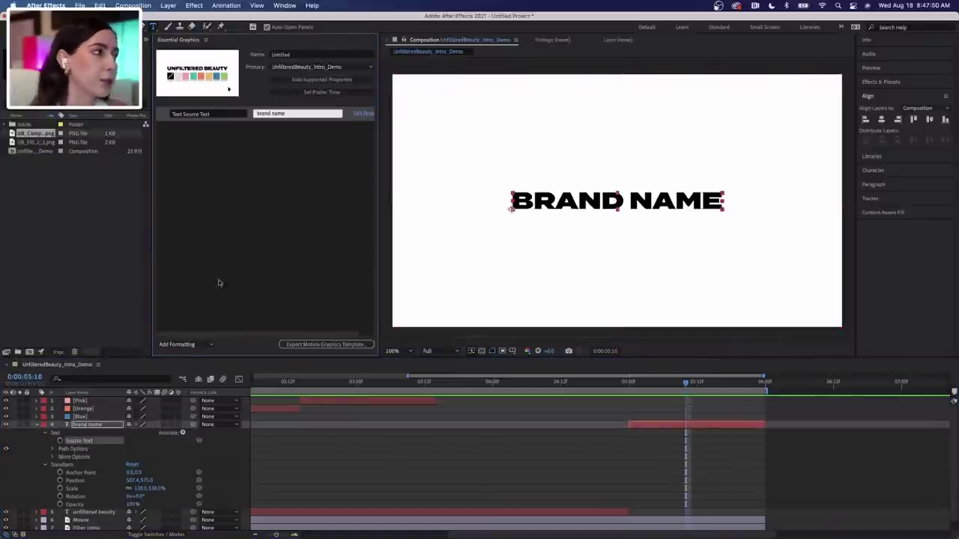
Rename the new Source Text property to 'Brand Name'
click(214, 116)
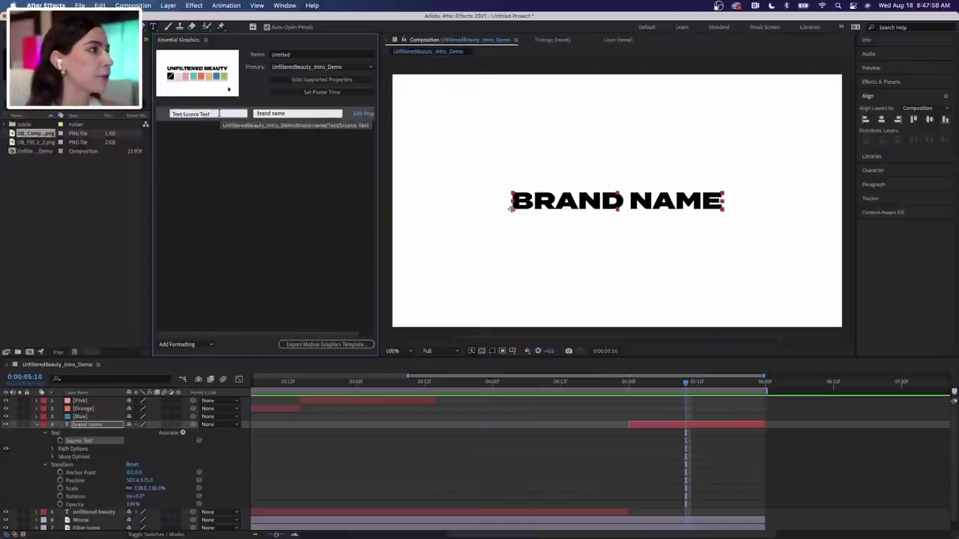
drag(219, 113, 171, 114)
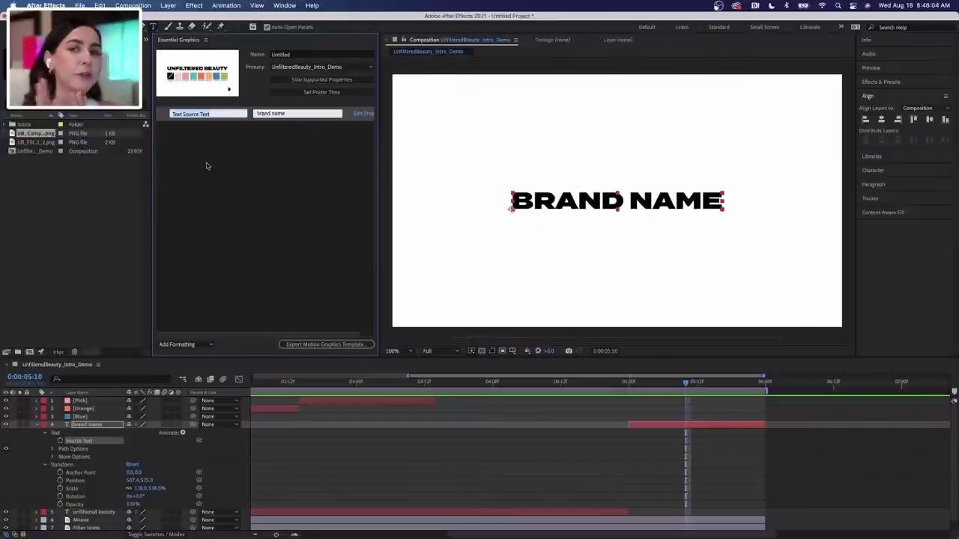
text(Brand Name)
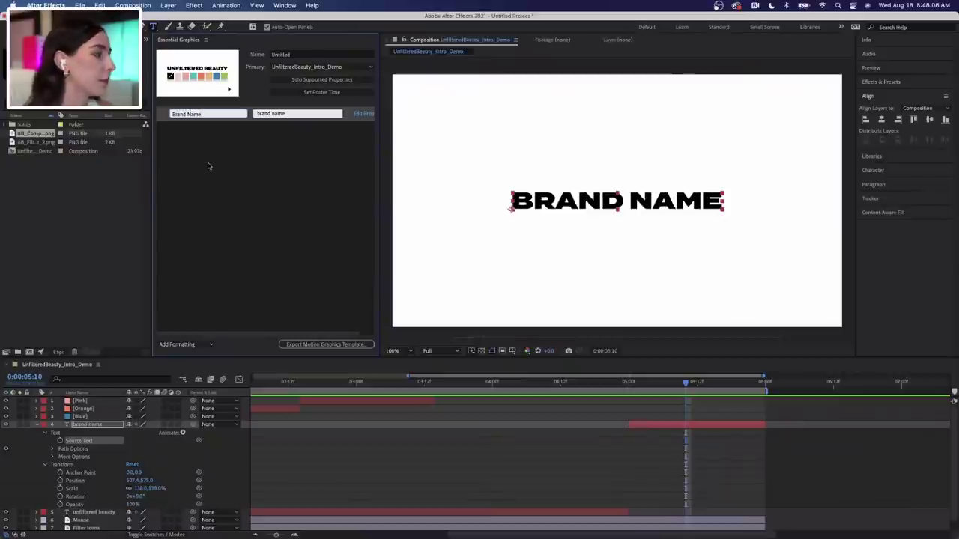
click(240, 193)
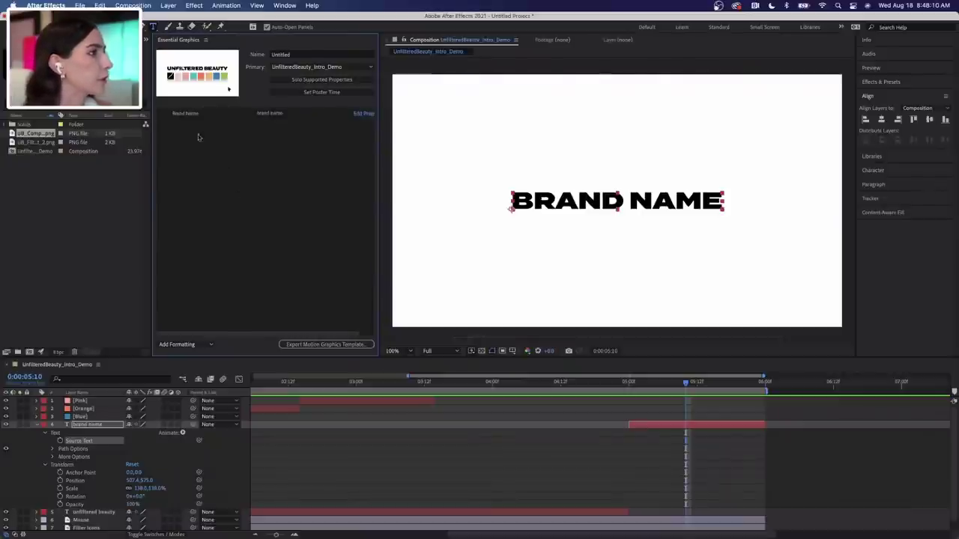
Change the Brand Name value to 'Monday Born' so the title reads MONDAY BORN
click(263, 118)
drag(311, 114, 250, 114)
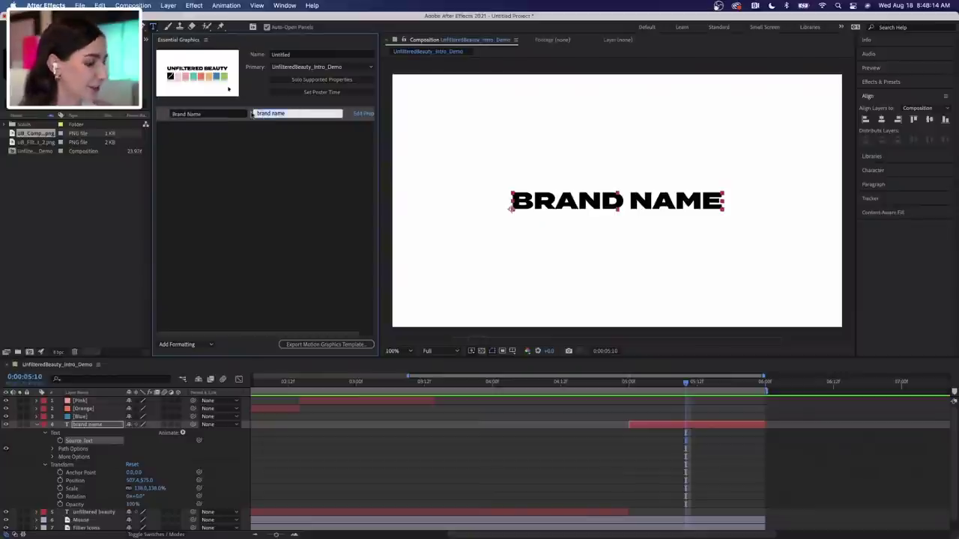
text(M)
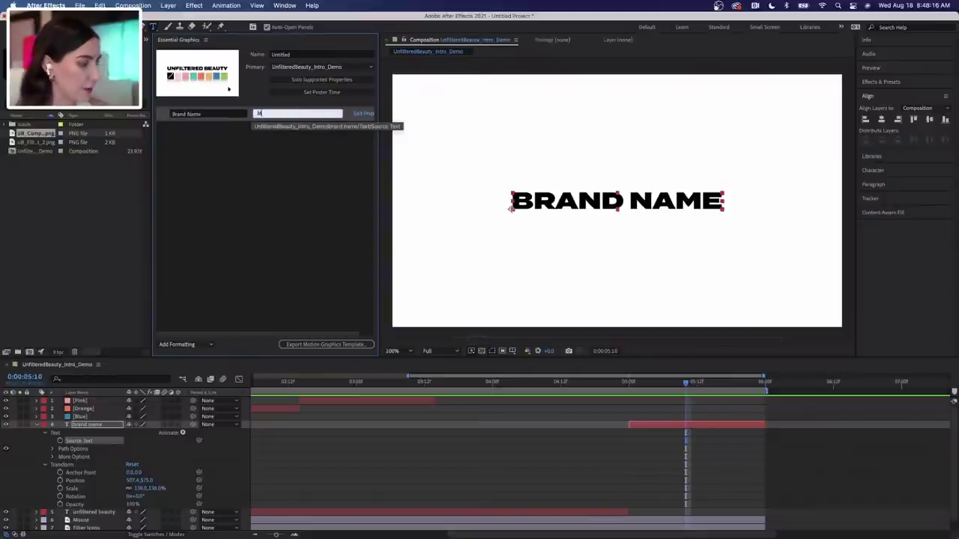
text(onday Born)
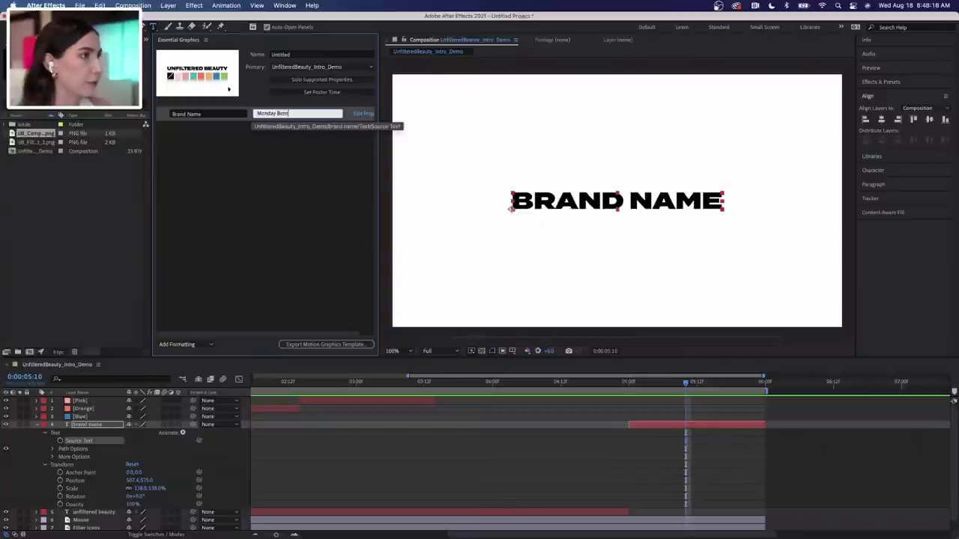
click(278, 157)
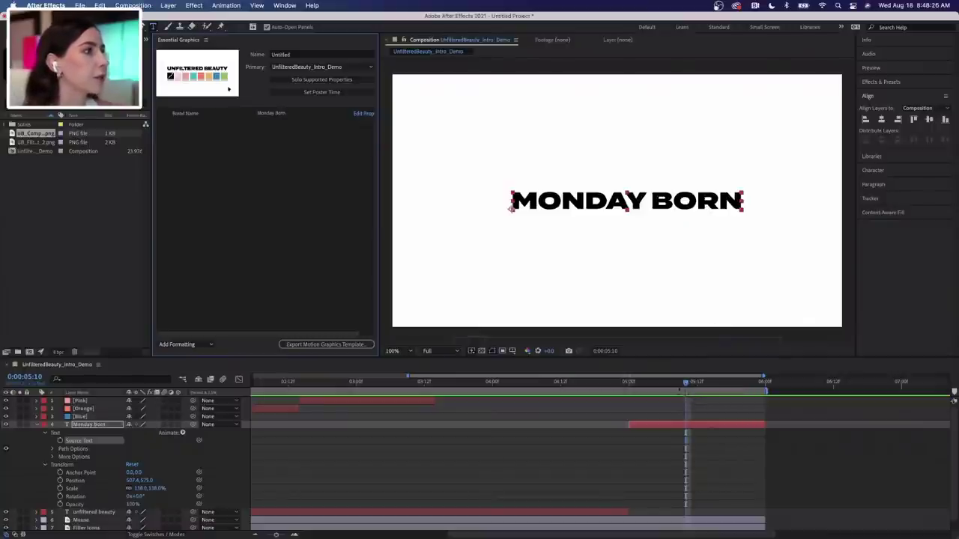
Replace the Brand Name value with the sample agency name 'Uosalie Agenc'
click(282, 115)
drag(274, 113, 256, 113)
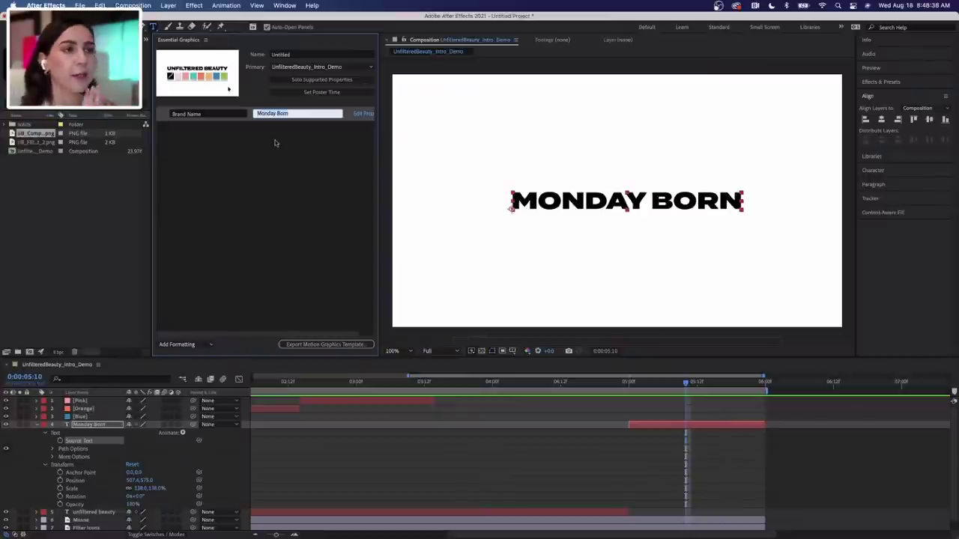
key(super+a)
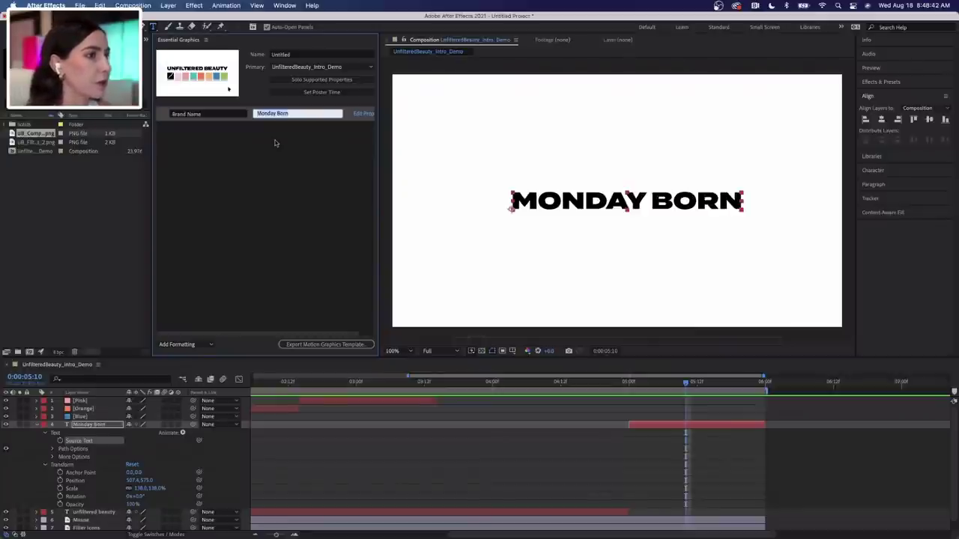
text(U)
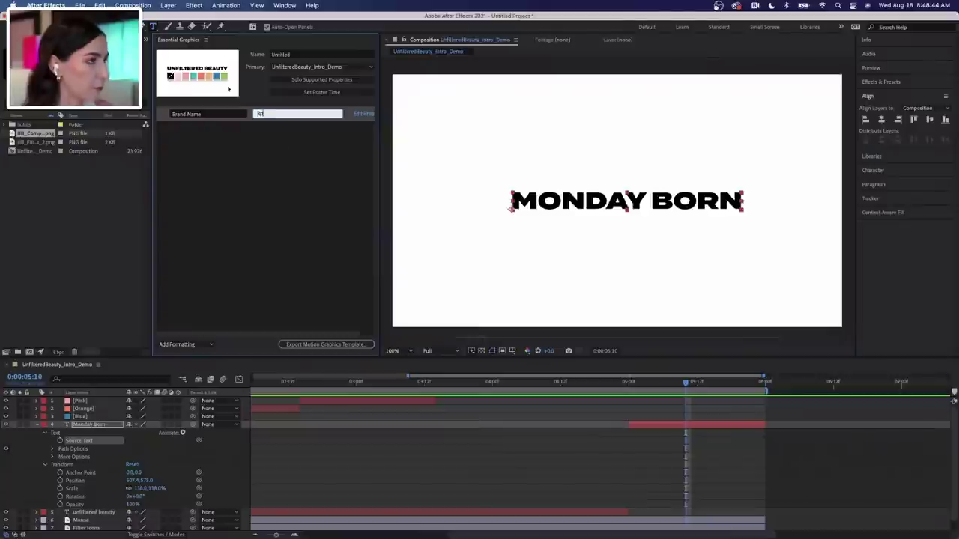
text(osalie Ag)
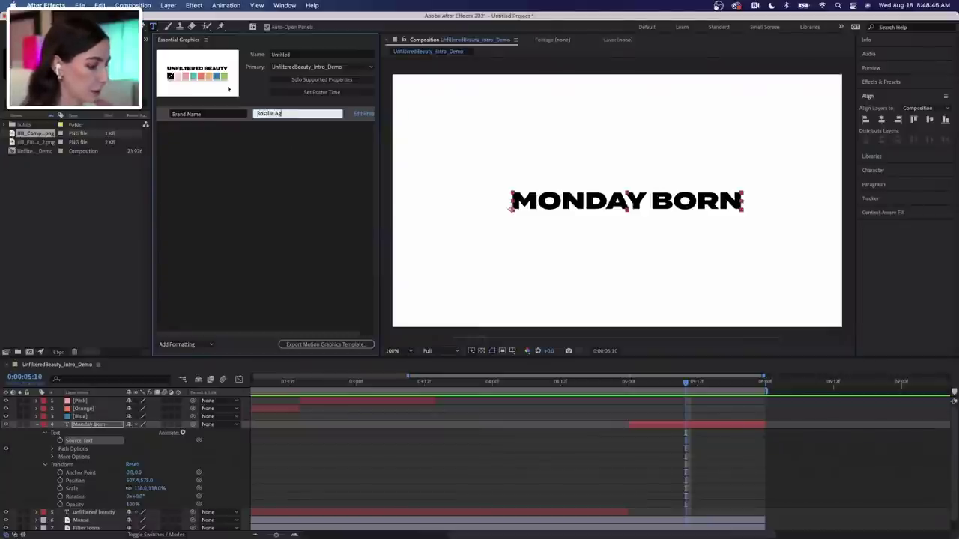
text(ency)
click(271, 165)
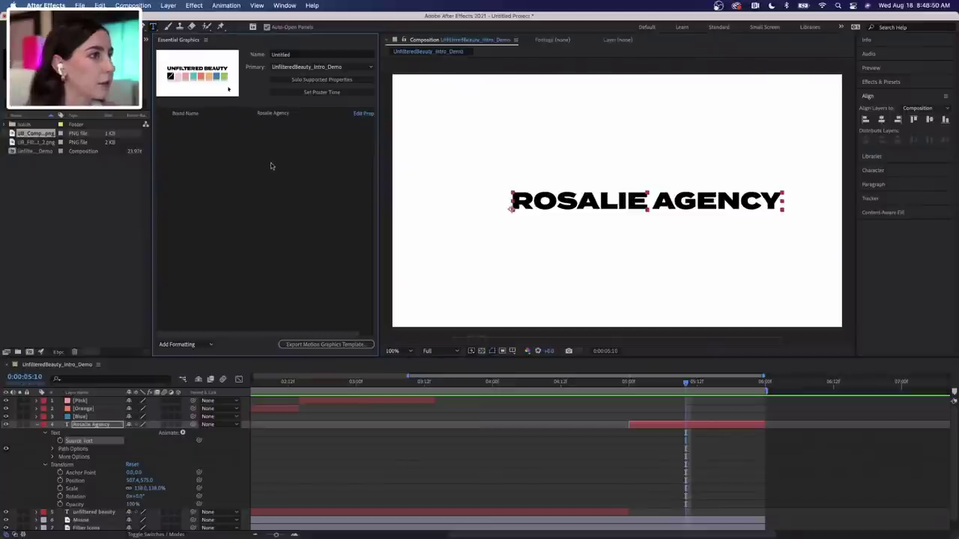
Restore the Brand Name value to 'Brand Name' so the title reads BRAND NAME
click(281, 114)
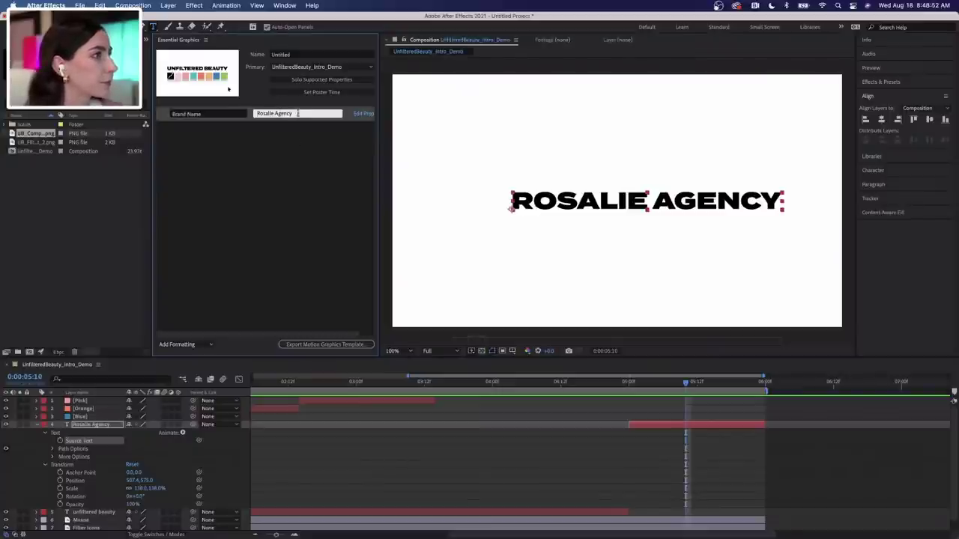
click(298, 113)
text(Brand)
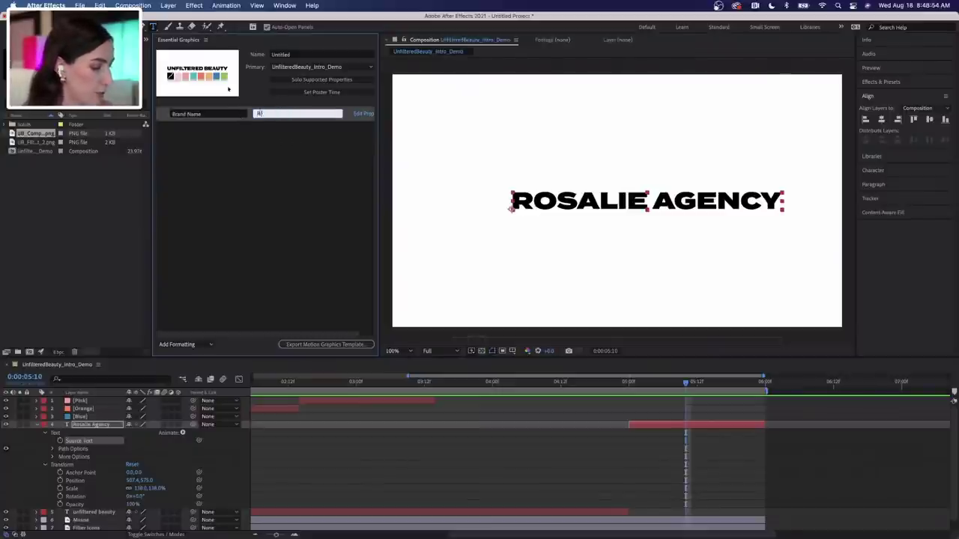
text( Name)
key(Return)
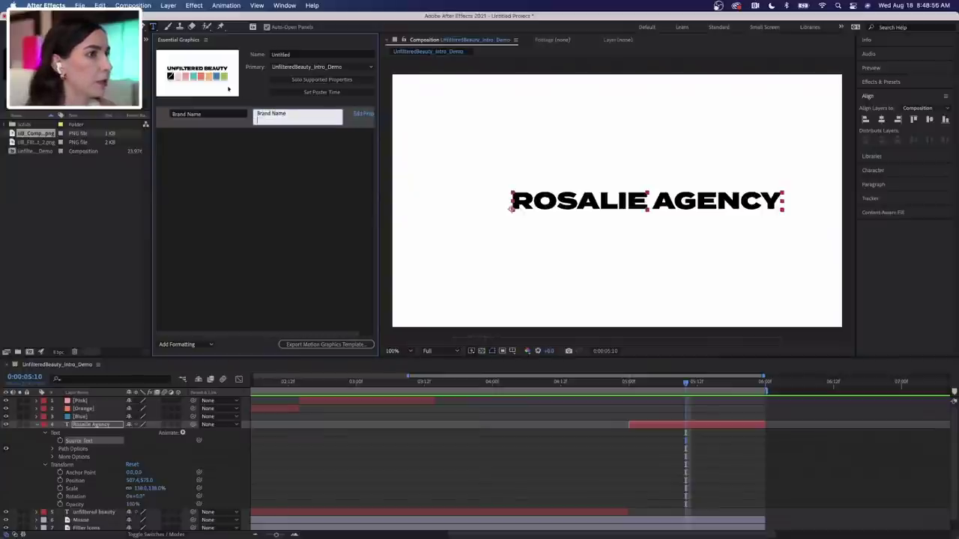
click(279, 153)
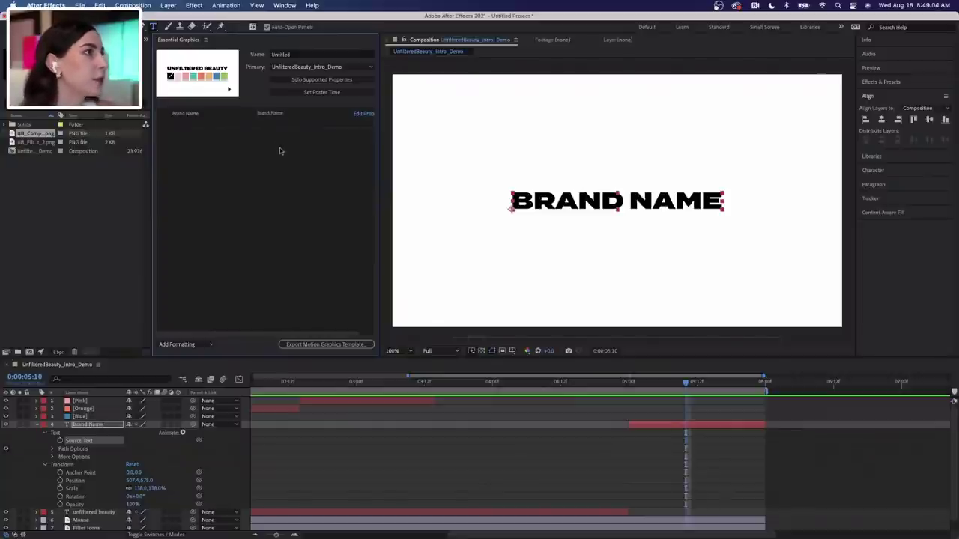
Enter UnfilteredBeauty_Demo in the template's Name field in Essential Graphics
click(273, 54)
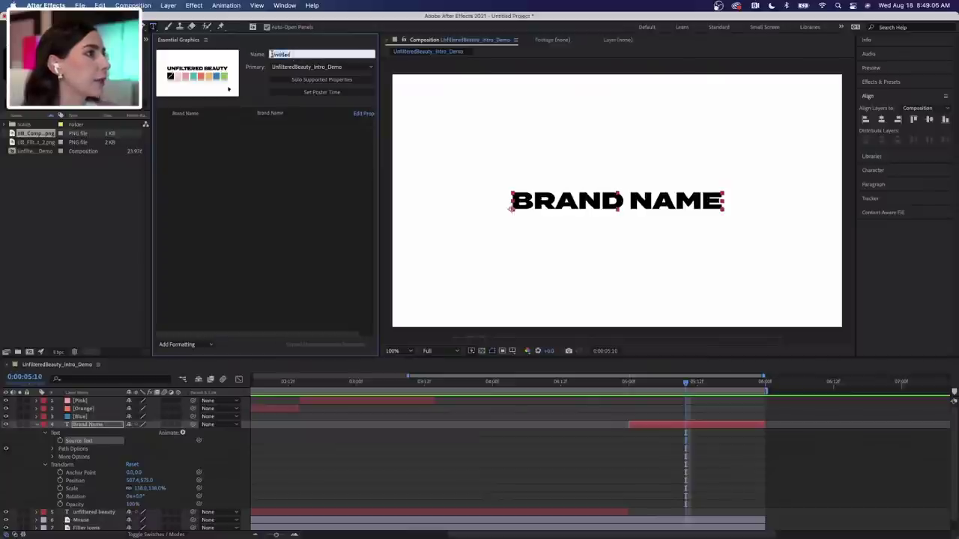
text(U)
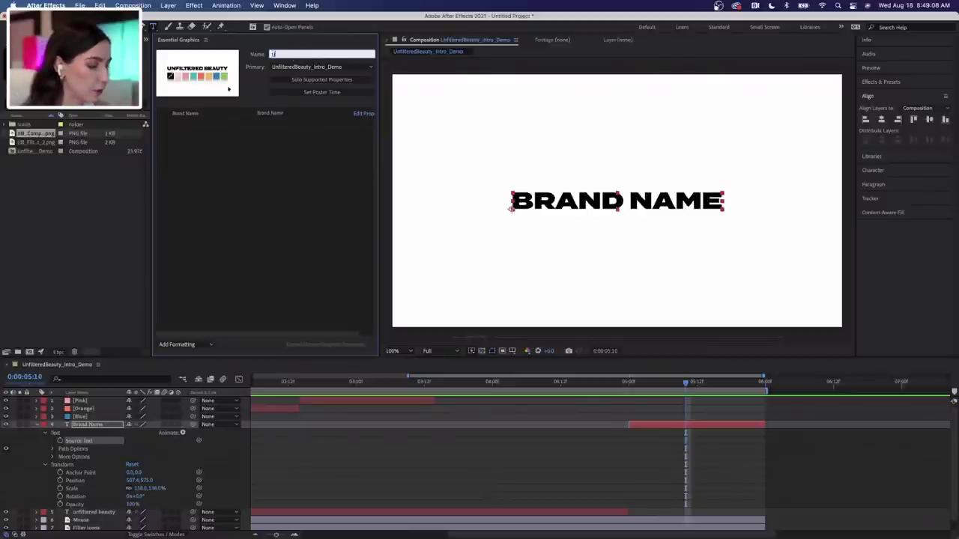
text(nfiltered)
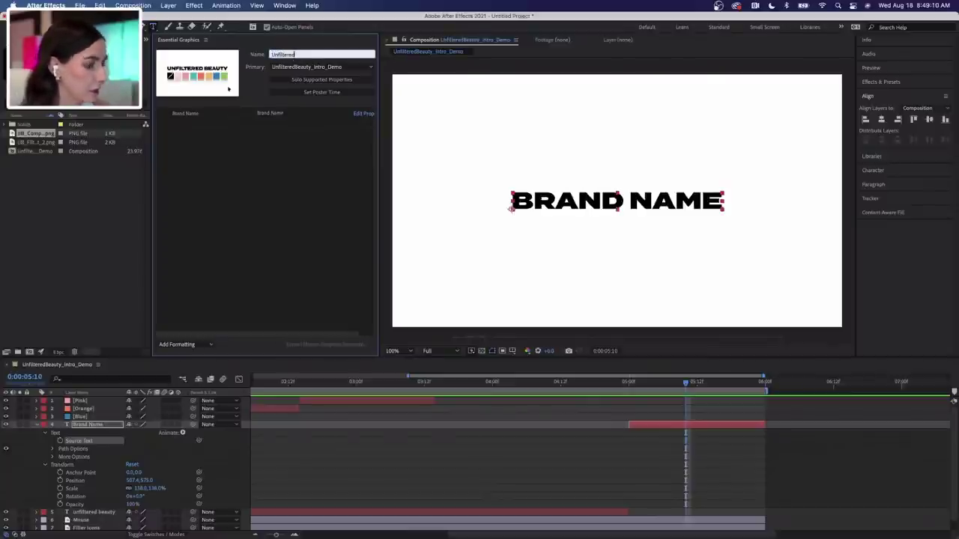
text(Beauty_Demo)
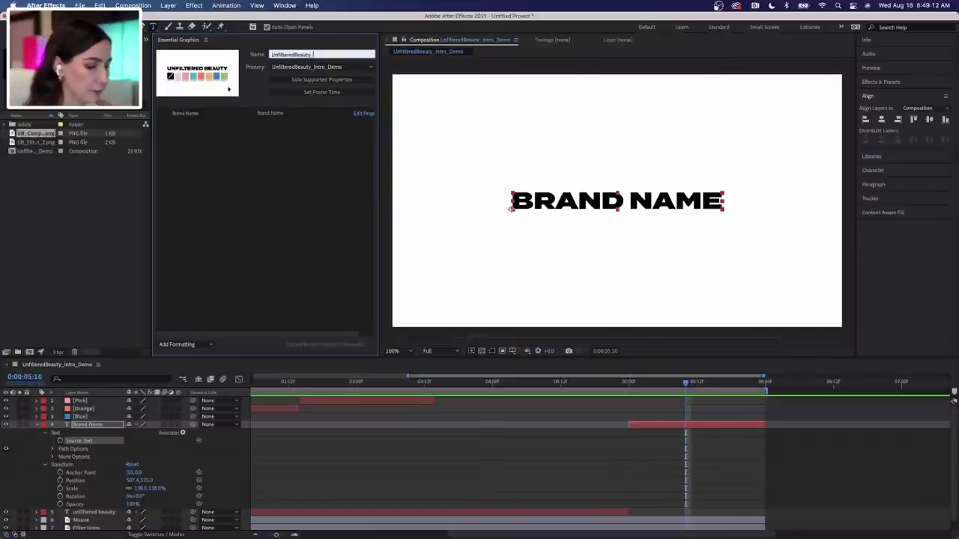
click(235, 170)
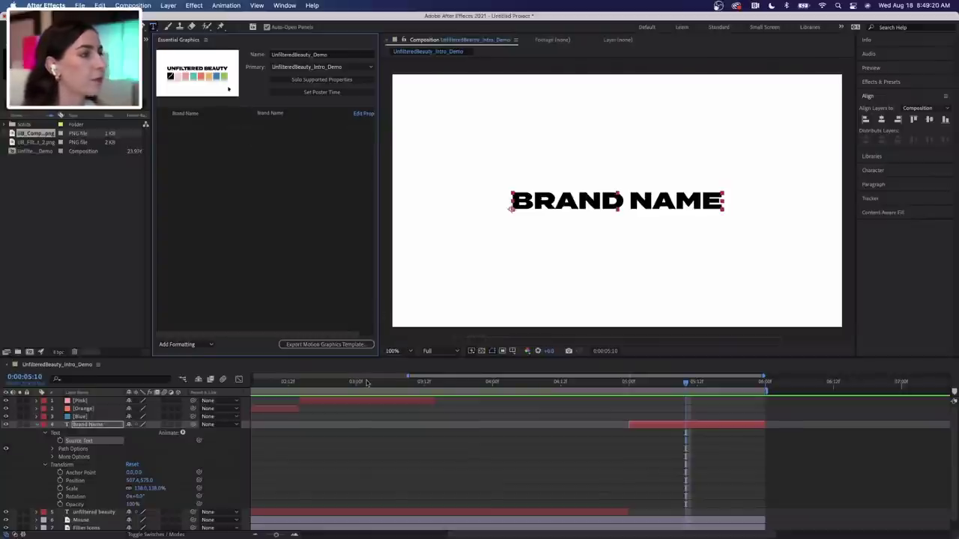
scroll(366, 383, left, 2)
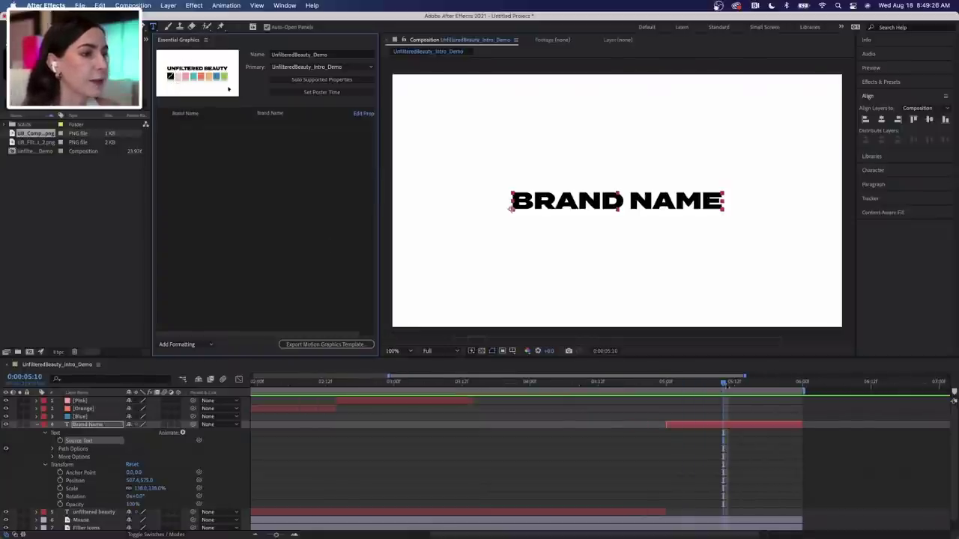
Set the poster time to an early intro frame, then start the Motion Graphics Template export
click(325, 93)
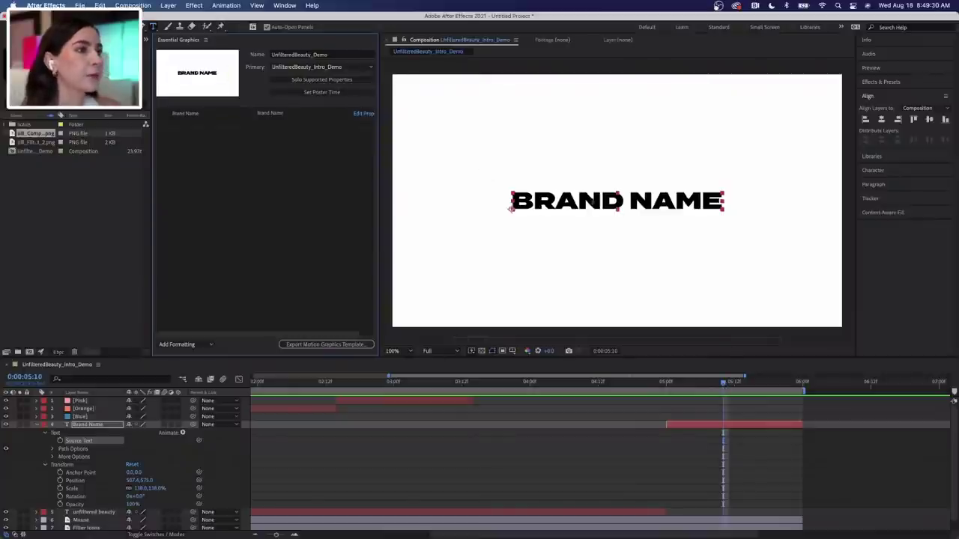
scroll(498, 434, left, 5)
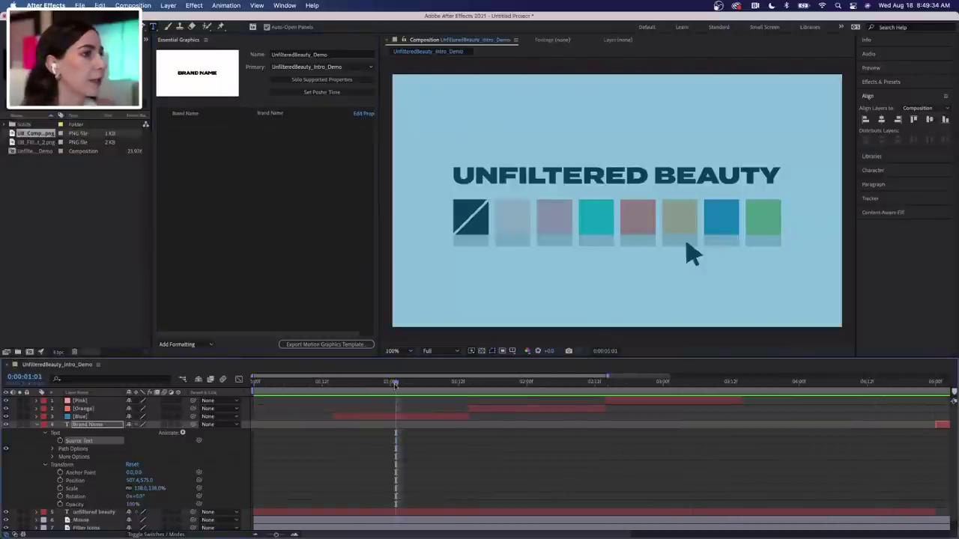
key(Page_Up)
key(Page_Up)
key(Page_Up)
key(Page_Up)
key(Page_Up)
key(Page_Up)
key(Page_Up)
key(Page_Up)
key(Page_Up)
key(Page_Up)
key(Page_Up)
key(Page_Up)
key(Page_Up)
key(Page_Up)
key(Page_Up)
key(Page_Up)
key(Page_Up)
key(Page_Up)
key(Page_Up)
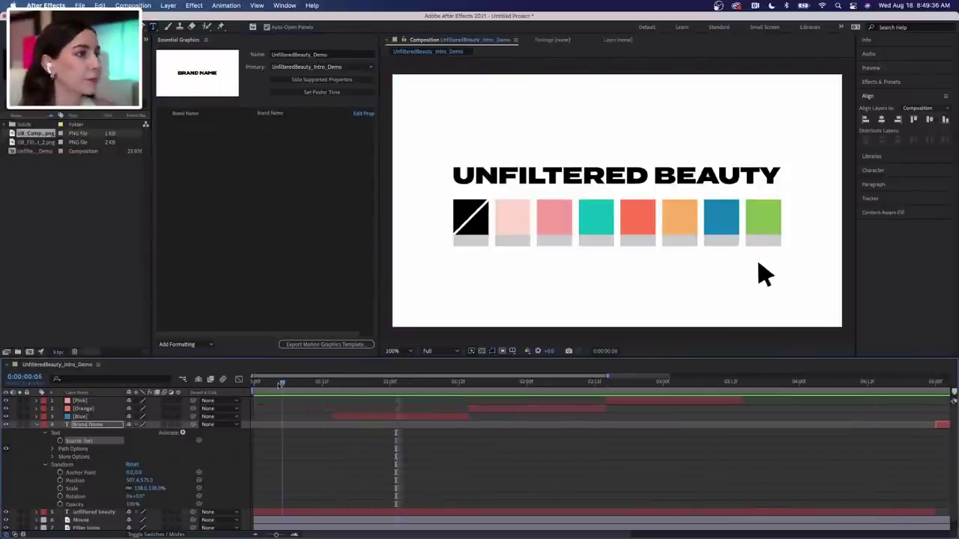
key(Page_Up)
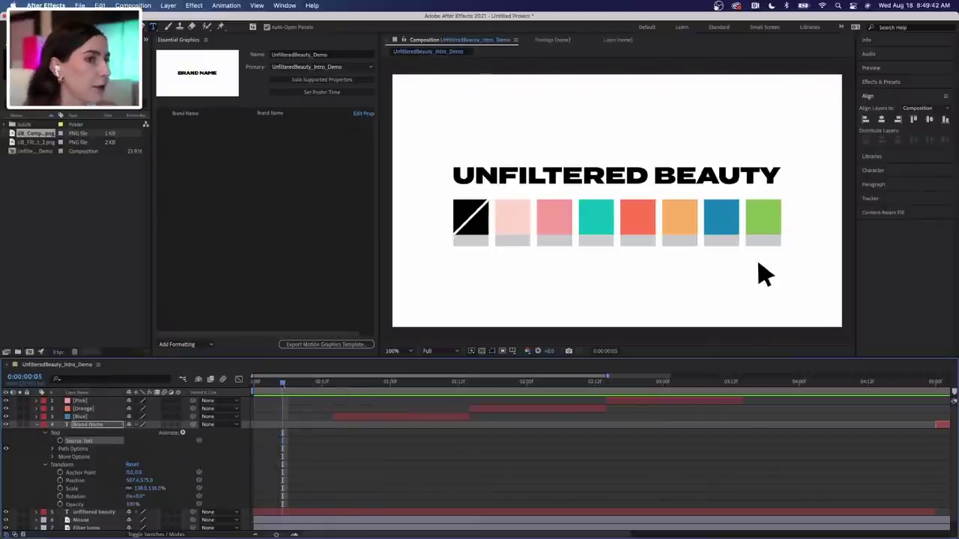
key(Page_Up)
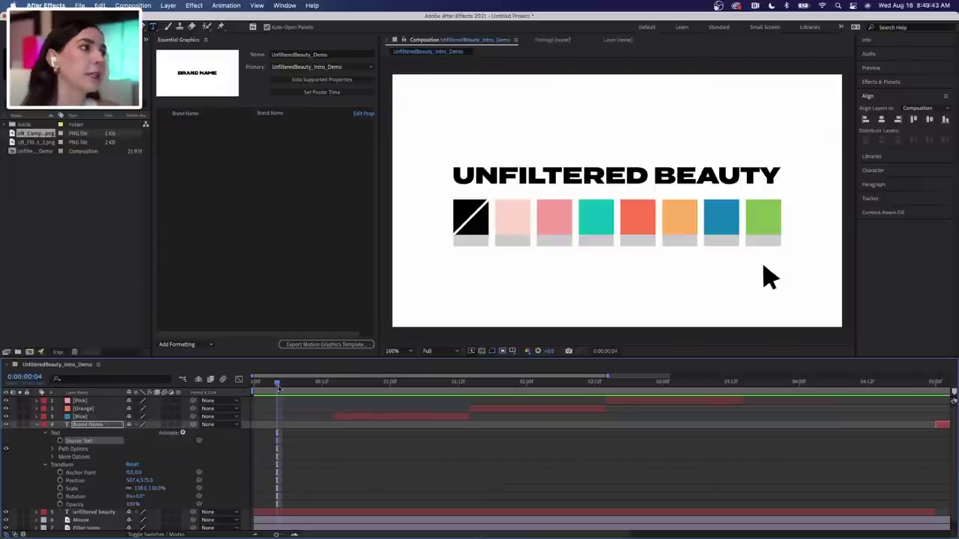
click(328, 93)
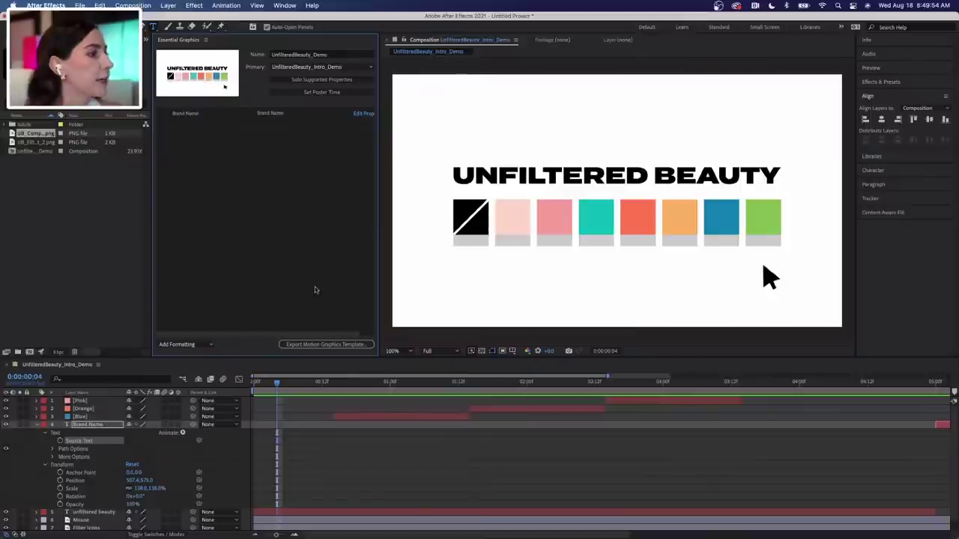
click(341, 346)
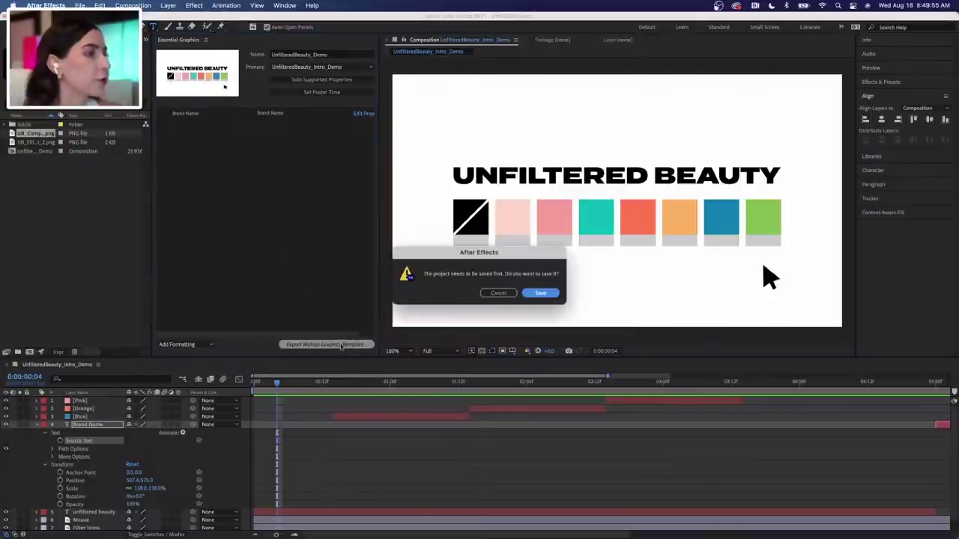
Save the project as UB_Intro_Demo.aep in the Intro folder before exporting
click(553, 294)
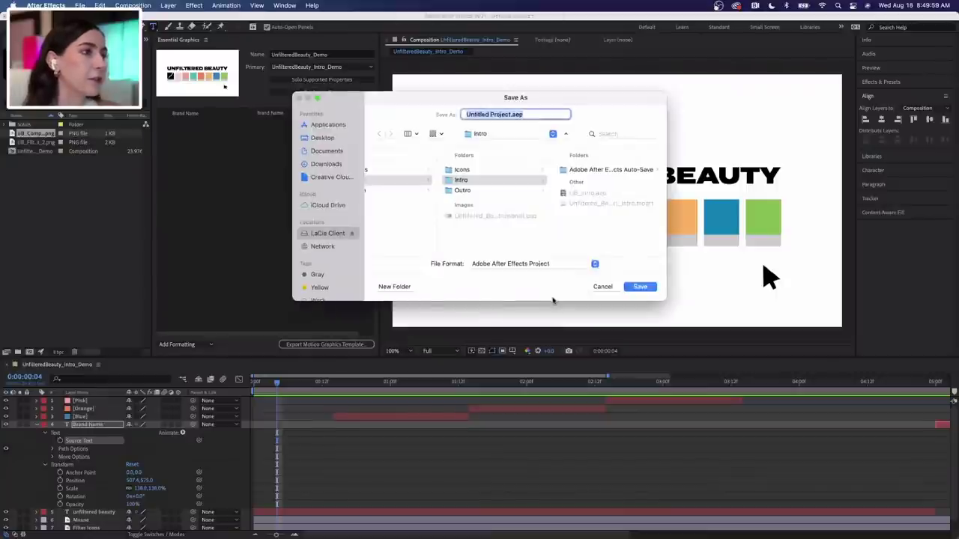
click(509, 114)
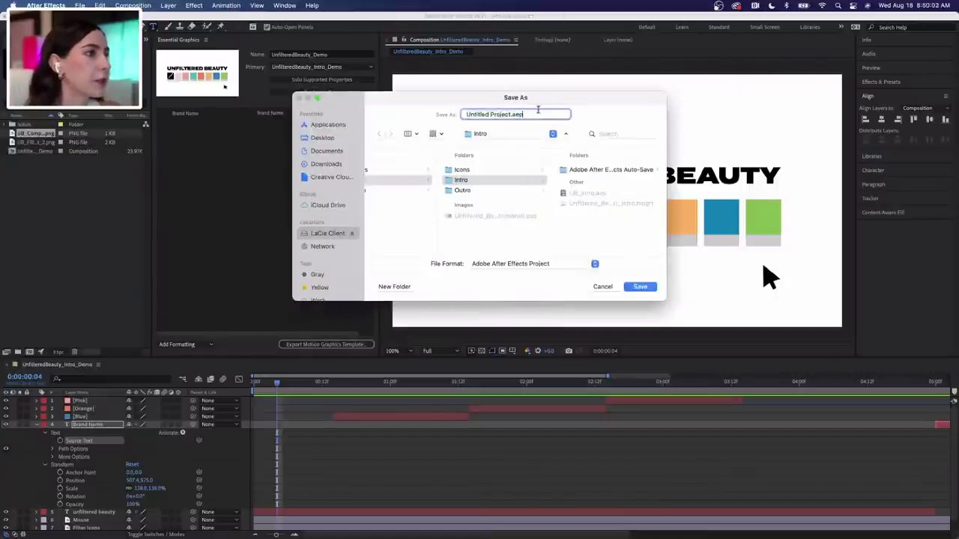
key(super+BackSpace)
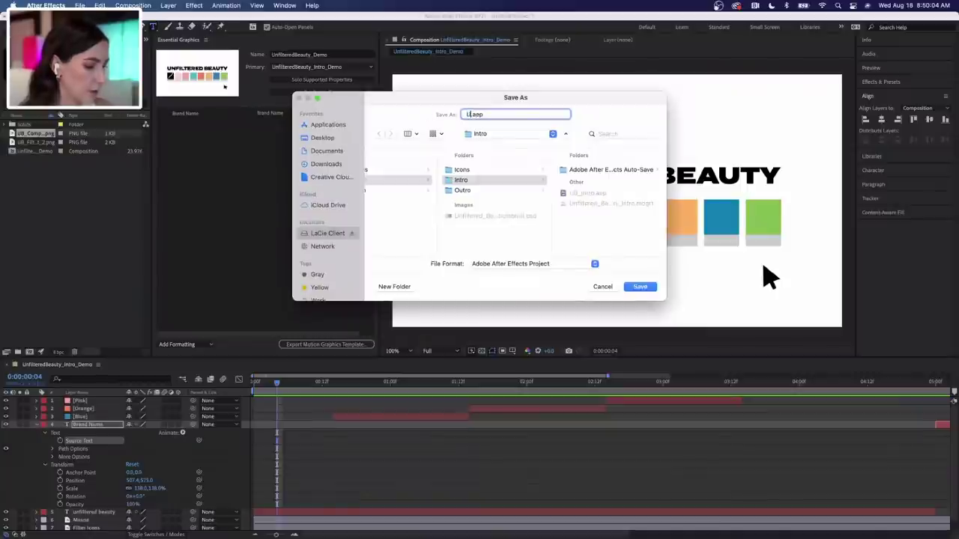
text(UB_I)
text(ntro_D)
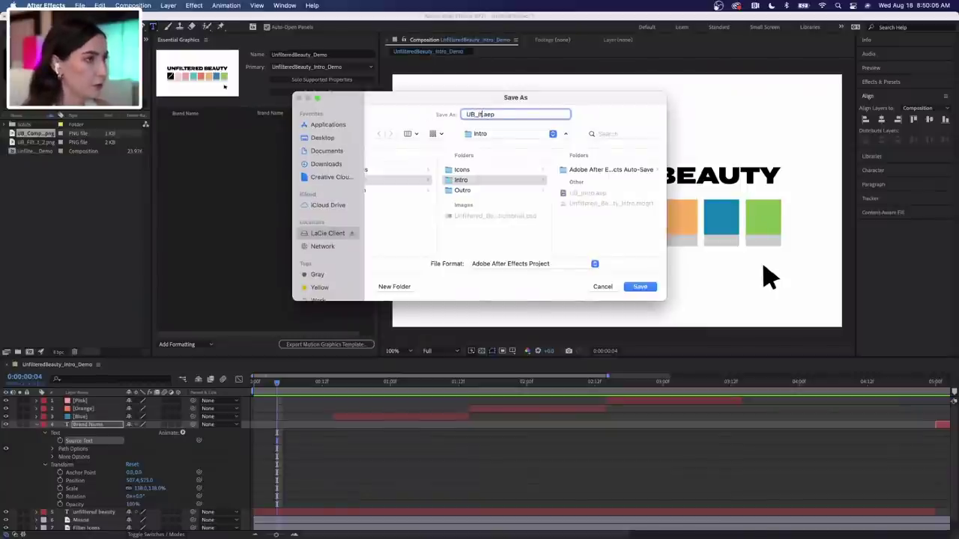
text(emo)
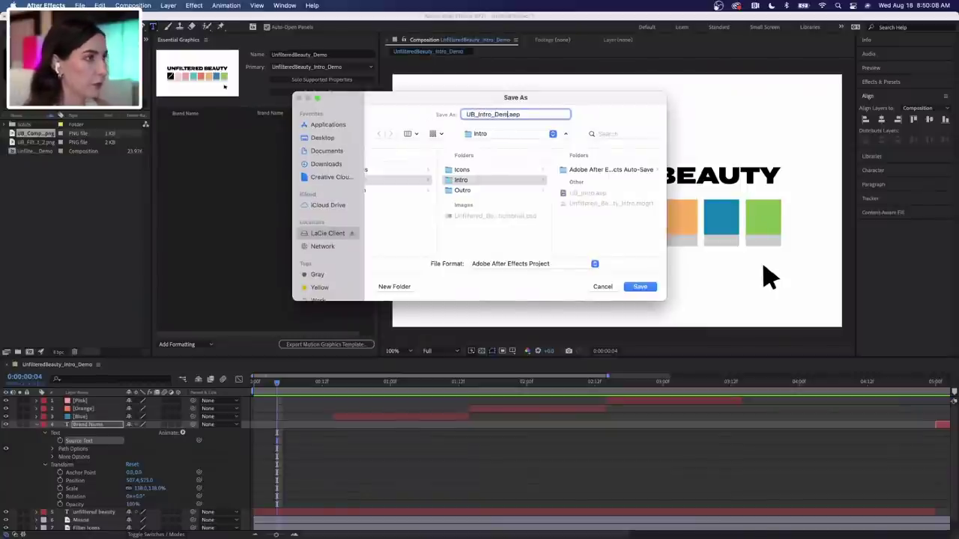
click(640, 287)
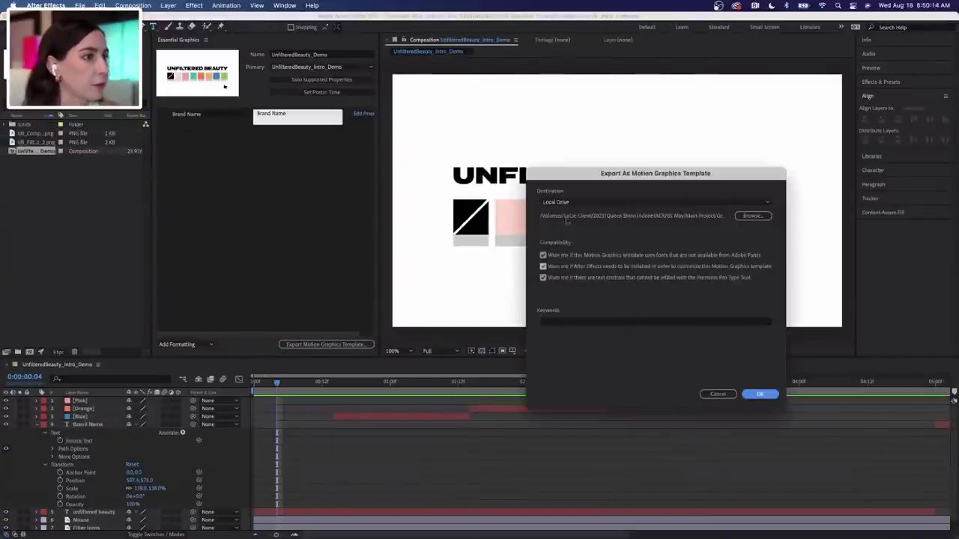
Export the template with Local Drive kept as the destination
drag(711, 173, 637, 168)
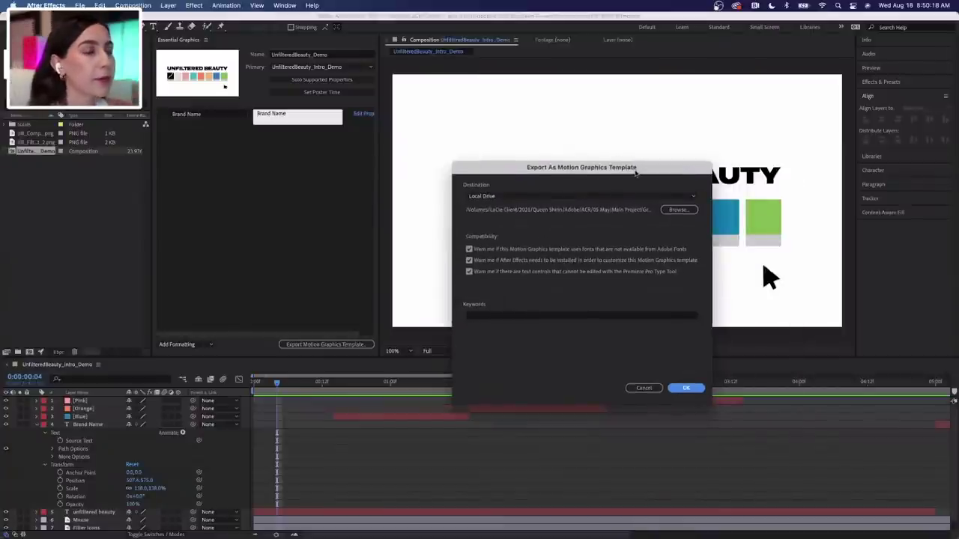
drag(635, 172, 603, 170)
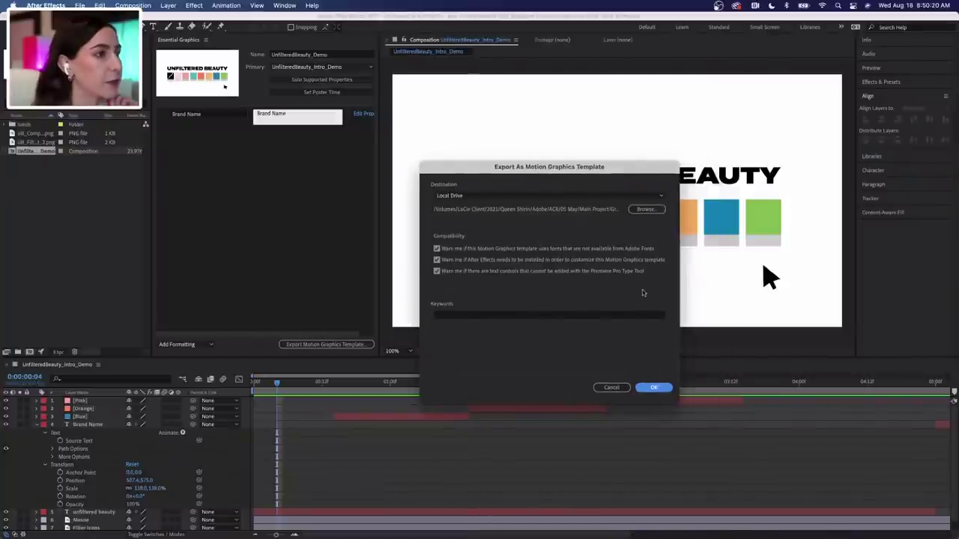
click(656, 387)
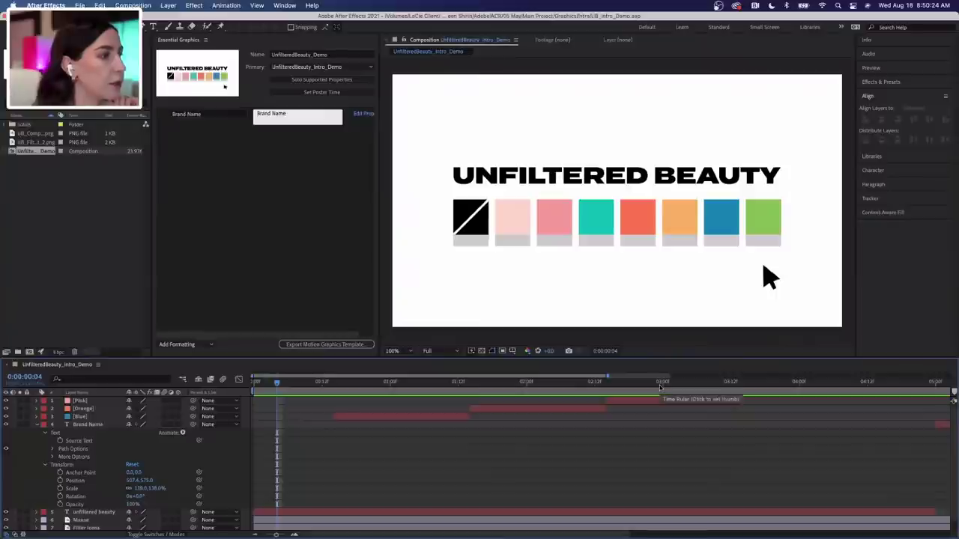
Switch to Premiere Pro and change to the Graphics workspace
mouse_move(572, 537)
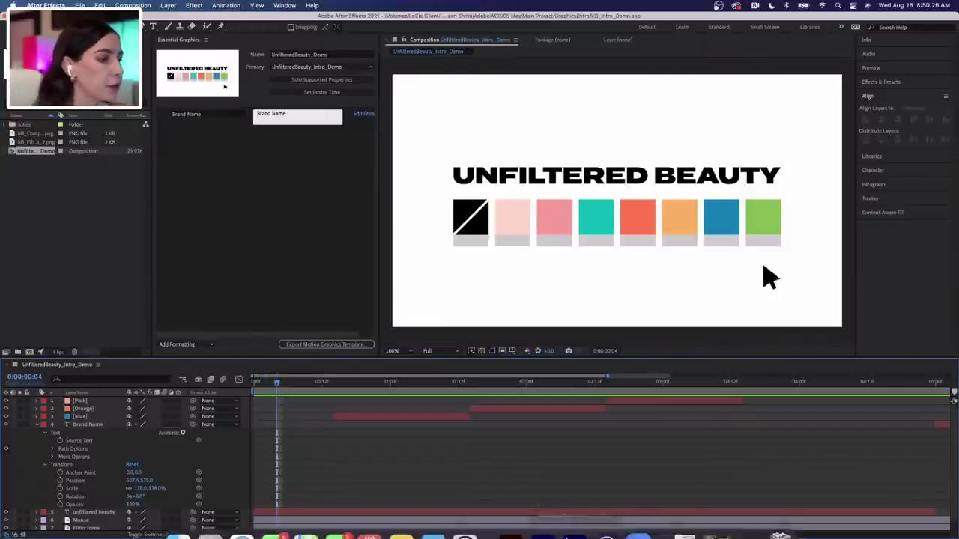
click(543, 518)
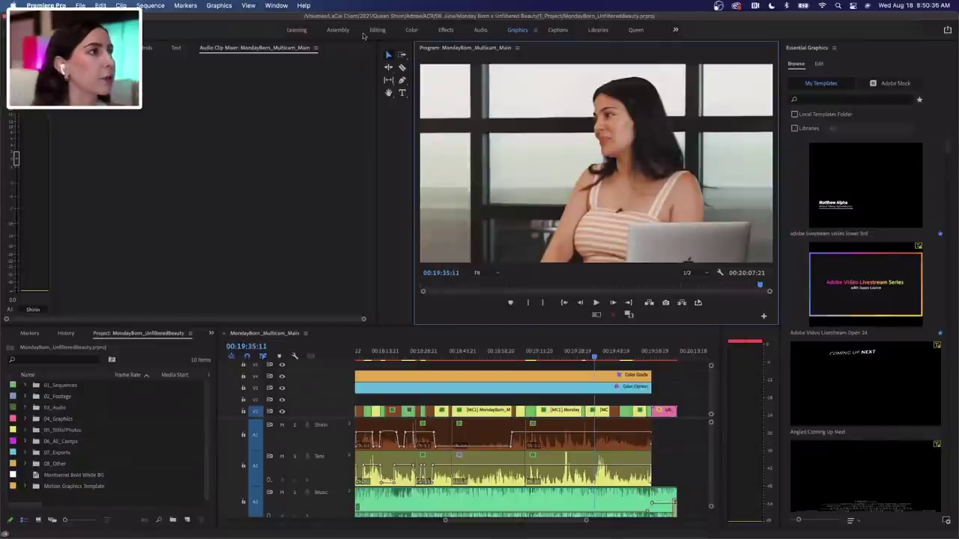
click(635, 33)
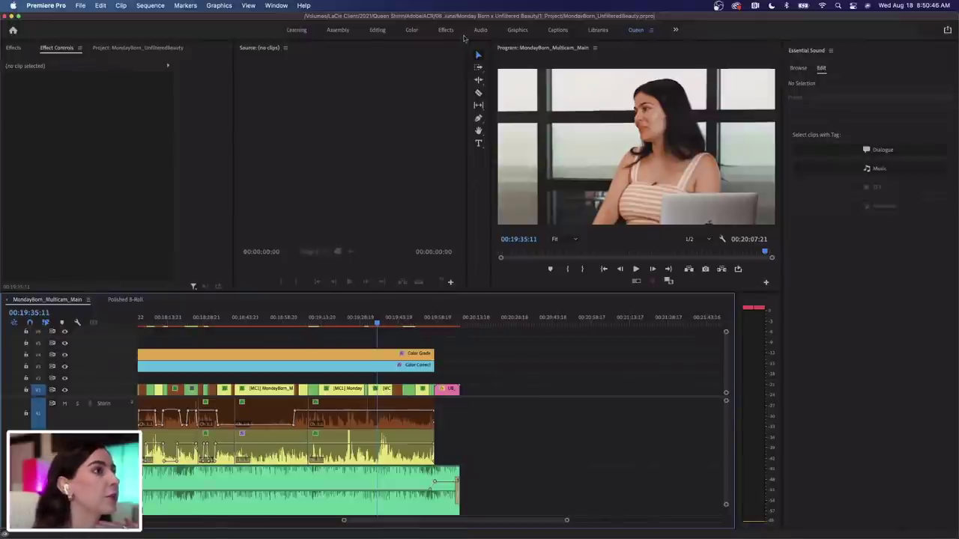
click(516, 30)
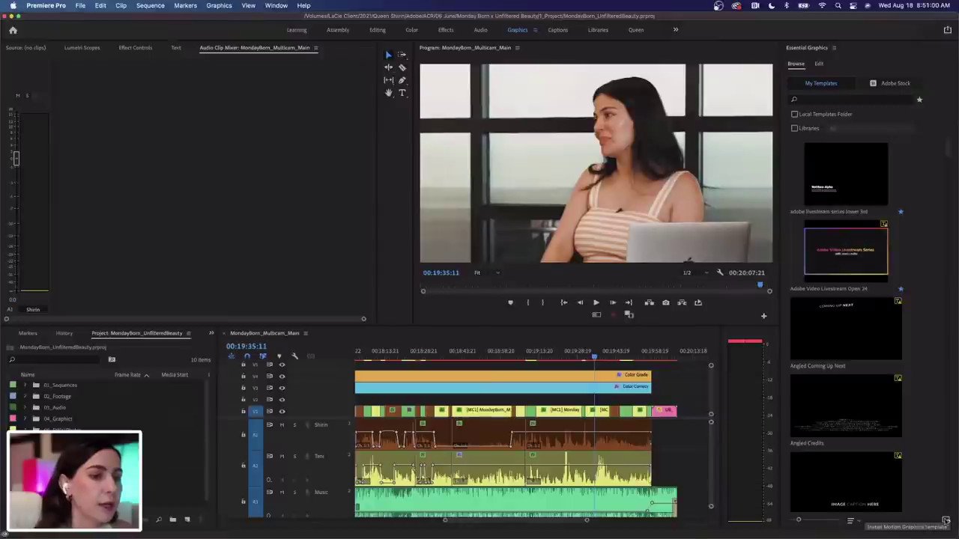
Install Intro > Unfiltered_Beauty_Intro.mogrt and scroll the template list to find it
click(945, 521)
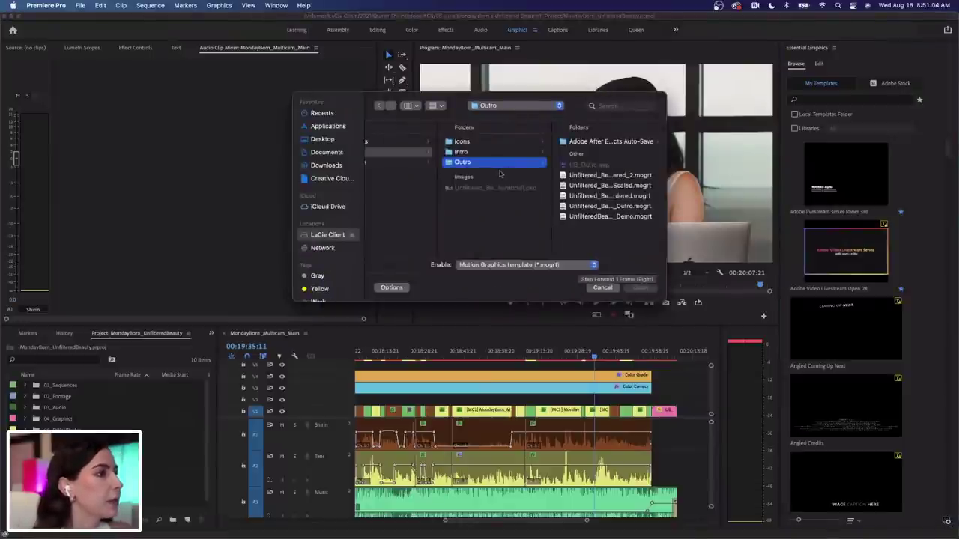
click(468, 152)
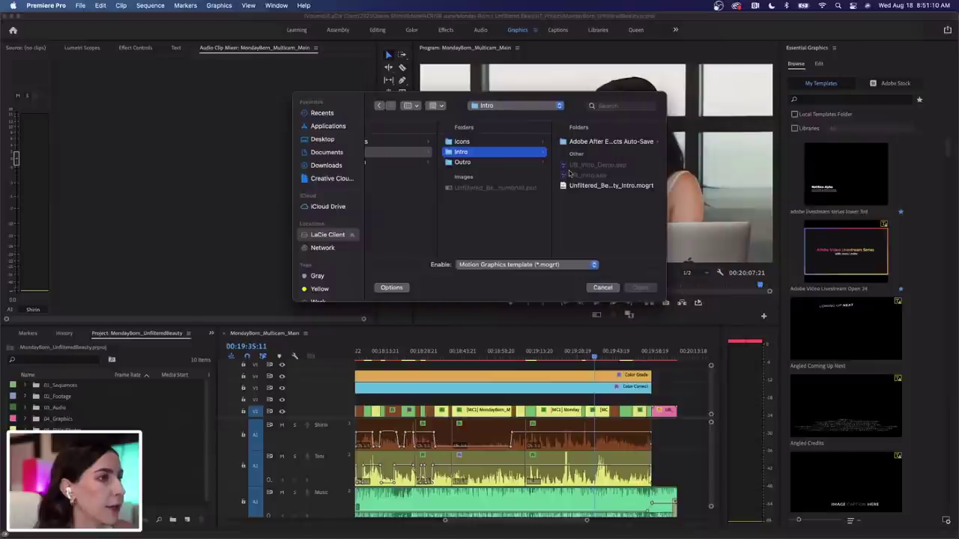
click(602, 185)
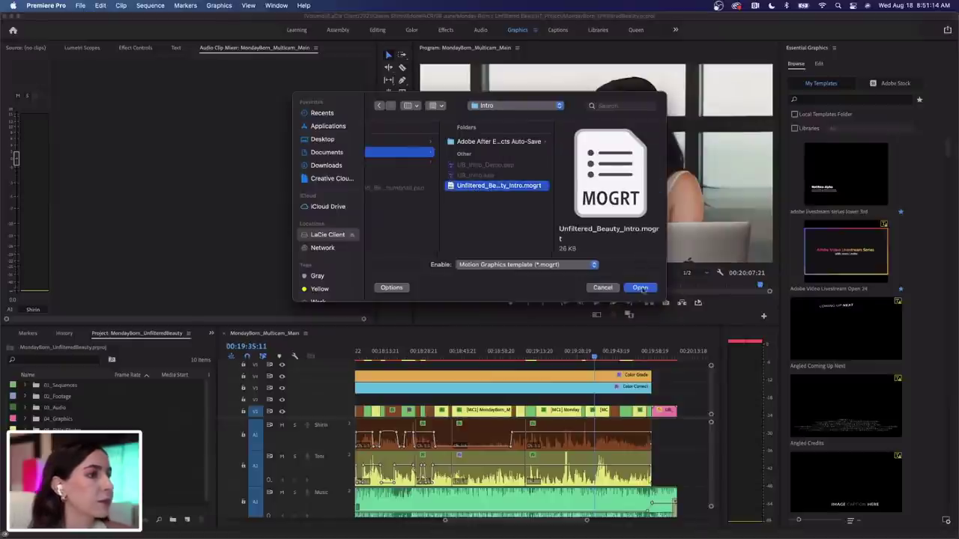
click(640, 288)
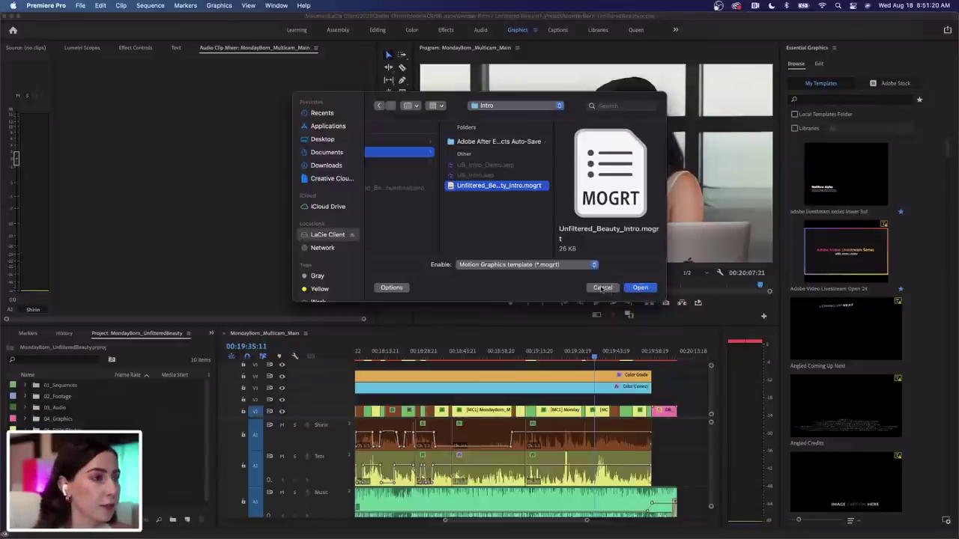
click(604, 288)
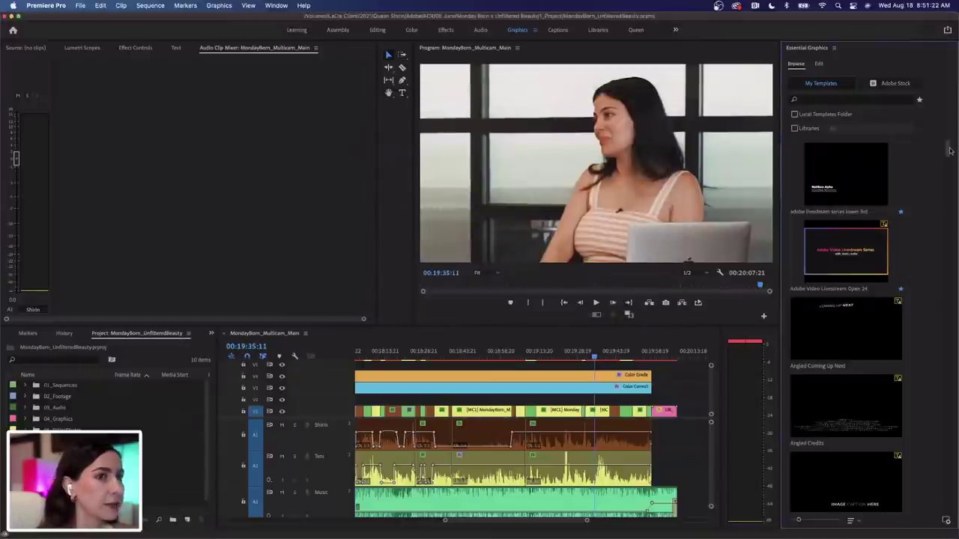
drag(949, 150, 951, 502)
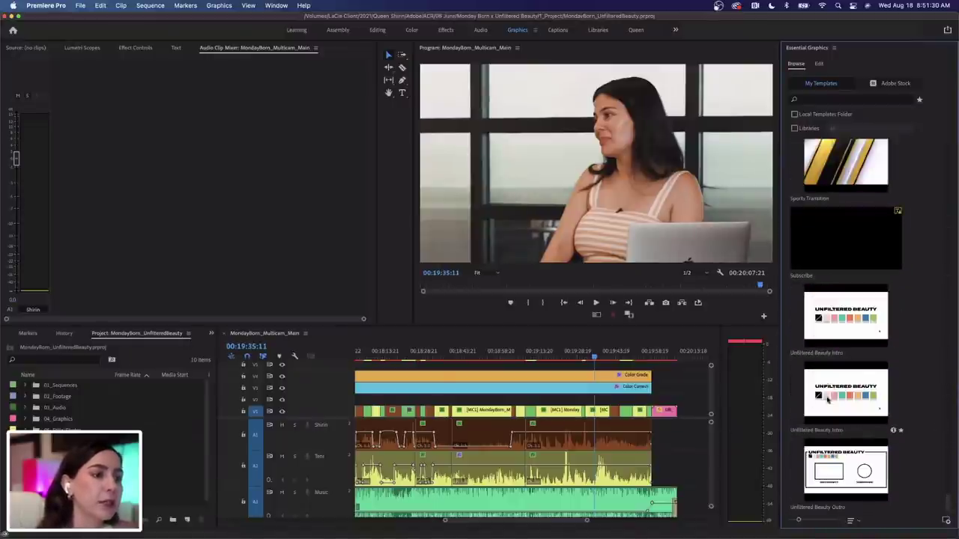
Place the Unfiltered Beauty Intro template on V1 after the last clip and play it back
scroll(615, 368, right, 3)
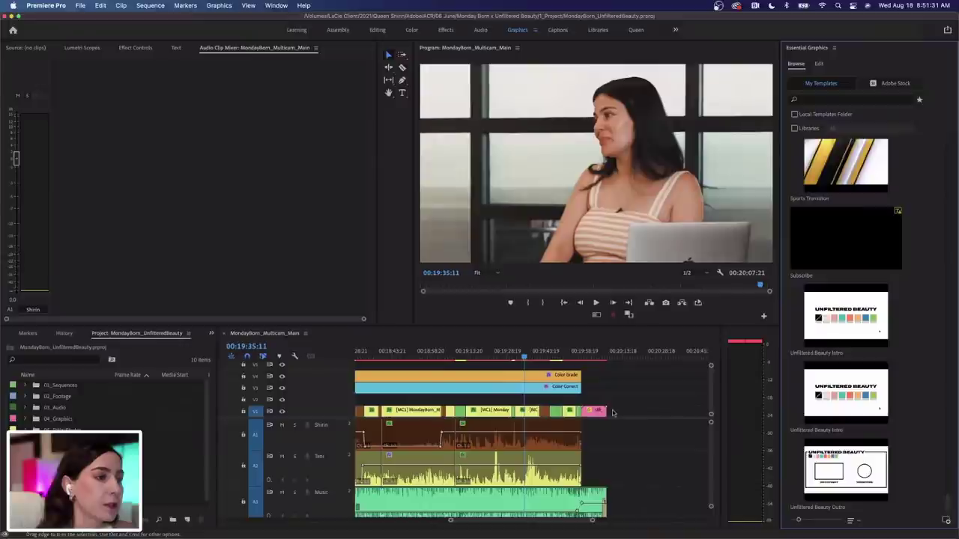
click(615, 357)
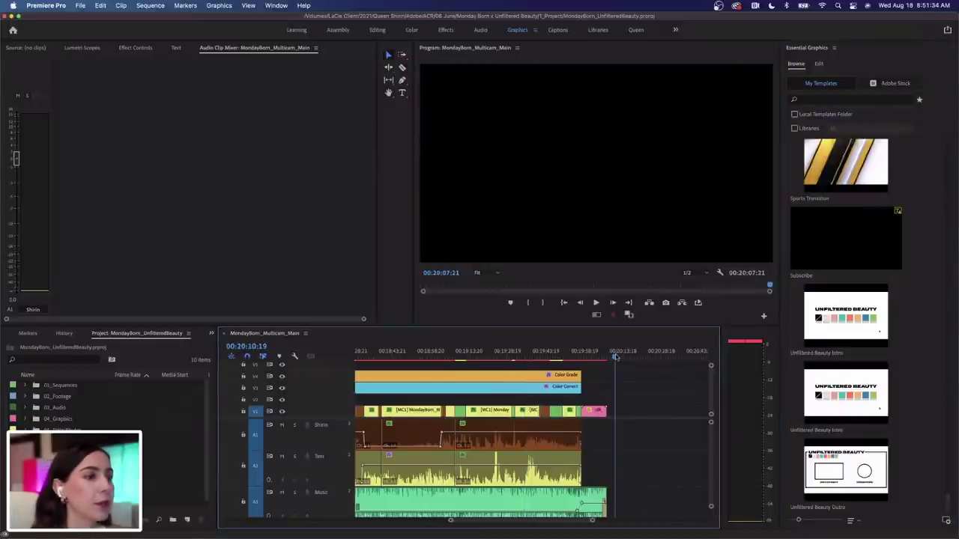
click(850, 393)
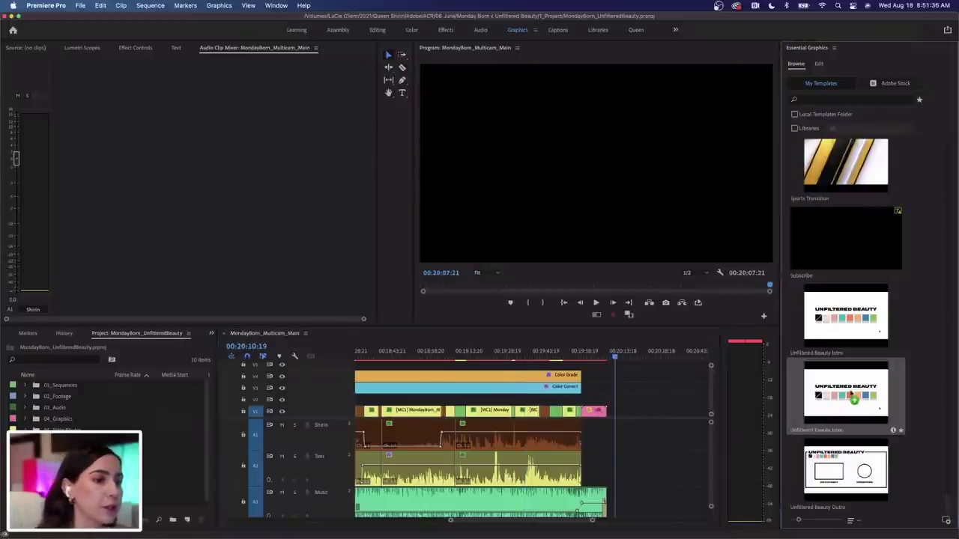
drag(806, 394, 618, 415)
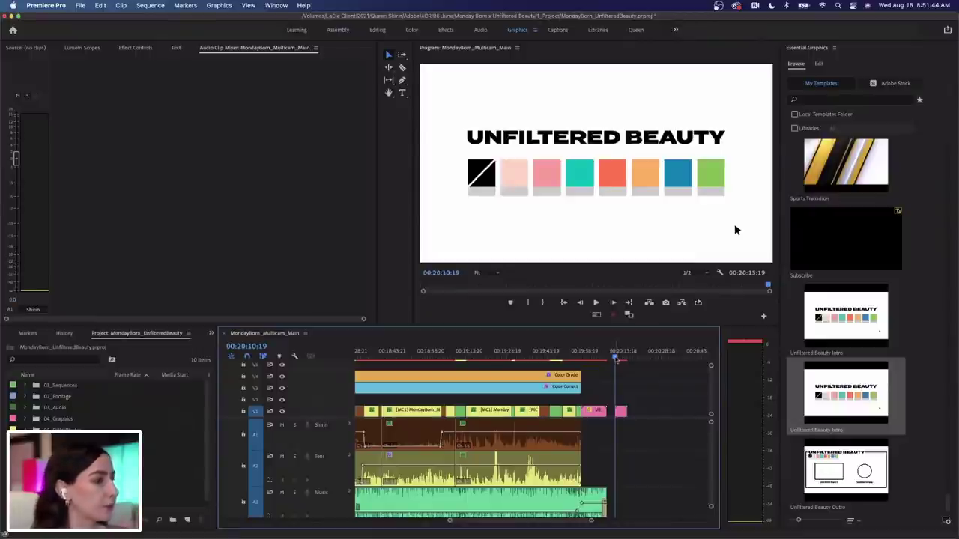
key(space)
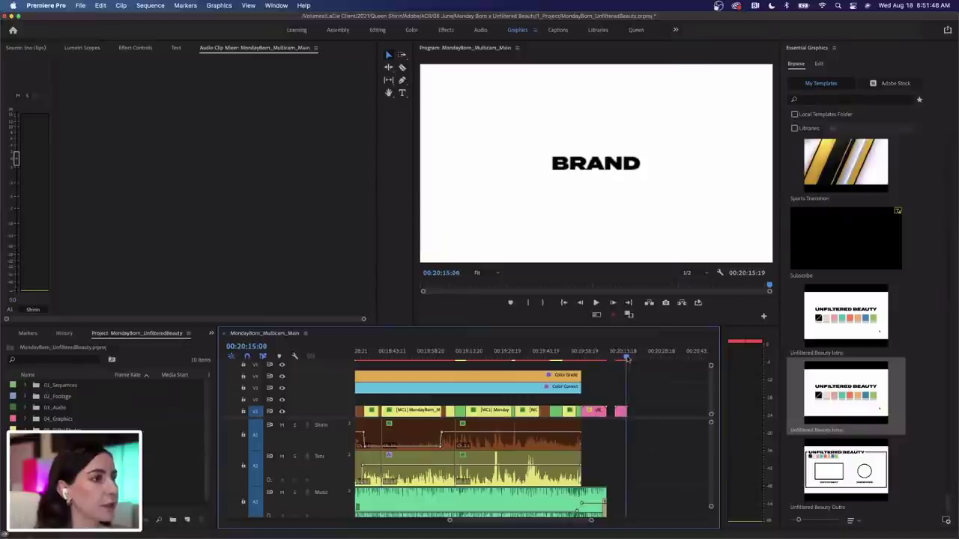
drag(627, 358, 626, 358)
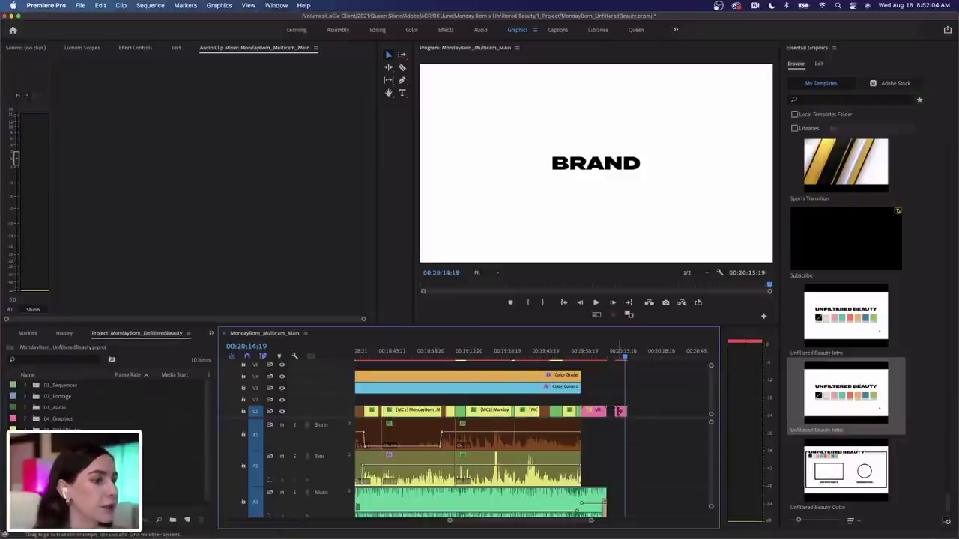
Set the intro graphic's Brand Name to 'Monday Born'
click(620, 412)
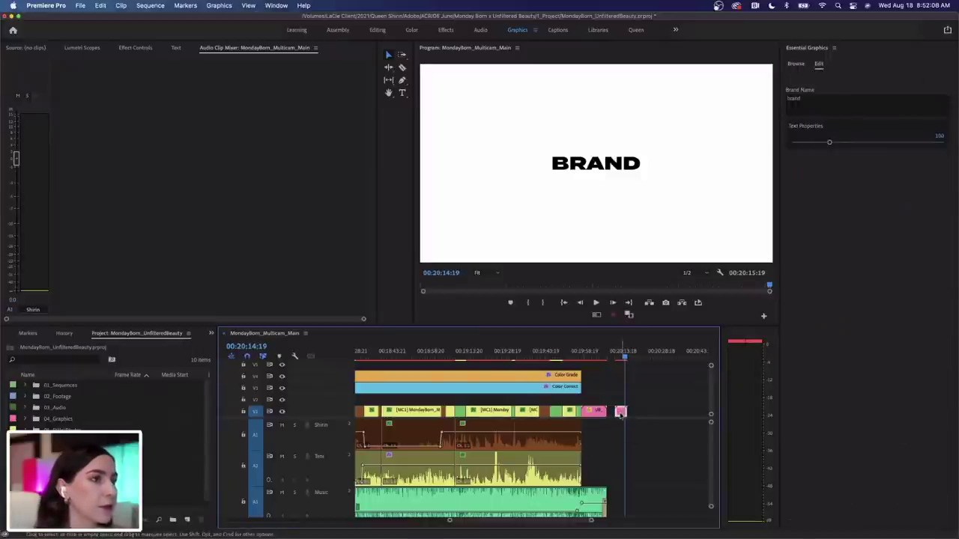
click(813, 98)
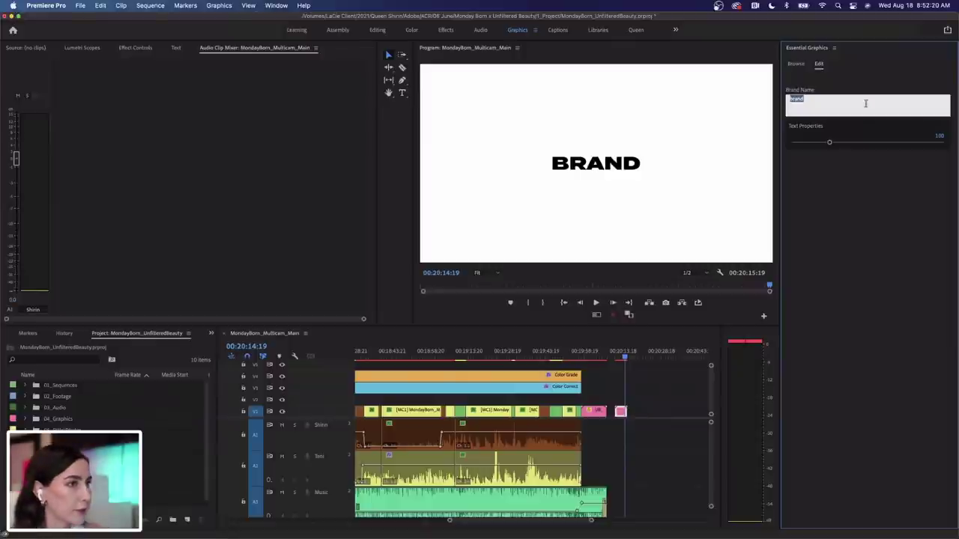
text(Monday)
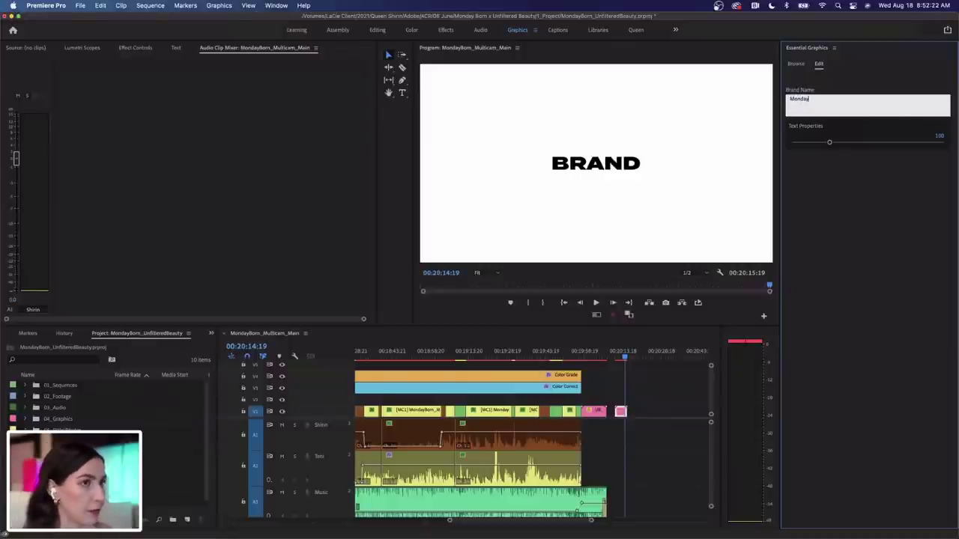
text( Born)
click(877, 212)
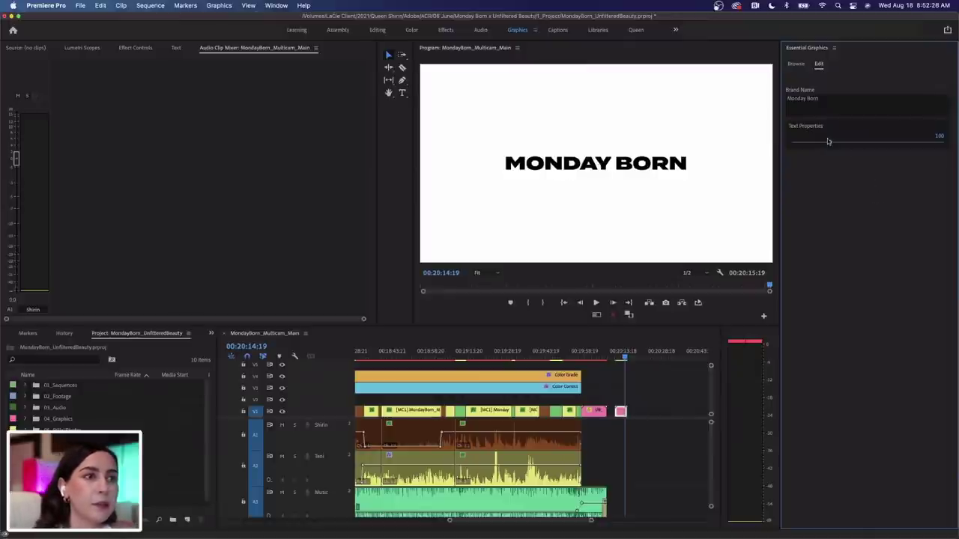
Set the MONDAY BORN title's text size control to 100
mouse_move(829, 143)
mouse_down()
mouse_move(861, 143)
mouse_move(827, 145)
mouse_up()
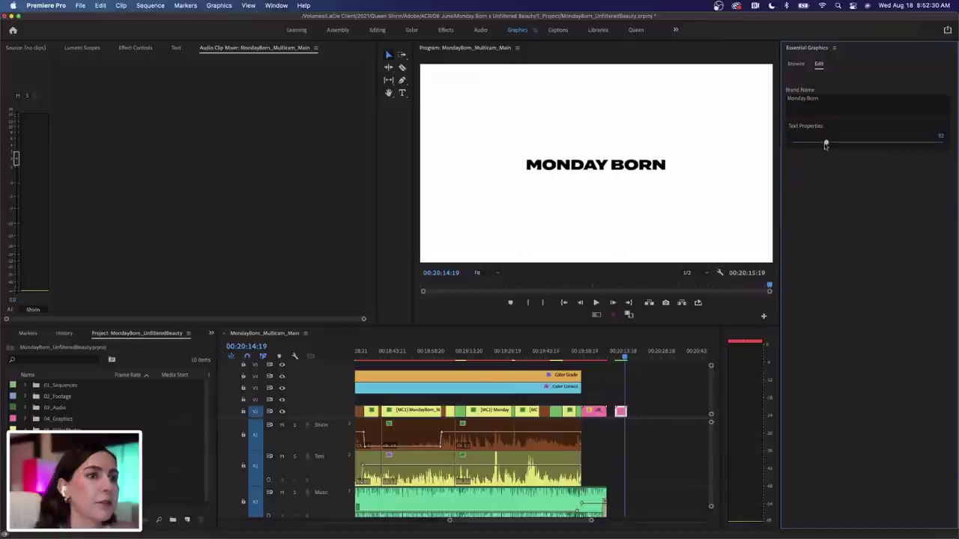
click(940, 135)
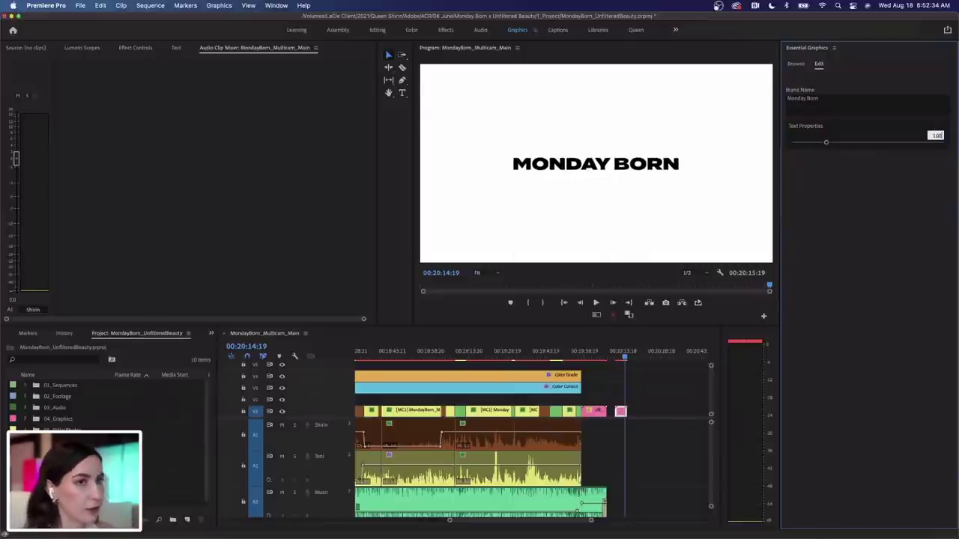
text(100)
key(Return)
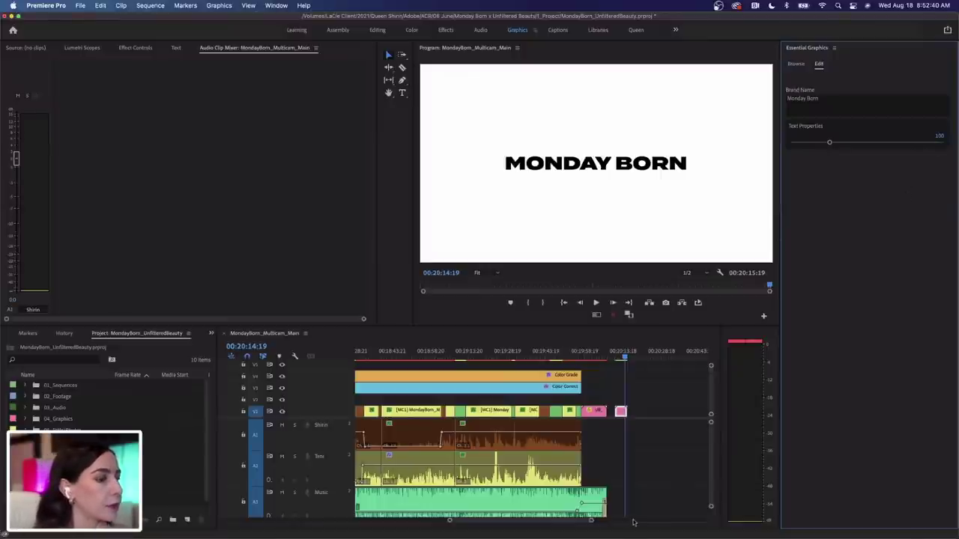
Add the Brand Name layer's Scale (138.0%) to the Essential Graphics template properties
mouse_move(599, 528)
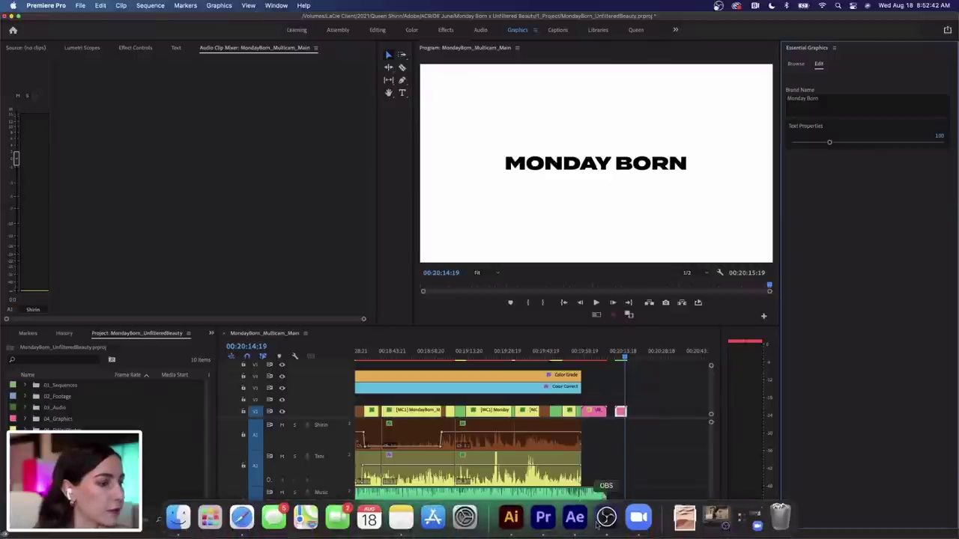
click(574, 517)
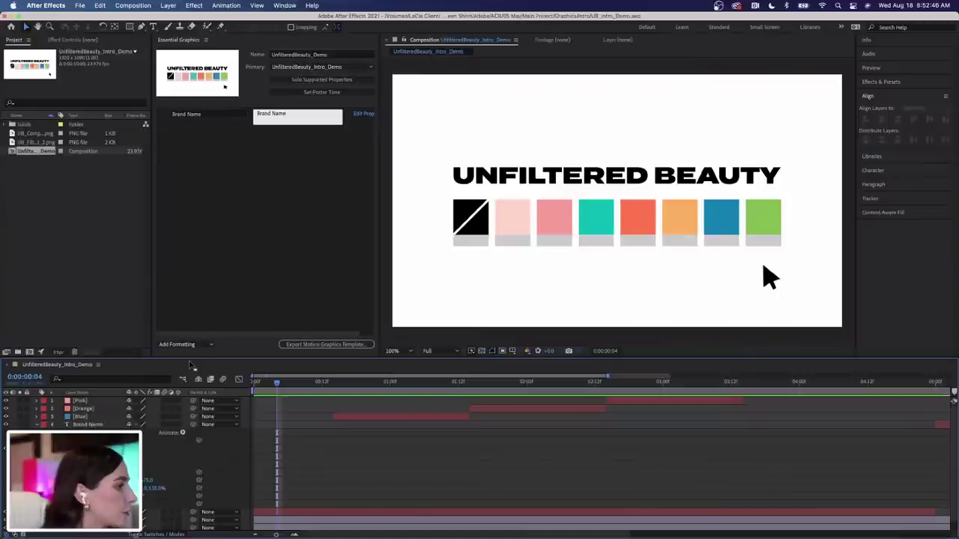
scroll(150, 449, down, 1)
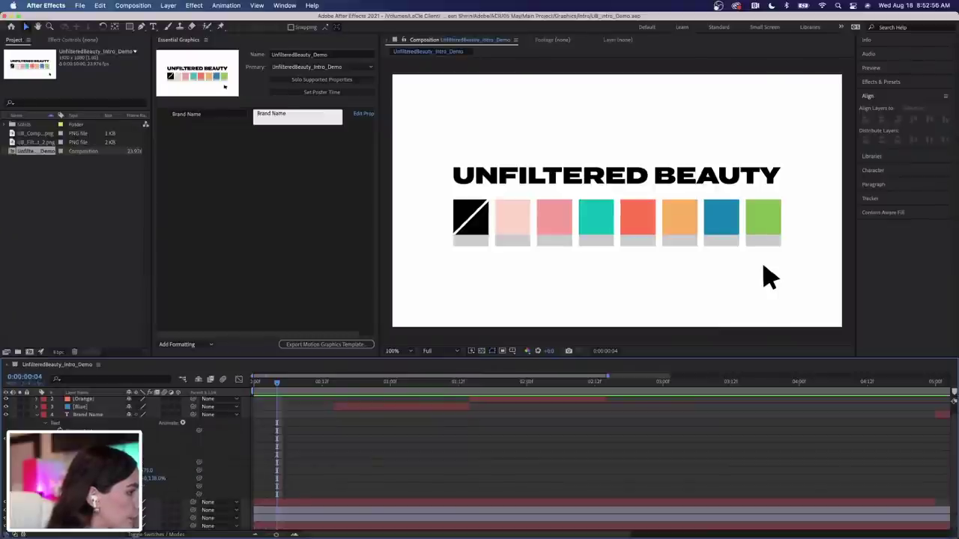
drag(112, 478, 225, 291)
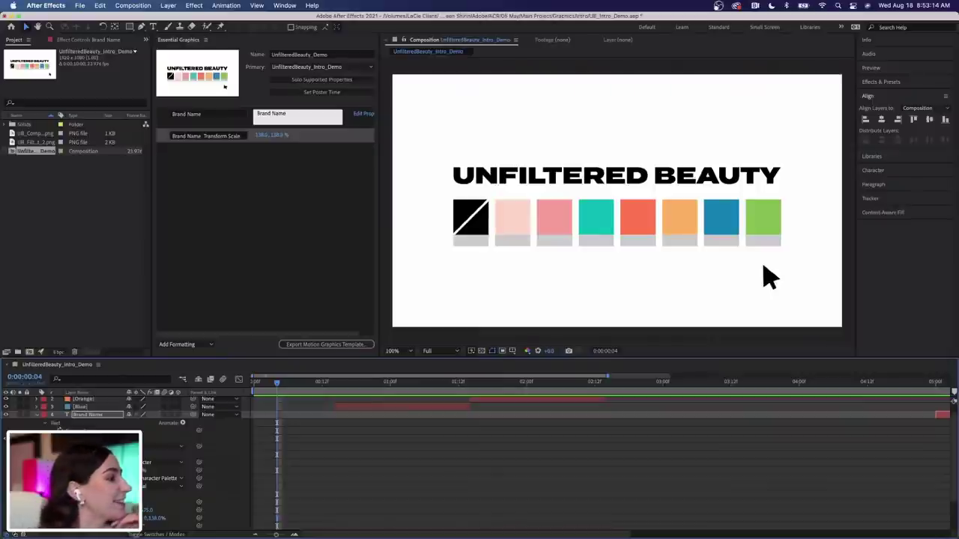
click(44, 494)
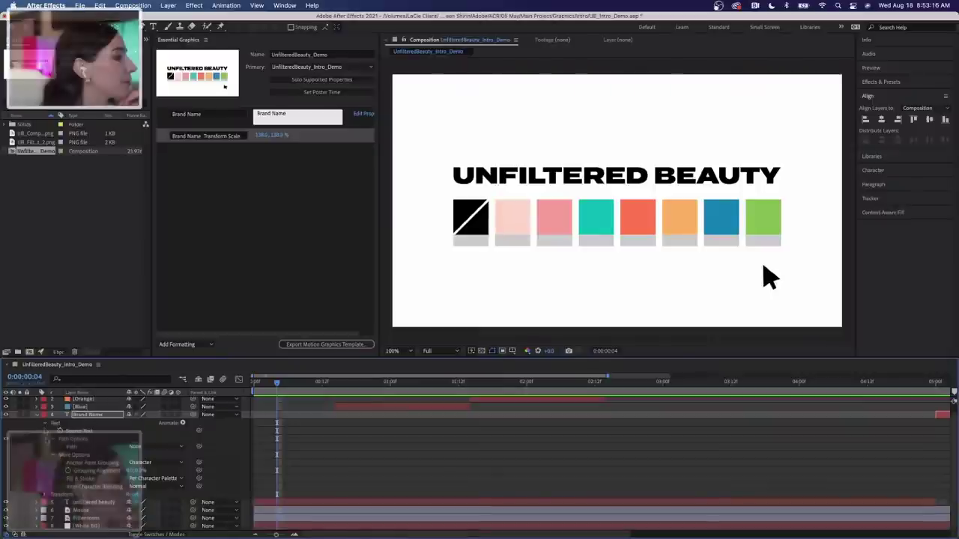
click(47, 424)
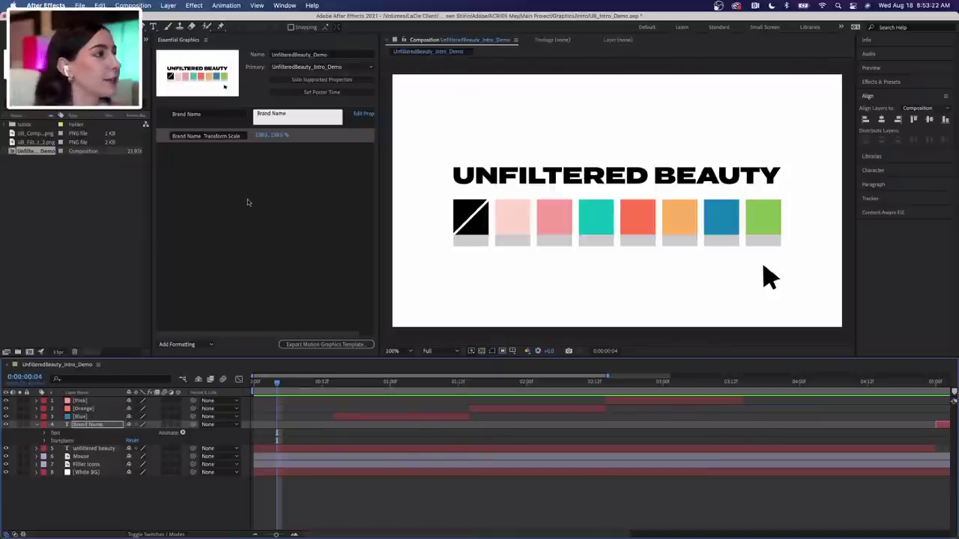
Rename the new template property to 'Scale'
click(218, 136)
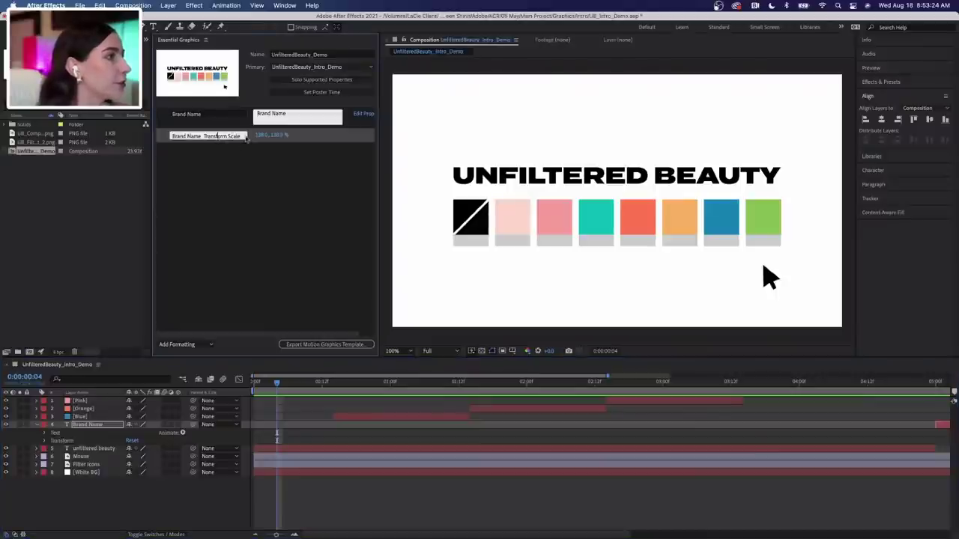
text(S)
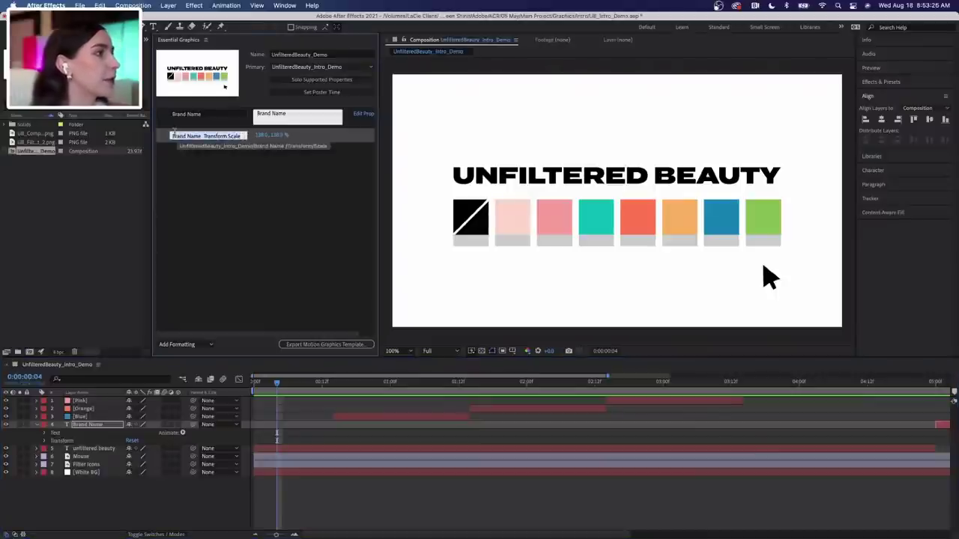
text(ca)
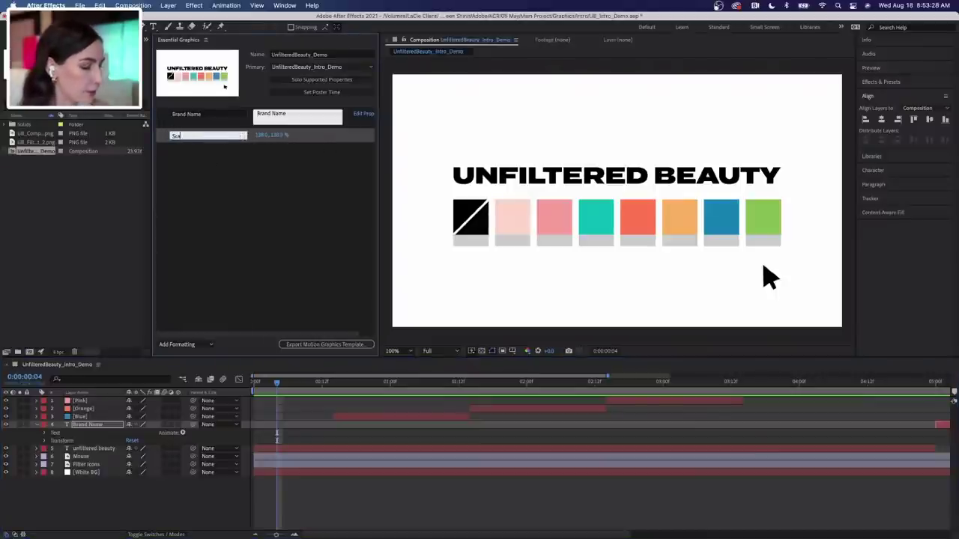
text(le)
click(294, 196)
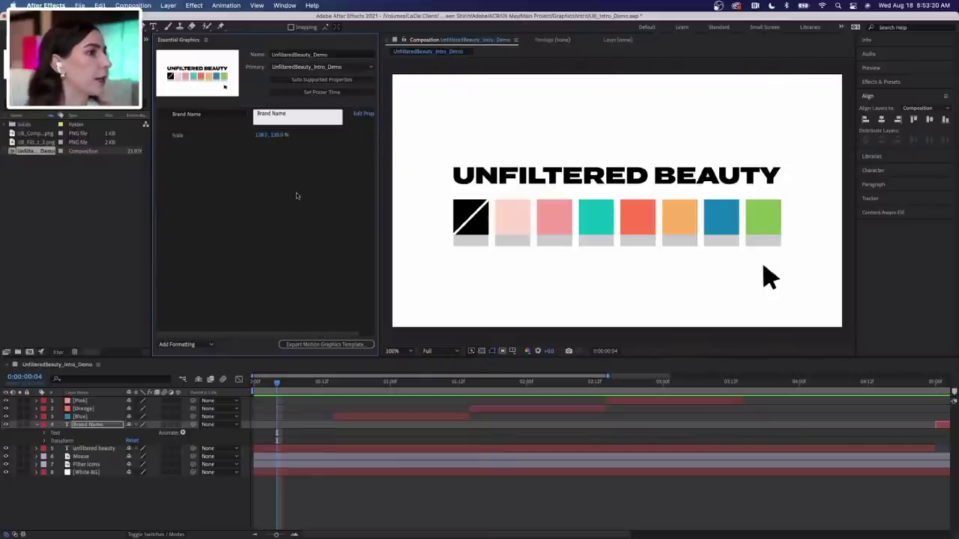
Scrub the intro forward until the BRAND NAME title appears
click(885, 384)
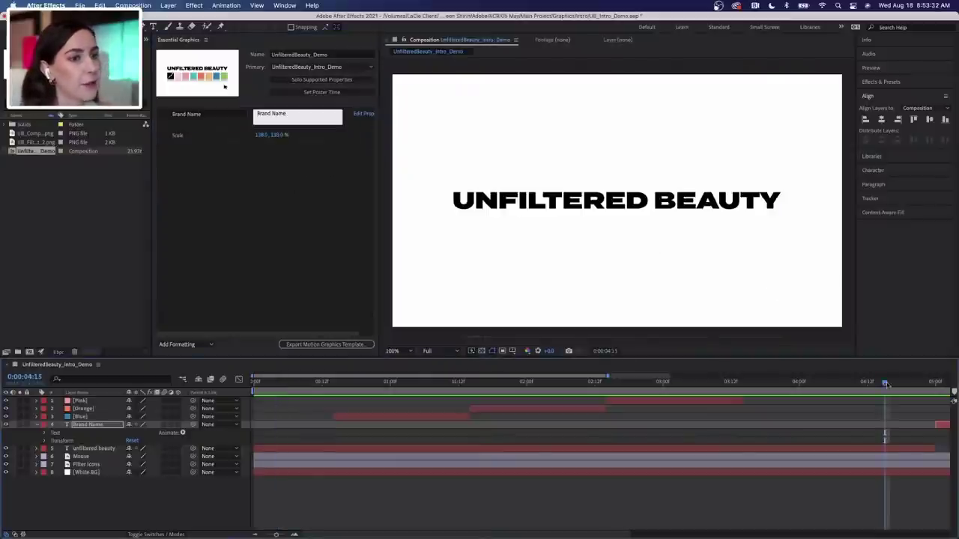
drag(885, 384, 939, 383)
scroll(883, 407, right, 3)
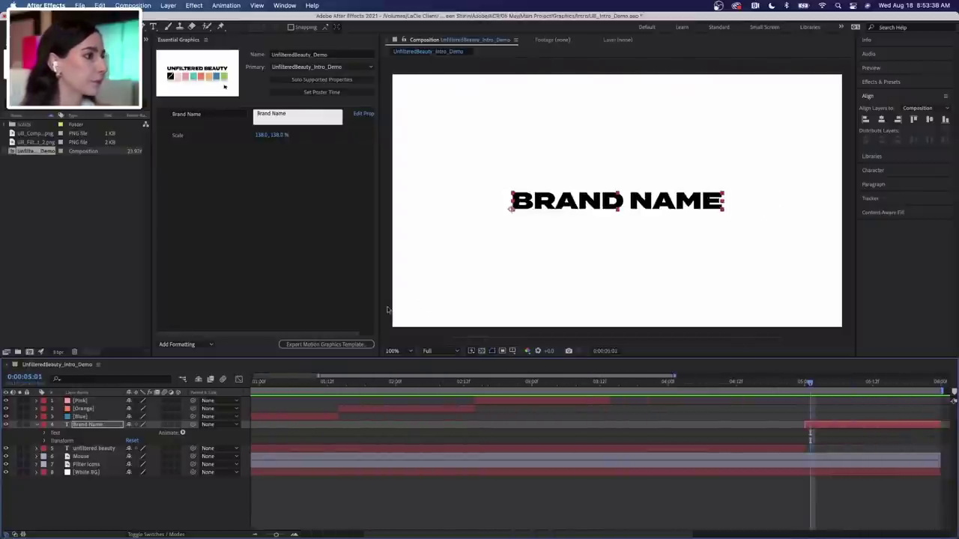
click(313, 344)
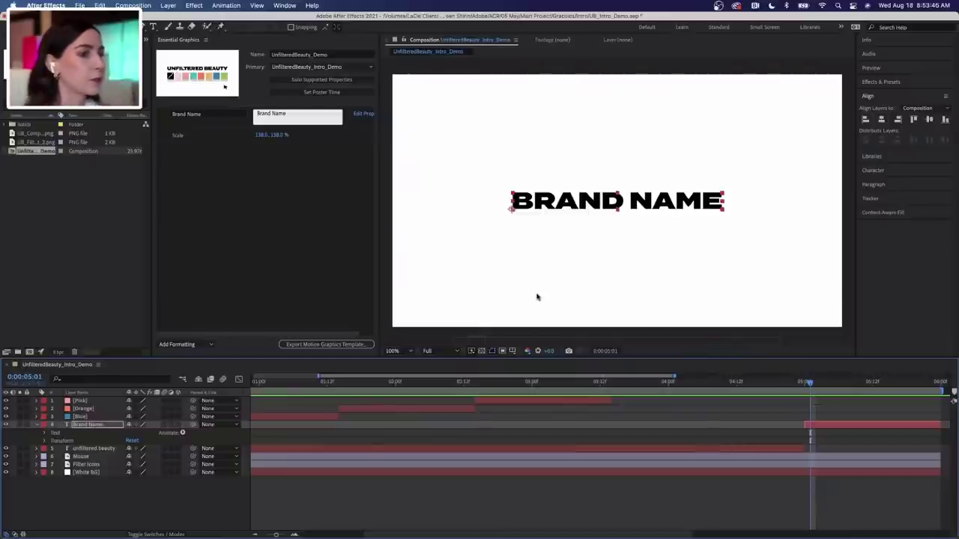
Extend the work area end to about 09:12 and move the playhead to 06:03
scroll(652, 424, right, 10)
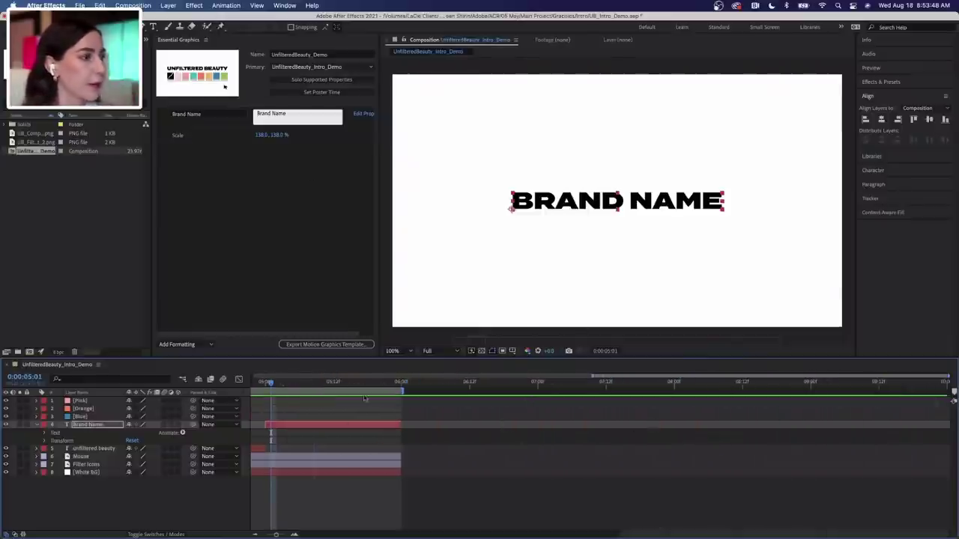
drag(402, 391, 885, 391)
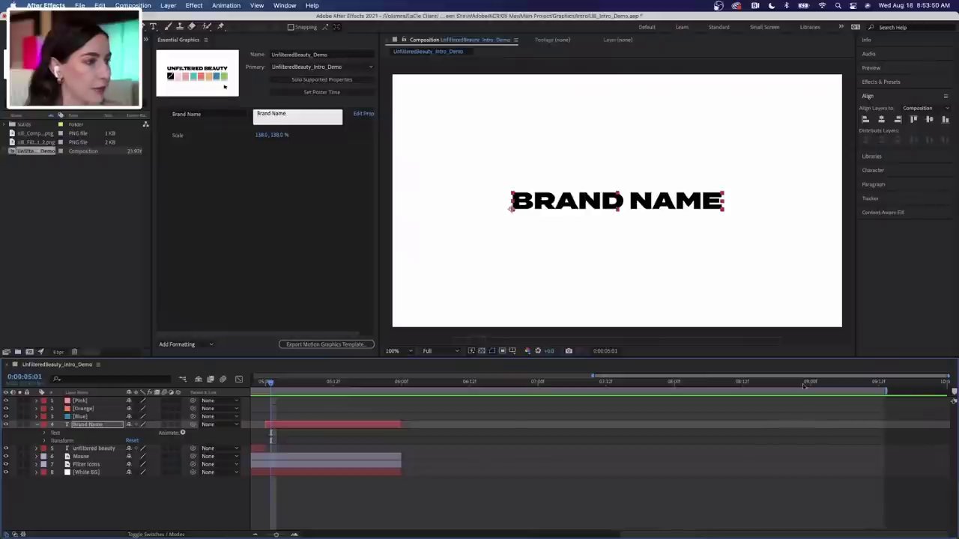
click(420, 382)
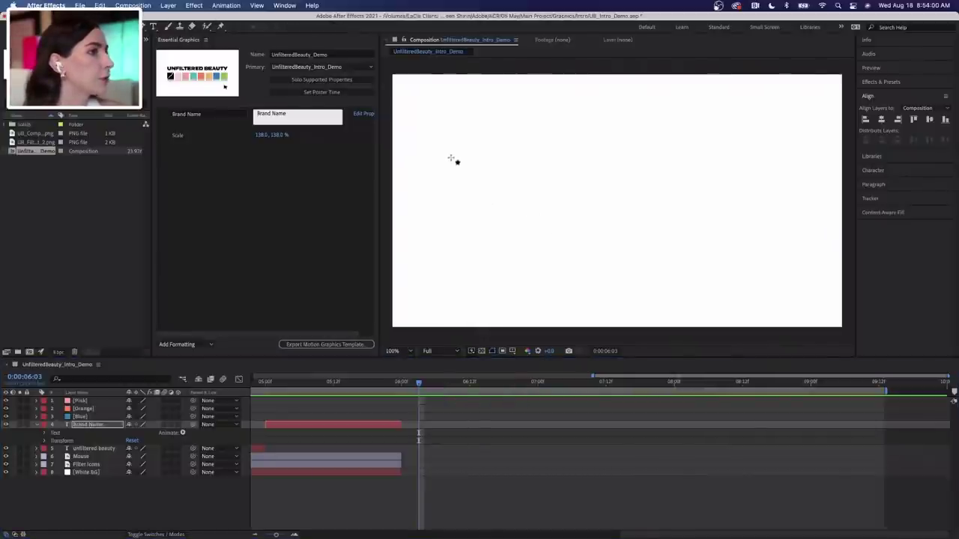
Delete the accidental mask drawn on Brand Name and deselect all layers
drag(449, 158, 456, 197)
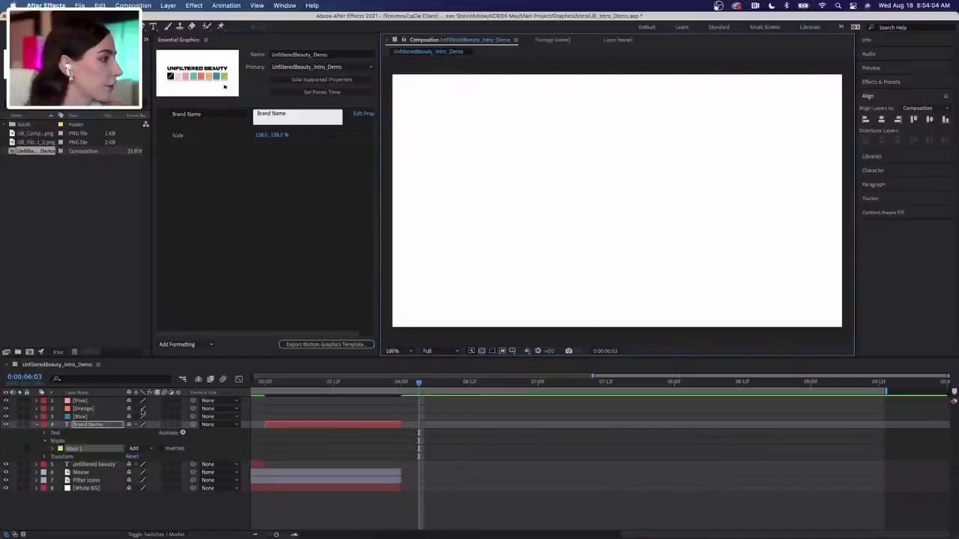
key(Delete)
click(96, 513)
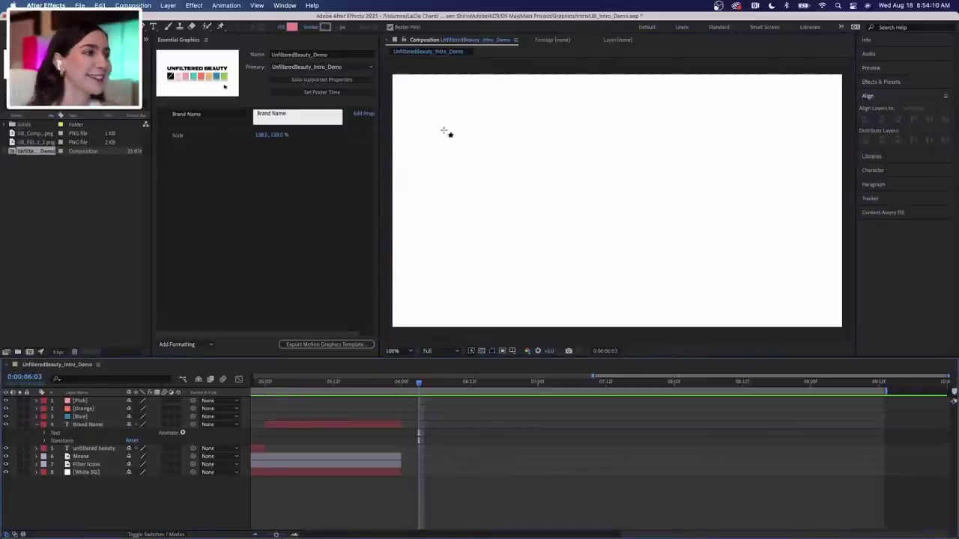
Draw a rectangle in the frame's upper left with a red fill at 100% Fill Opacity
drag(444, 132, 660, 253)
key(comma)
key(comma)
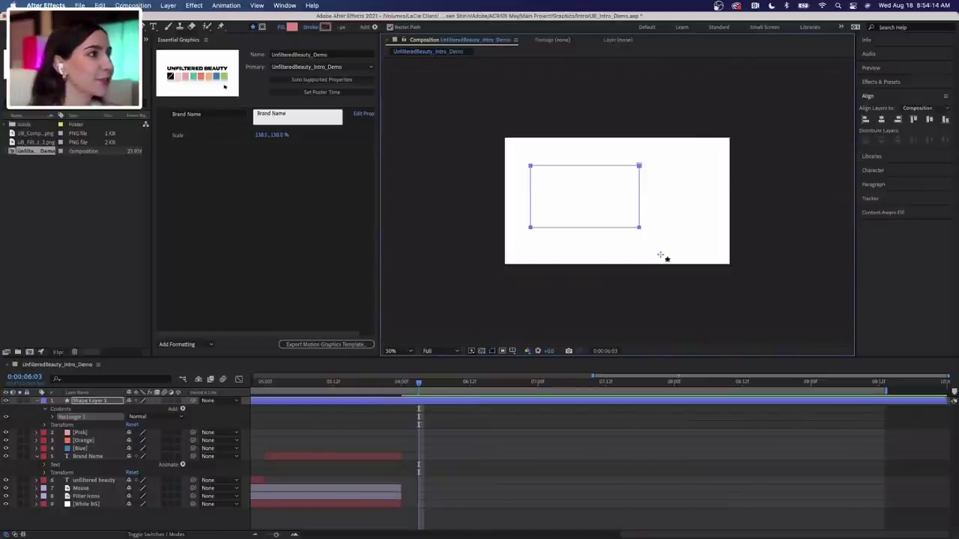
click(292, 27)
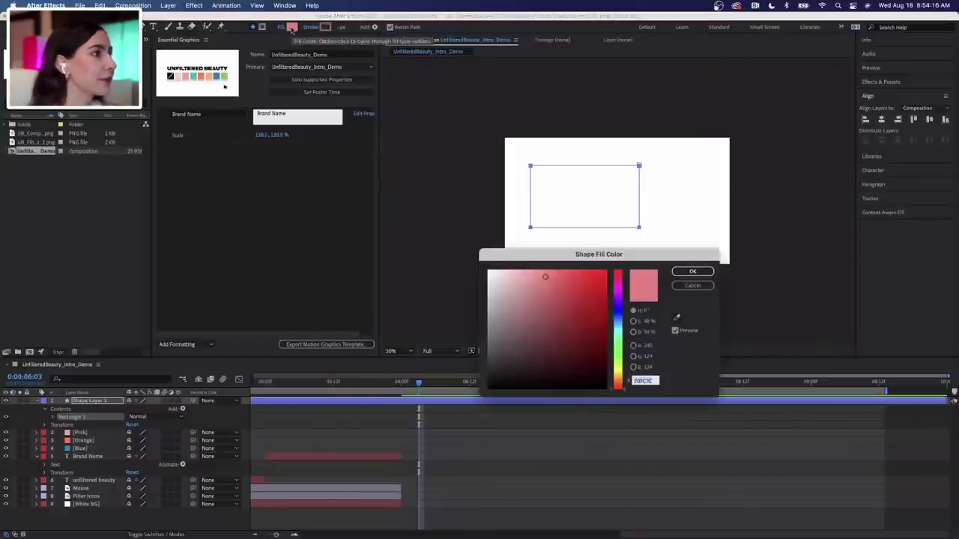
click(692, 272)
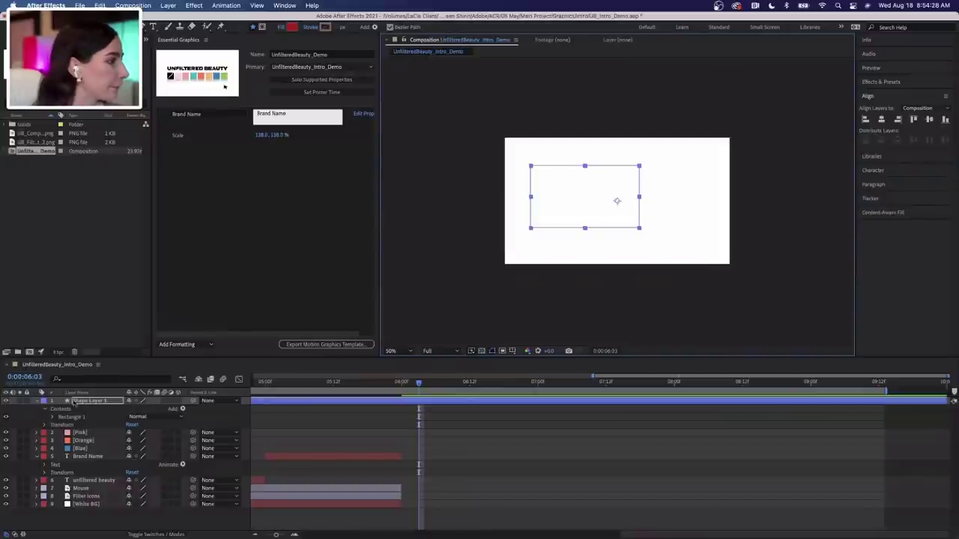
click(54, 418)
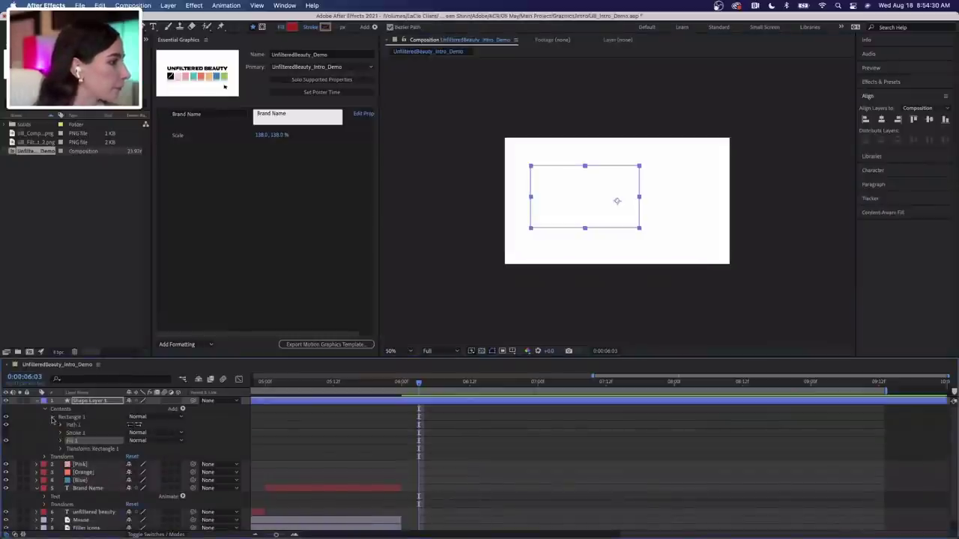
click(60, 441)
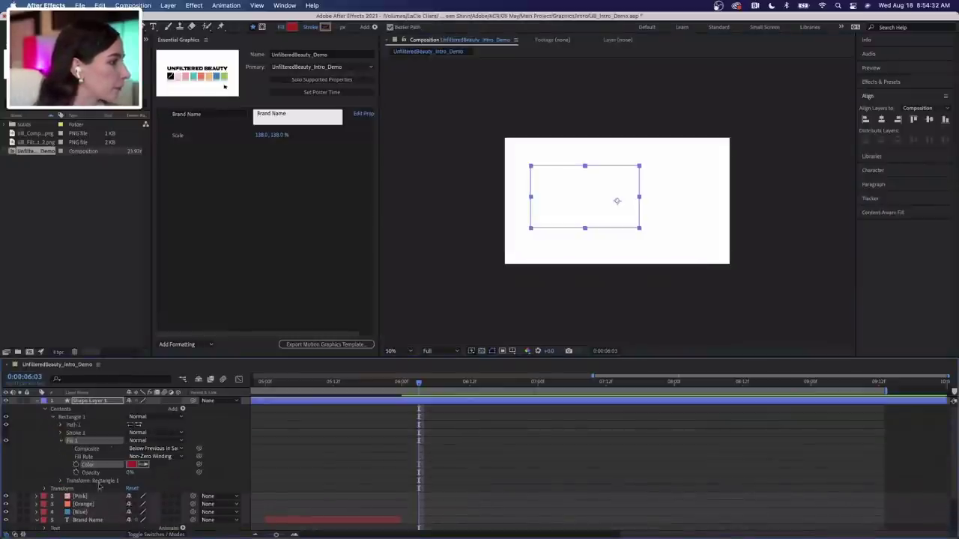
drag(128, 472, 187, 472)
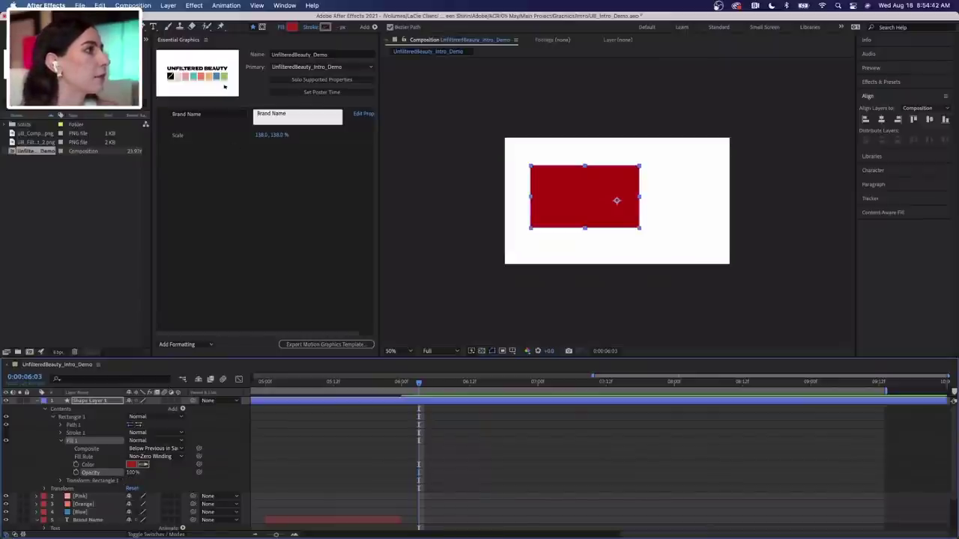
Add a red circle right of the rectangle and a 'WATCH NEXT' text layer below
drag(146, 26, 169, 48)
drag(667, 180, 716, 226)
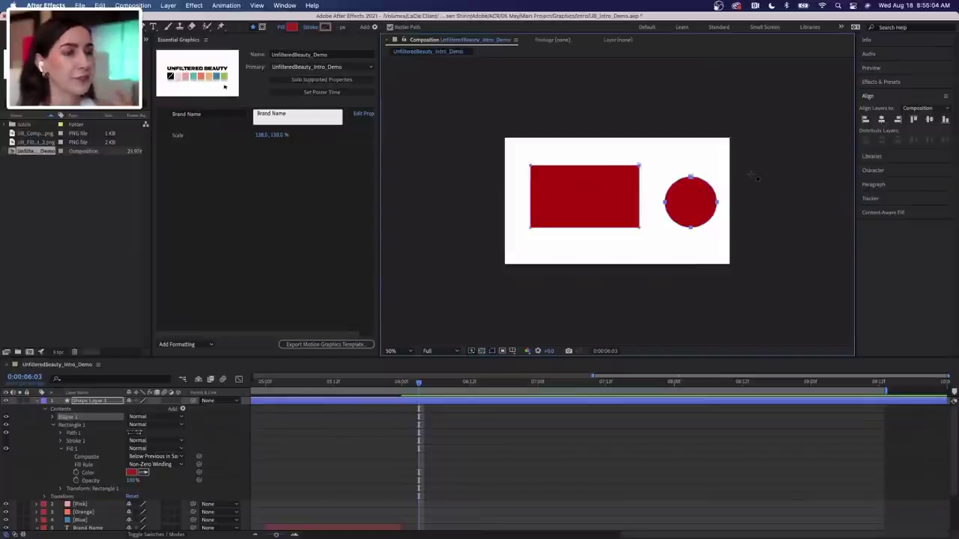
key(super+t)
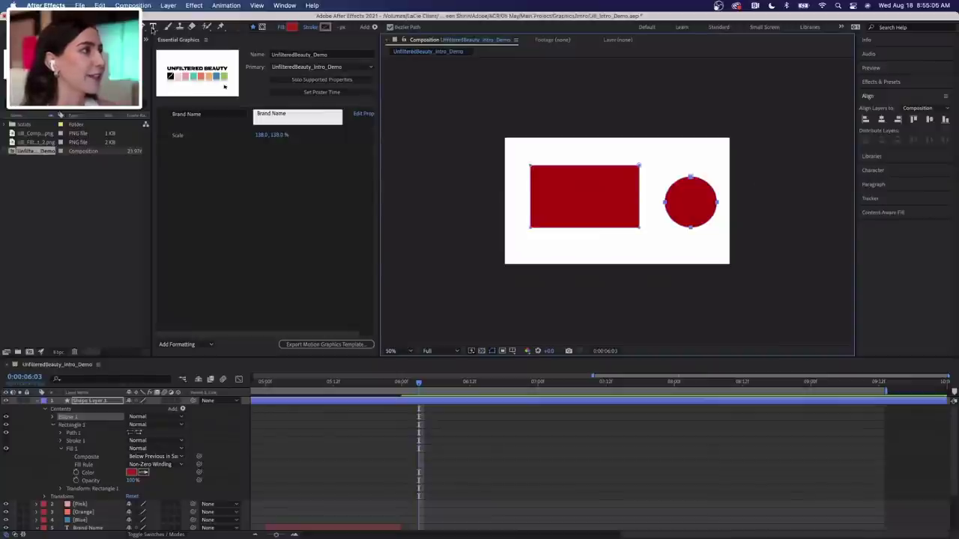
click(543, 242)
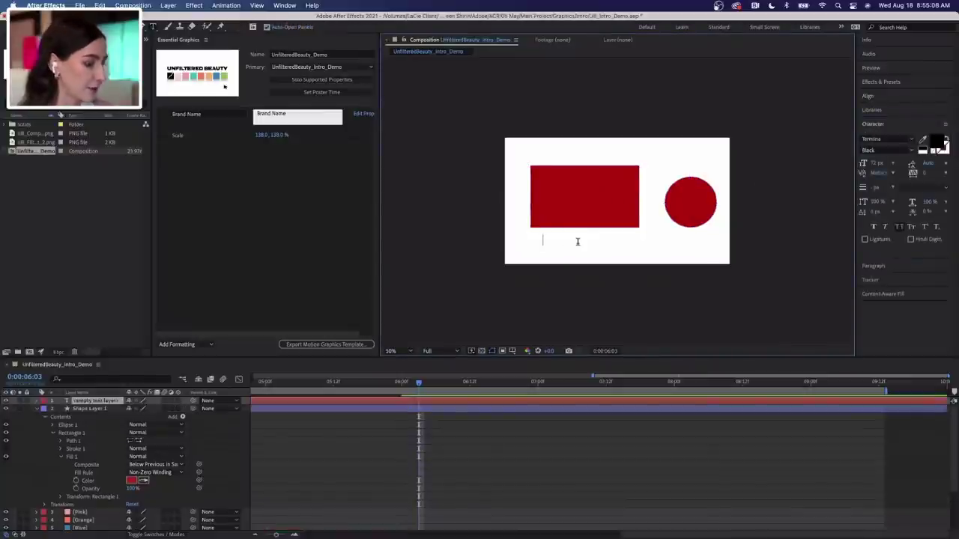
text(WATCH NEXT)
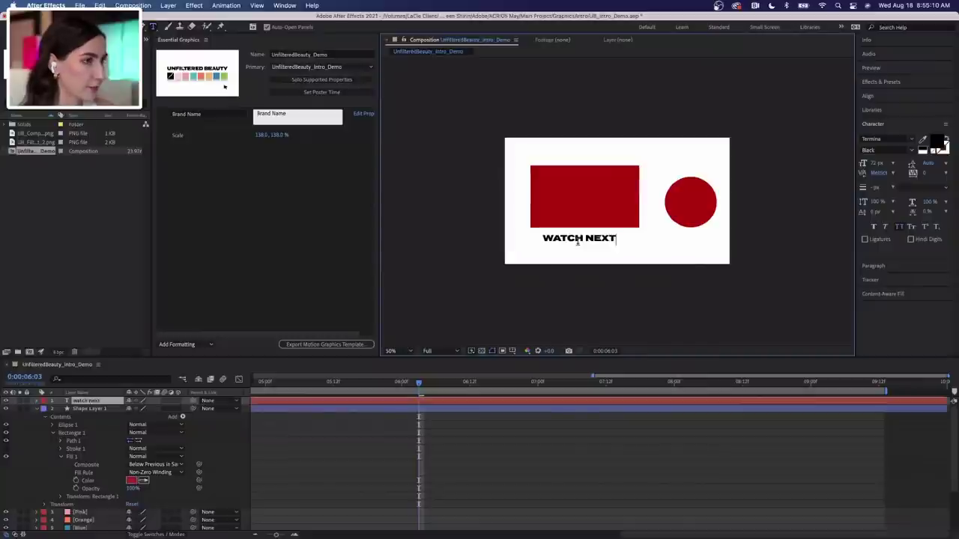